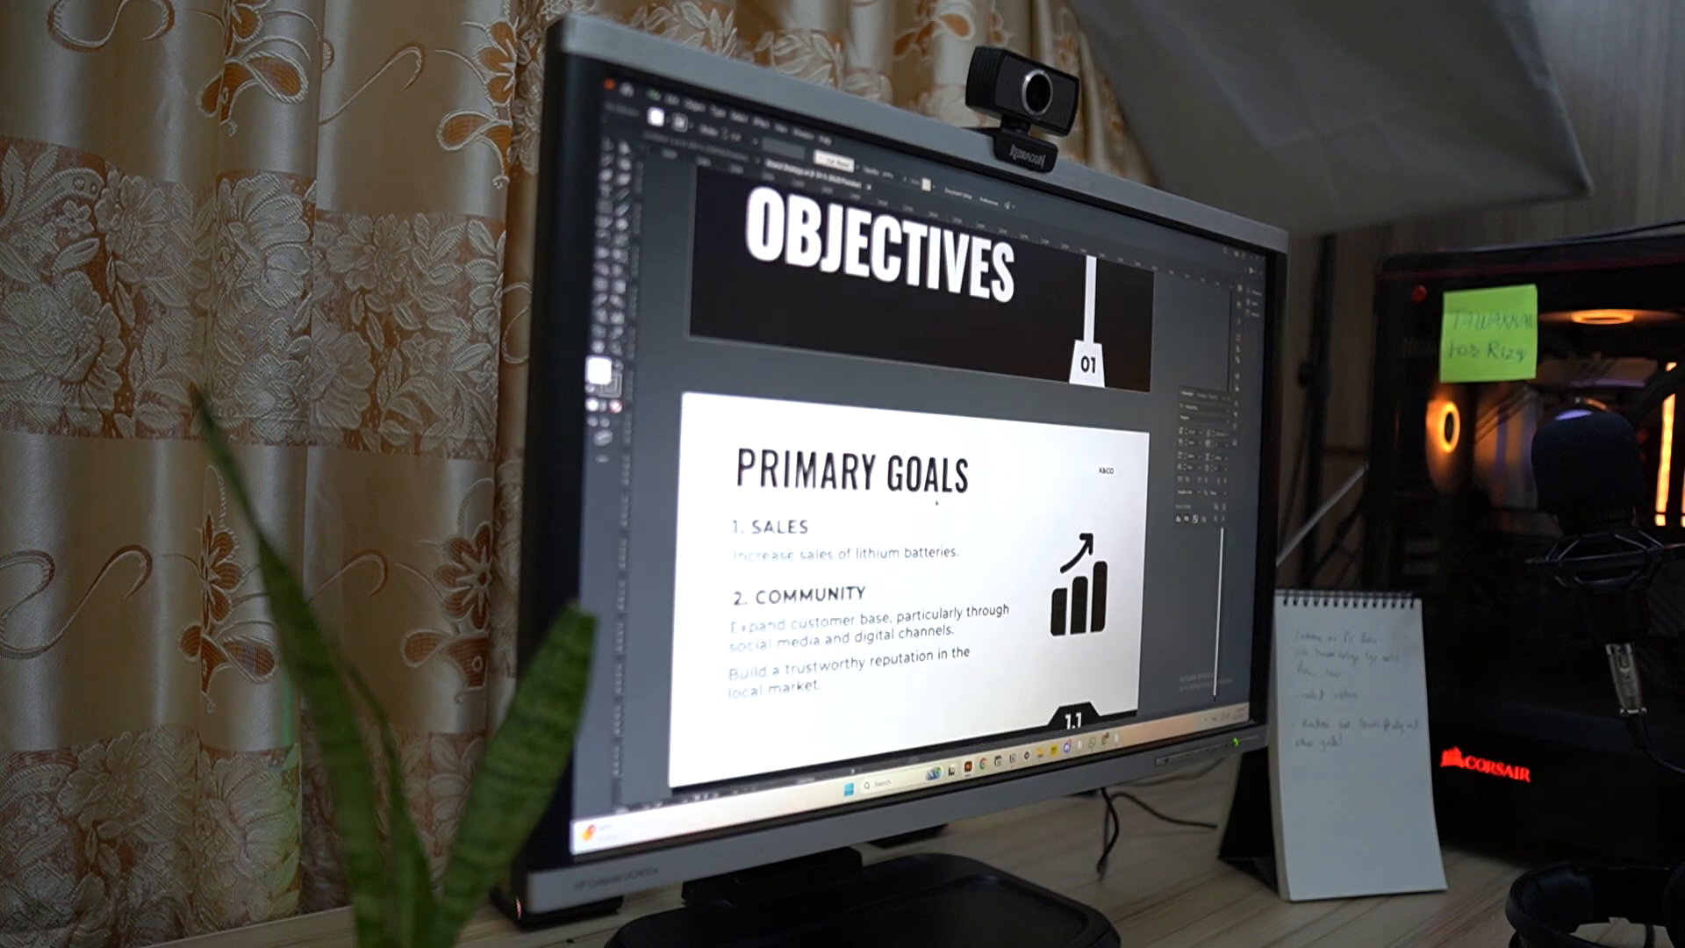
{"action": "scroll", "coordinate": [913, 492], "scroll_direction": "down", "scroll_amount": 5}
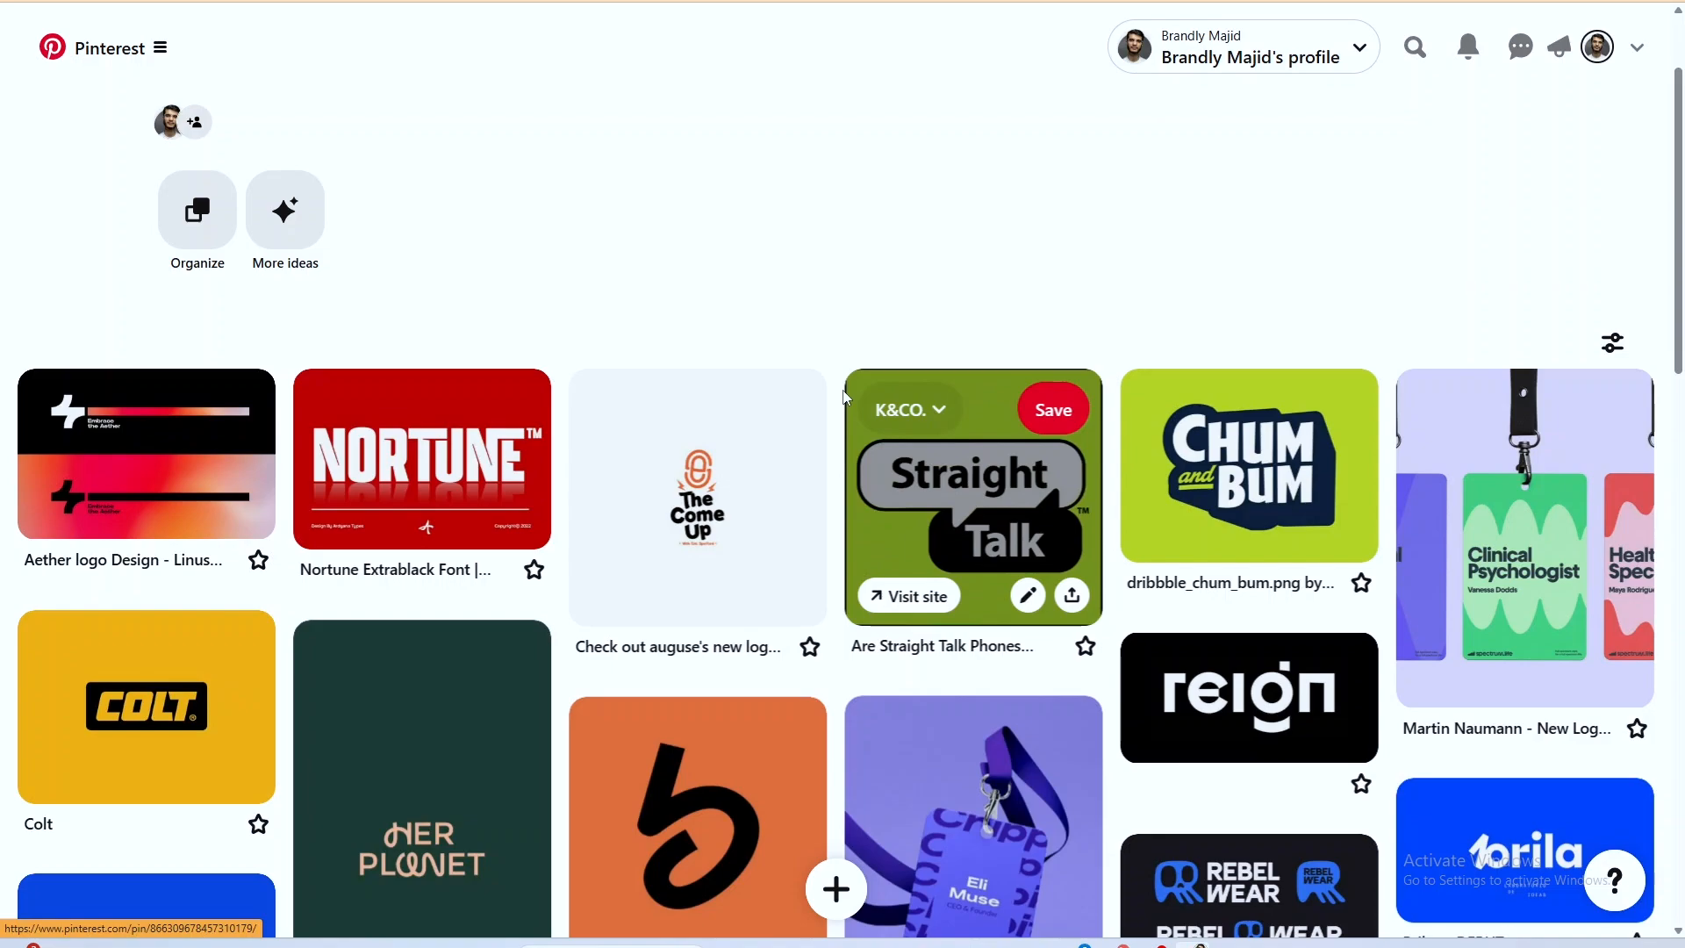
Look through the K&CO. inspiration board, view the Colt logo pin enlarged, and return to the board.
{"action": "scroll", "coordinate": [512, 327], "scroll_direction": "down", "scroll_amount": 5}
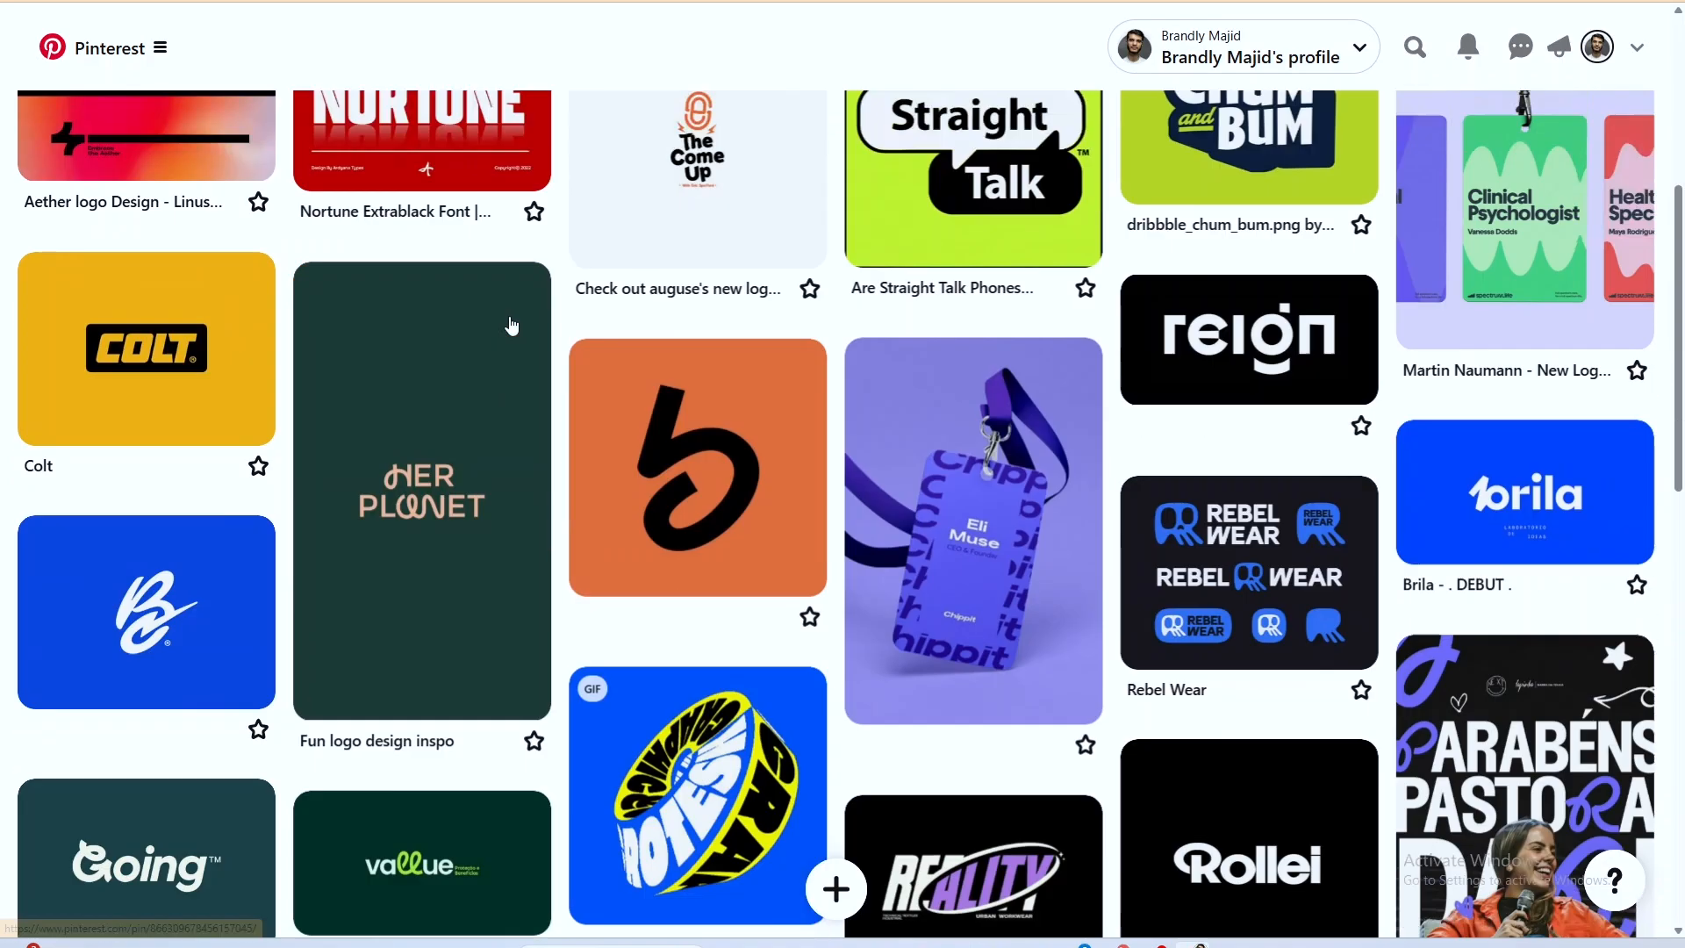
{"action": "scroll", "coordinate": [392, 408], "scroll_direction": "down", "scroll_amount": 10}
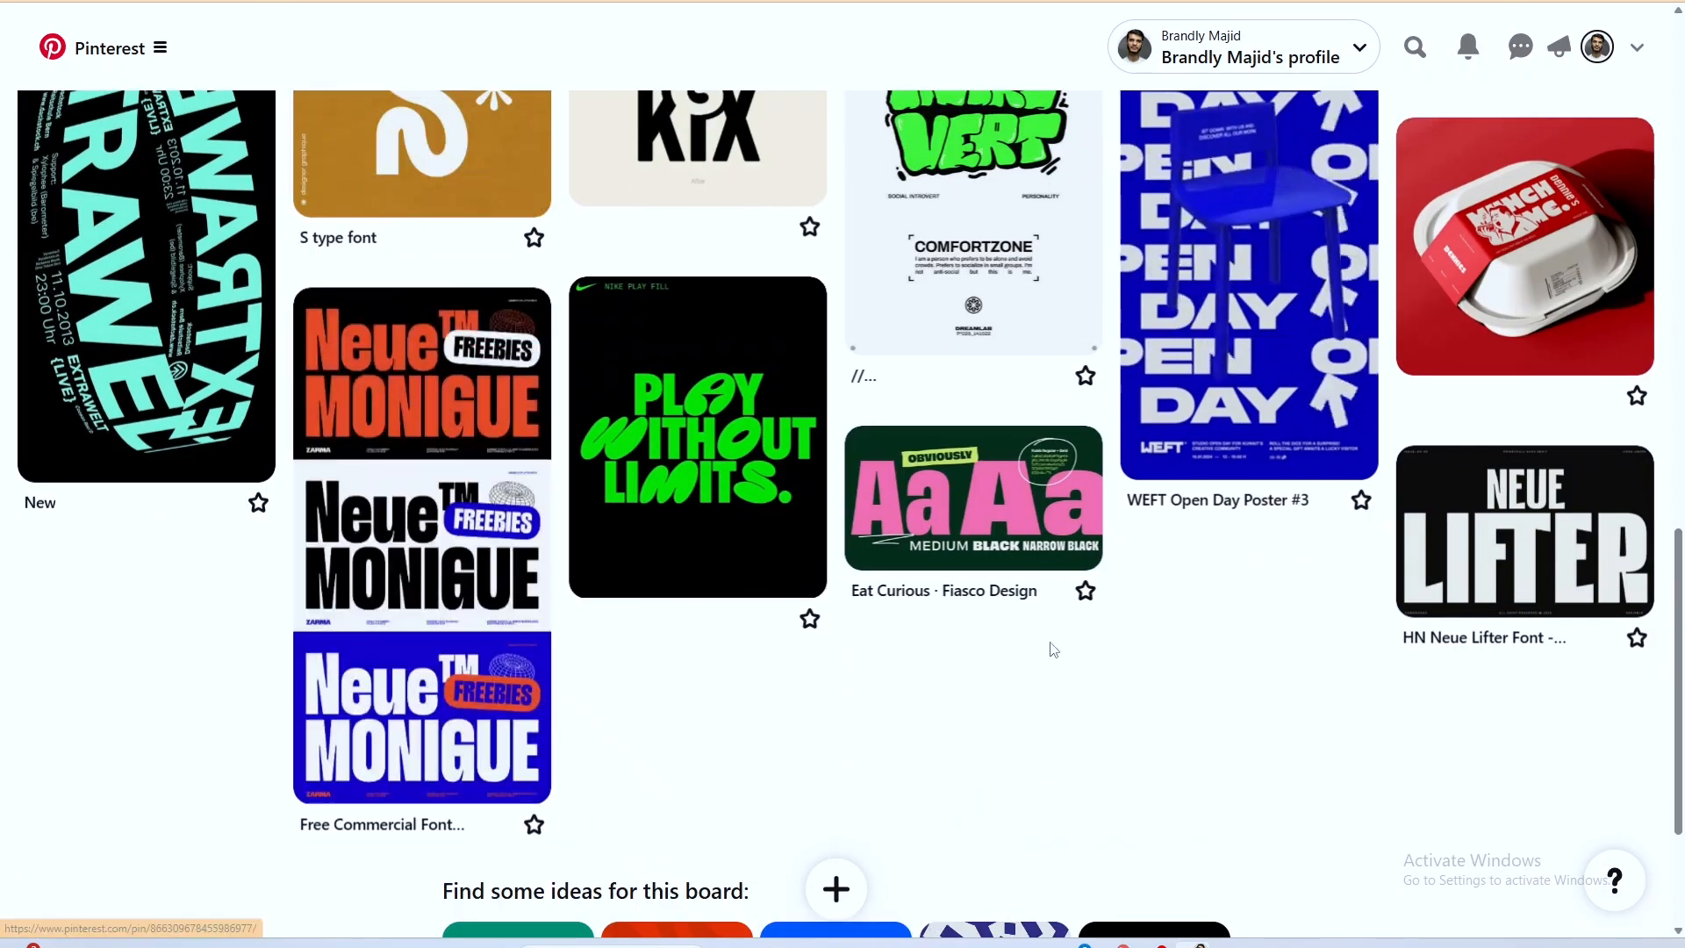
{"action": "scroll", "coordinate": [1343, 624], "scroll_direction": "up", "scroll_amount": 16}
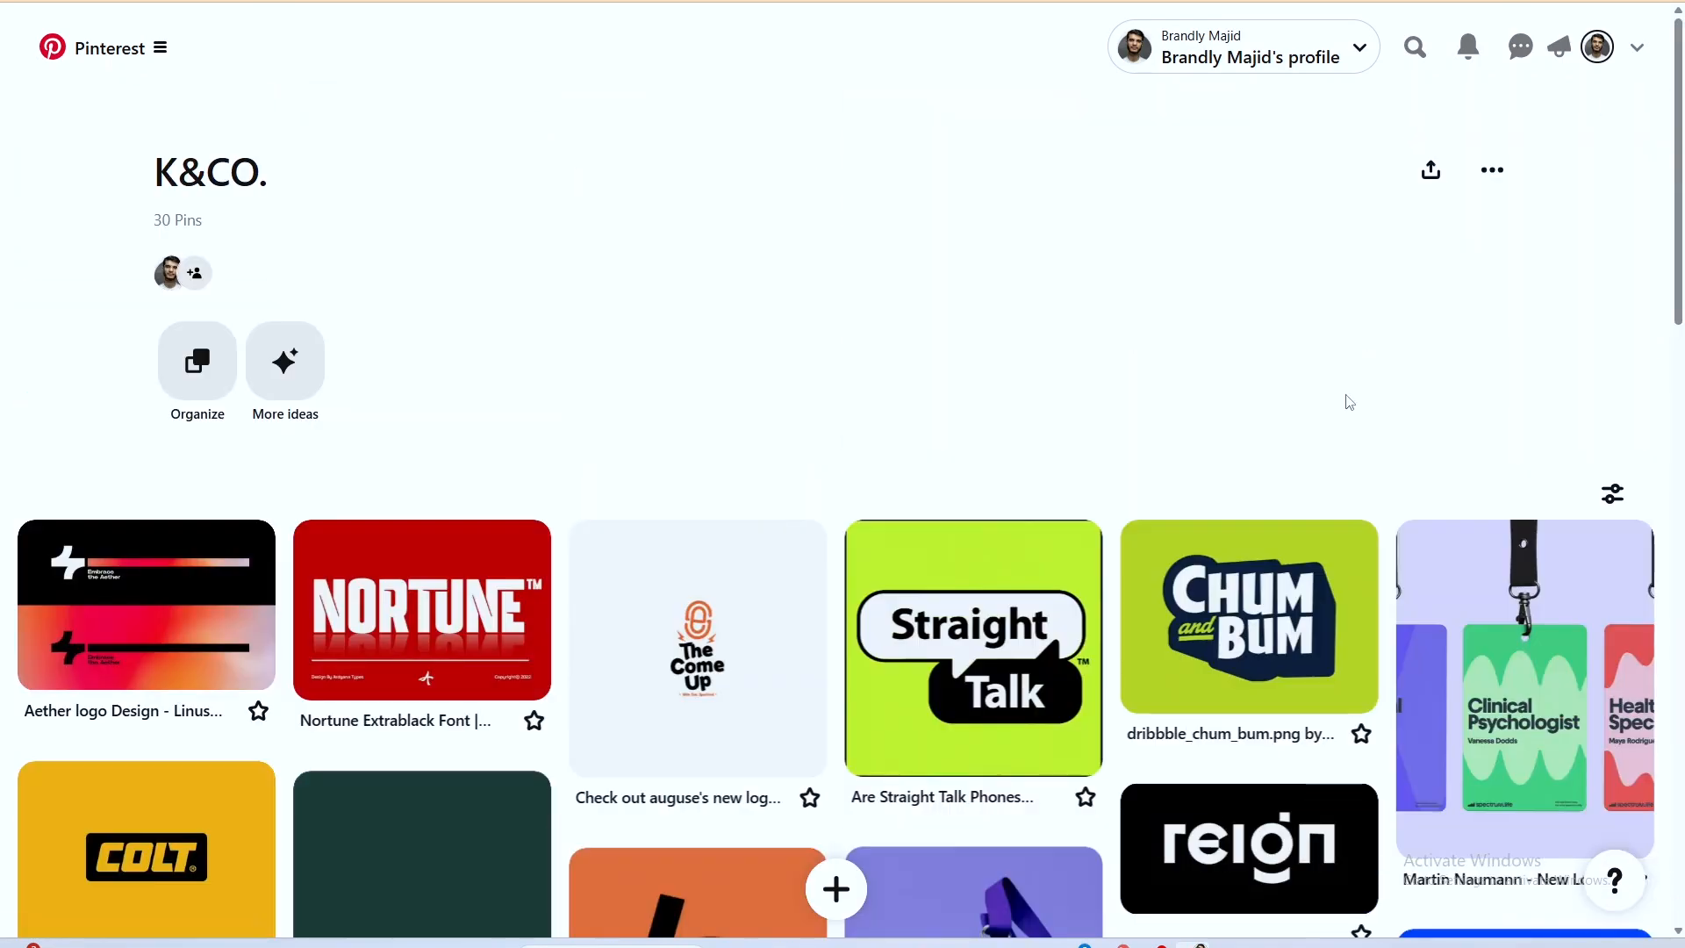
{"action": "scroll", "coordinate": [1350, 402], "scroll_direction": "down", "scroll_amount": 4}
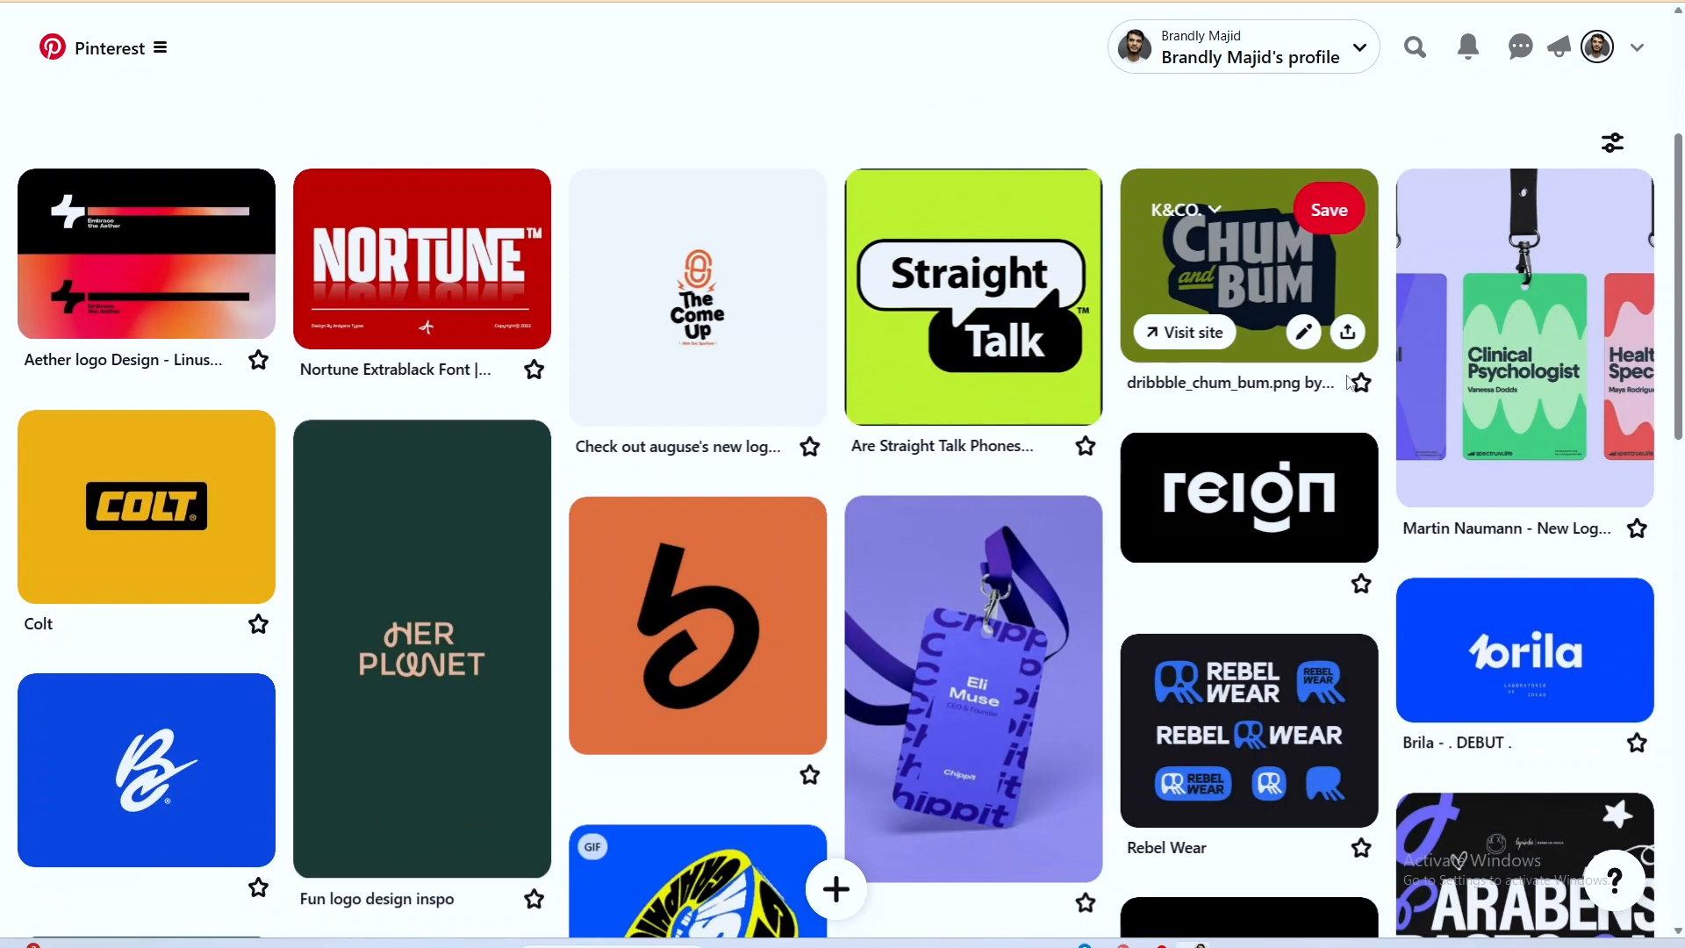
{"action": "left_click", "coordinate": [147, 506]}
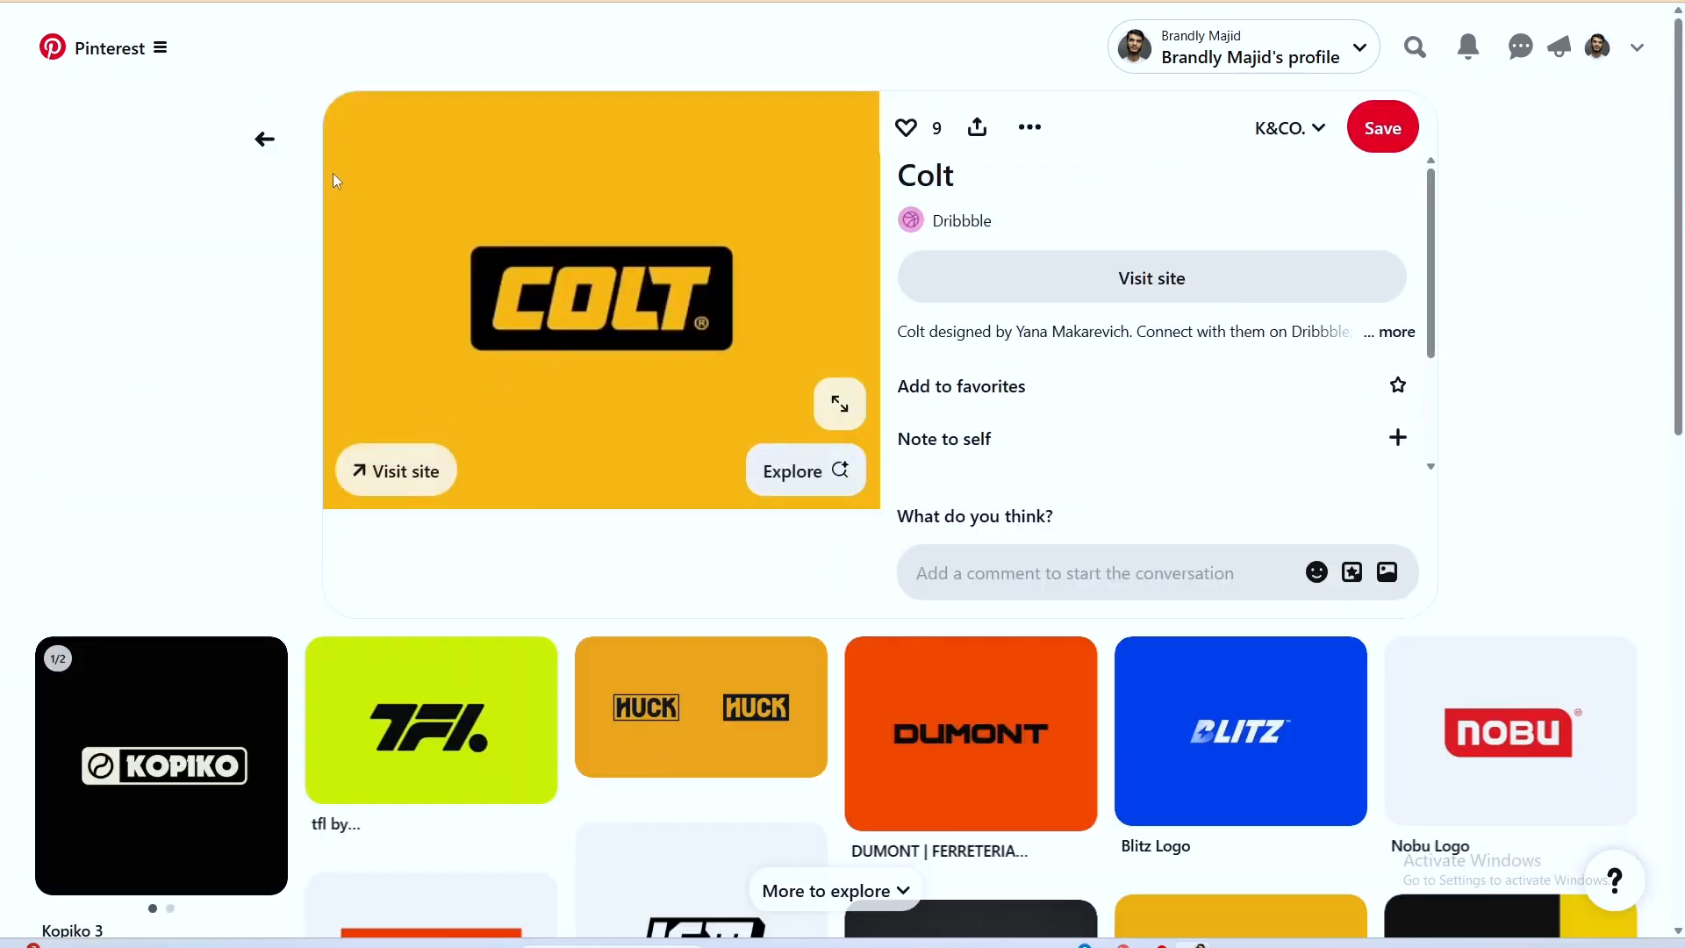
{"action": "left_click", "coordinate": [840, 403]}
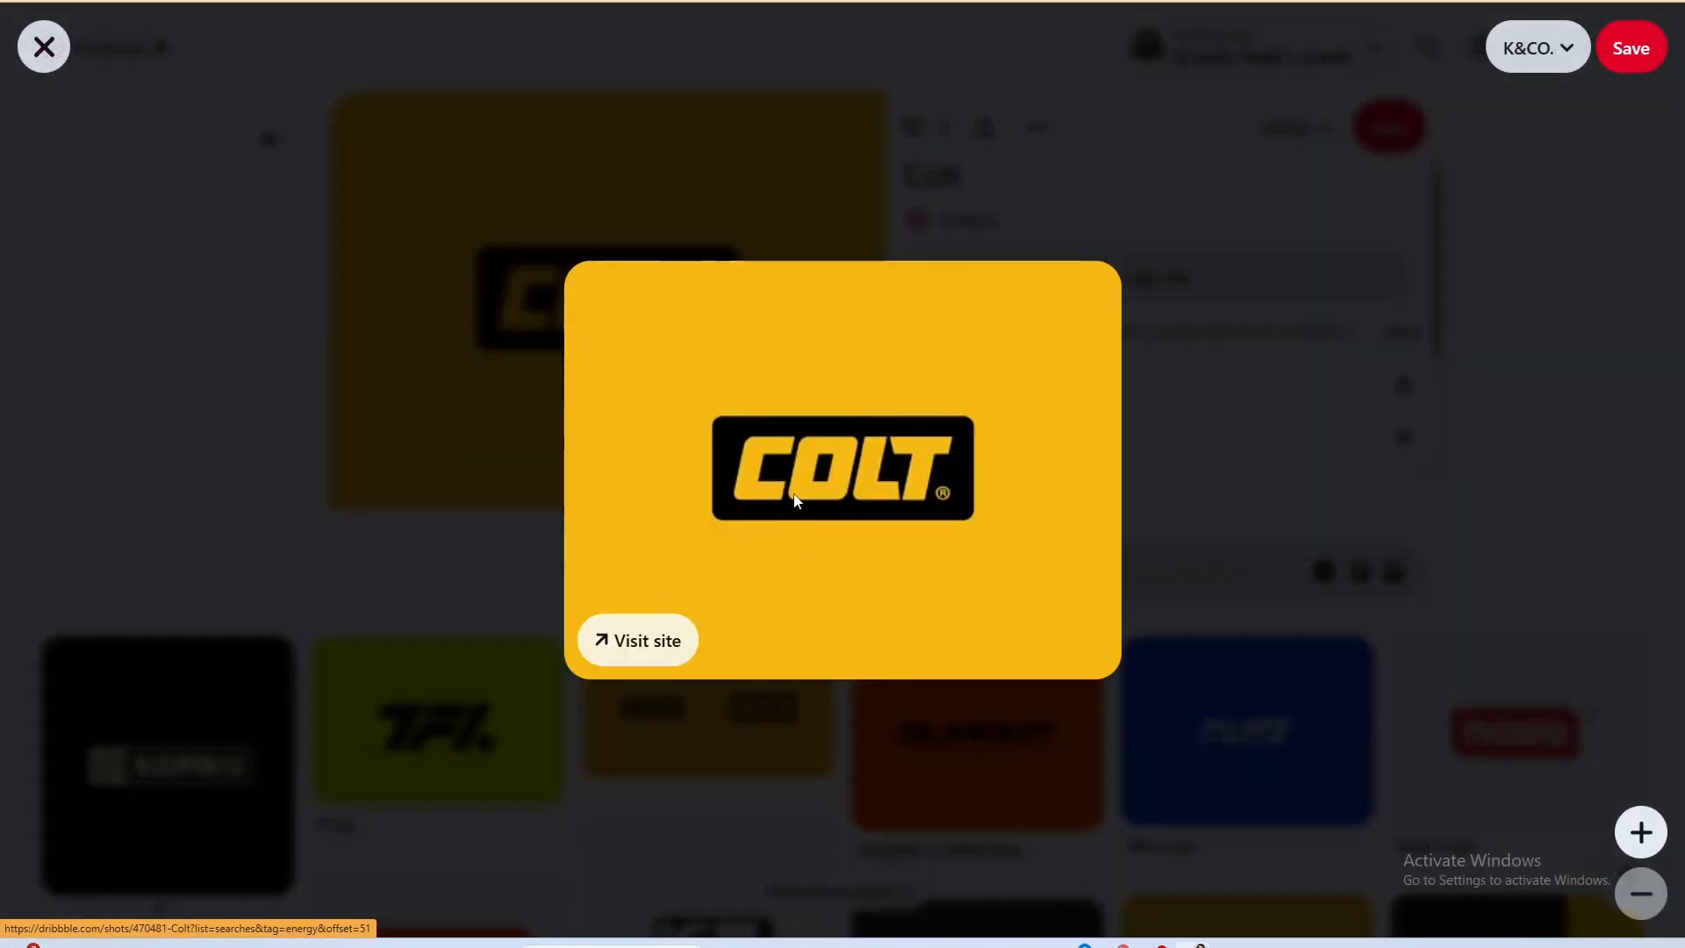
{"action": "left_click", "coordinate": [329, 353]}
{"action": "left_click", "coordinate": [265, 137]}
View the Brila logo pin on the K&CO. board, then go back to the board.
{"action": "scroll", "coordinate": [1613, 600], "scroll_direction": "down", "scroll_amount": 5}
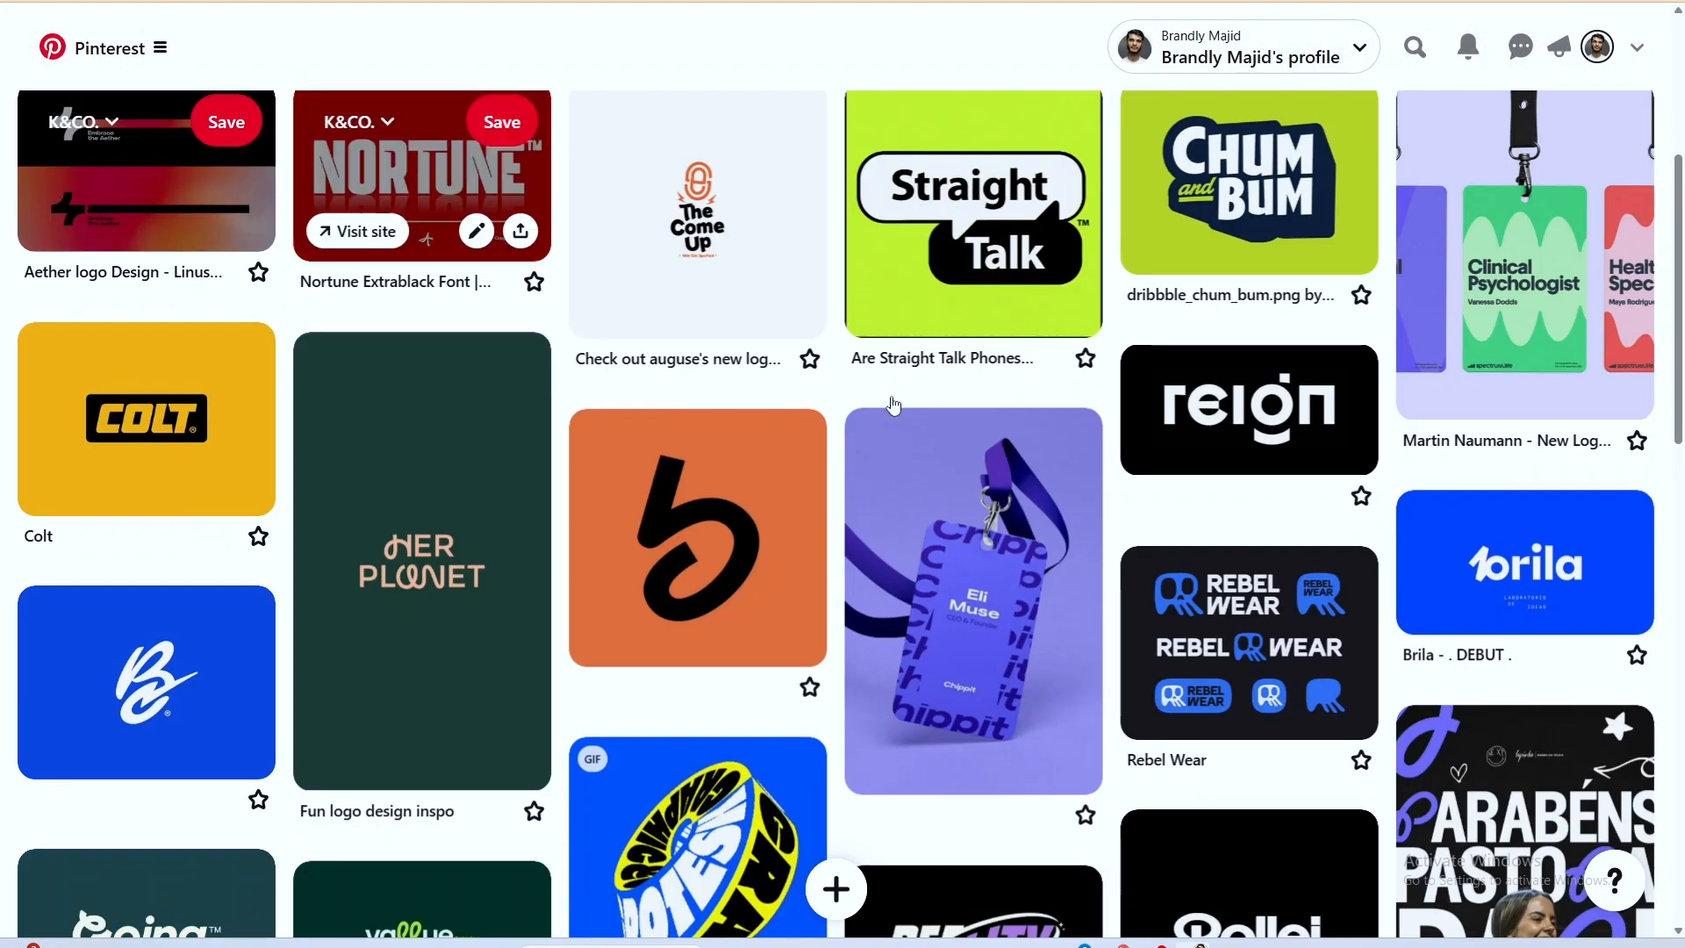
{"action": "scroll", "coordinate": [1613, 600], "scroll_direction": "up", "scroll_amount": 5}
{"action": "scroll", "coordinate": [1613, 600], "scroll_direction": "down", "scroll_amount": 5}
{"action": "left_click", "coordinate": [1614, 601]}
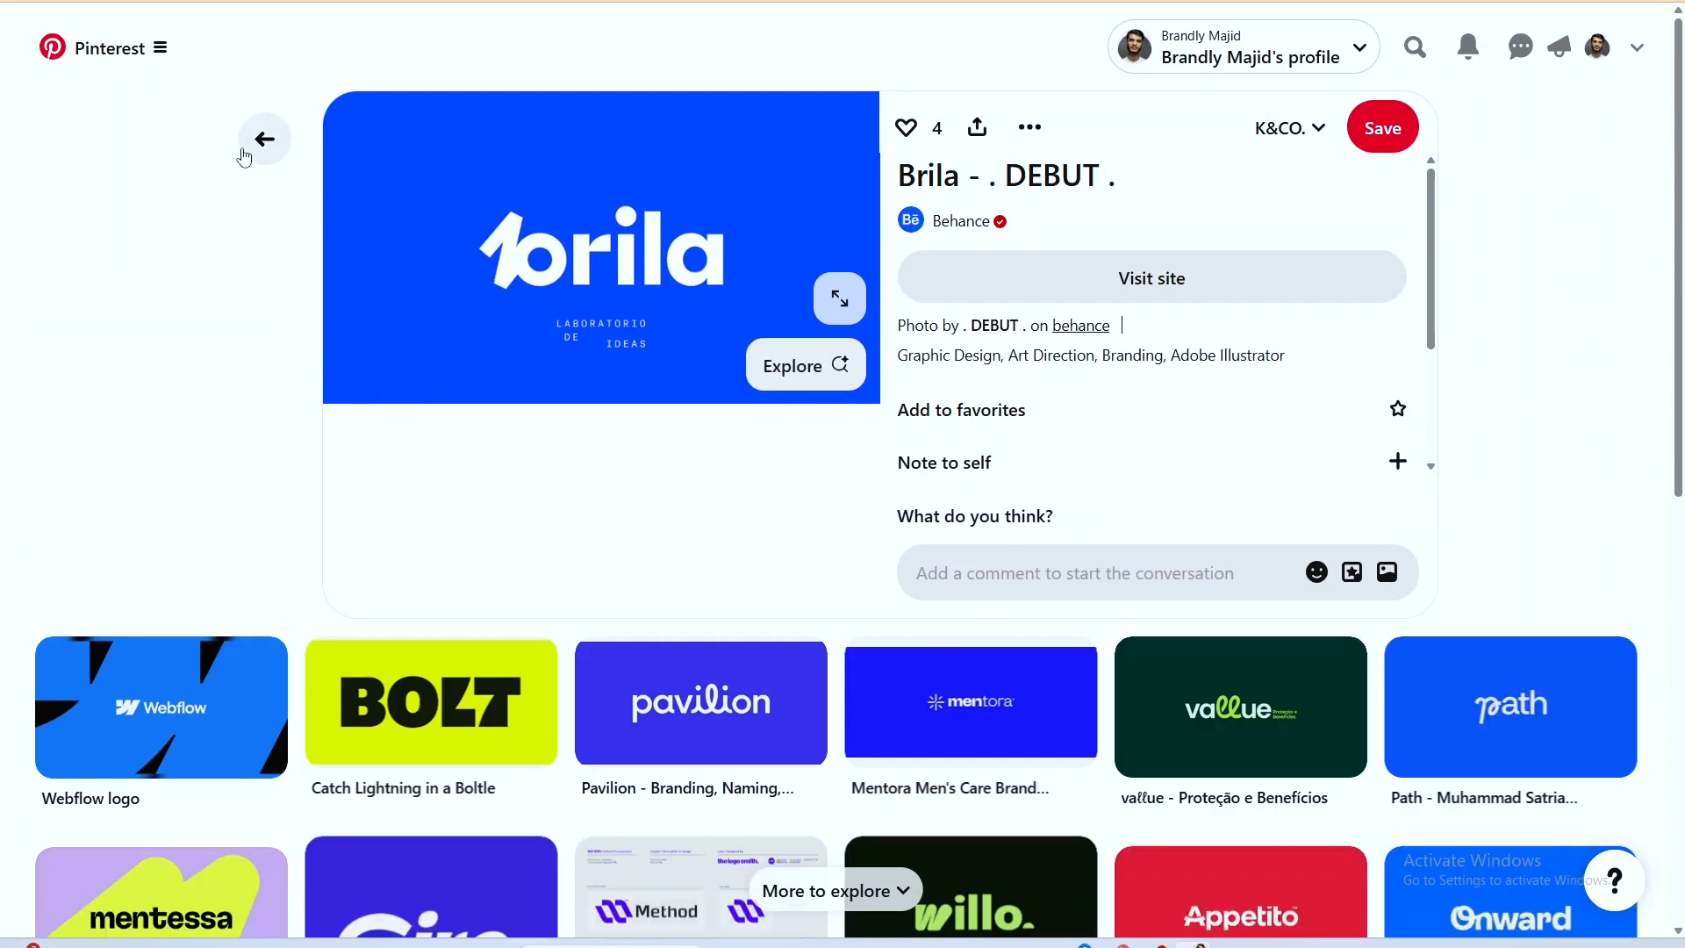
{"action": "left_click", "coordinate": [255, 143]}
Reopen the Colt logo pin to study its boxed lettering and return to the board.
{"action": "scroll", "coordinate": [253, 144], "scroll_direction": "up", "scroll_amount": 5}
{"action": "scroll", "coordinate": [452, 330], "scroll_direction": "down", "scroll_amount": 7}
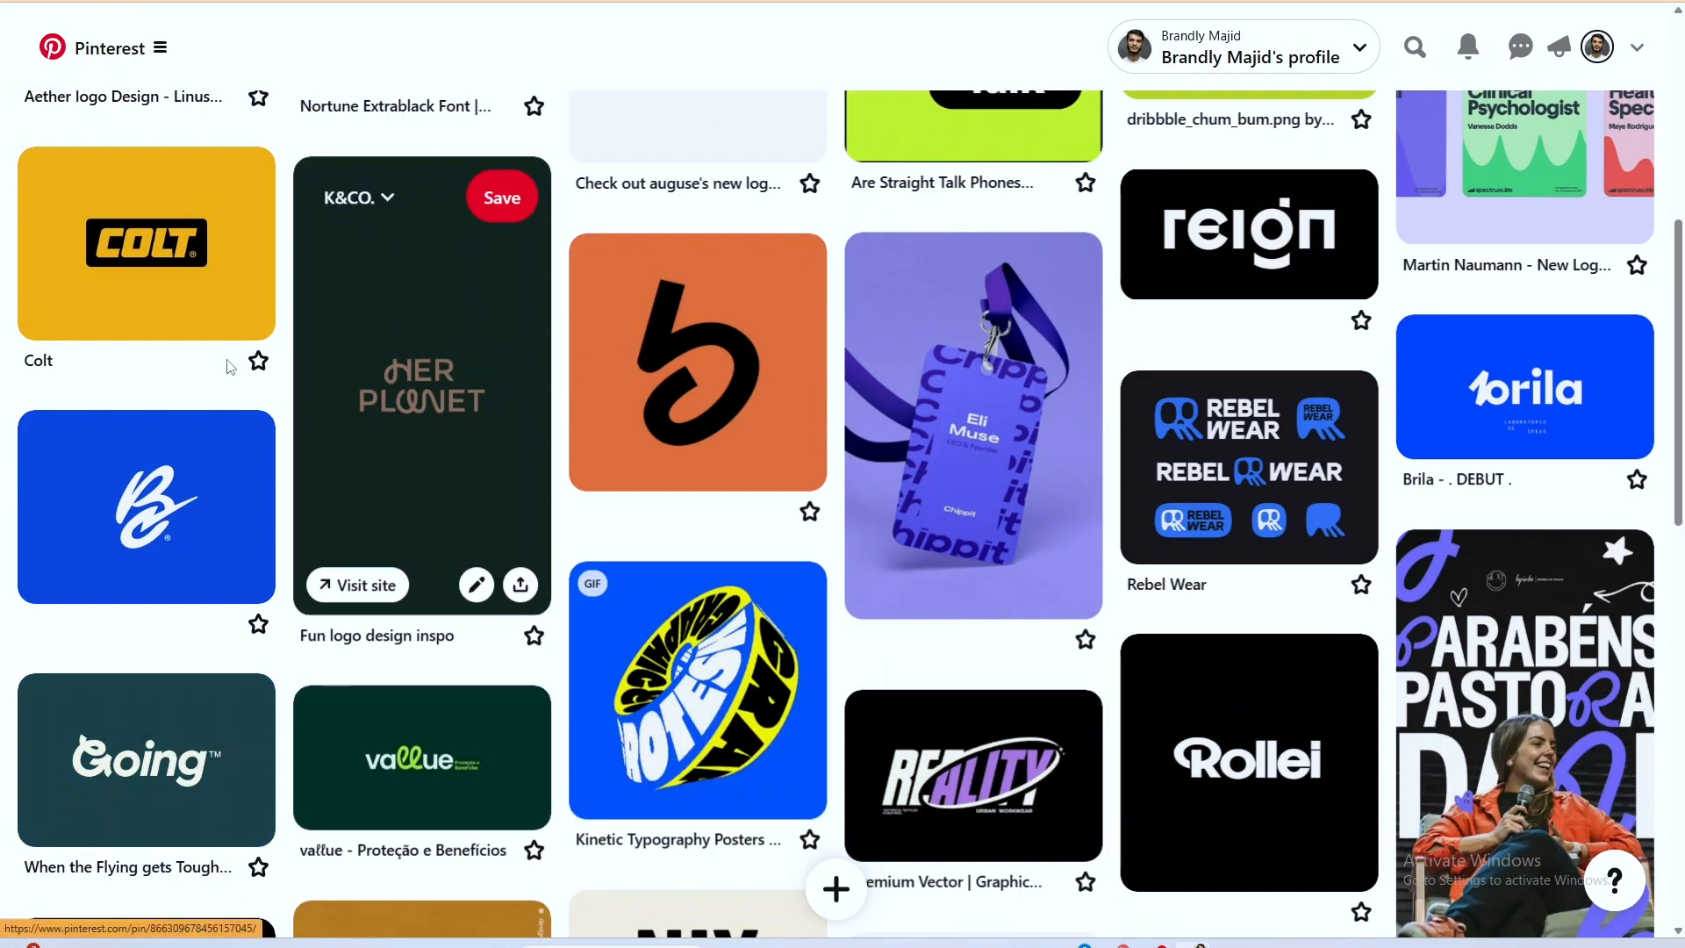
{"action": "left_click", "coordinate": [163, 223]}
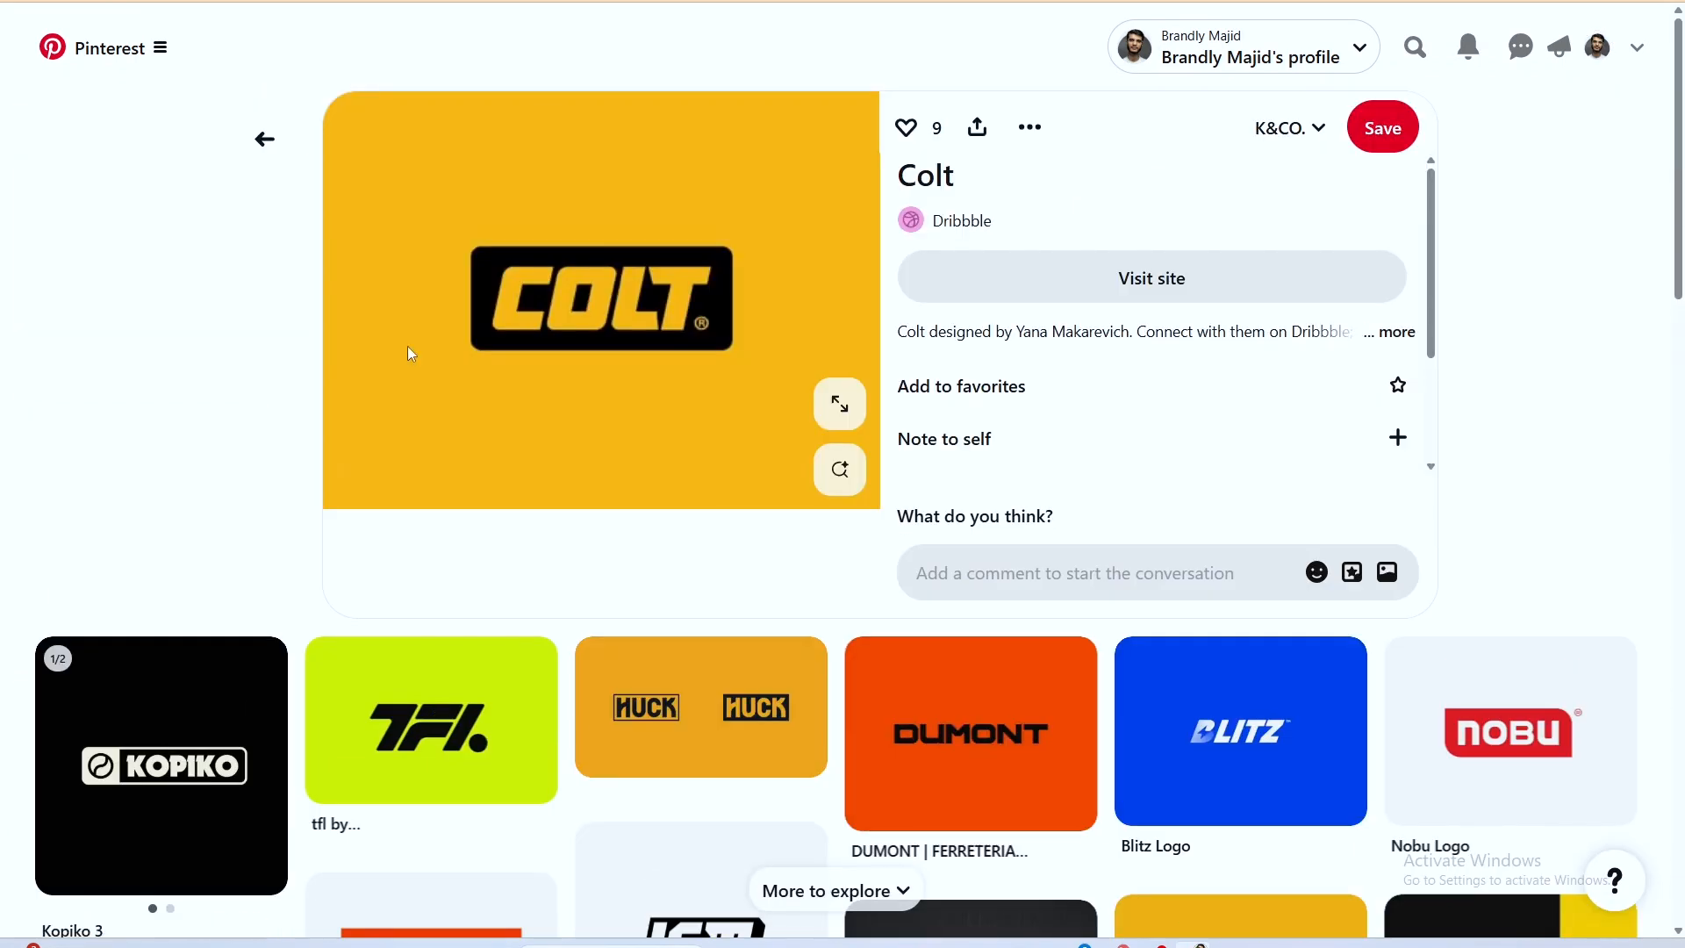
{"action": "left_click", "coordinate": [264, 139]}
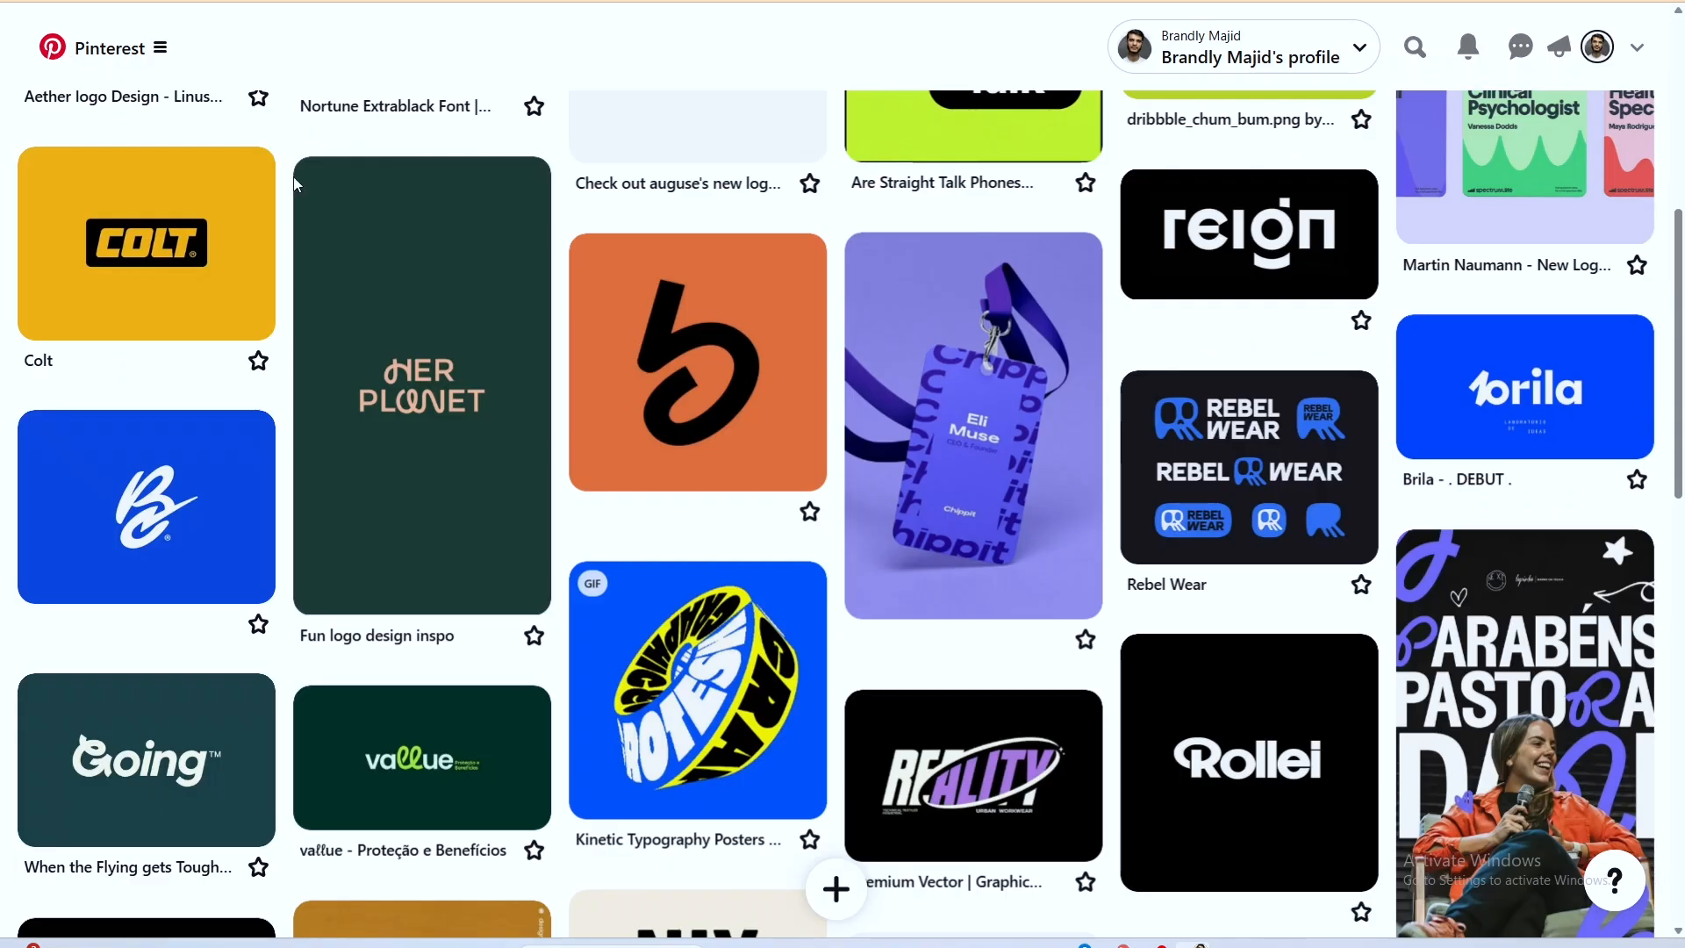
Browse the board's typography and poster pins and open the red Munch Inc. food packaging pin.
{"action": "scroll", "coordinate": [965, 308], "scroll_direction": "down", "scroll_amount": 5}
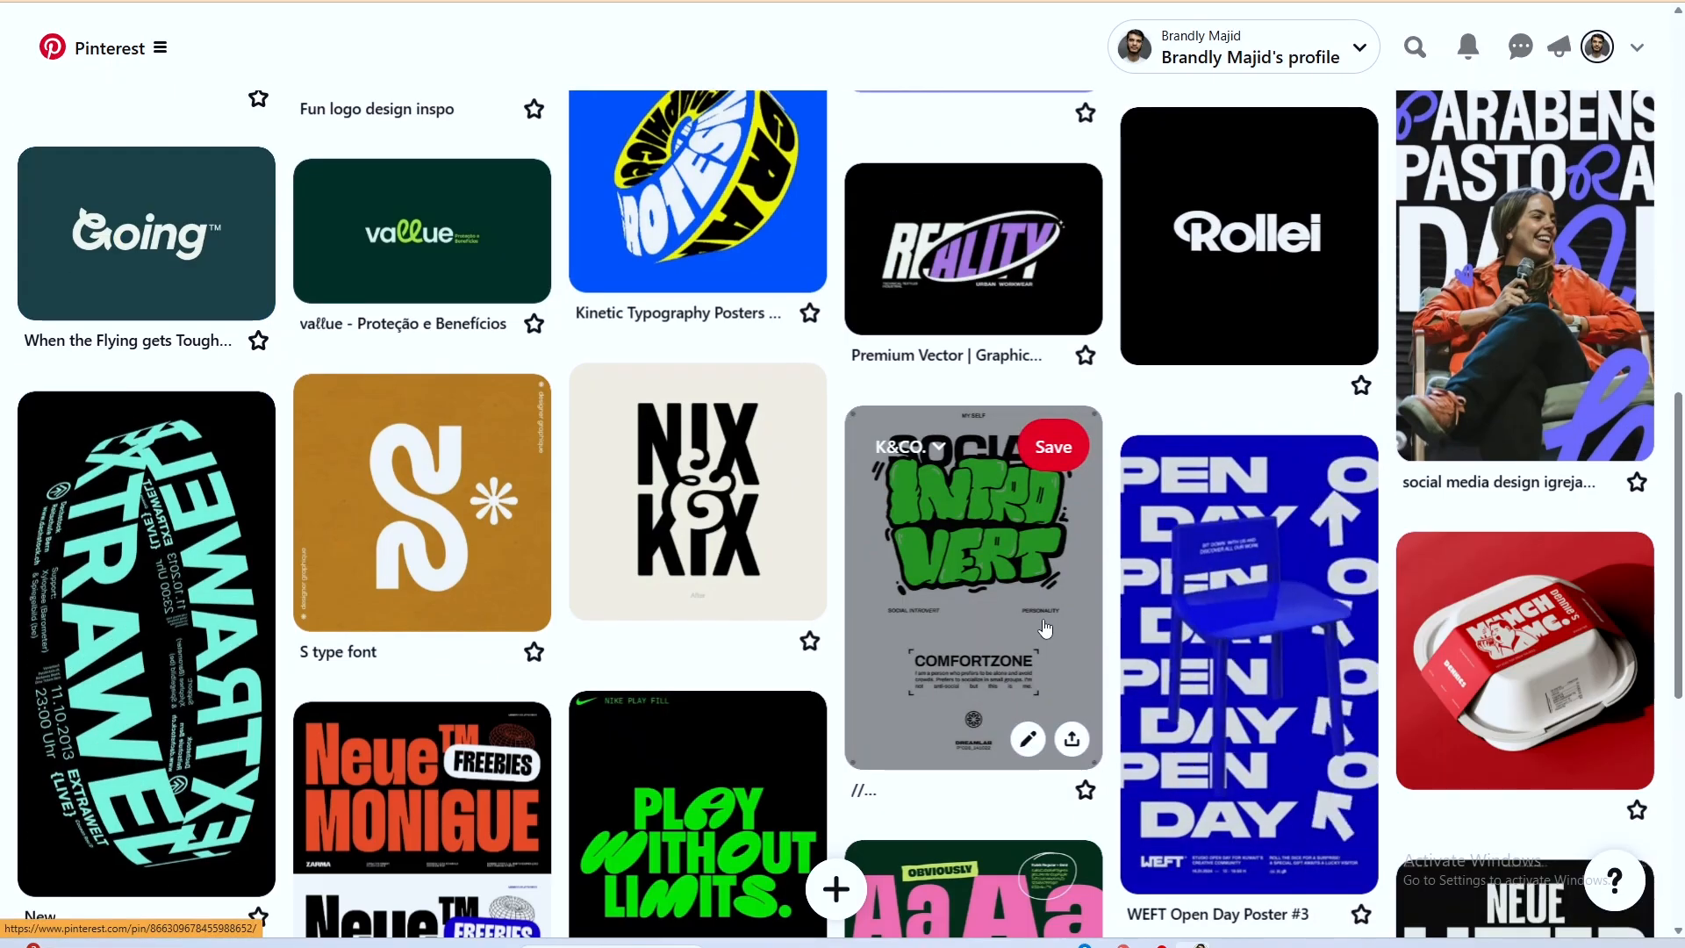
{"action": "scroll", "coordinate": [1361, 632], "scroll_direction": "down", "scroll_amount": 3}
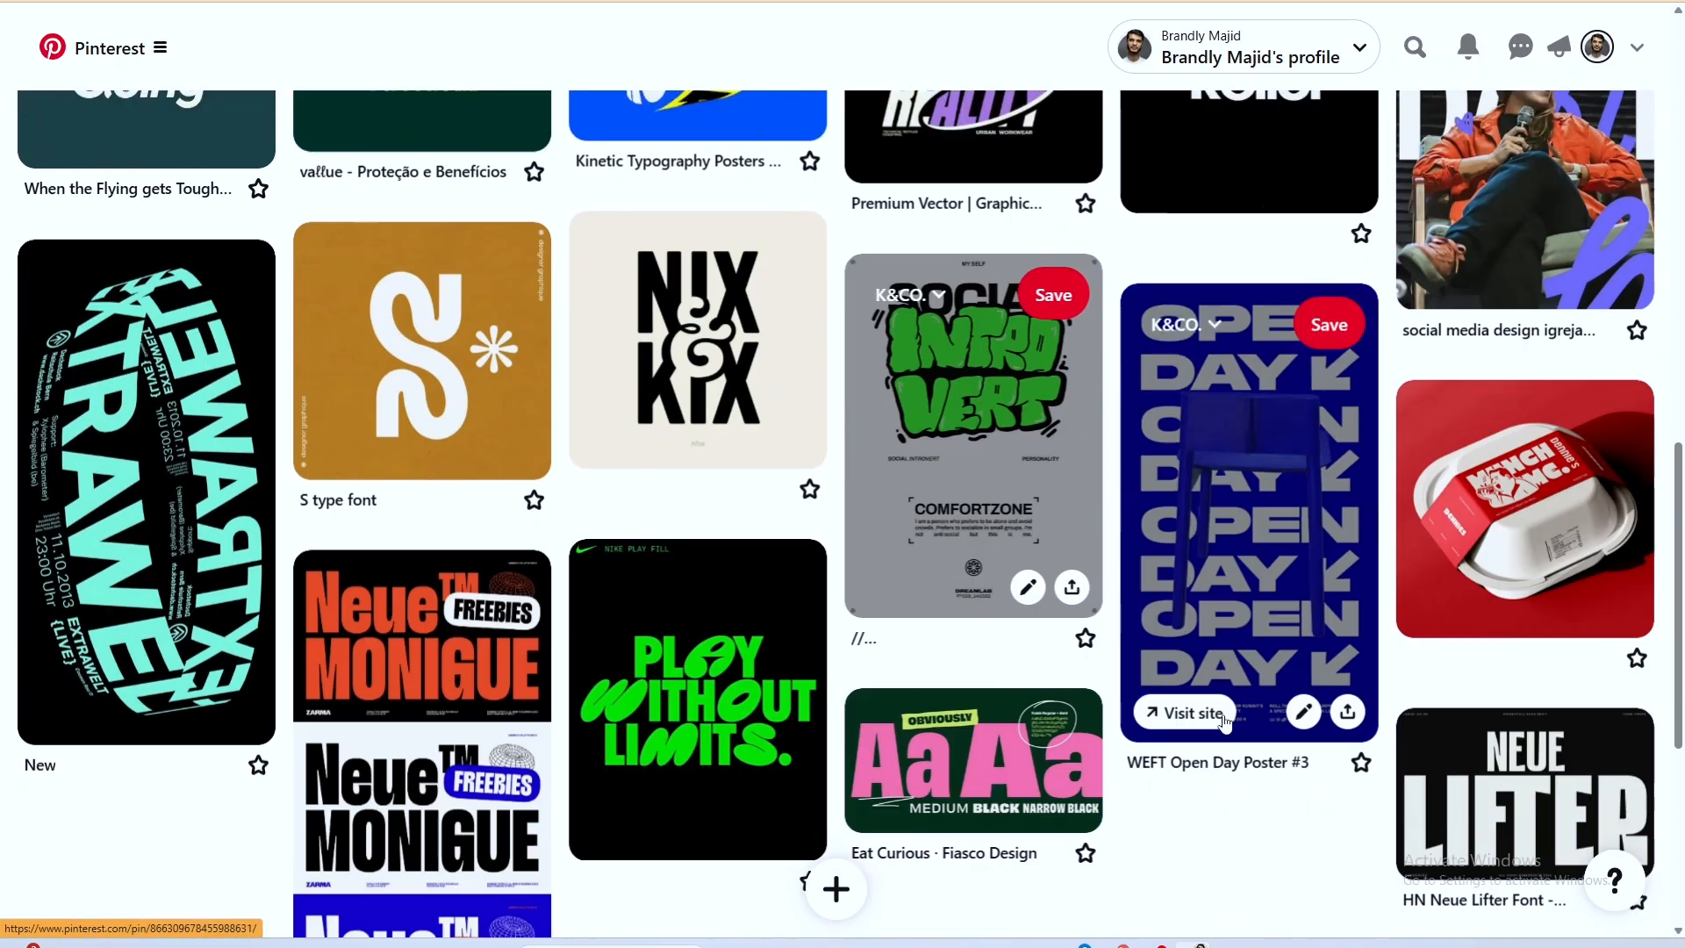
{"action": "scroll", "coordinate": [1364, 632], "scroll_direction": "up", "scroll_amount": 2}
{"action": "left_click", "coordinate": [1527, 527]}
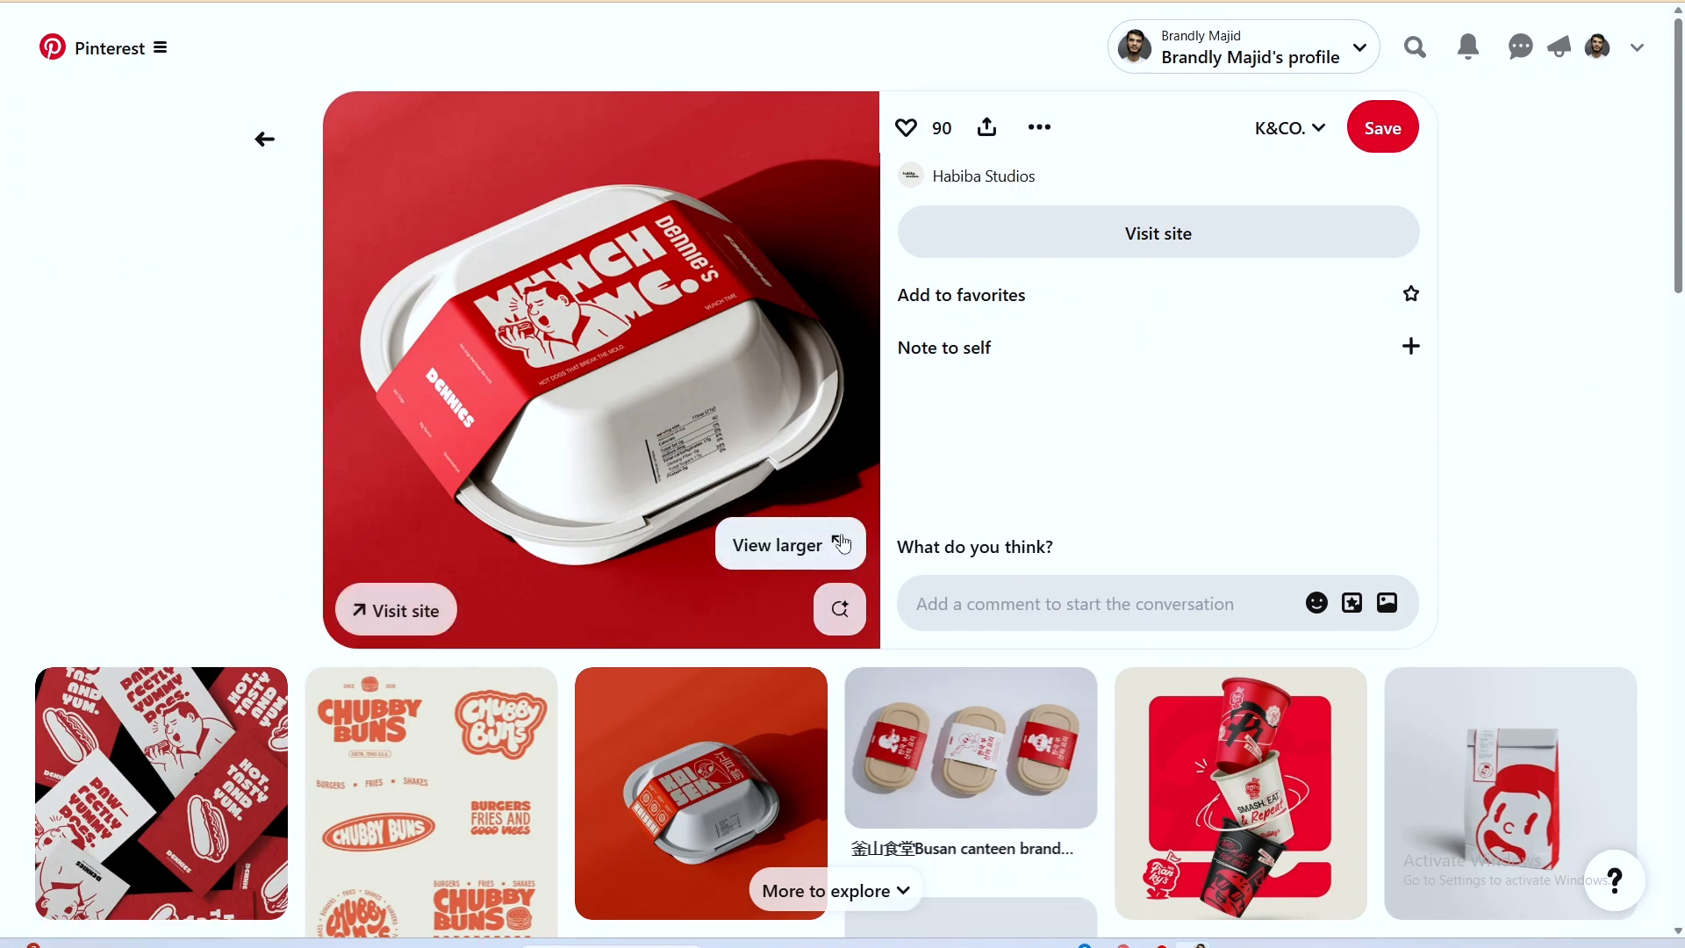
Switch to Illustrator, move the curly standalone ampersand slightly farther from the first K&CO wordmark, and select the ampersand below it.
{"action": "key", "text": "alt+Tab"}
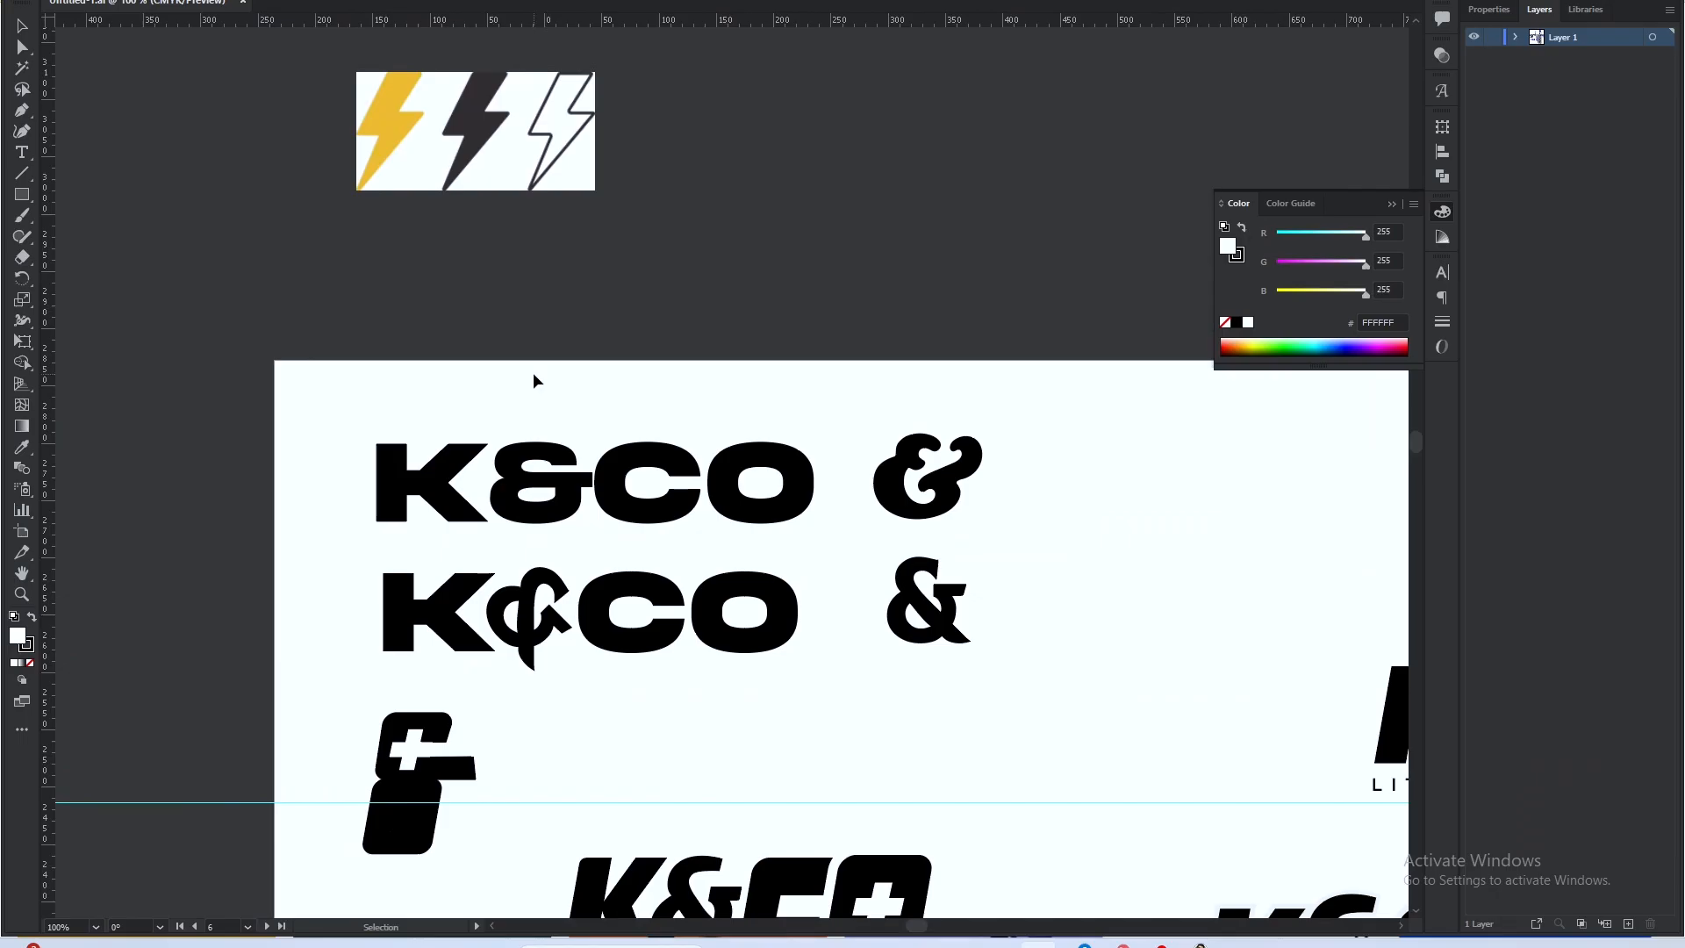
{"action": "scroll", "coordinate": [534, 372], "scroll_direction": "up", "scroll_amount": 1}
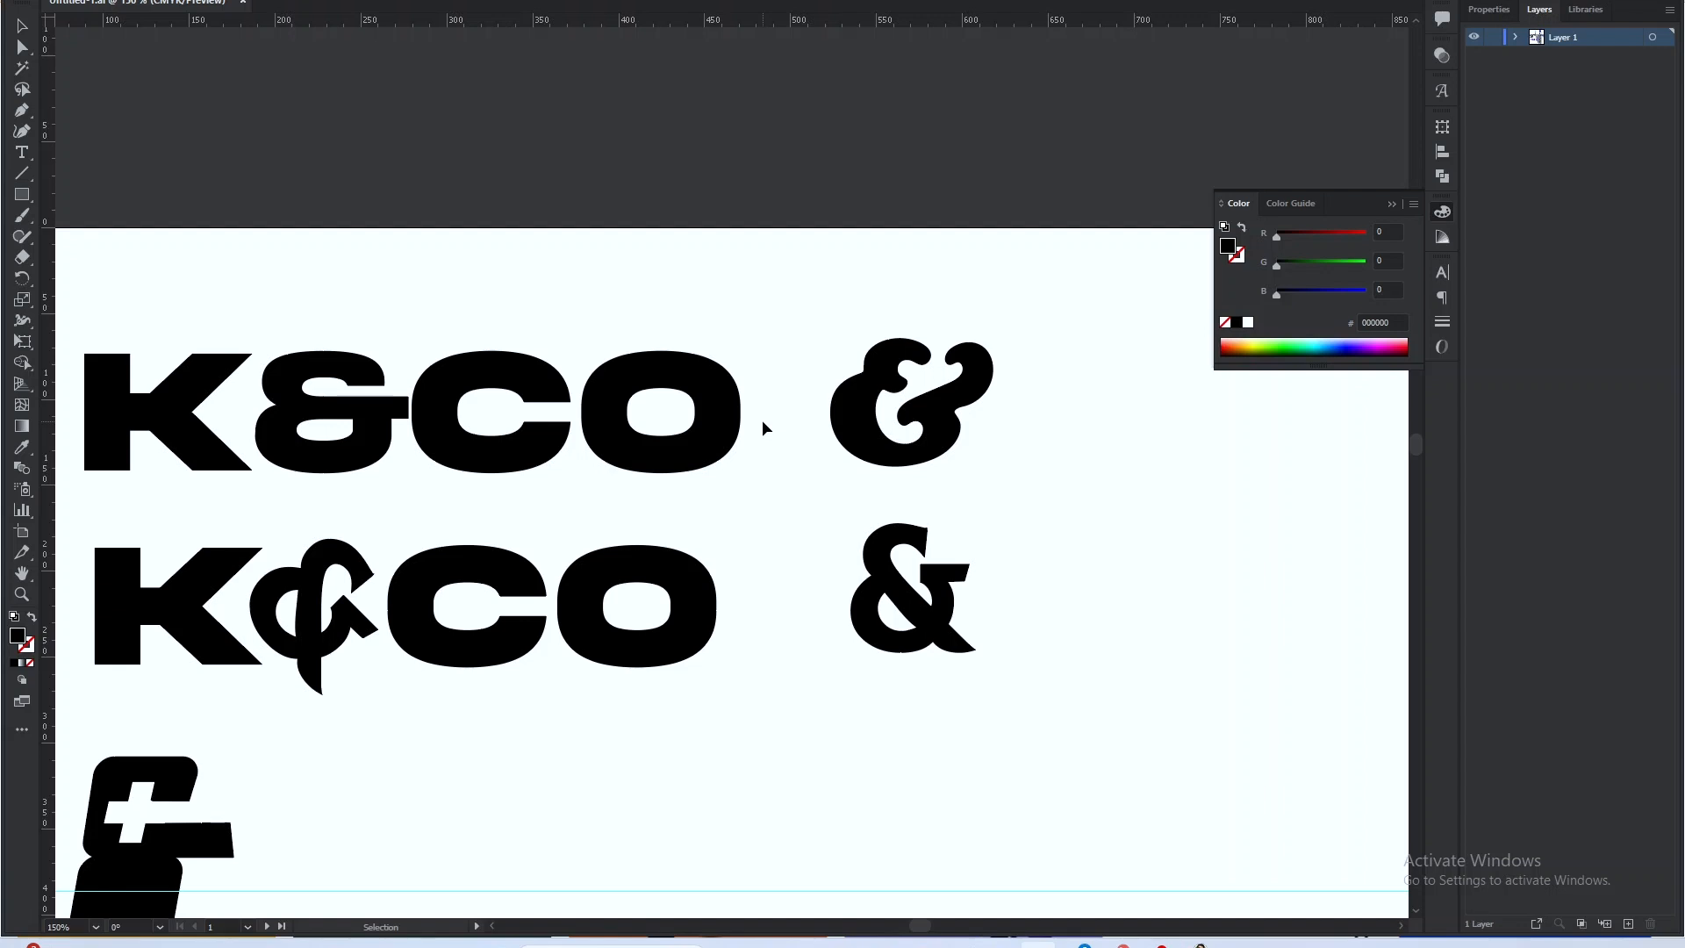
{"action": "left_click_drag", "start_coordinate": [944, 381], "coordinate": [985, 375]}
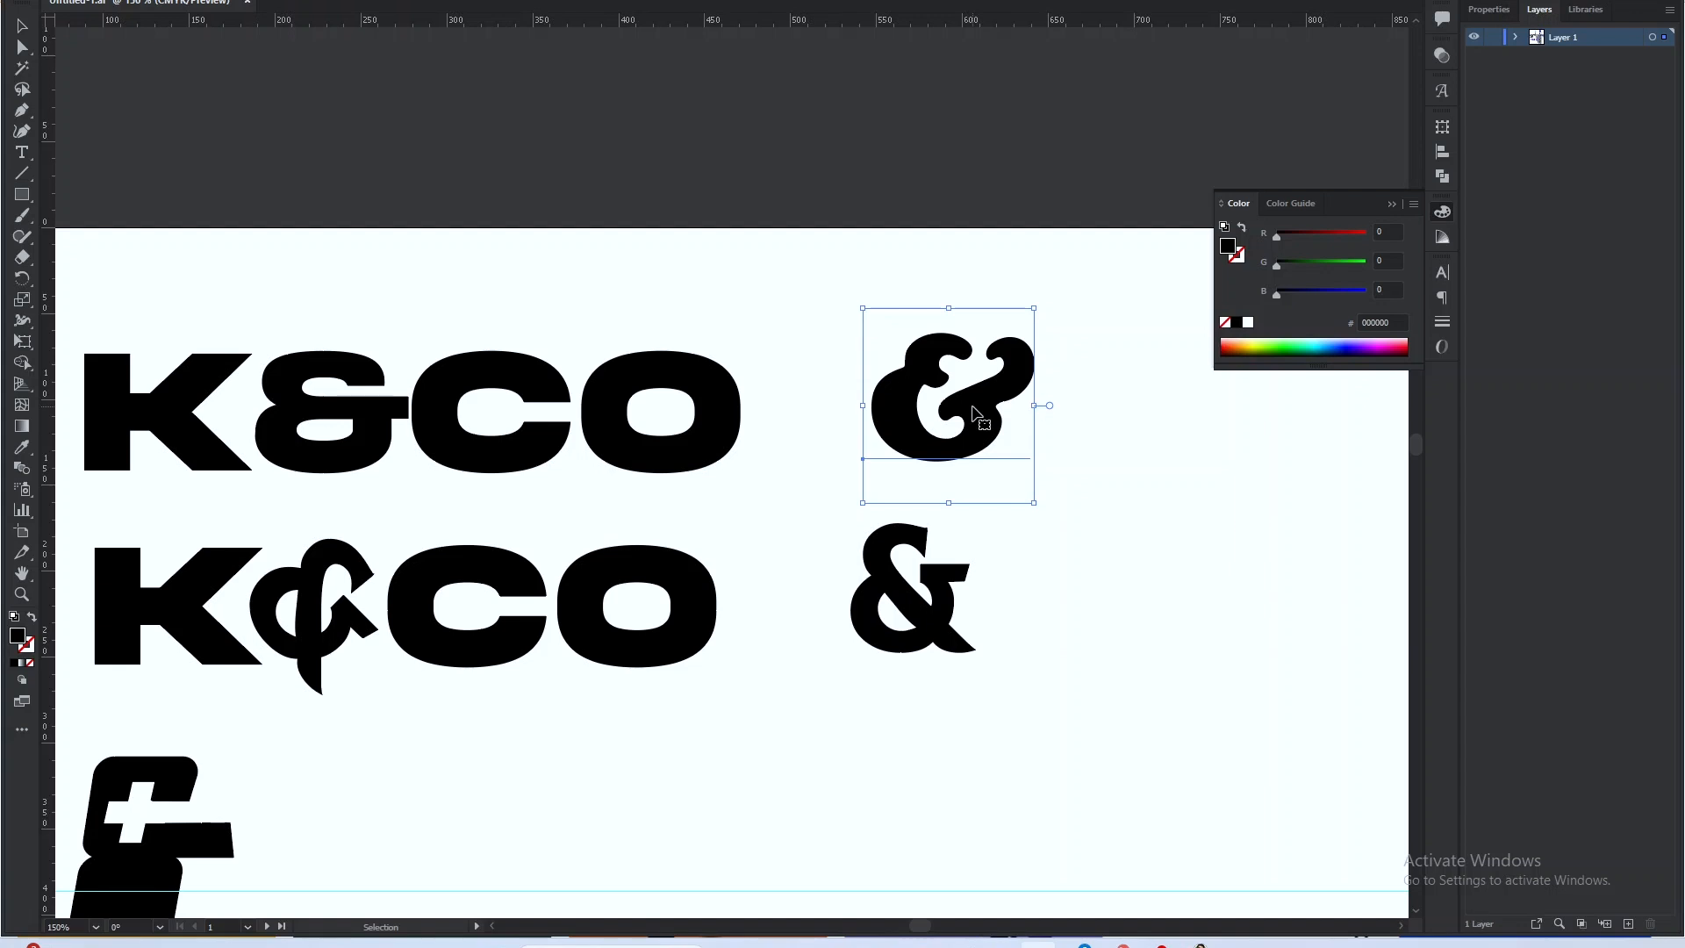
{"action": "left_click", "coordinate": [872, 640]}
{"action": "scroll", "coordinate": [1131, 827], "scroll_direction": "left", "scroll_amount": 3}
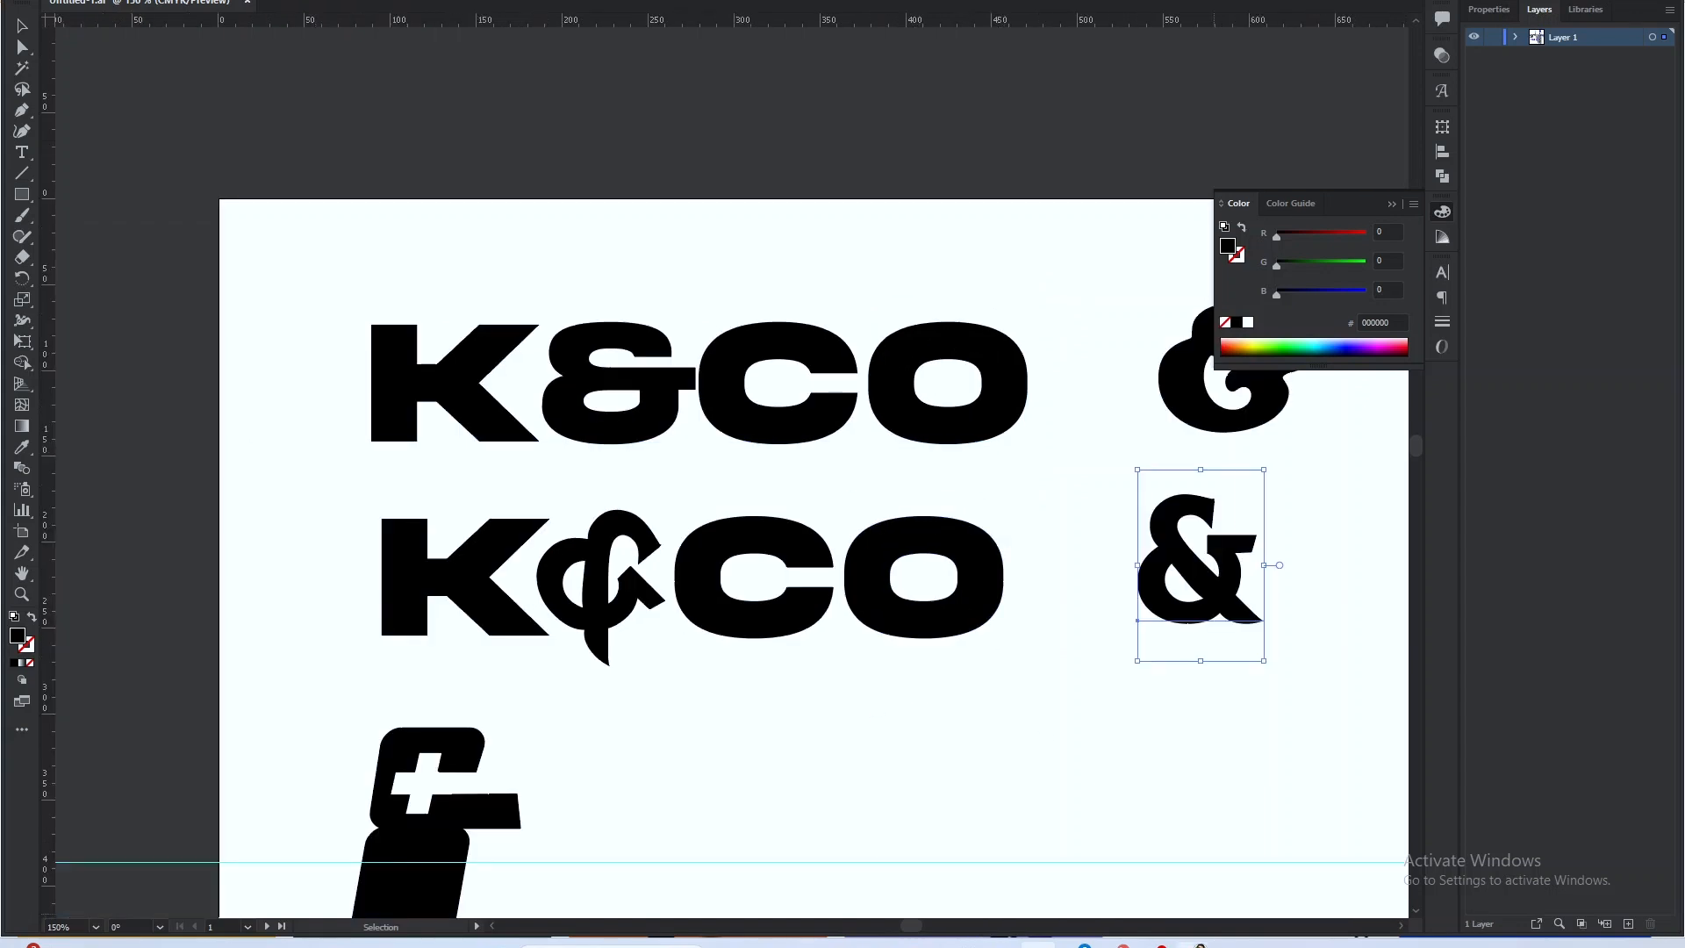
Switch to Chrome, go to Google Sheets, and open the K&CO. spreadsheet.
{"action": "left_click", "coordinate": [1196, 945]}
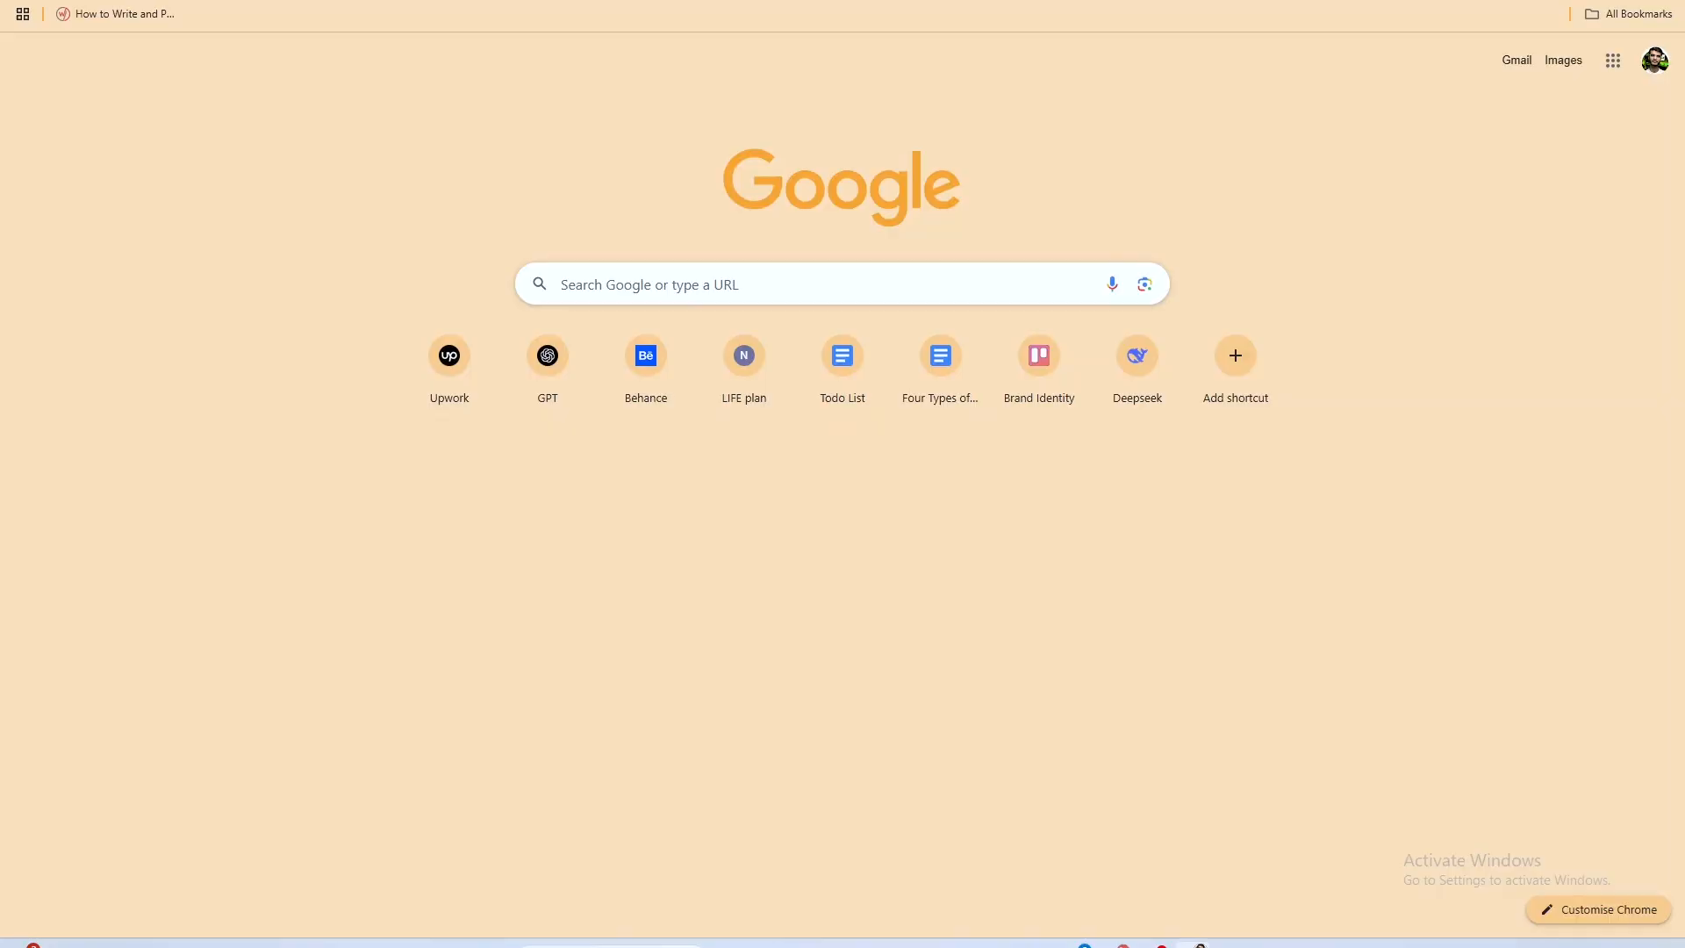
{"action": "type", "text": "midn"}
{"action": "key", "text": "BackSpace"}
{"action": "key", "text": "BackSpace"}
{"action": "key", "text": "BackSpace"}
{"action": "key", "text": "BackSpace"}
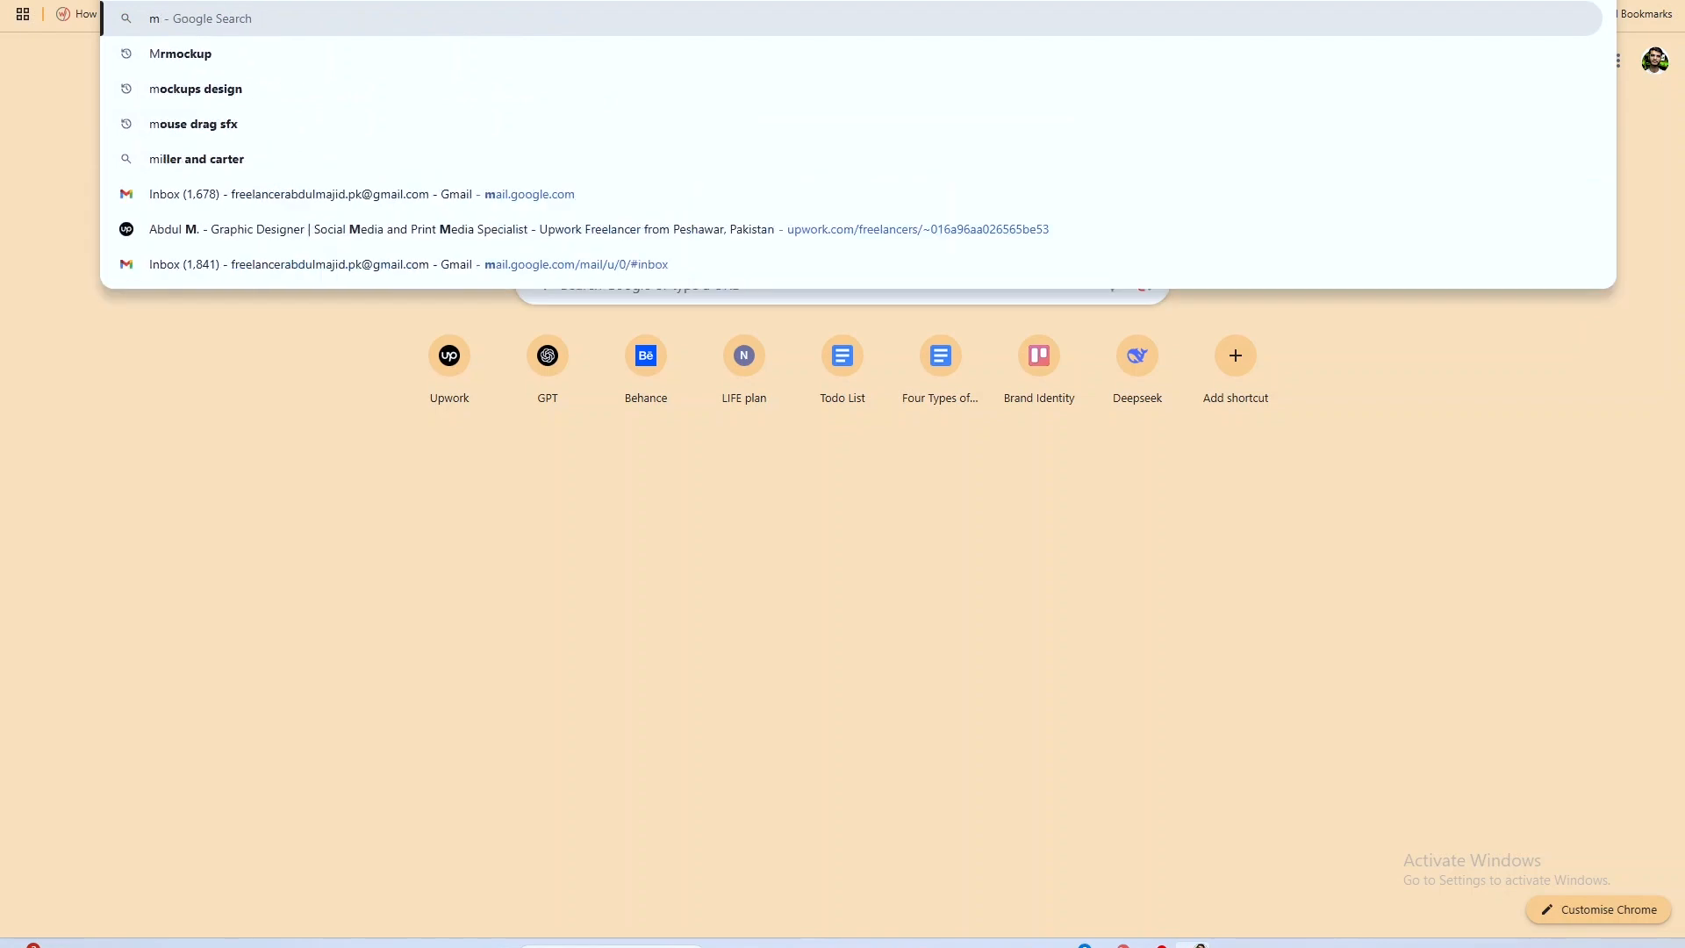
{"action": "type", "text": "g"}
{"action": "key", "text": "BackSpace"}
{"action": "type", "text": "sheet"}
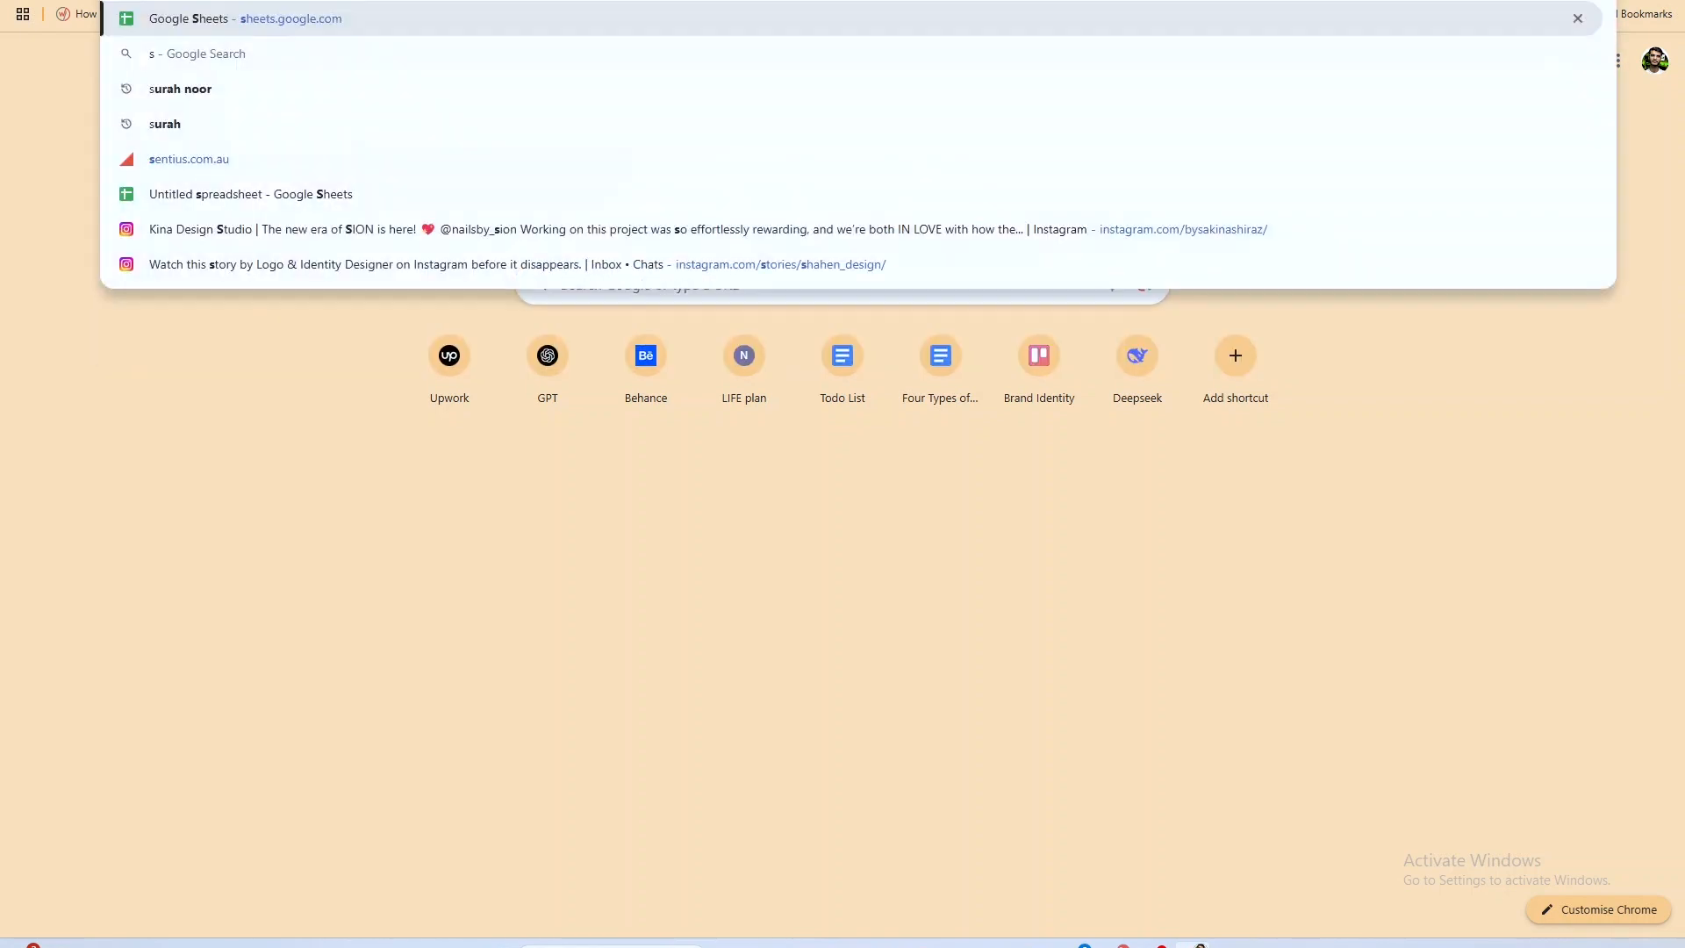
{"action": "type", "text": "s"}
{"action": "key", "text": "Return"}
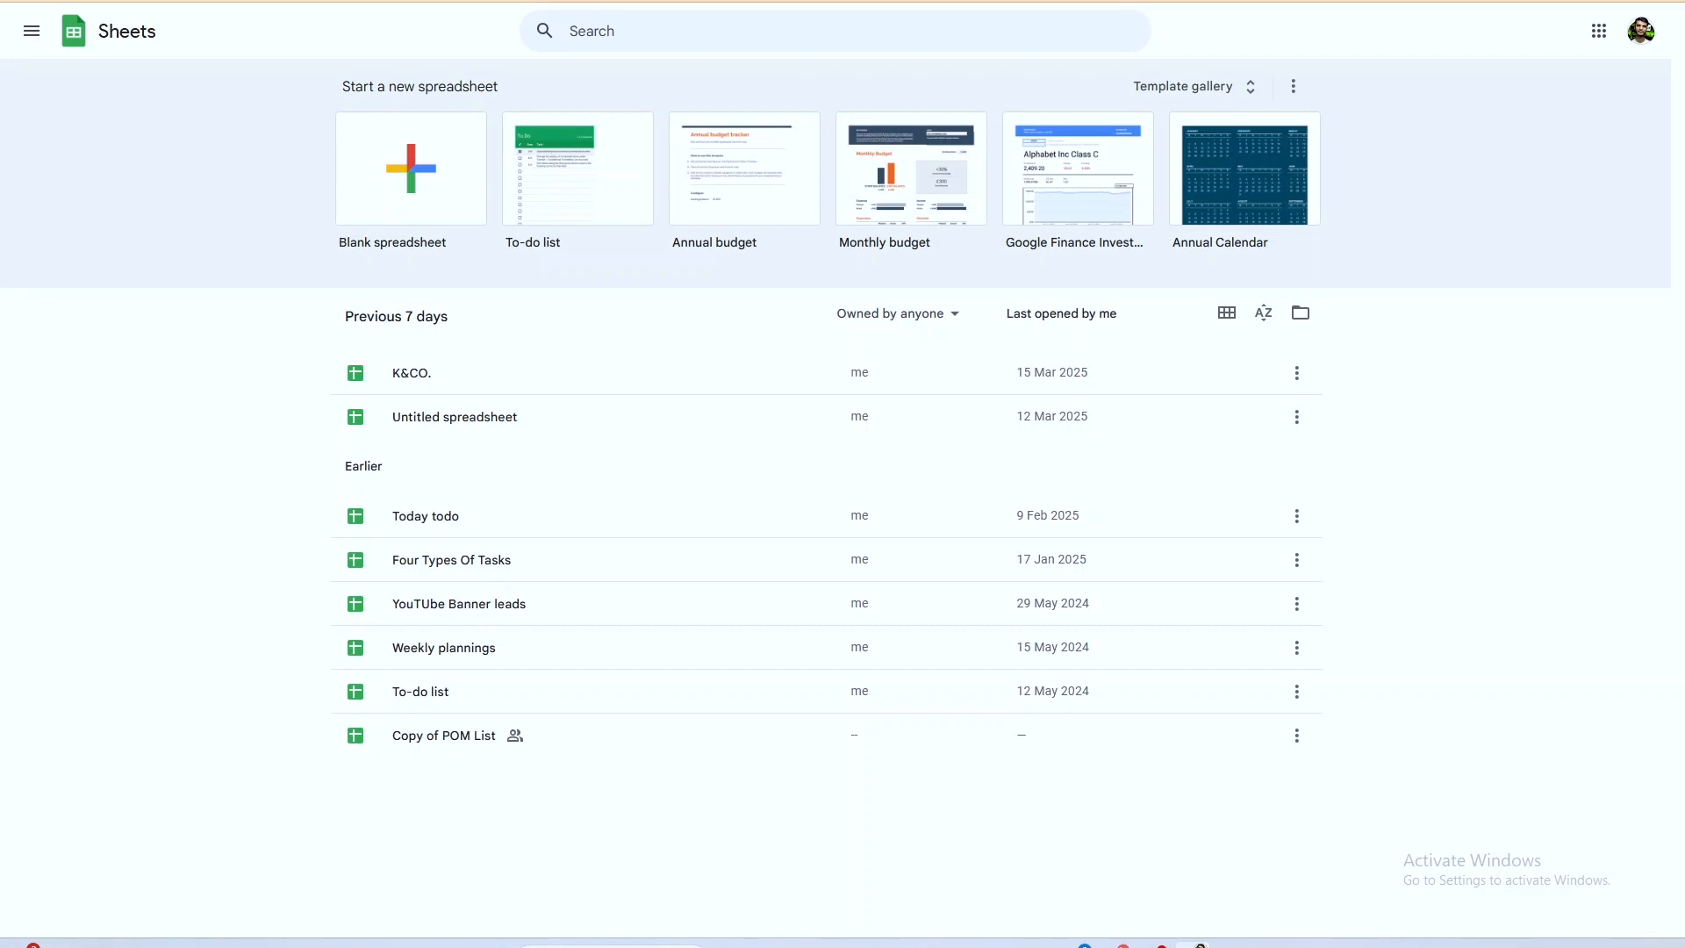
{"action": "left_click", "coordinate": [547, 372]}
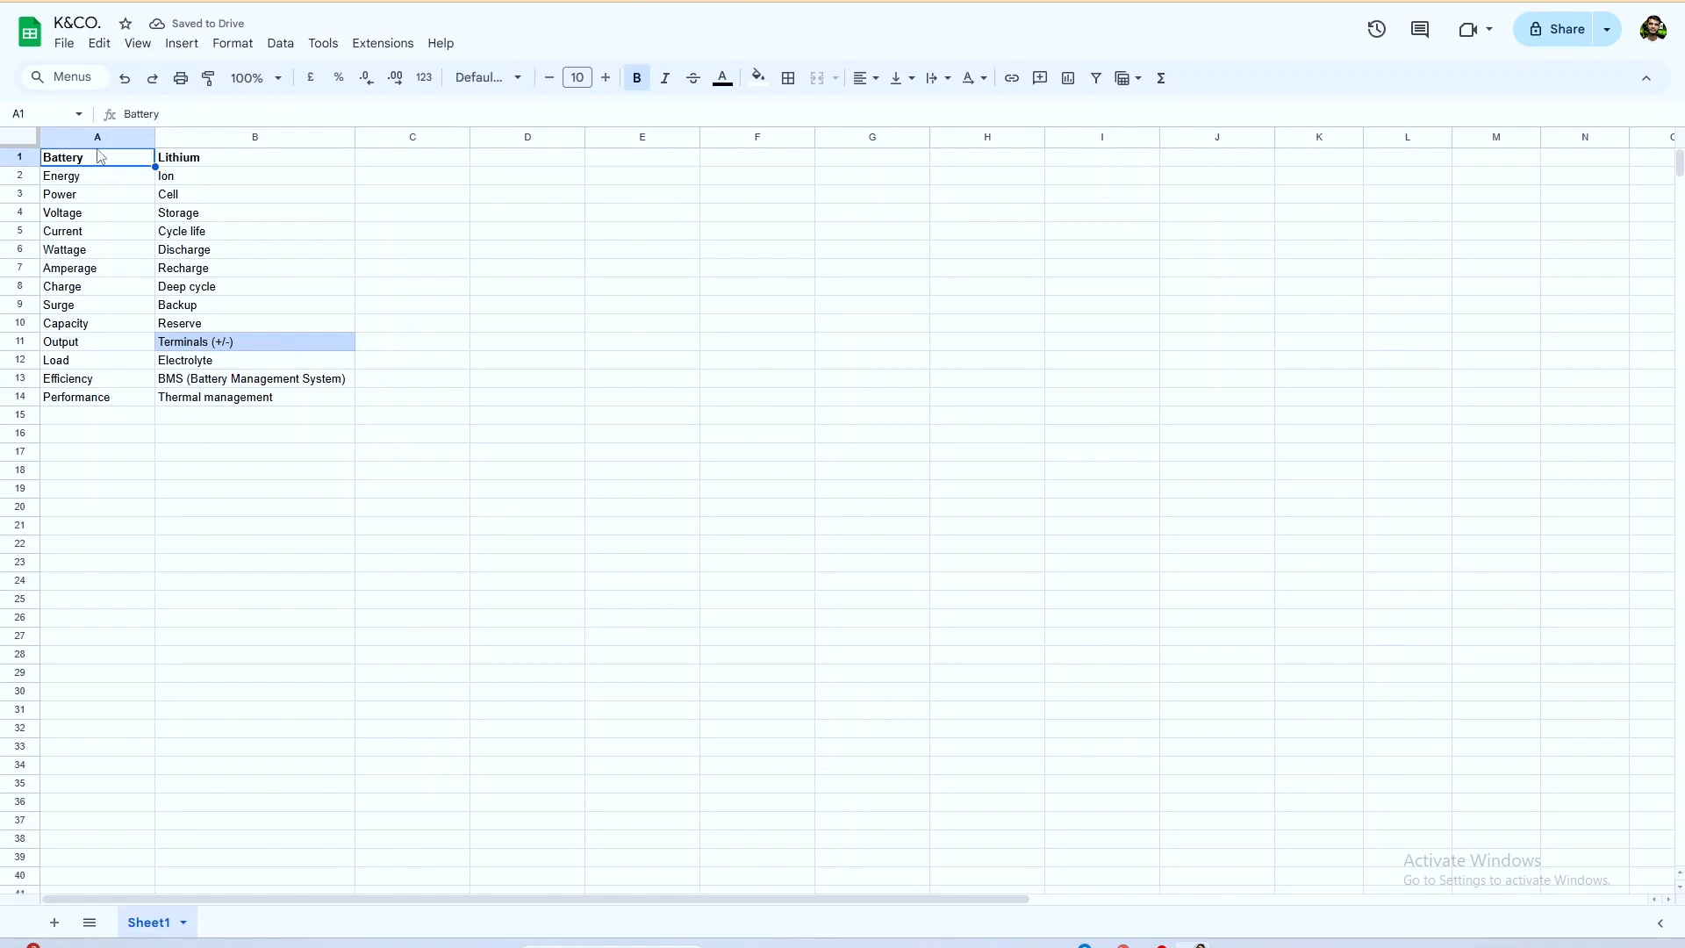
Review the keywords under Battery and Lithium, and select the Terminals (+/-) cell.
{"action": "left_click", "coordinate": [207, 160]}
{"action": "left_click", "coordinate": [71, 176]}
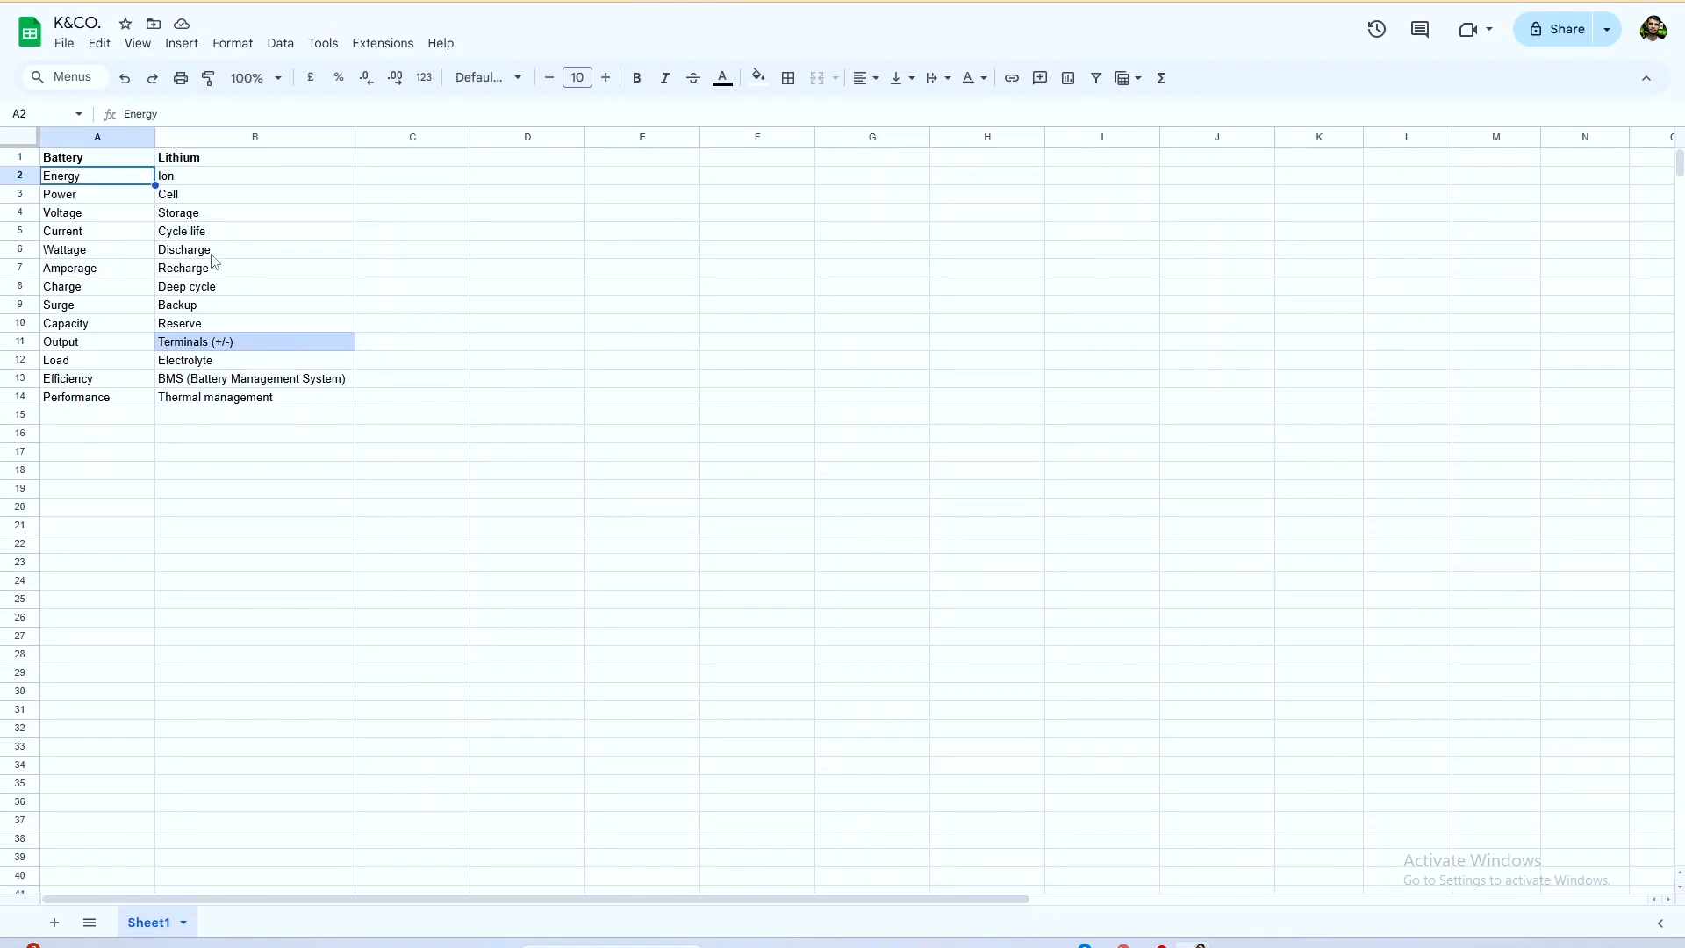
{"action": "left_click", "coordinate": [250, 344]}
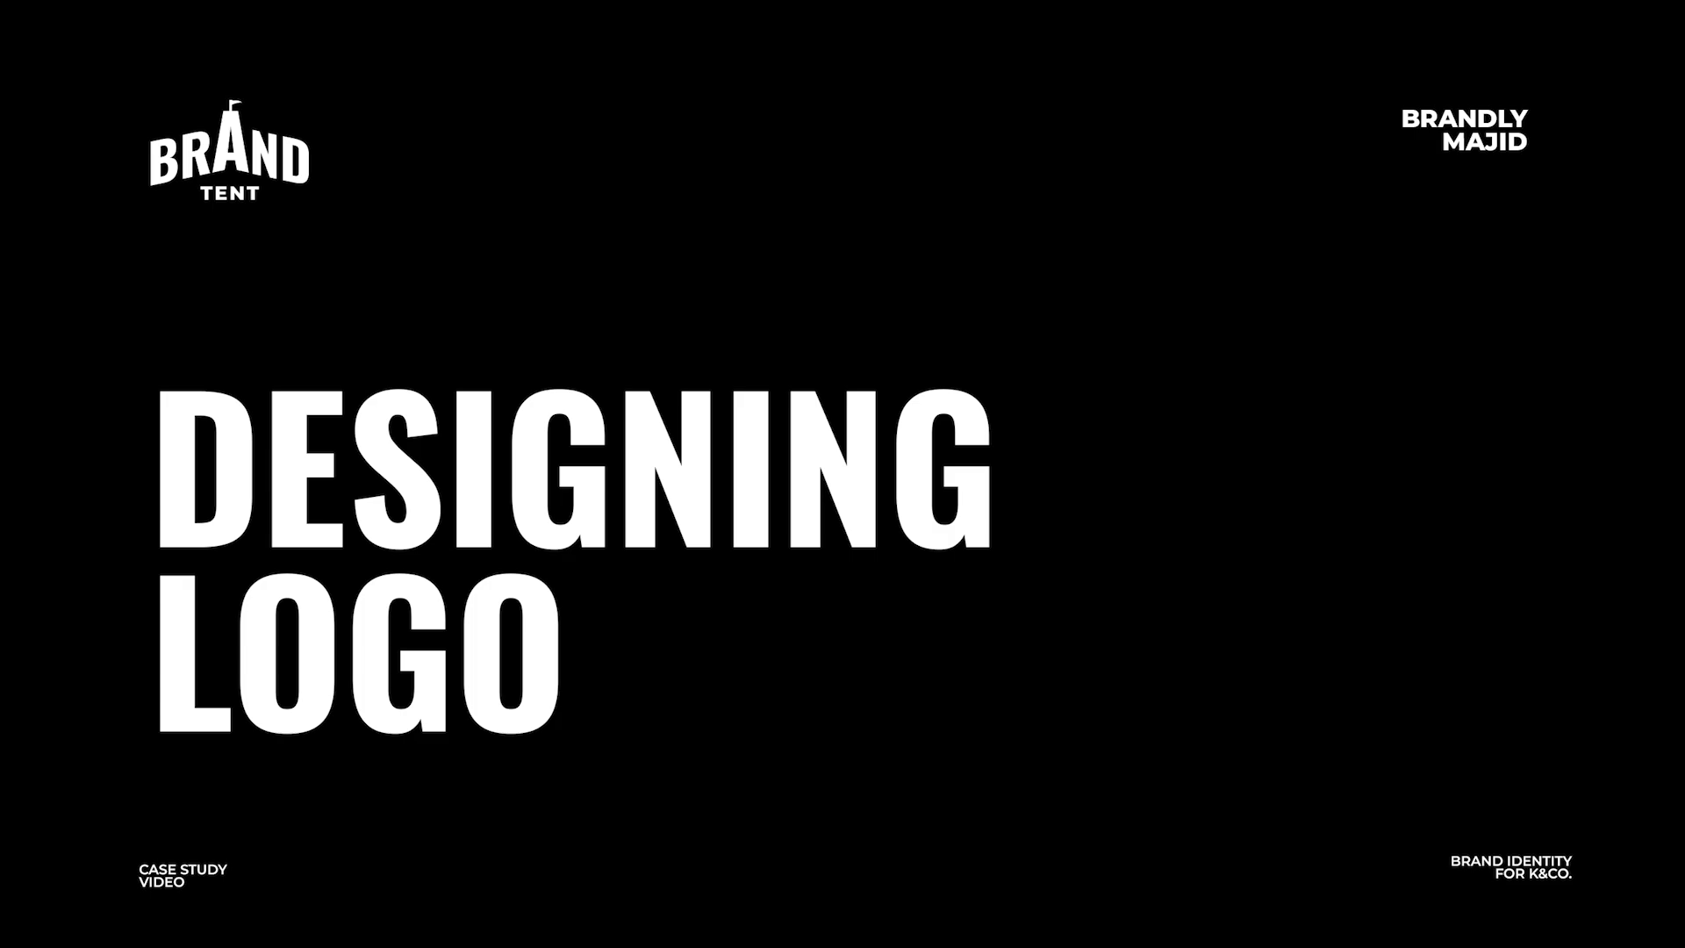
{"action": "left_click_drag", "start_coordinate": [252, 360], "coordinate": [251, 347]}
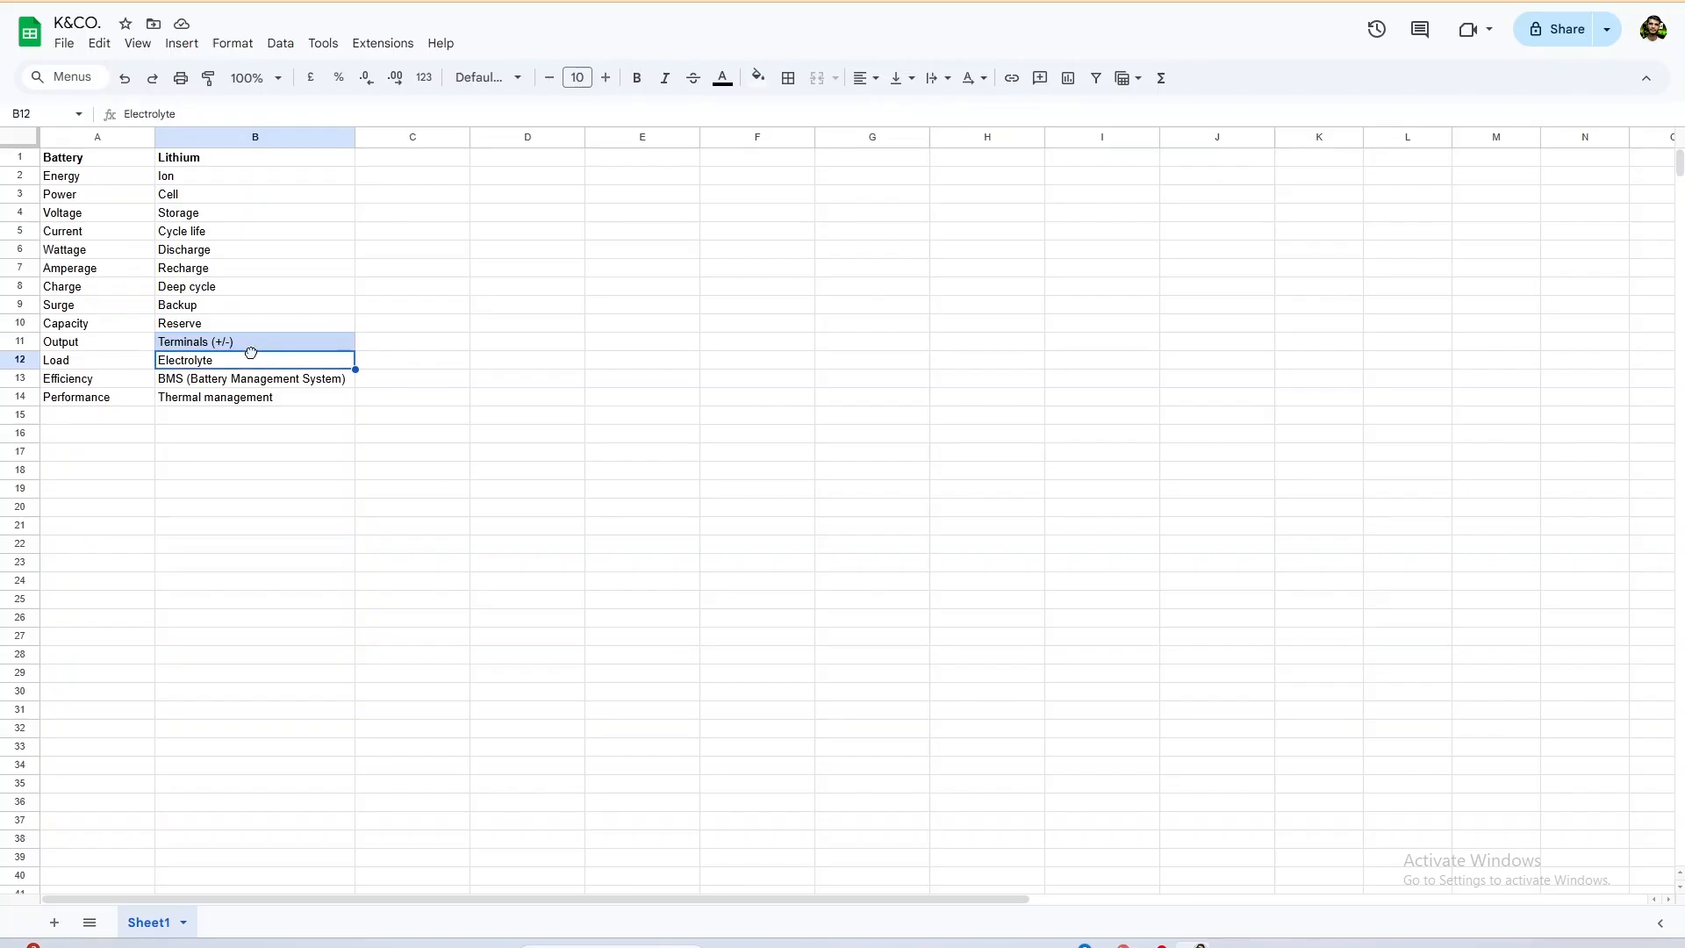
{"action": "left_click", "coordinate": [252, 349]}
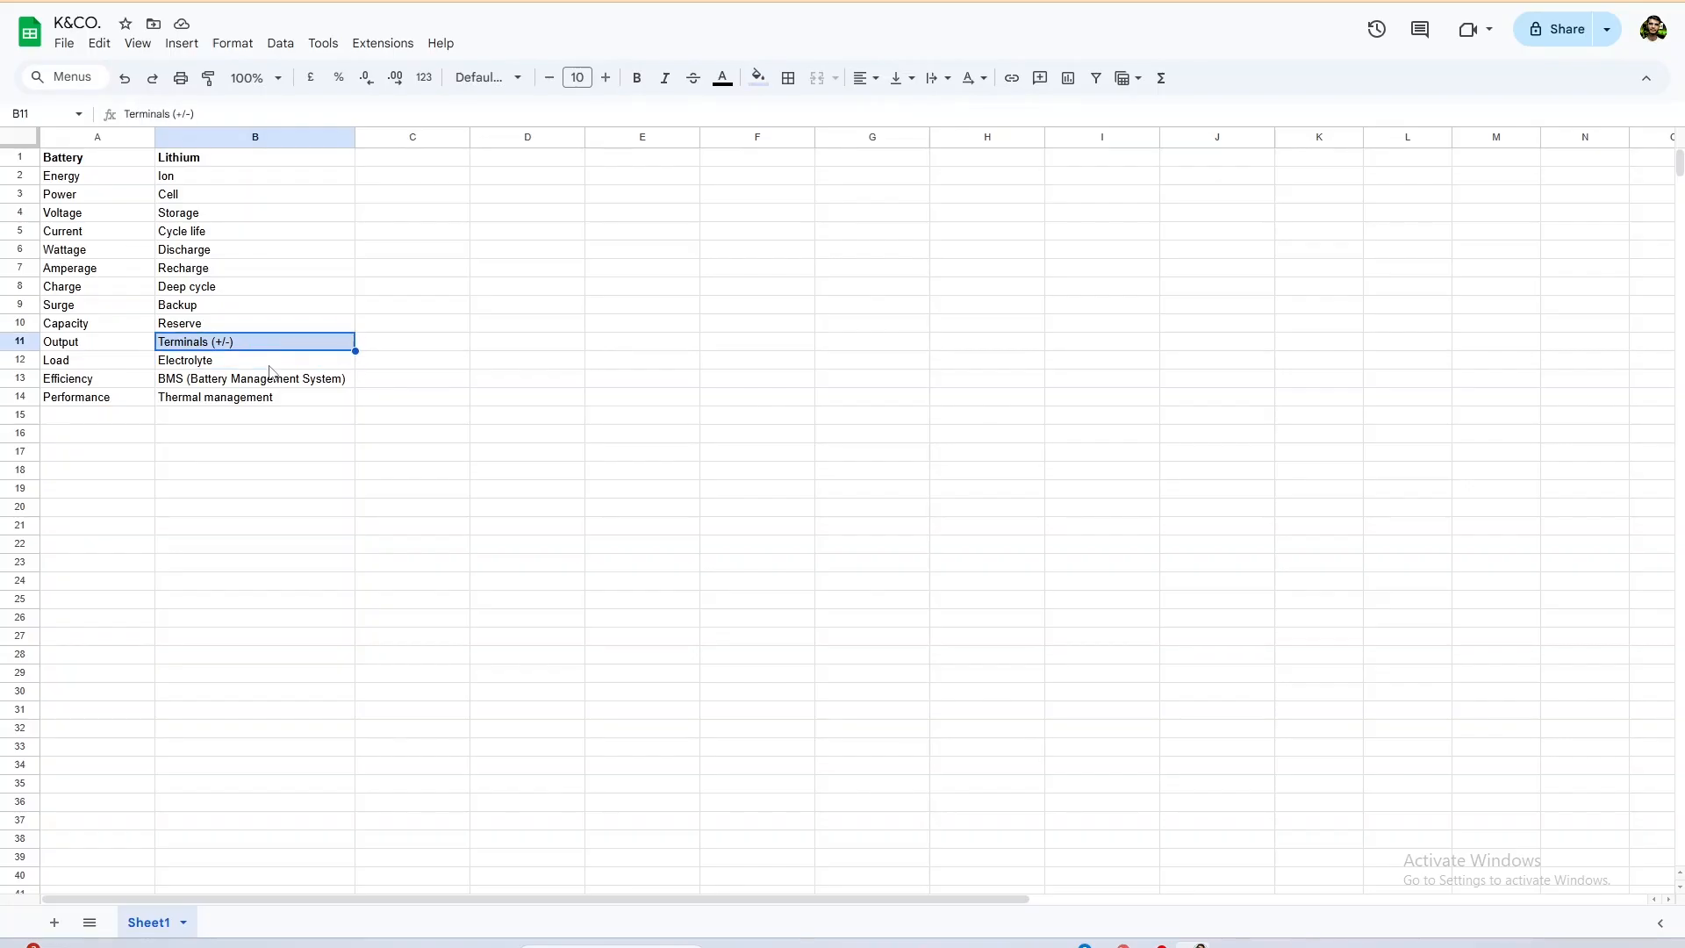
Switch to Illustrator and, with the Paintbrush, circle the opening of the C in the first K&CO wordmark and mark its gap.
{"action": "left_click", "coordinate": [1039, 944]}
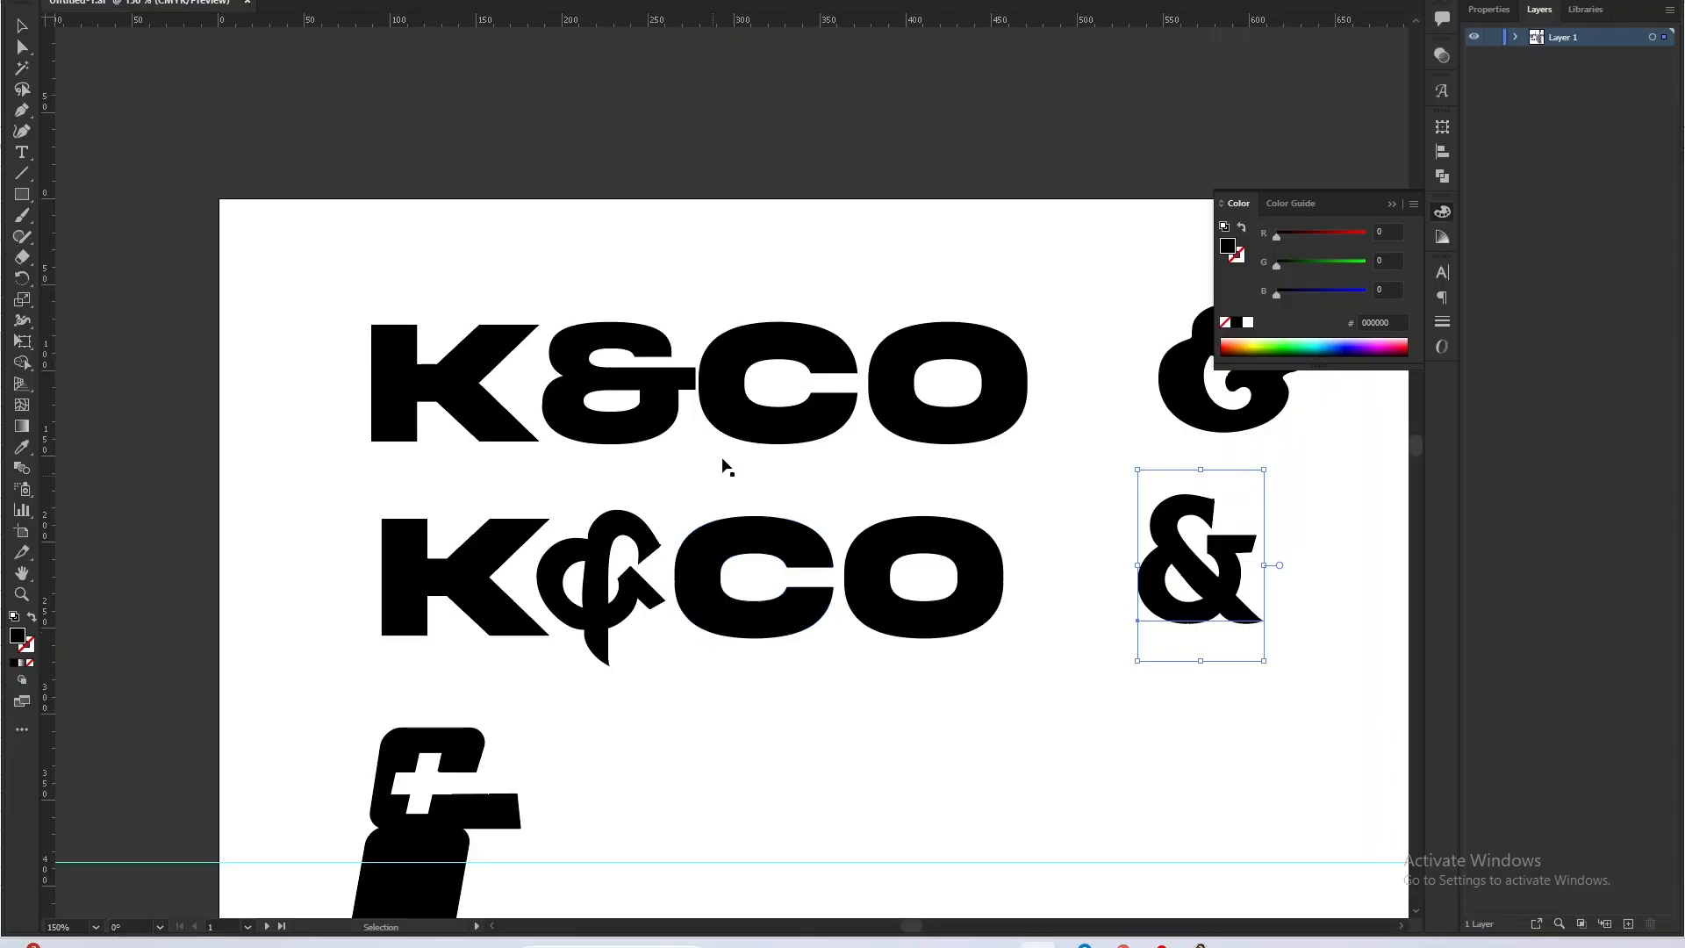
{"action": "scroll", "coordinate": [872, 377], "scroll_direction": "up", "scroll_amount": 5}
{"action": "scroll", "coordinate": [786, 377], "scroll_direction": "up", "scroll_amount": 2}
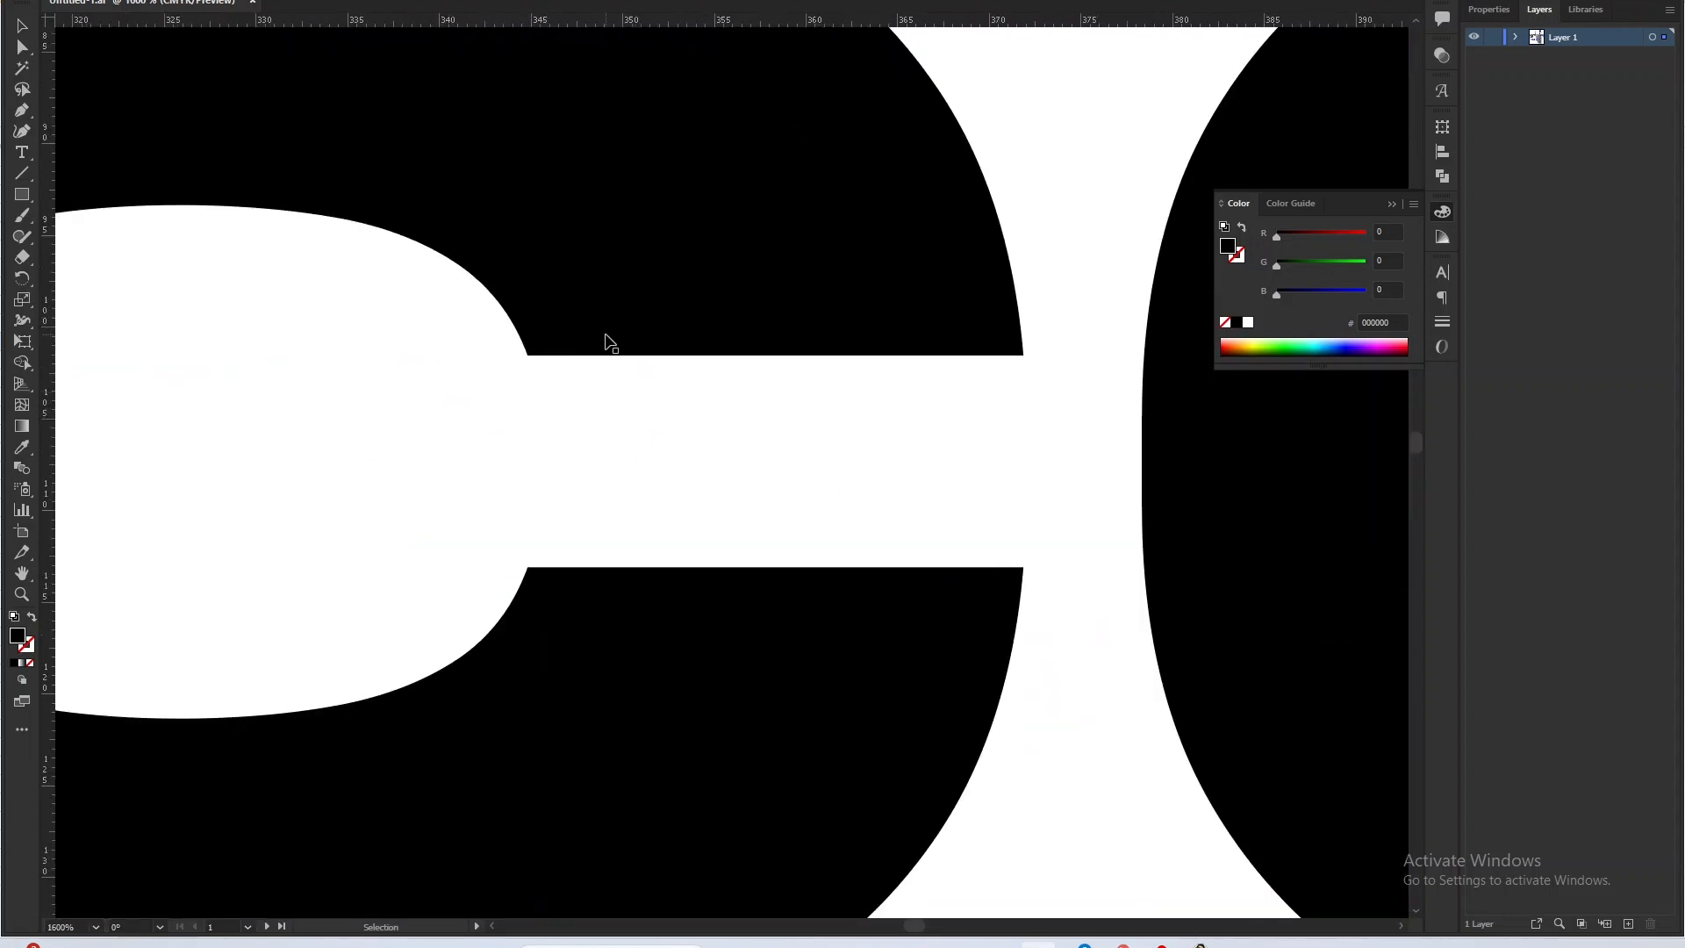
{"action": "key", "text": "b"}
{"action": "mouse_move", "coordinate": [391, 316]}
{"action": "left_mouse_down"}
{"action": "mouse_move", "coordinate": [444, 287]}
{"action": "mouse_move", "coordinate": [948, 259]}
{"action": "mouse_move", "coordinate": [1193, 422]}
{"action": "mouse_move", "coordinate": [1218, 564]}
{"action": "mouse_move", "coordinate": [729, 731]}
{"action": "mouse_move", "coordinate": [363, 597]}
{"action": "mouse_move", "coordinate": [391, 324]}
{"action": "mouse_move", "coordinate": [425, 270]}
{"action": "left_mouse_up"}
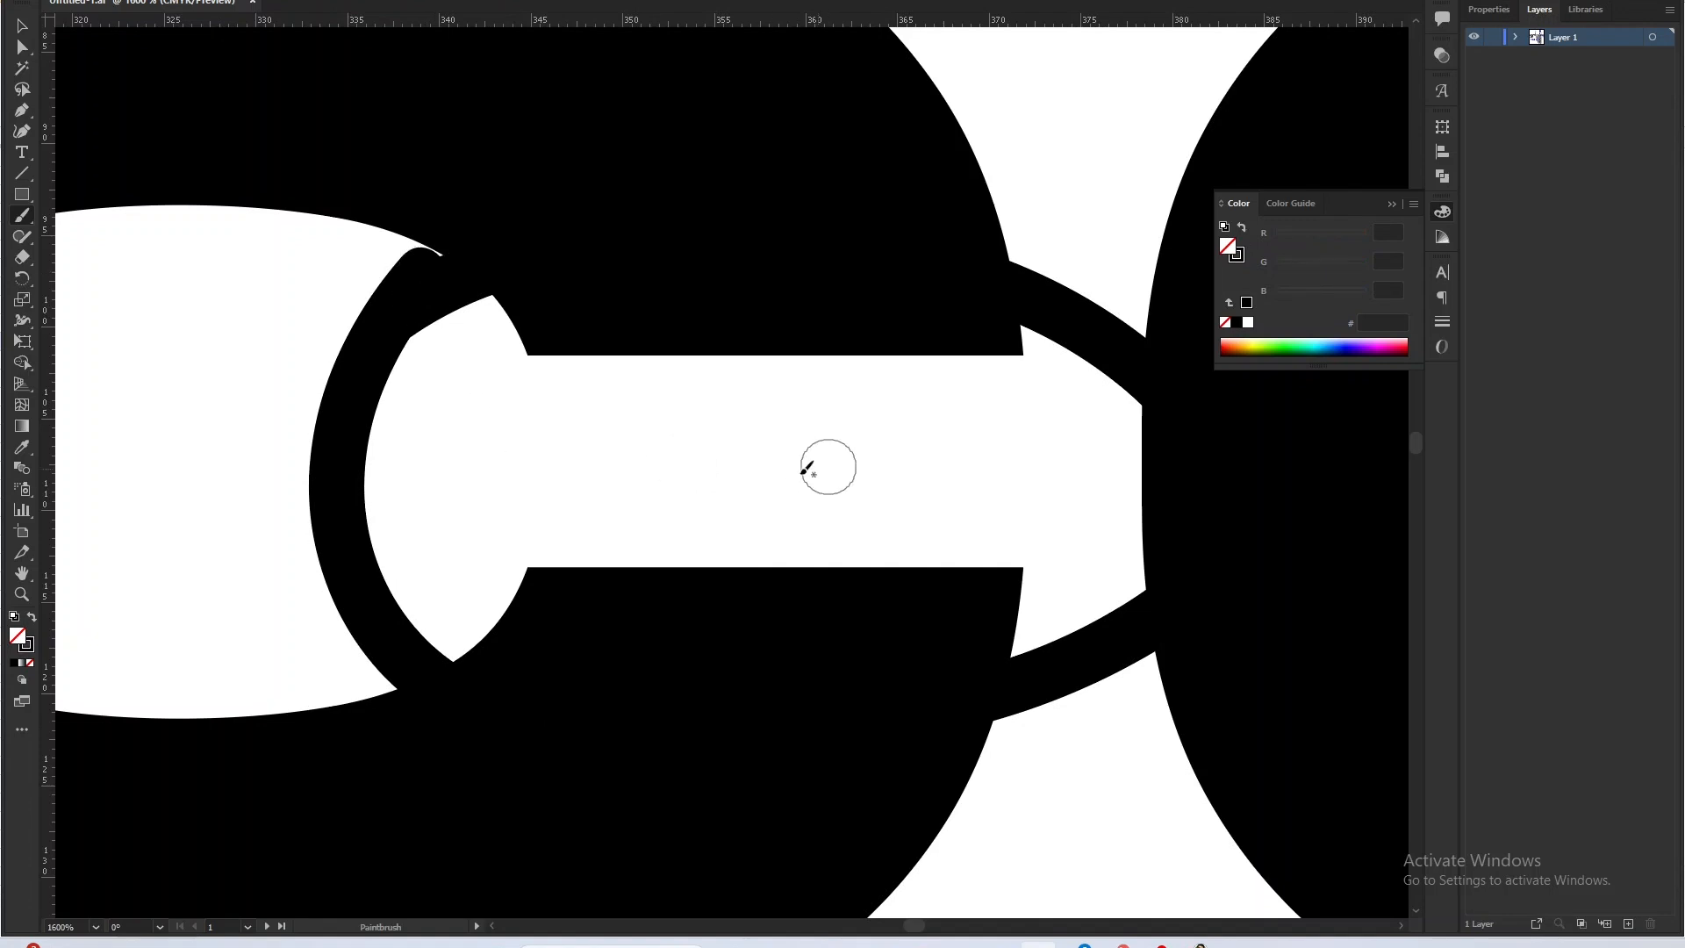
{"action": "mouse_move", "coordinate": [795, 377]}
{"action": "left_mouse_down"}
{"action": "mouse_move", "coordinate": [777, 479]}
{"action": "mouse_move", "coordinate": [767, 463]}
{"action": "left_mouse_up"}
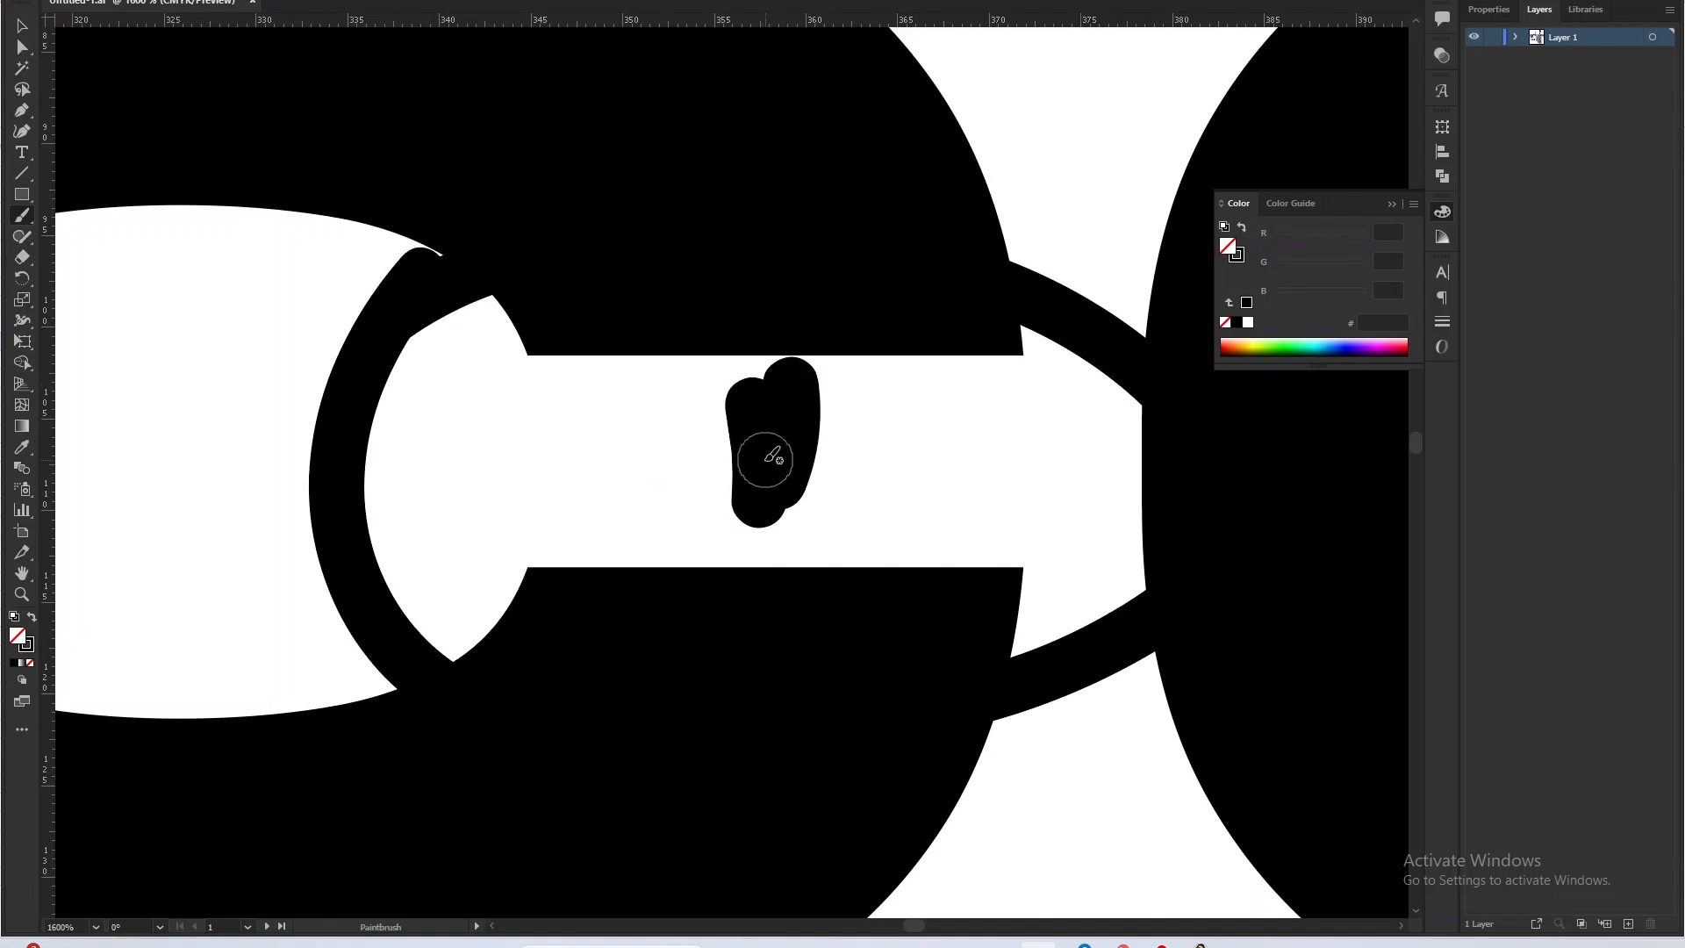
Paint freehand brush marks inside the counter of the O and between the C and O of the first wordmark.
{"action": "scroll", "coordinate": [553, 442], "scroll_direction": "down", "scroll_amount": 4}
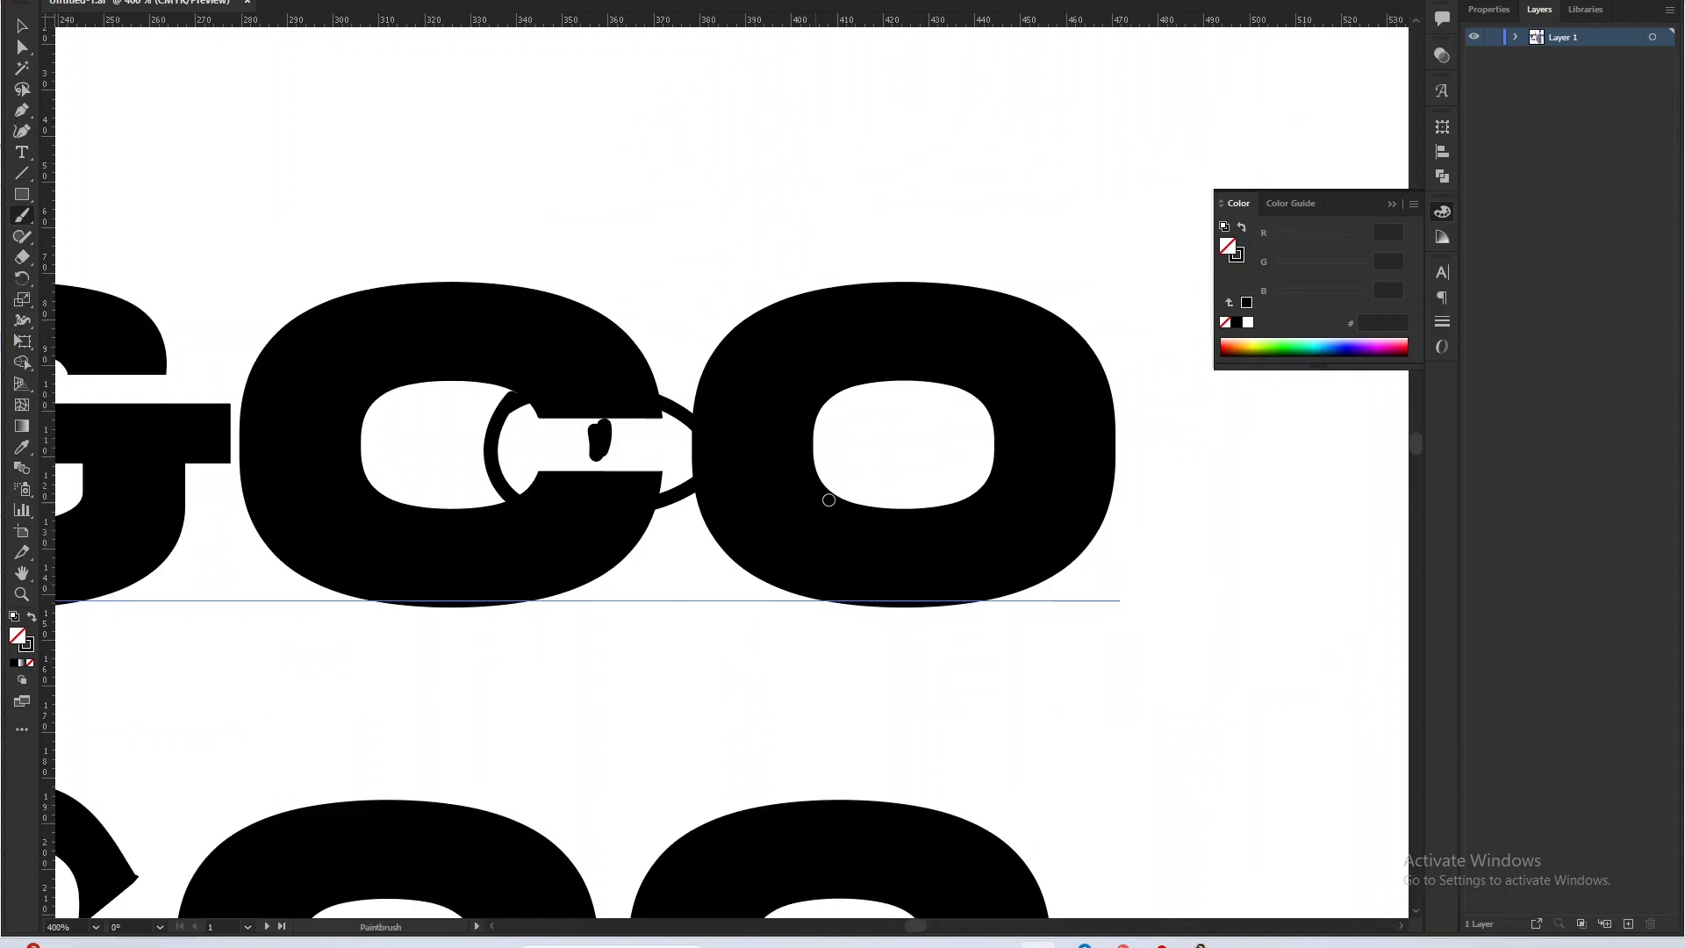
{"action": "scroll", "coordinate": [971, 440], "scroll_direction": "up", "scroll_amount": 2}
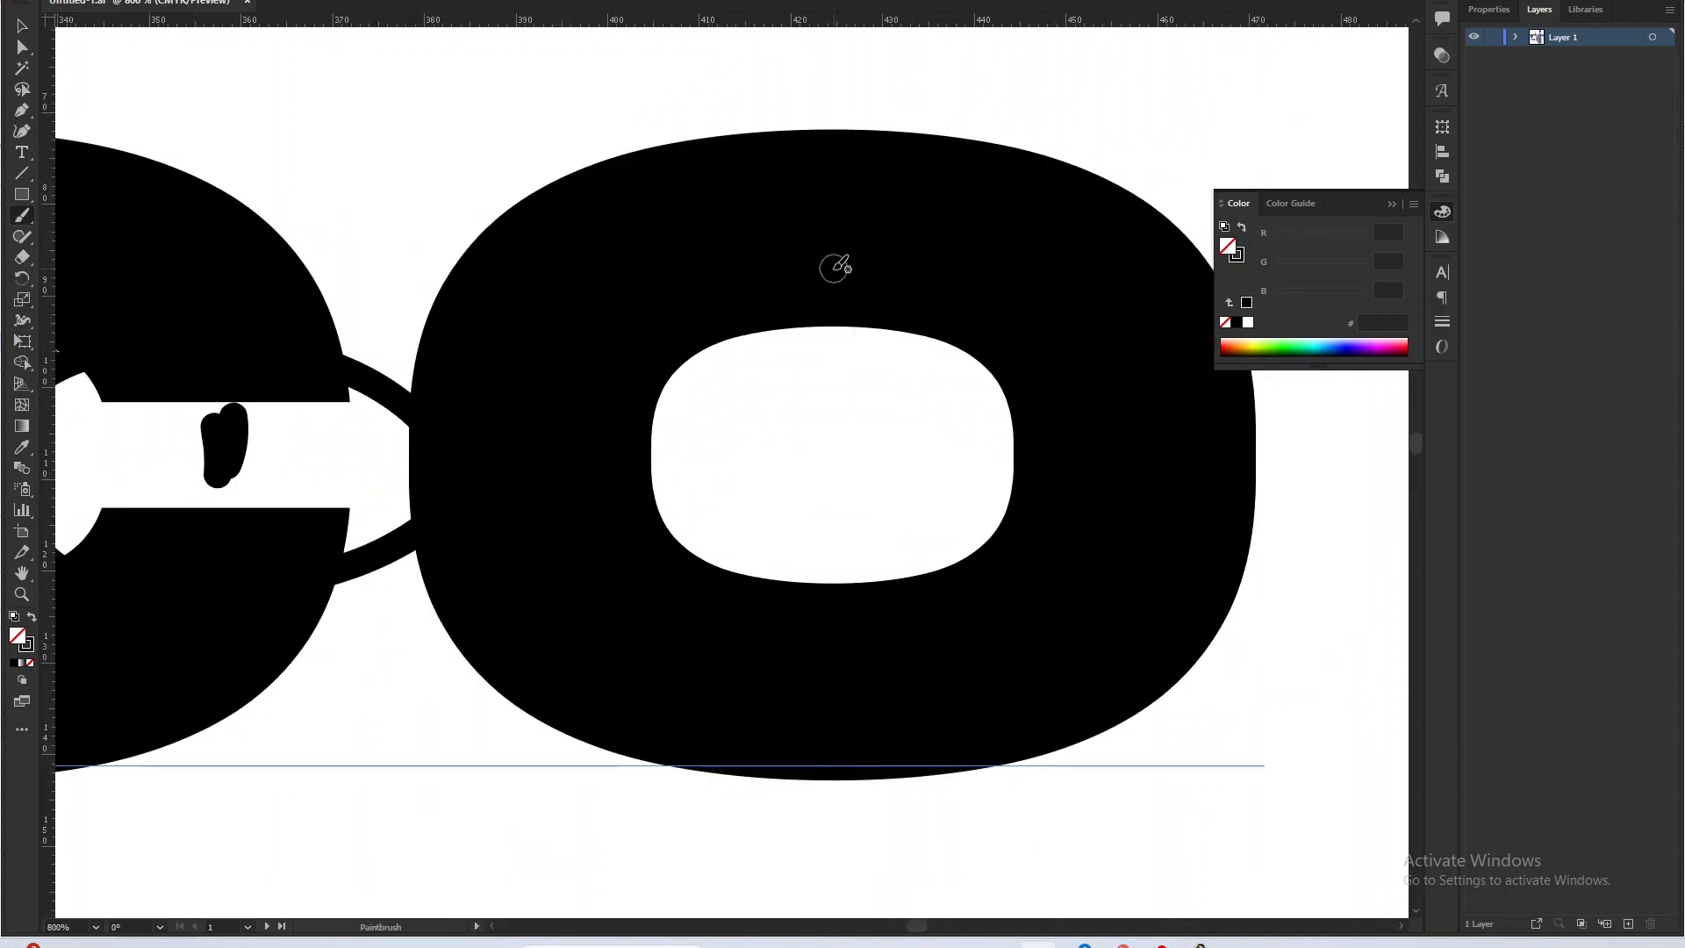
{"action": "mouse_move", "coordinate": [790, 316]}
{"action": "left_mouse_down"}
{"action": "mouse_move", "coordinate": [1151, 286]}
{"action": "mouse_move", "coordinate": [936, 444]}
{"action": "left_mouse_up"}
{"action": "mouse_move", "coordinate": [824, 504]}
{"action": "left_mouse_down"}
{"action": "mouse_move", "coordinate": [538, 562]}
{"action": "mouse_move", "coordinate": [807, 312]}
{"action": "mouse_move", "coordinate": [832, 457]}
{"action": "left_mouse_up"}
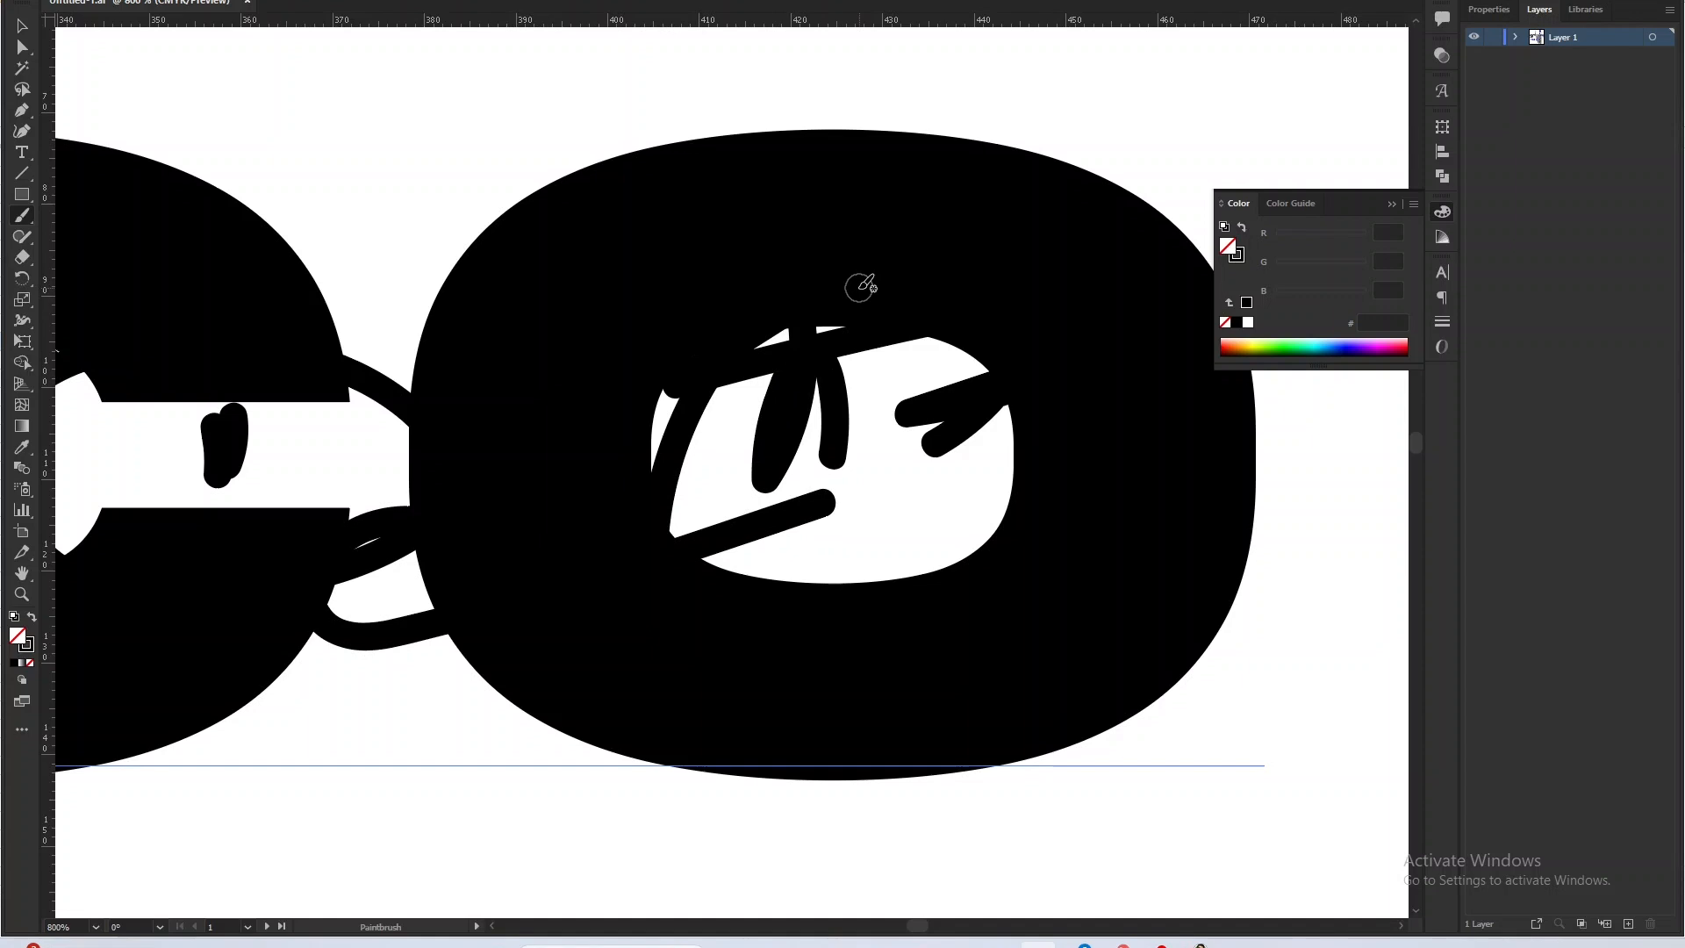
Paint a vertical black stroke through the first wordmark's O, set the brush stroke to white, and paint a large plus across the letter.
{"action": "left_click_drag", "start_coordinate": [879, 302], "coordinate": [882, 606]}
{"action": "left_click", "coordinate": [31, 616]}
{"action": "double_click", "coordinate": [18, 636]}
{"action": "left_click_drag", "start_coordinate": [297, 359], "coordinate": [297, 137]}
{"action": "mouse_move", "coordinate": [803, 230]}
{"action": "left_mouse_down"}
{"action": "mouse_move", "coordinate": [815, 447]}
{"action": "mouse_move", "coordinate": [795, 680]}
{"action": "left_mouse_up"}
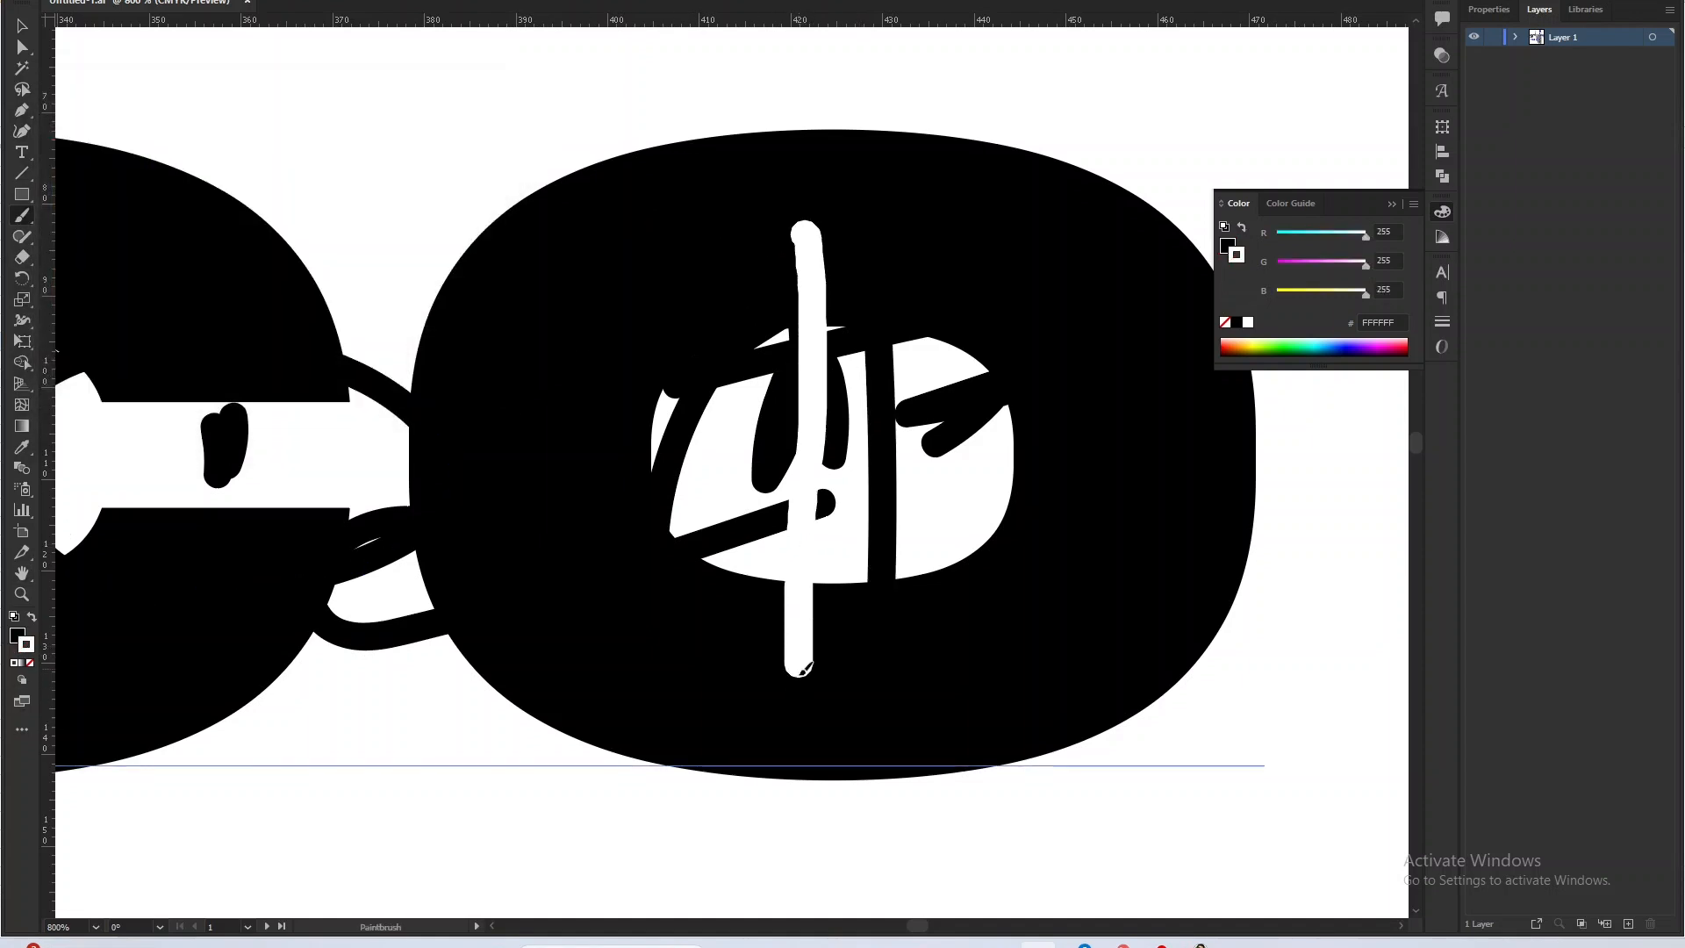
{"action": "left_click_drag", "start_coordinate": [615, 455], "coordinate": [1240, 406]}
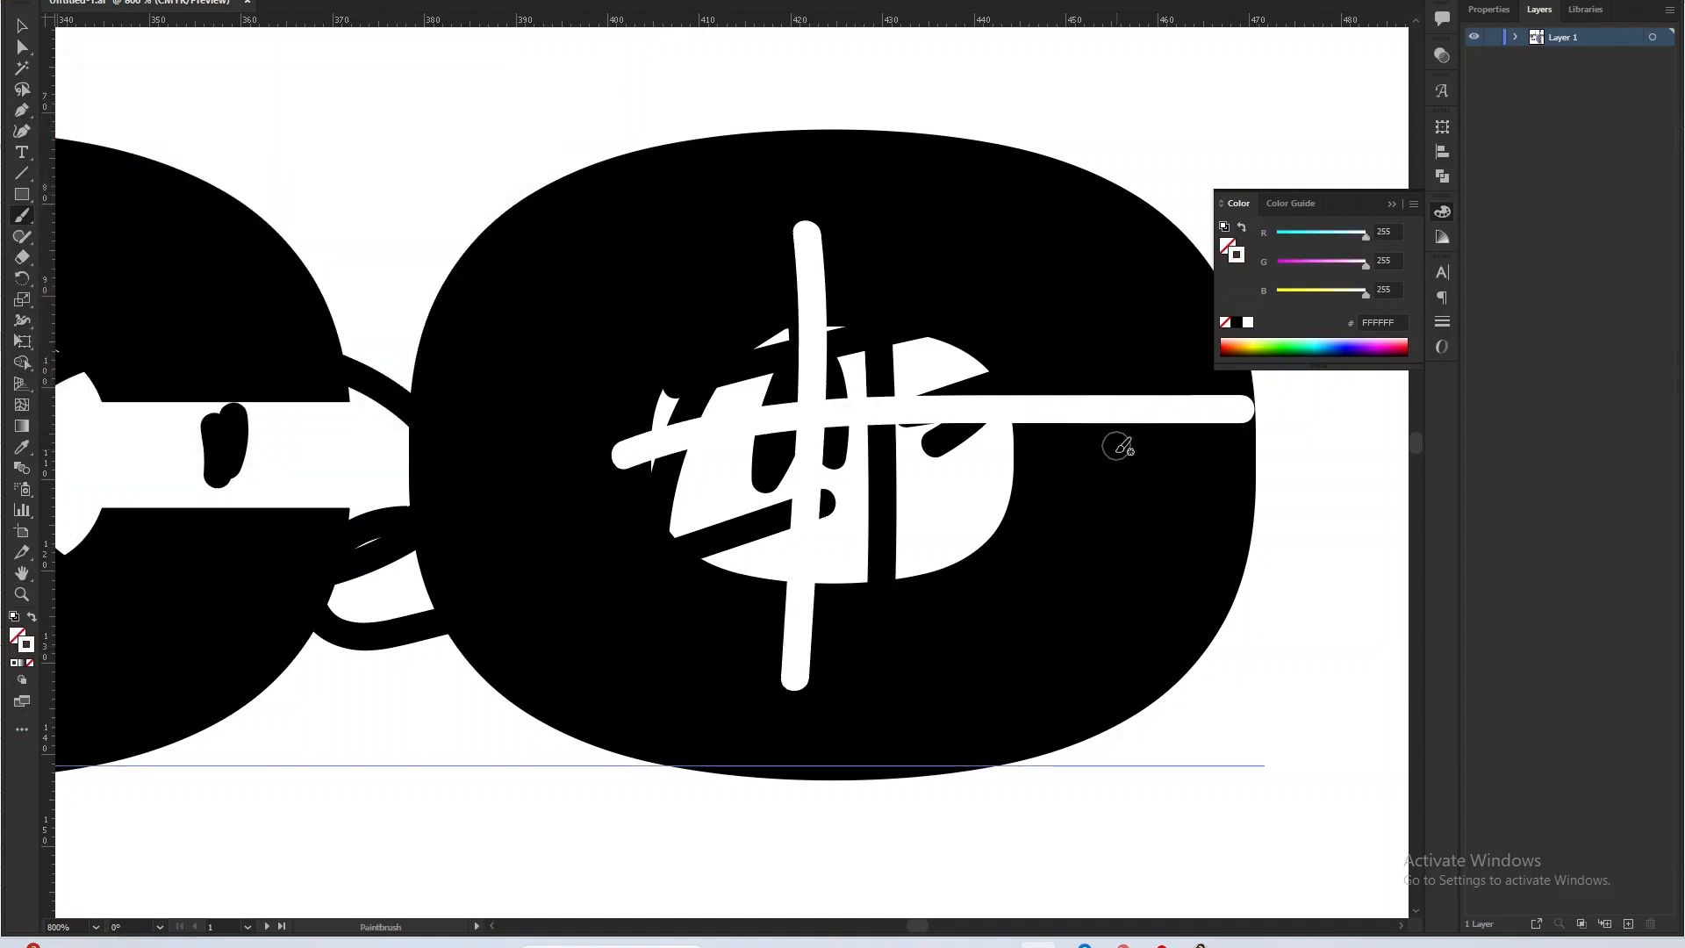
{"action": "scroll", "coordinate": [872, 518], "scroll_direction": "down", "scroll_amount": 3}
{"action": "scroll", "coordinate": [664, 474], "scroll_direction": "down", "scroll_amount": 3}
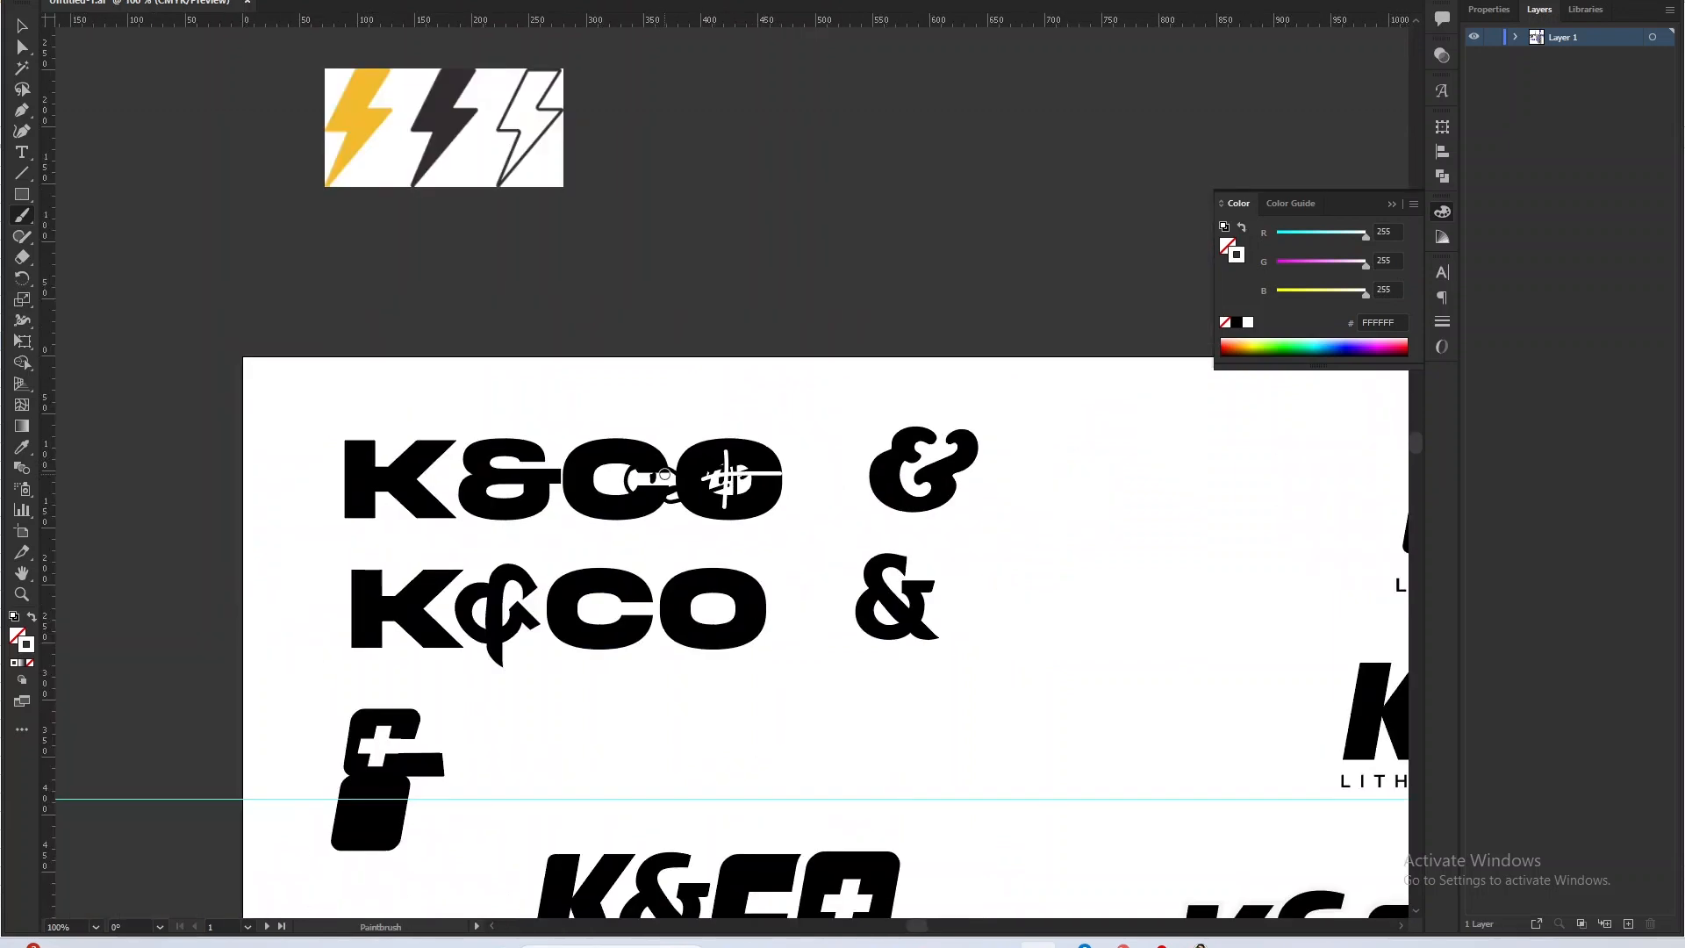
{"action": "scroll", "coordinate": [664, 474], "scroll_direction": "up", "scroll_amount": 3}
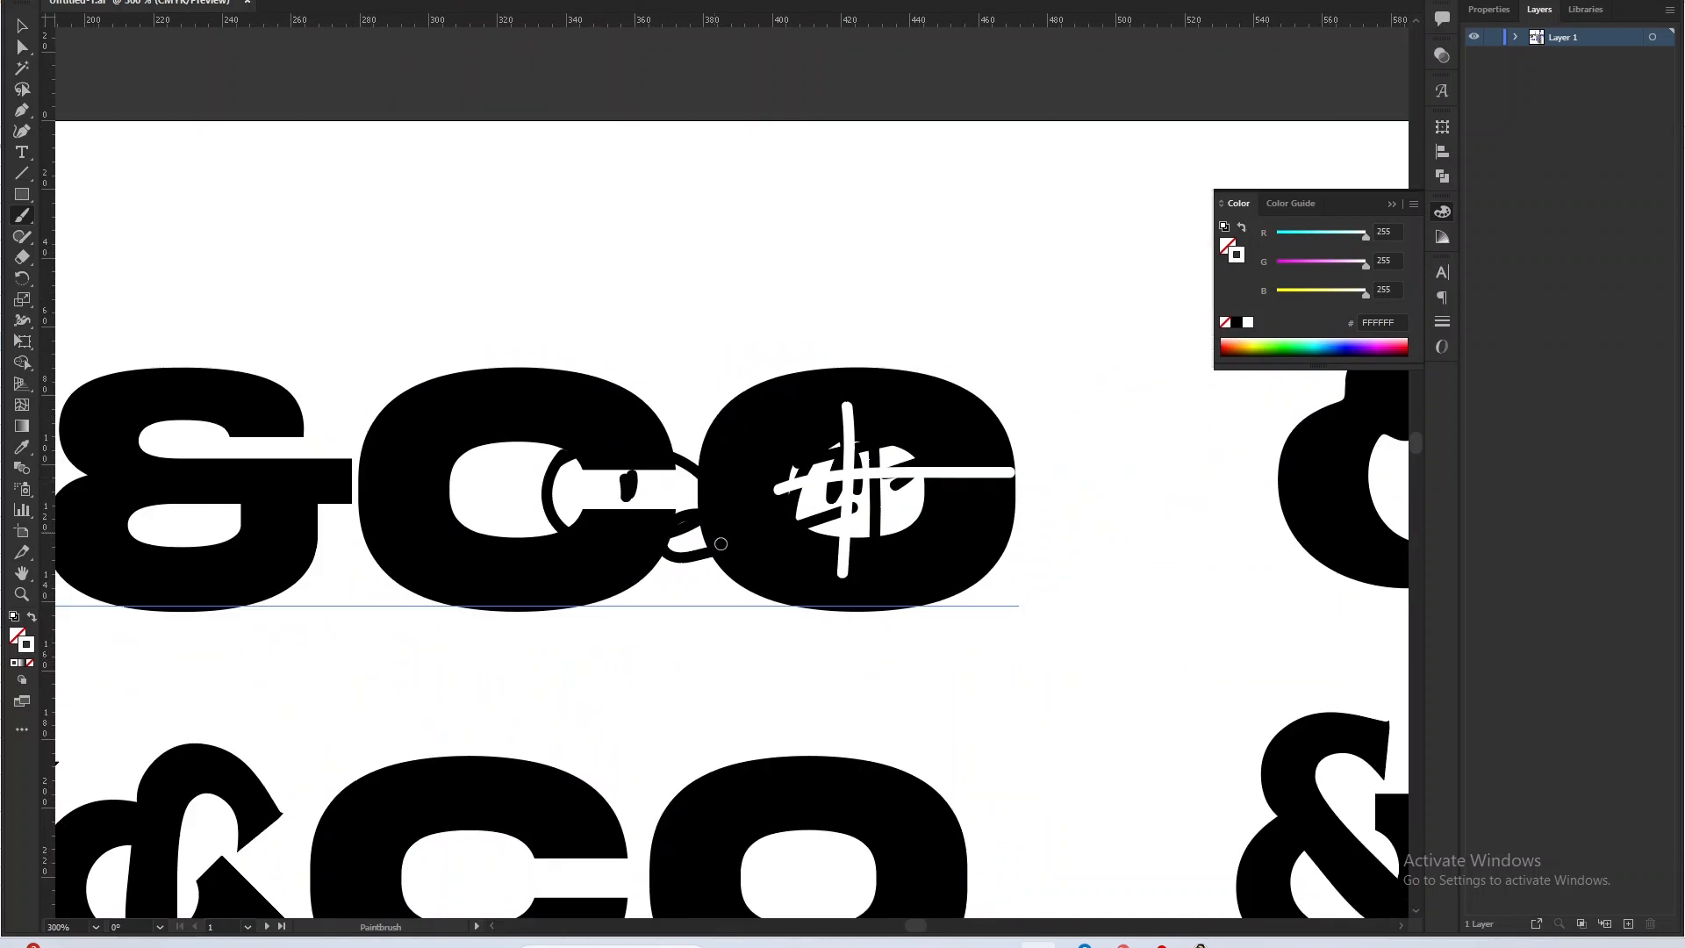
Switch to Chrome, go to the Pinterest logo inspiration board, and open the yellow and black Colt pin.
{"action": "key", "text": "alt+Tab"}
{"action": "key", "text": "alt+Tab"}
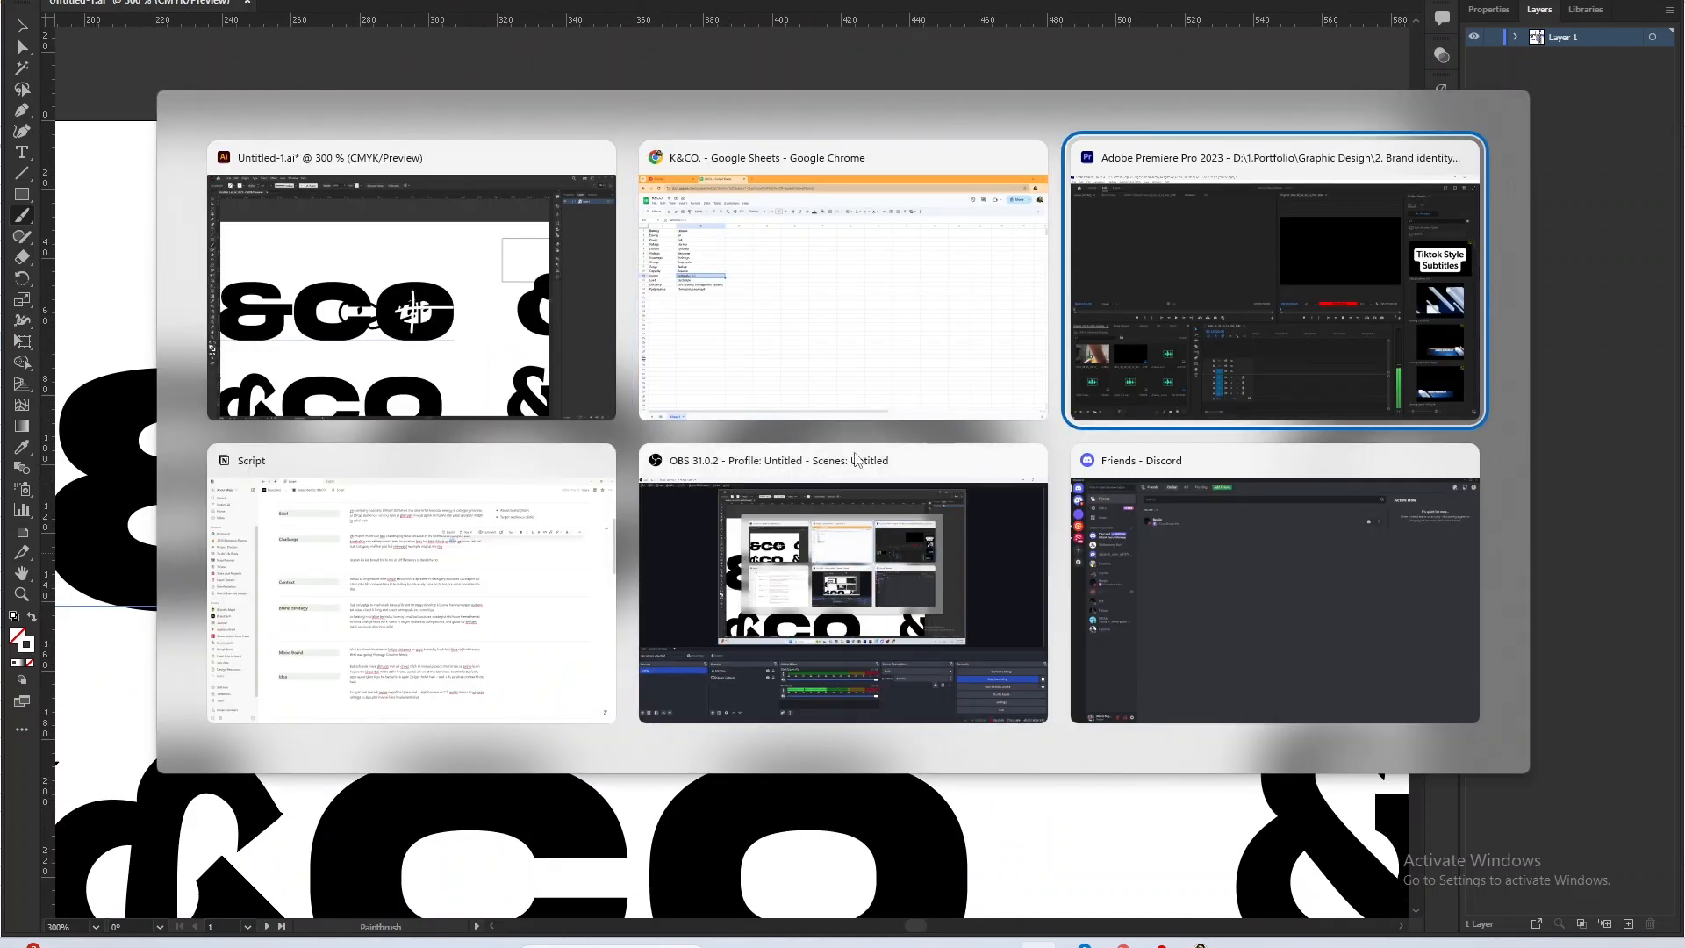
{"action": "left_click", "coordinate": [859, 351]}
{"action": "left_click", "coordinate": [175, 1]}
{"action": "scroll", "coordinate": [577, 500], "scroll_direction": "down", "scroll_amount": 6}
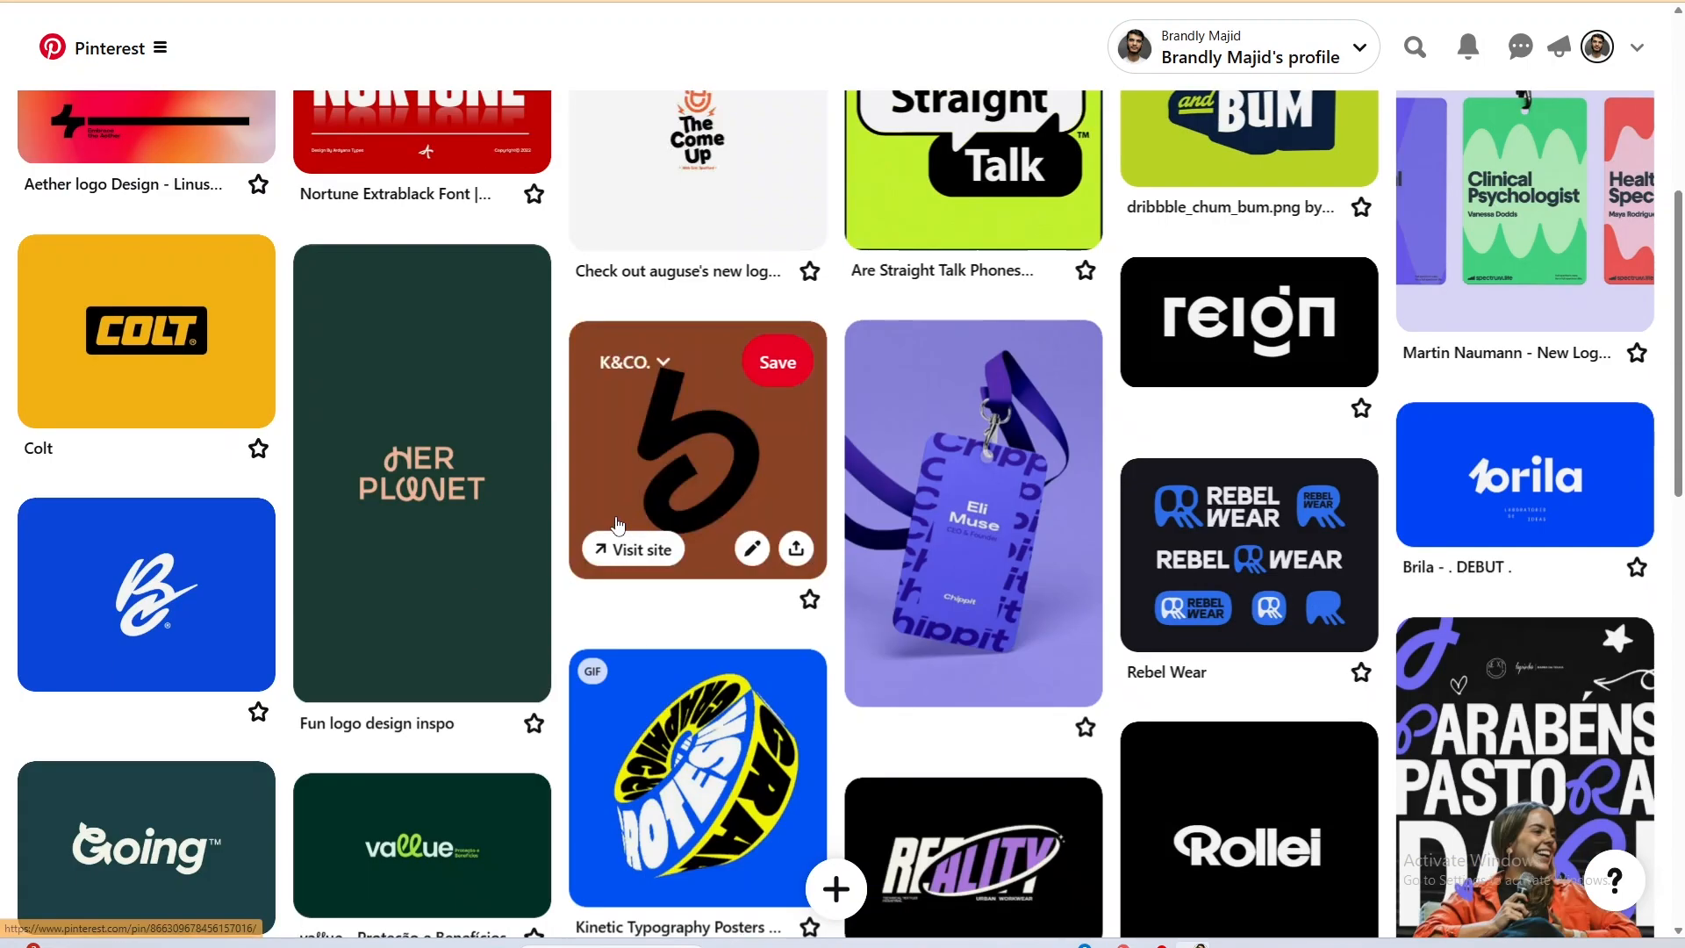
{"action": "left_click", "coordinate": [181, 331]}
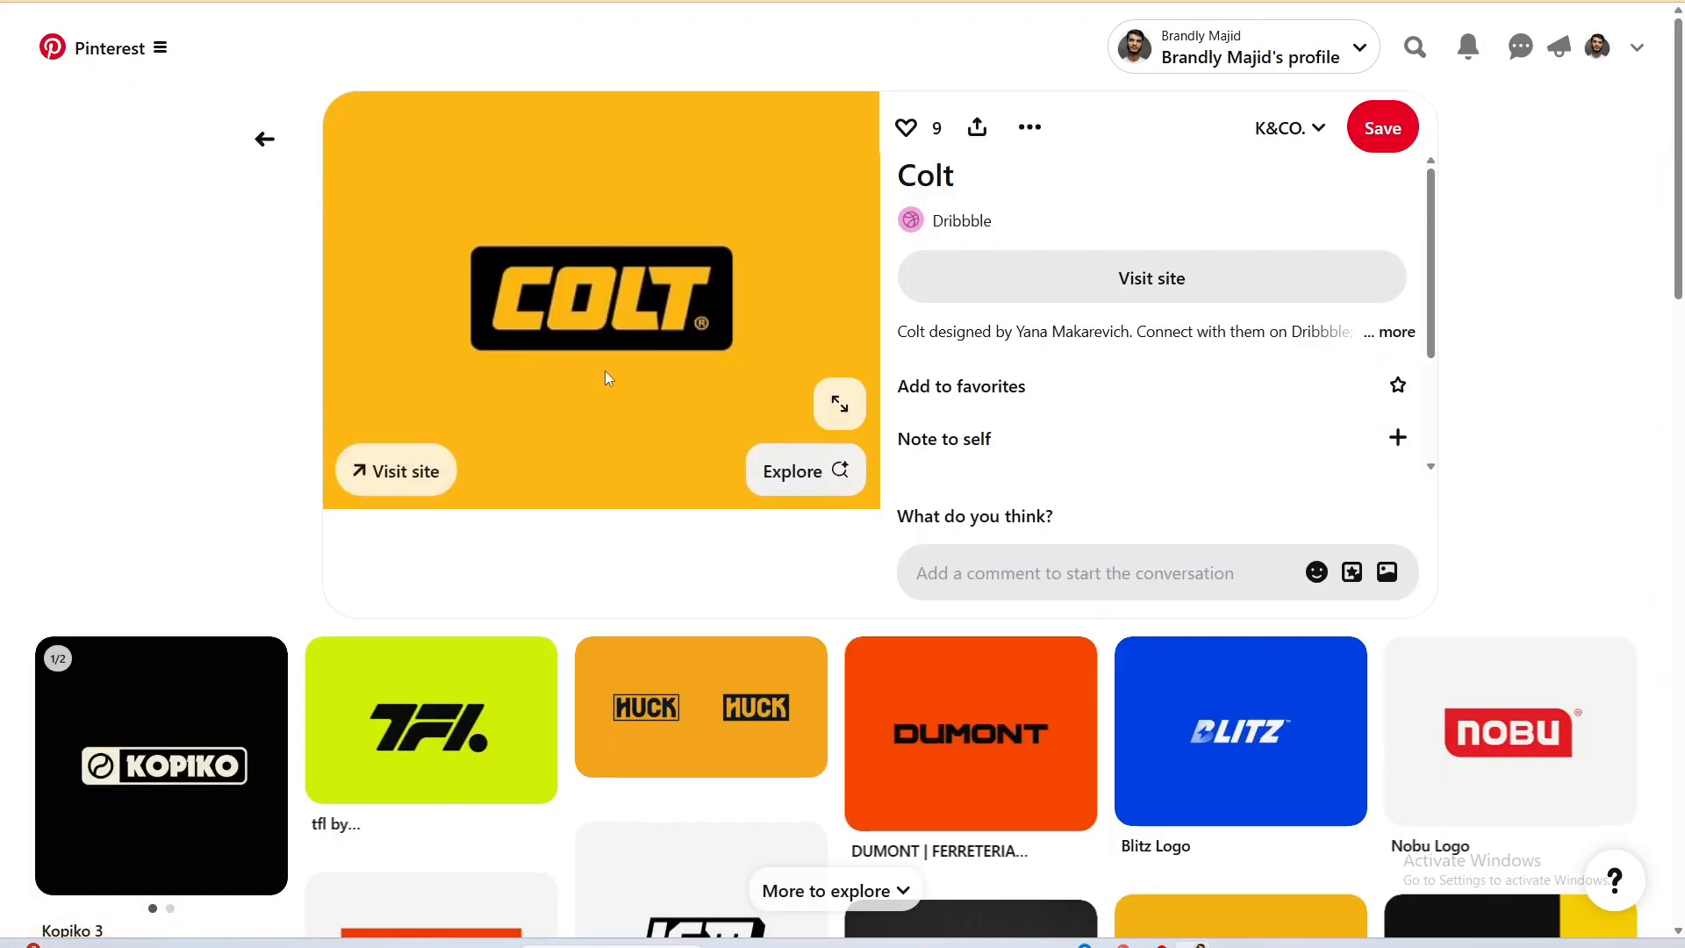
Switch to Illustrator and set the font of the separate letter C to AeromoveDemo.
{"action": "key", "text": "alt+Tab"}
{"action": "left_click", "coordinate": [486, 282]}
{"action": "key", "text": "alt+Tab"}
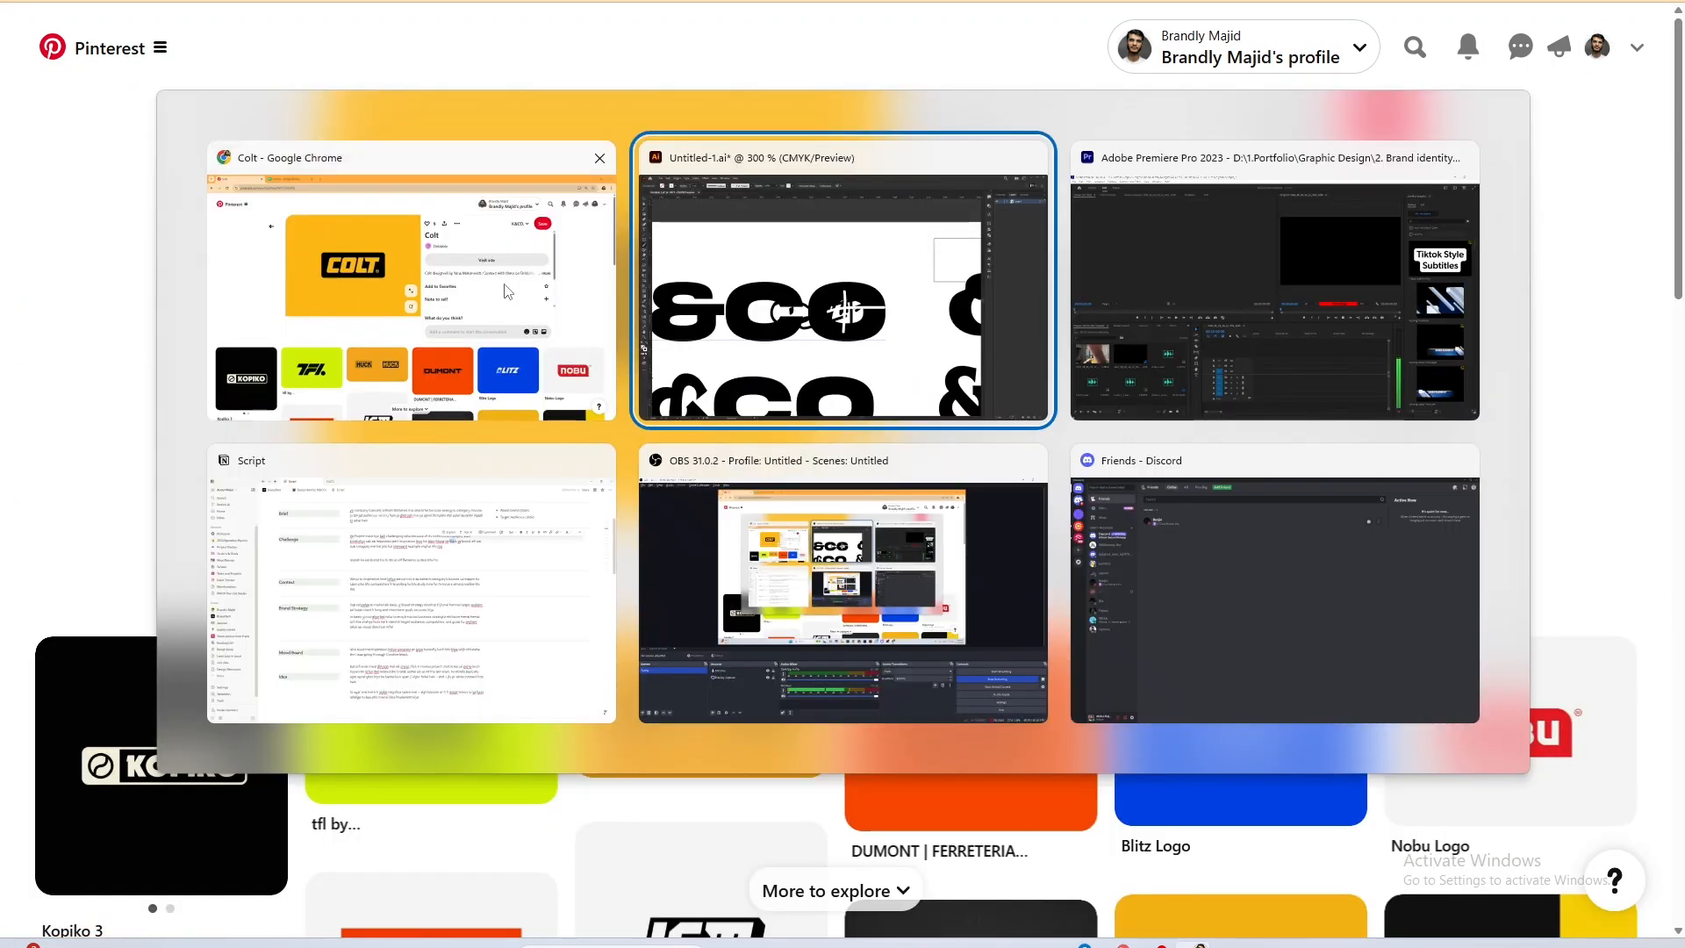
{"action": "left_click", "coordinate": [875, 363]}
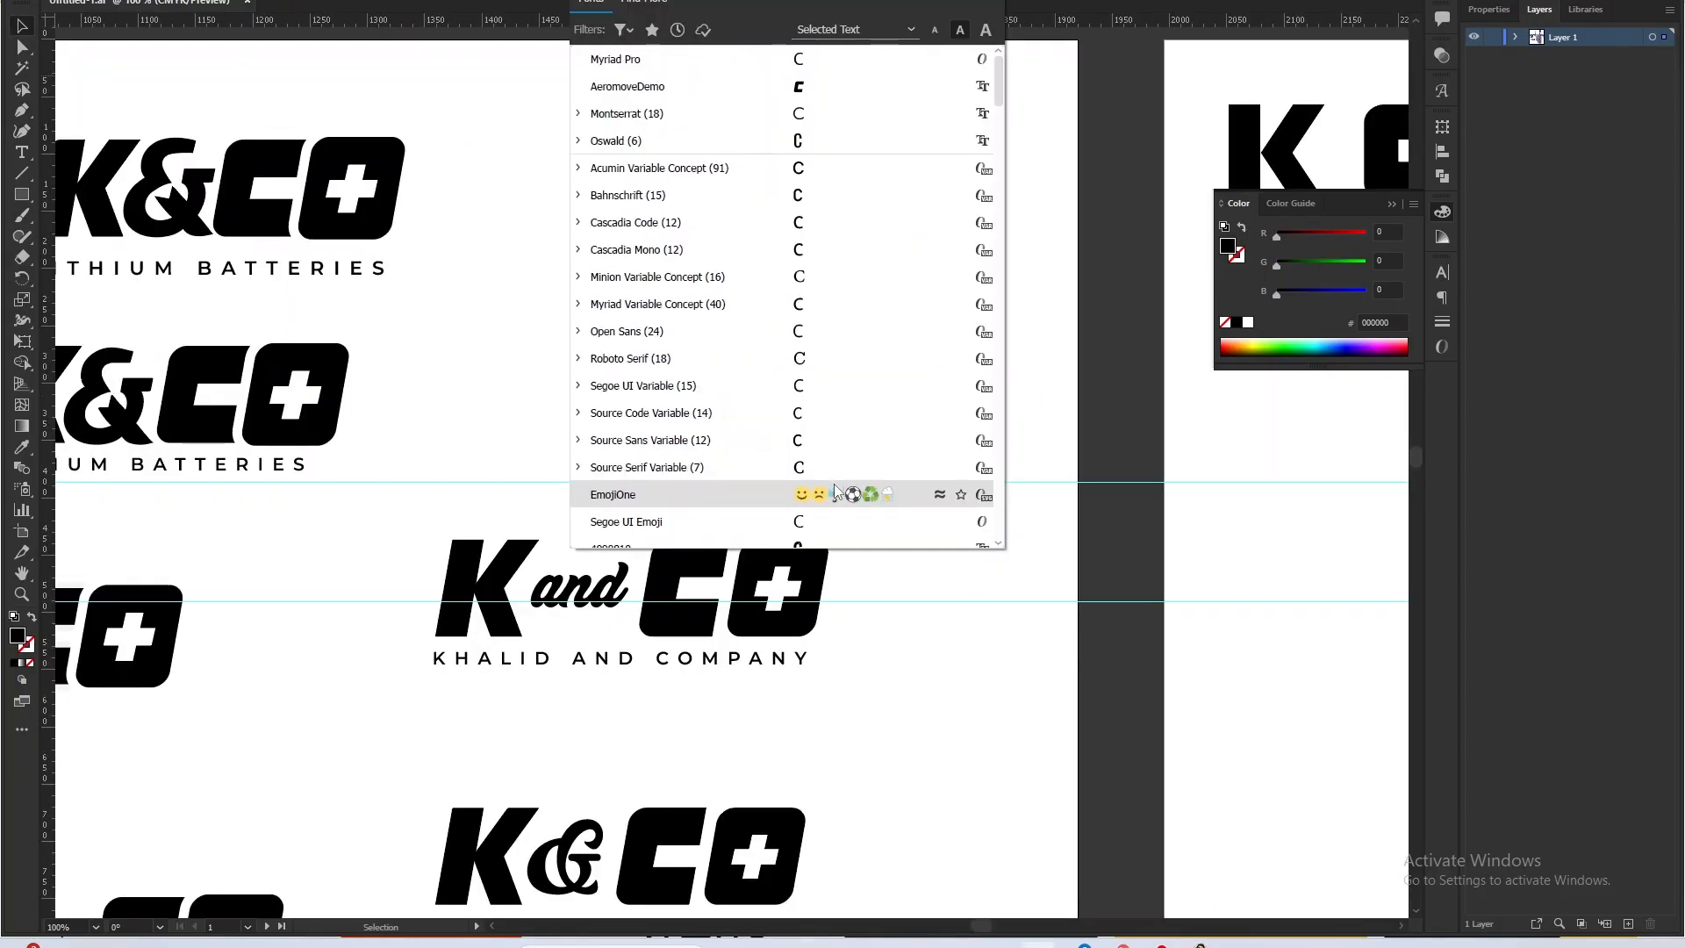
{"action": "left_click", "coordinate": [808, 86]}
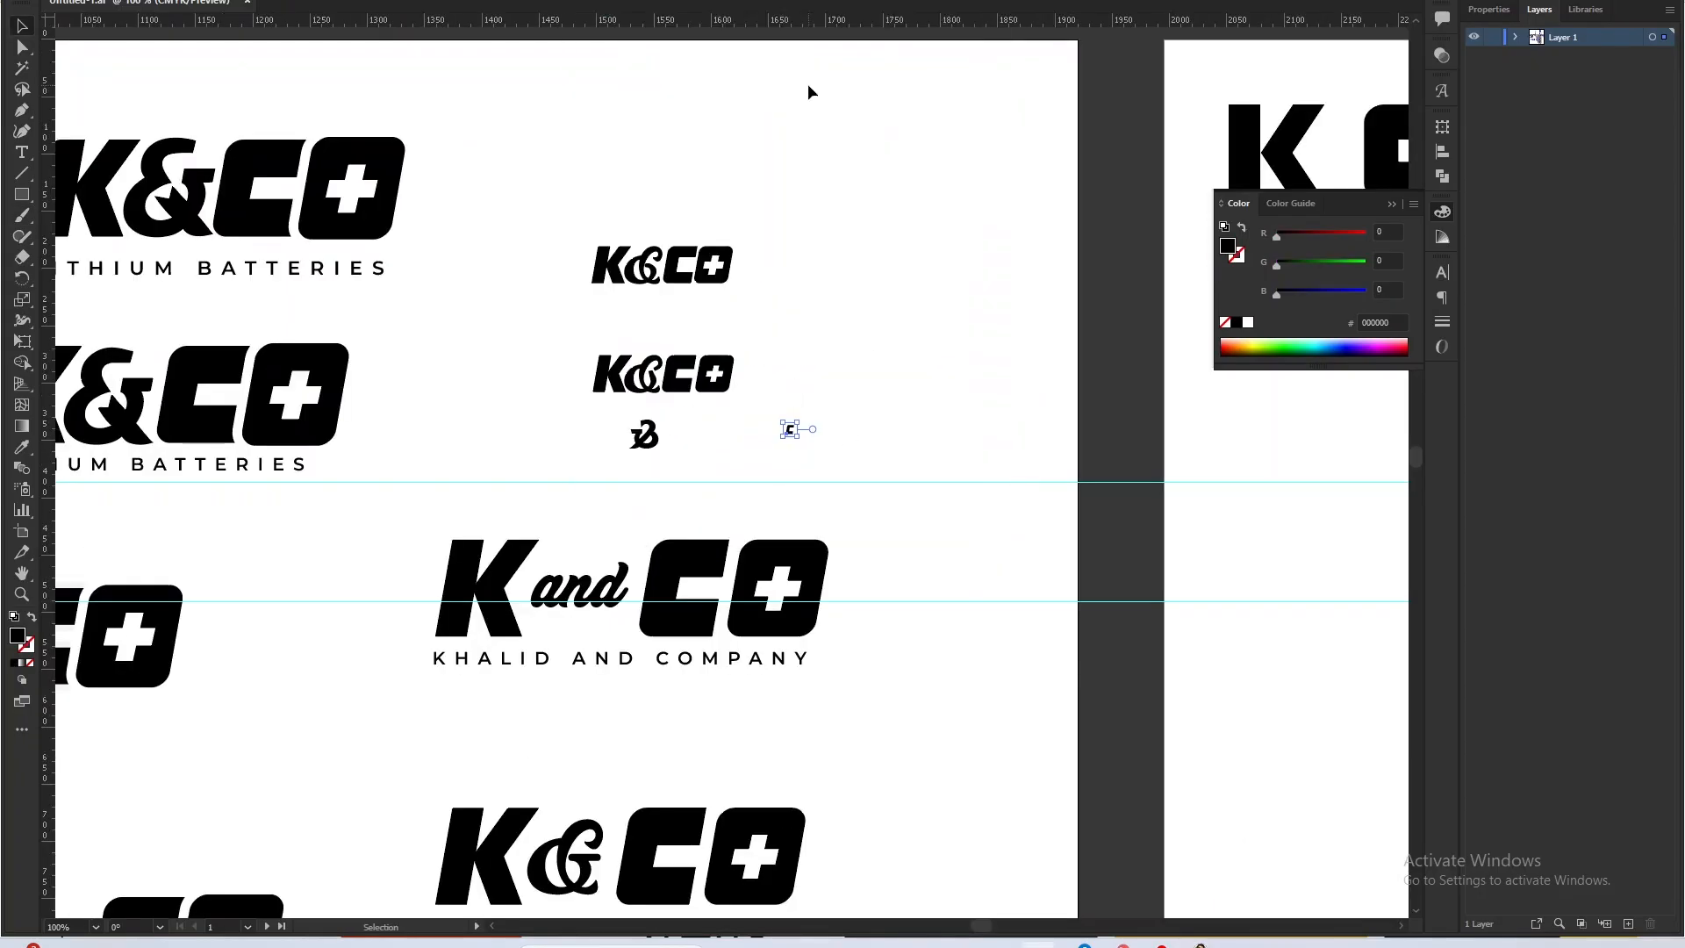
Enlarge the letter C to about the height of the wordmark letters and place it above the CO of the "K and CO" wordmark.
{"action": "left_click_drag", "start_coordinate": [802, 420], "coordinate": [892, 277]}
{"action": "left_click_drag", "start_coordinate": [842, 371], "coordinate": [804, 432]}
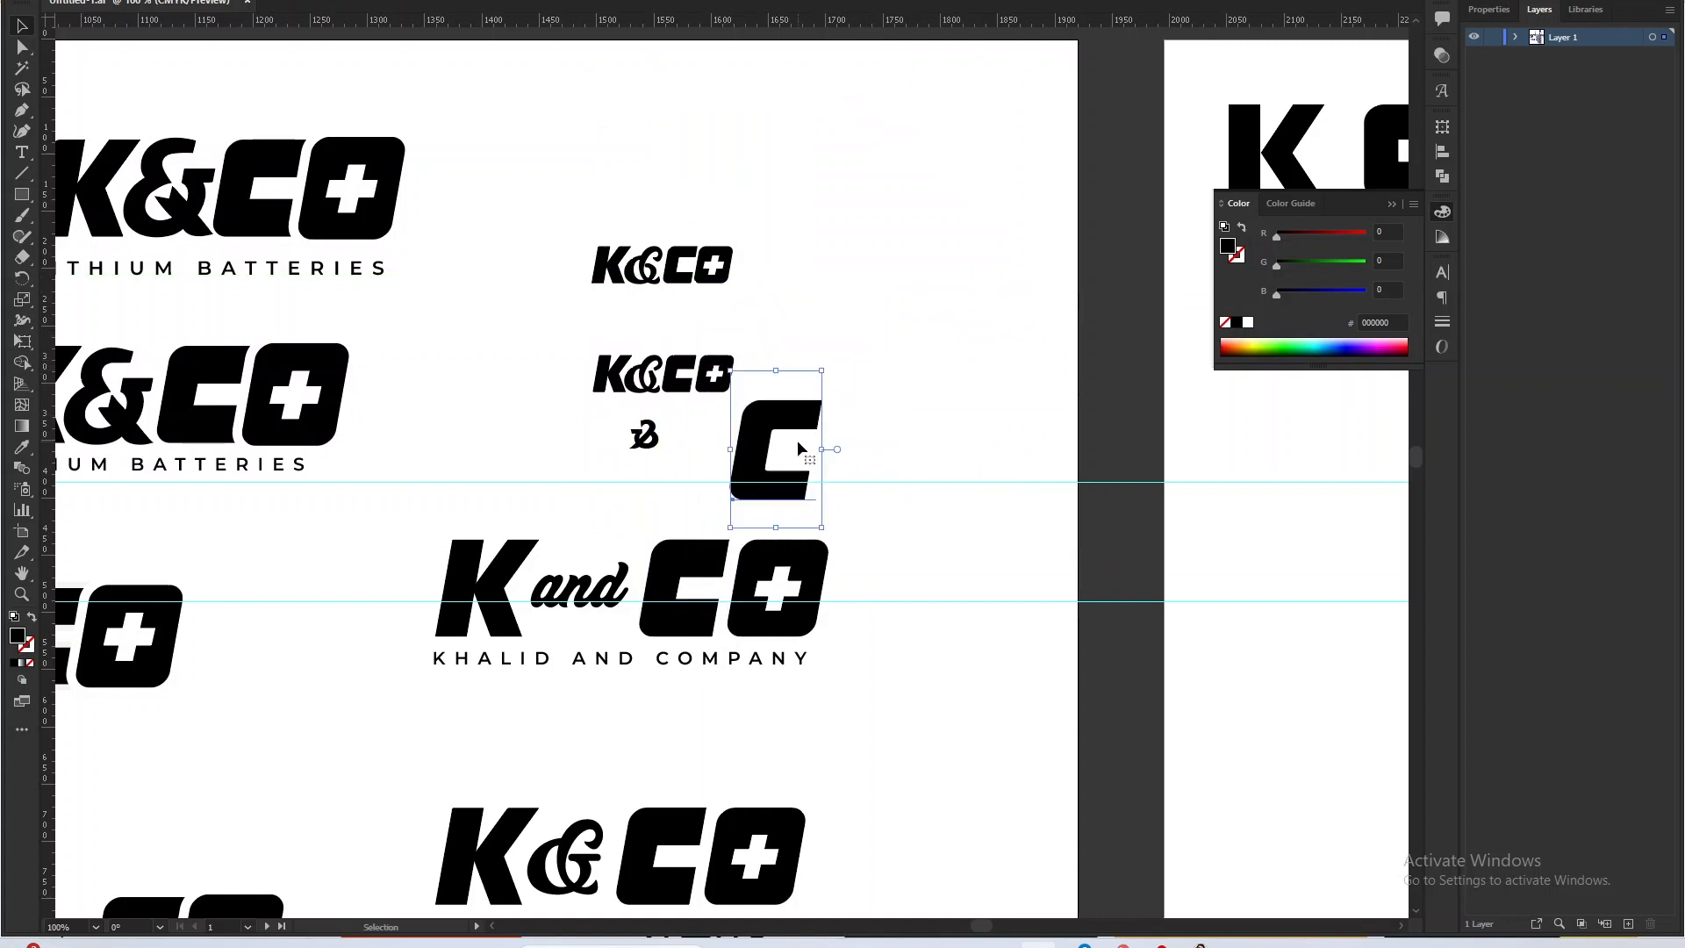
{"action": "left_click_drag", "start_coordinate": [791, 458], "coordinate": [791, 465]}
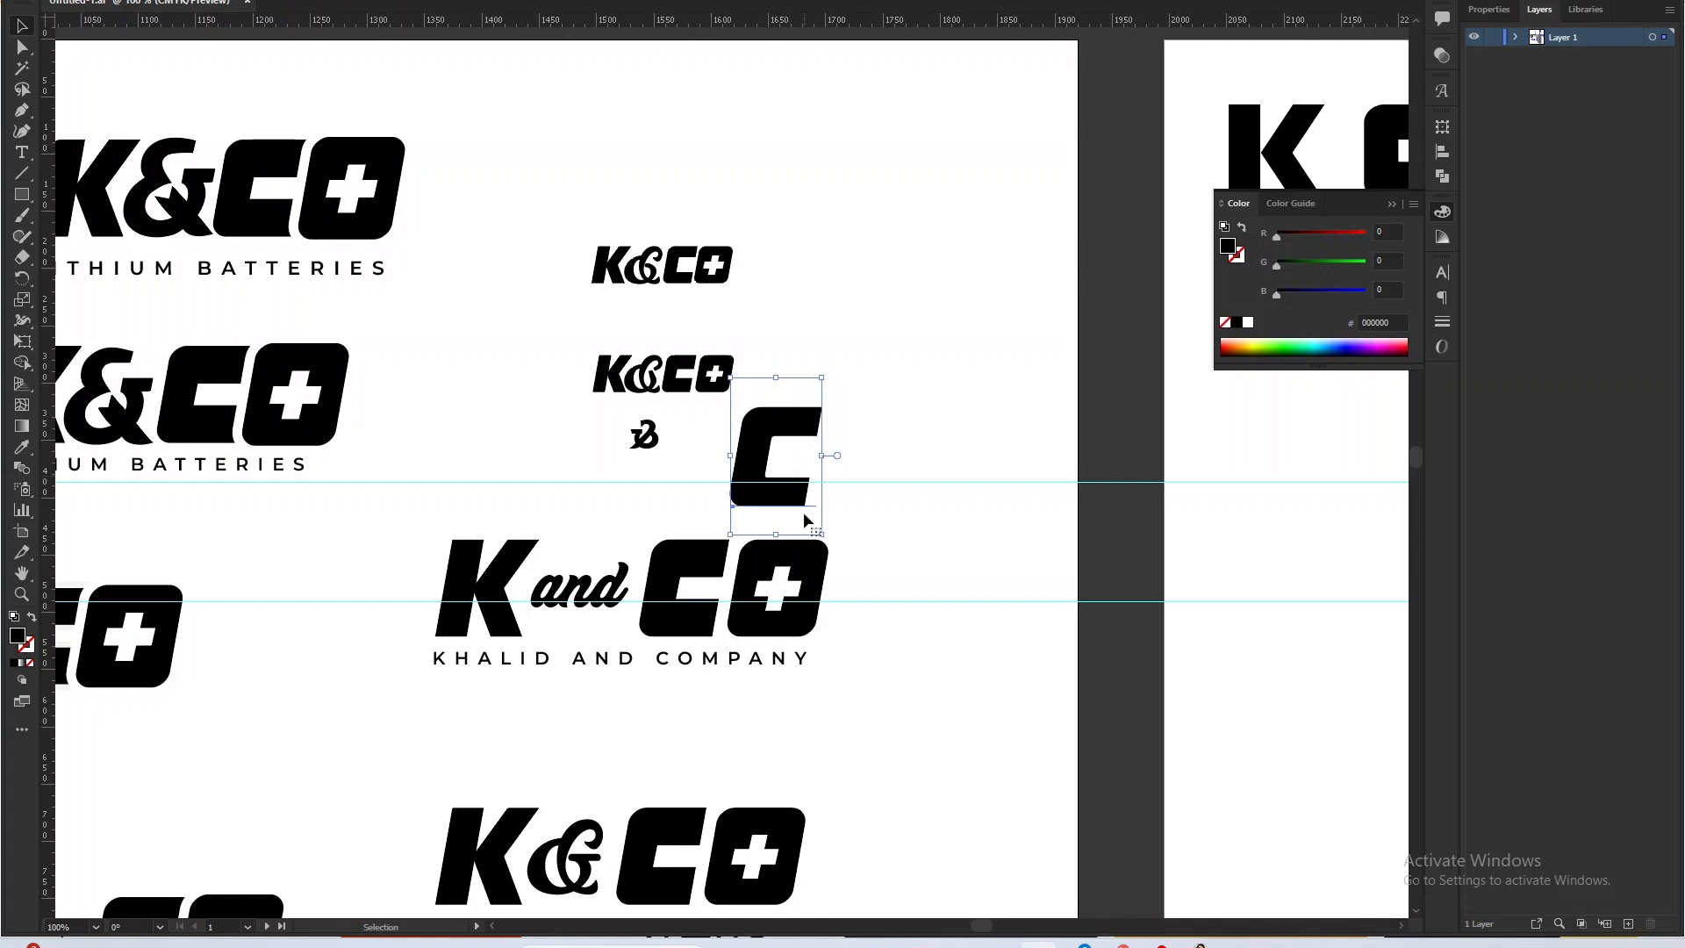
{"action": "left_click", "coordinate": [789, 585]}
{"action": "scroll", "coordinate": [789, 585], "scroll_direction": "up", "scroll_amount": 4}
{"action": "scroll", "coordinate": [790, 585], "scroll_direction": "down", "scroll_amount": 4}
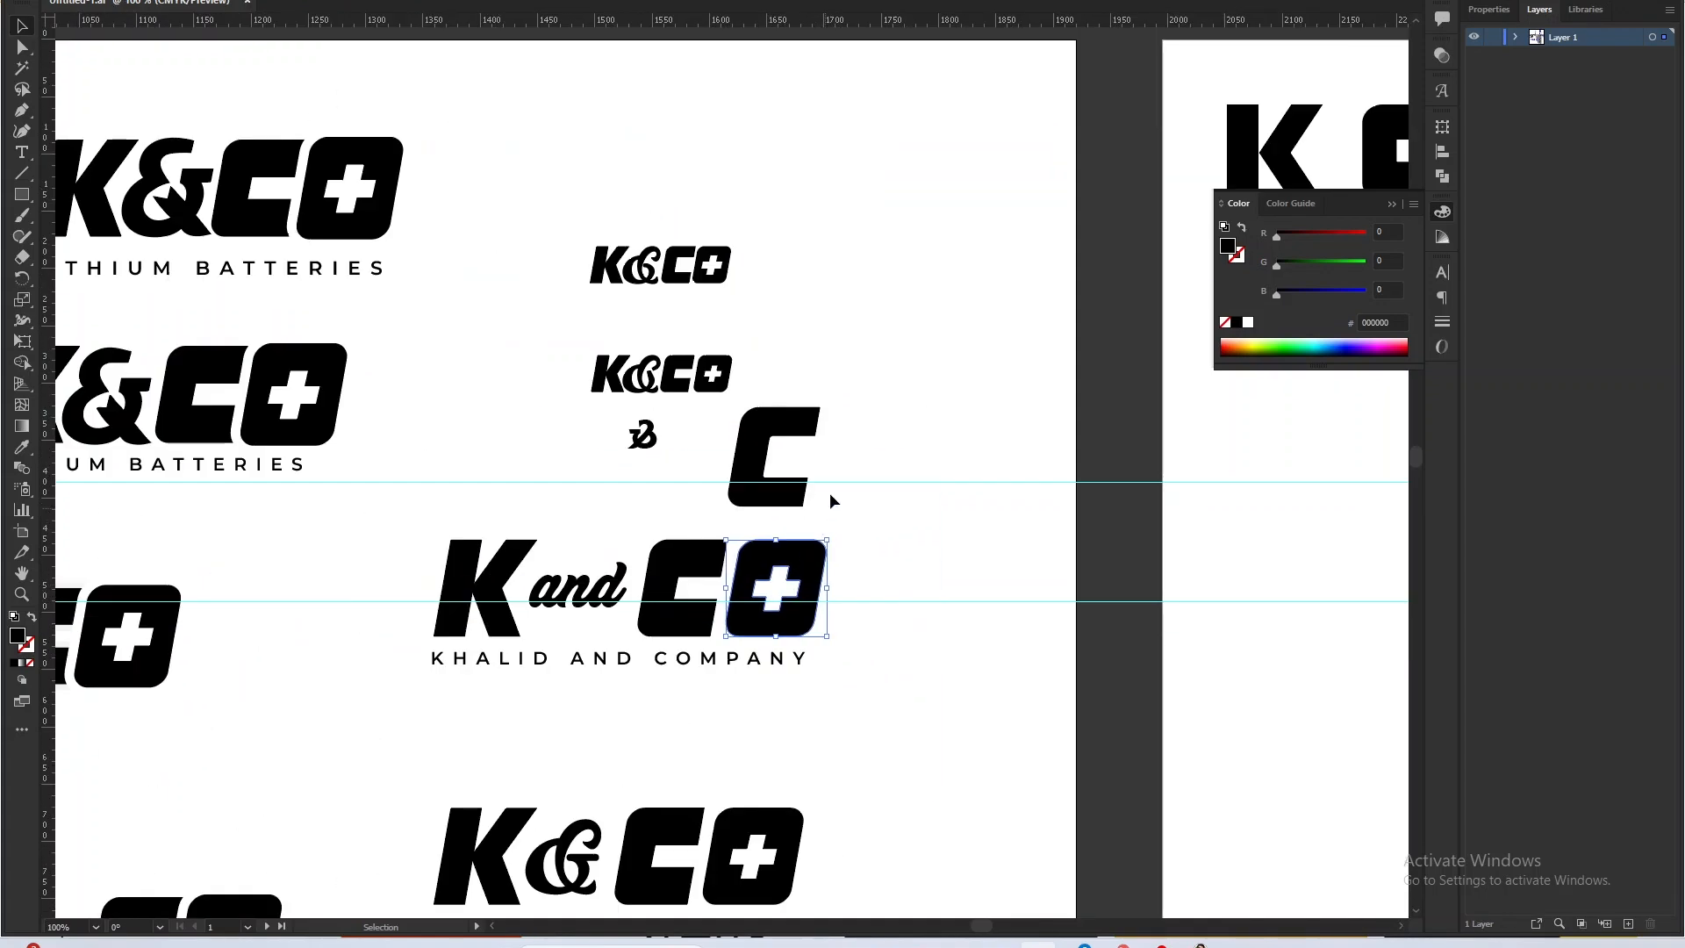
Duplicate the large C beside itself, change the copy to an O, and convert it to outlines.
{"action": "scroll", "coordinate": [828, 493], "scroll_direction": "up", "scroll_amount": 2}
{"action": "left_click", "coordinate": [792, 429]}
{"action": "left_click_drag", "start_coordinate": [745, 394], "coordinate": [955, 394]}
{"action": "double_click", "coordinate": [960, 388]}
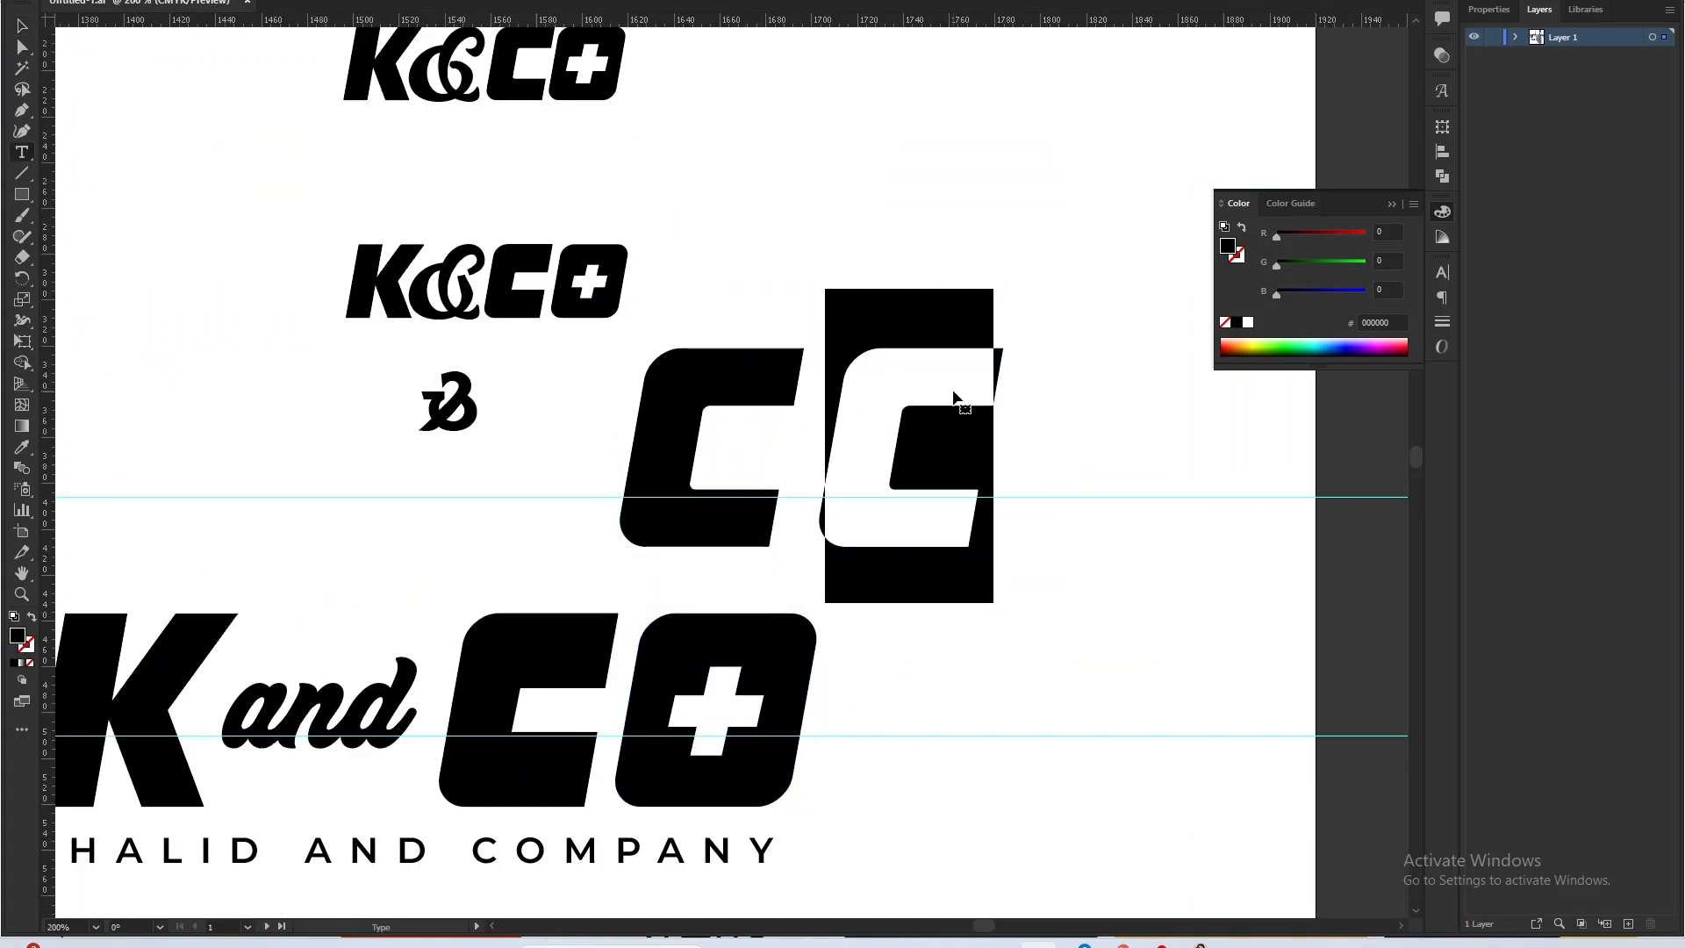
{"action": "type", "text": "o"}
{"action": "right_click", "coordinate": [955, 393]}
{"action": "left_click", "coordinate": [1036, 542]}
{"action": "left_click", "coordinate": [1022, 467]}
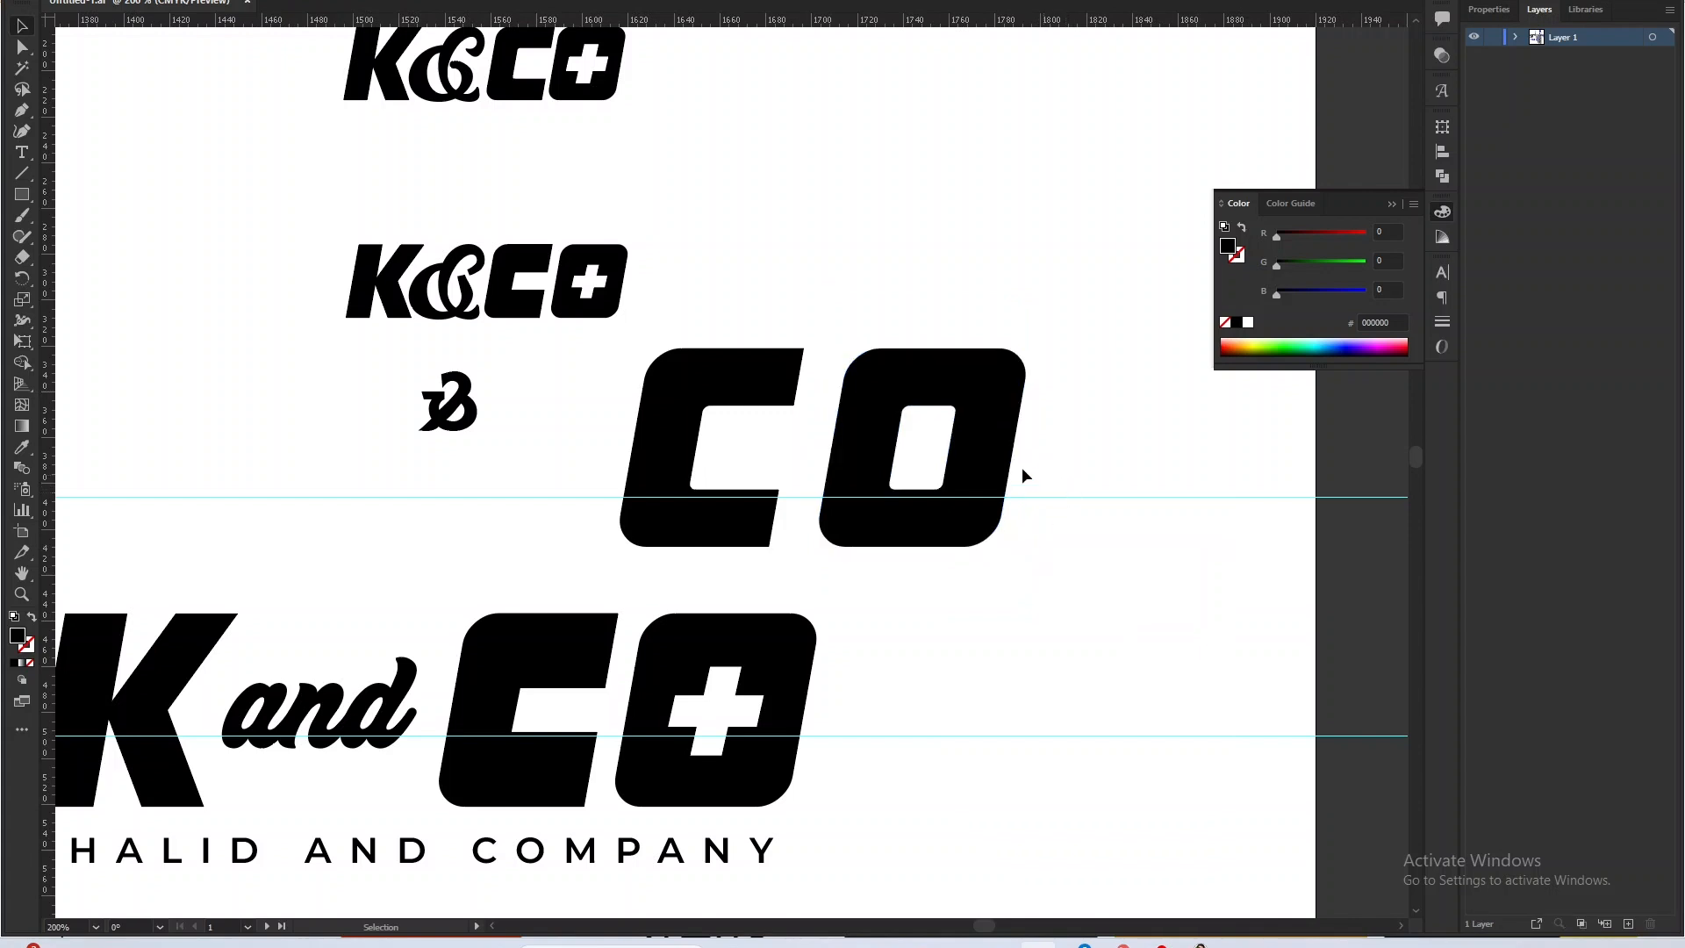
Delete the inner counter path of the outlined O so only a solid rounded shape remains.
{"action": "scroll", "coordinate": [948, 403], "scroll_direction": "up", "scroll_amount": 3}
{"action": "key", "text": "a"}
{"action": "left_click_drag", "start_coordinate": [819, 362], "coordinate": [703, 299]}
{"action": "key", "text": "Delete"}
{"action": "key", "text": "Delete"}
{"action": "scroll", "coordinate": [677, 294], "scroll_direction": "down", "scroll_amount": 4}
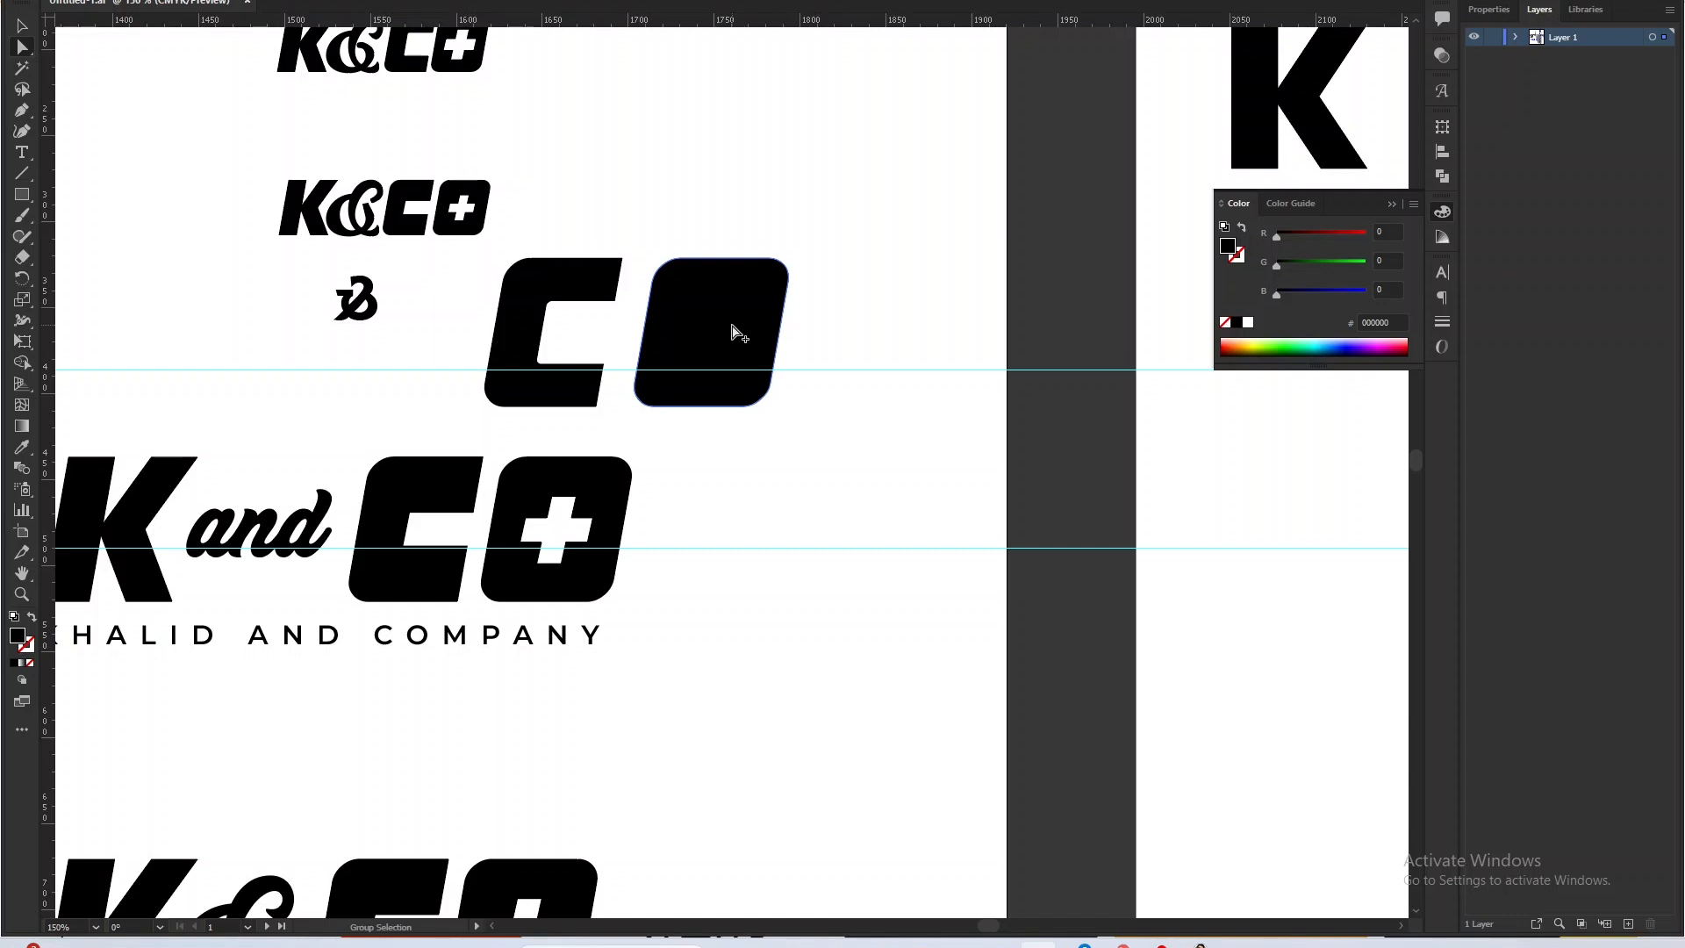
Examine the narrowed opening and corners of the C and the plus-shaped counter of the O in the upper "K and CO" wordmark.
{"action": "left_click_drag", "start_coordinate": [679, 381], "coordinate": [902, 346]}
{"action": "key", "text": "v"}
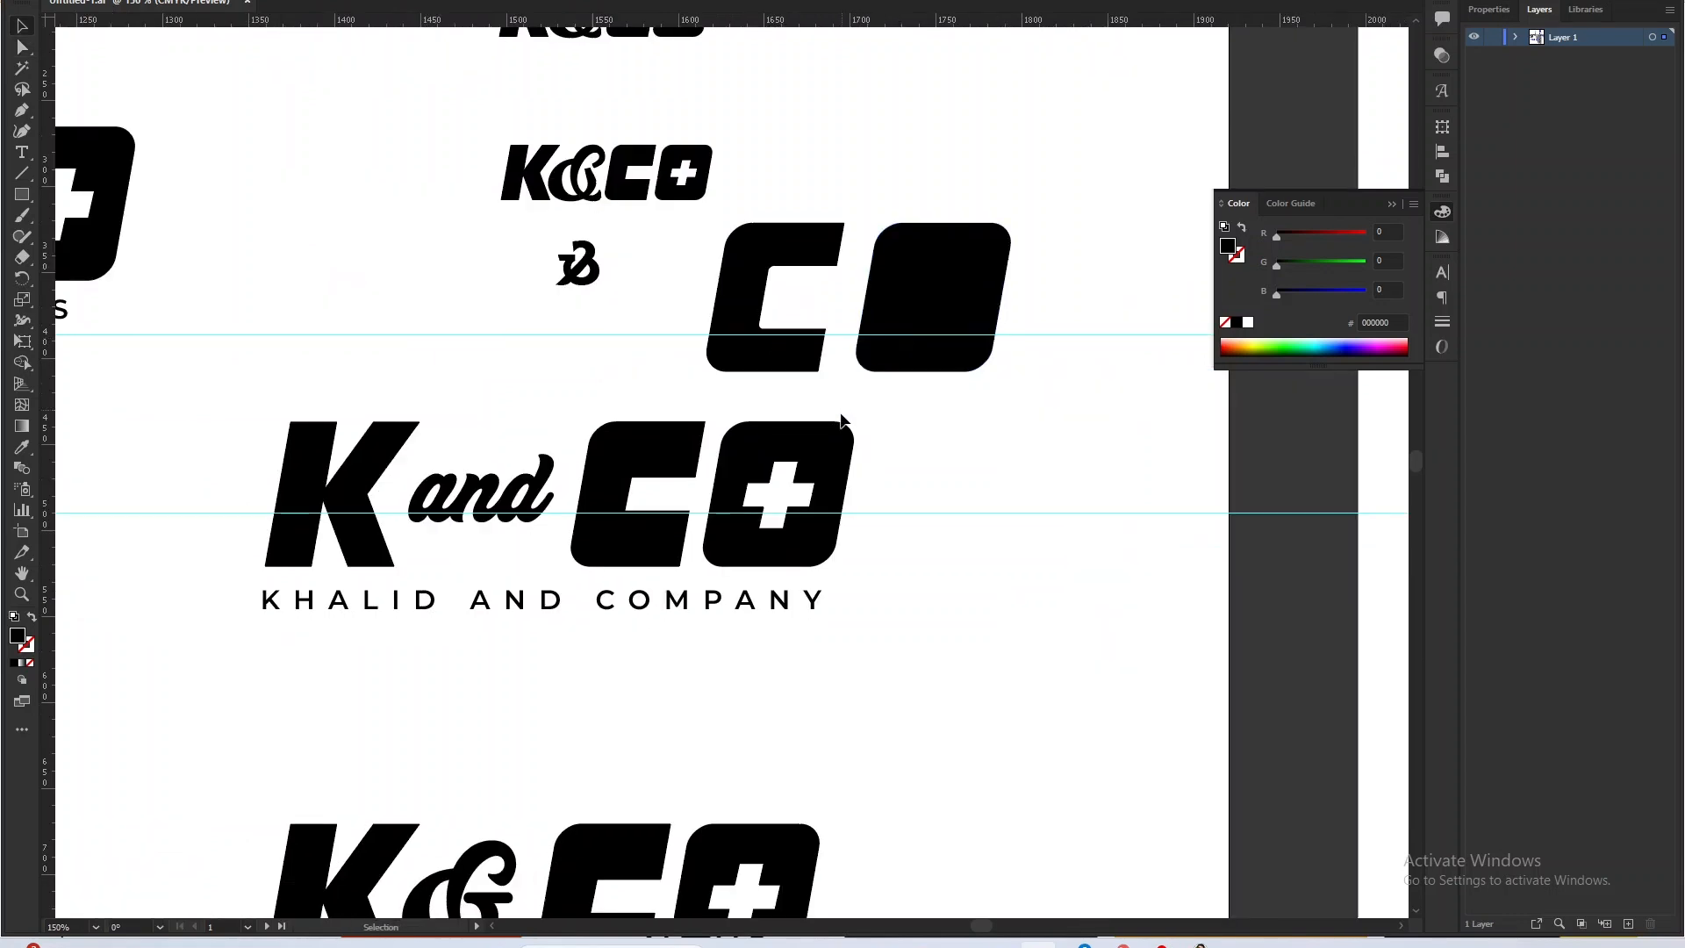
{"action": "left_click", "coordinate": [757, 468]}
{"action": "scroll", "coordinate": [757, 469], "scroll_direction": "up", "scroll_amount": 1}
{"action": "left_click", "coordinate": [631, 566]}
{"action": "scroll", "coordinate": [628, 571], "scroll_direction": "up", "scroll_amount": 2}
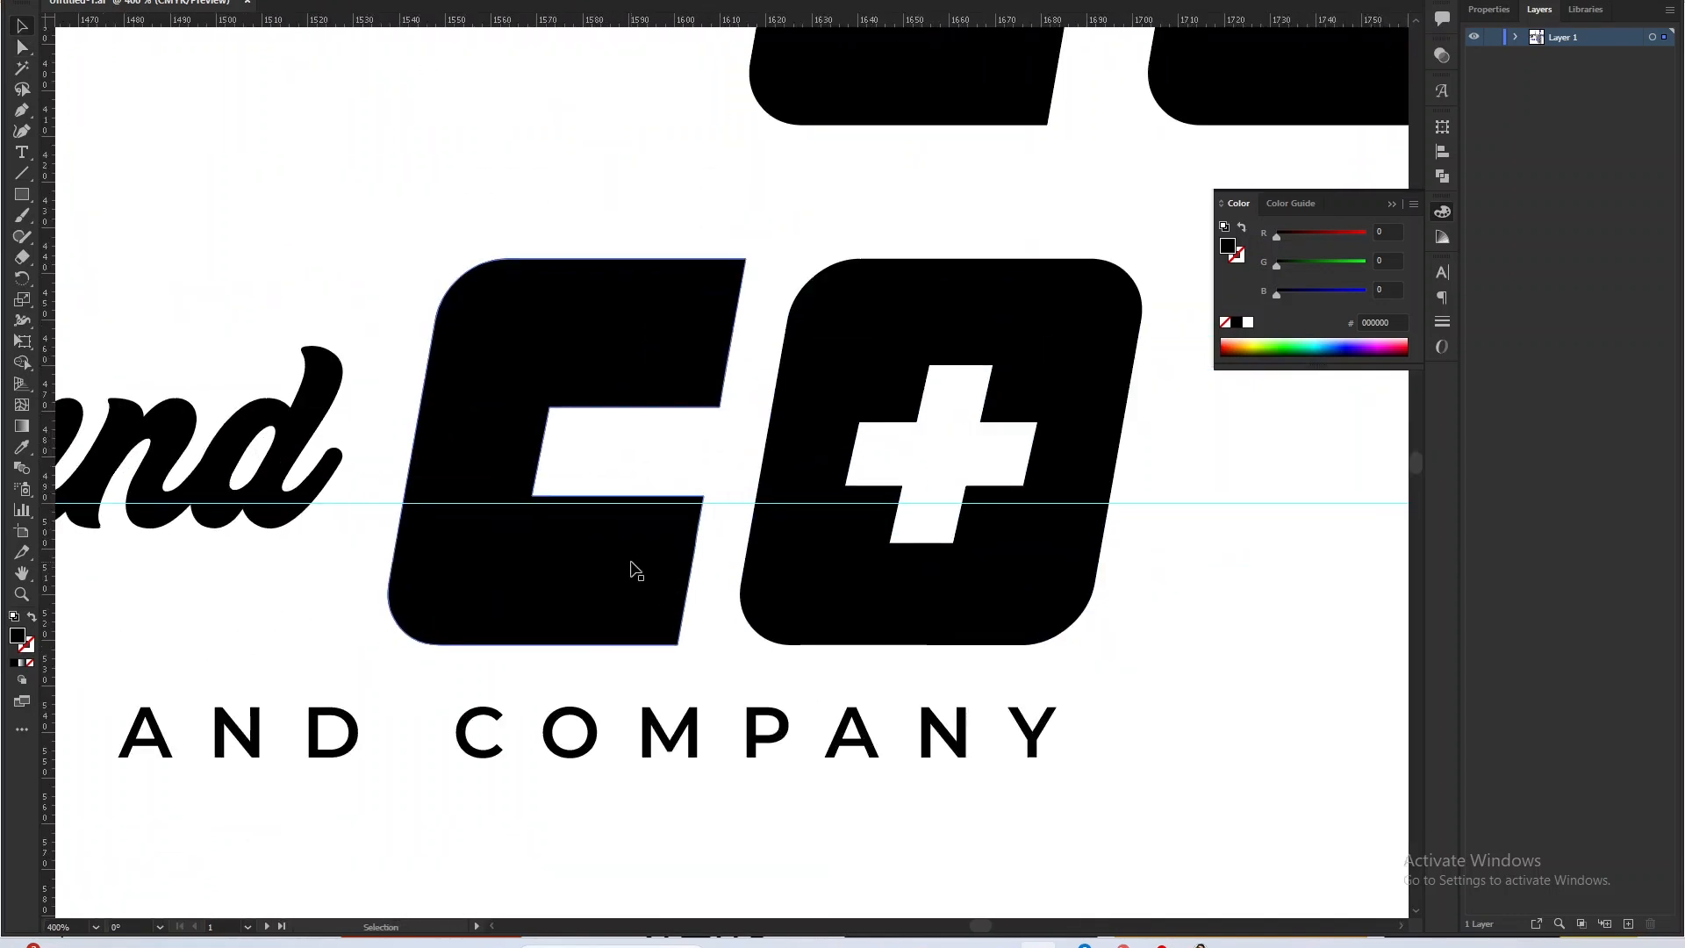
{"action": "left_click", "coordinate": [655, 436]}
{"action": "scroll", "coordinate": [974, 443], "scroll_direction": "down", "scroll_amount": 3}
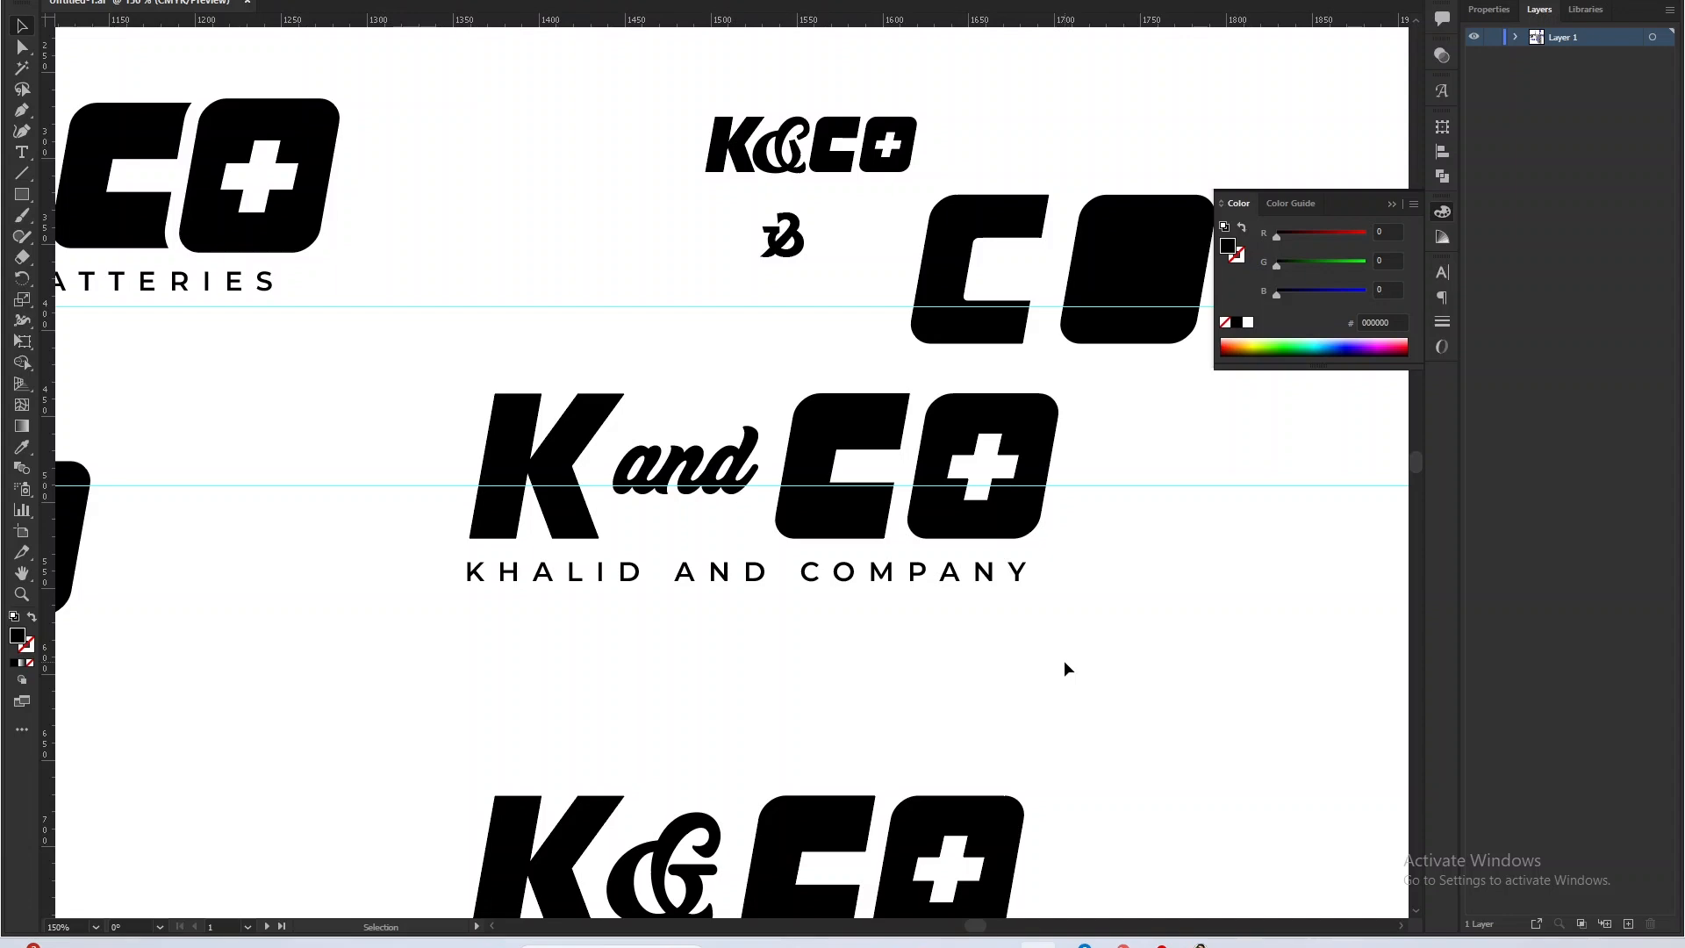
{"action": "scroll", "coordinate": [919, 439], "scroll_direction": "up", "scroll_amount": 3}
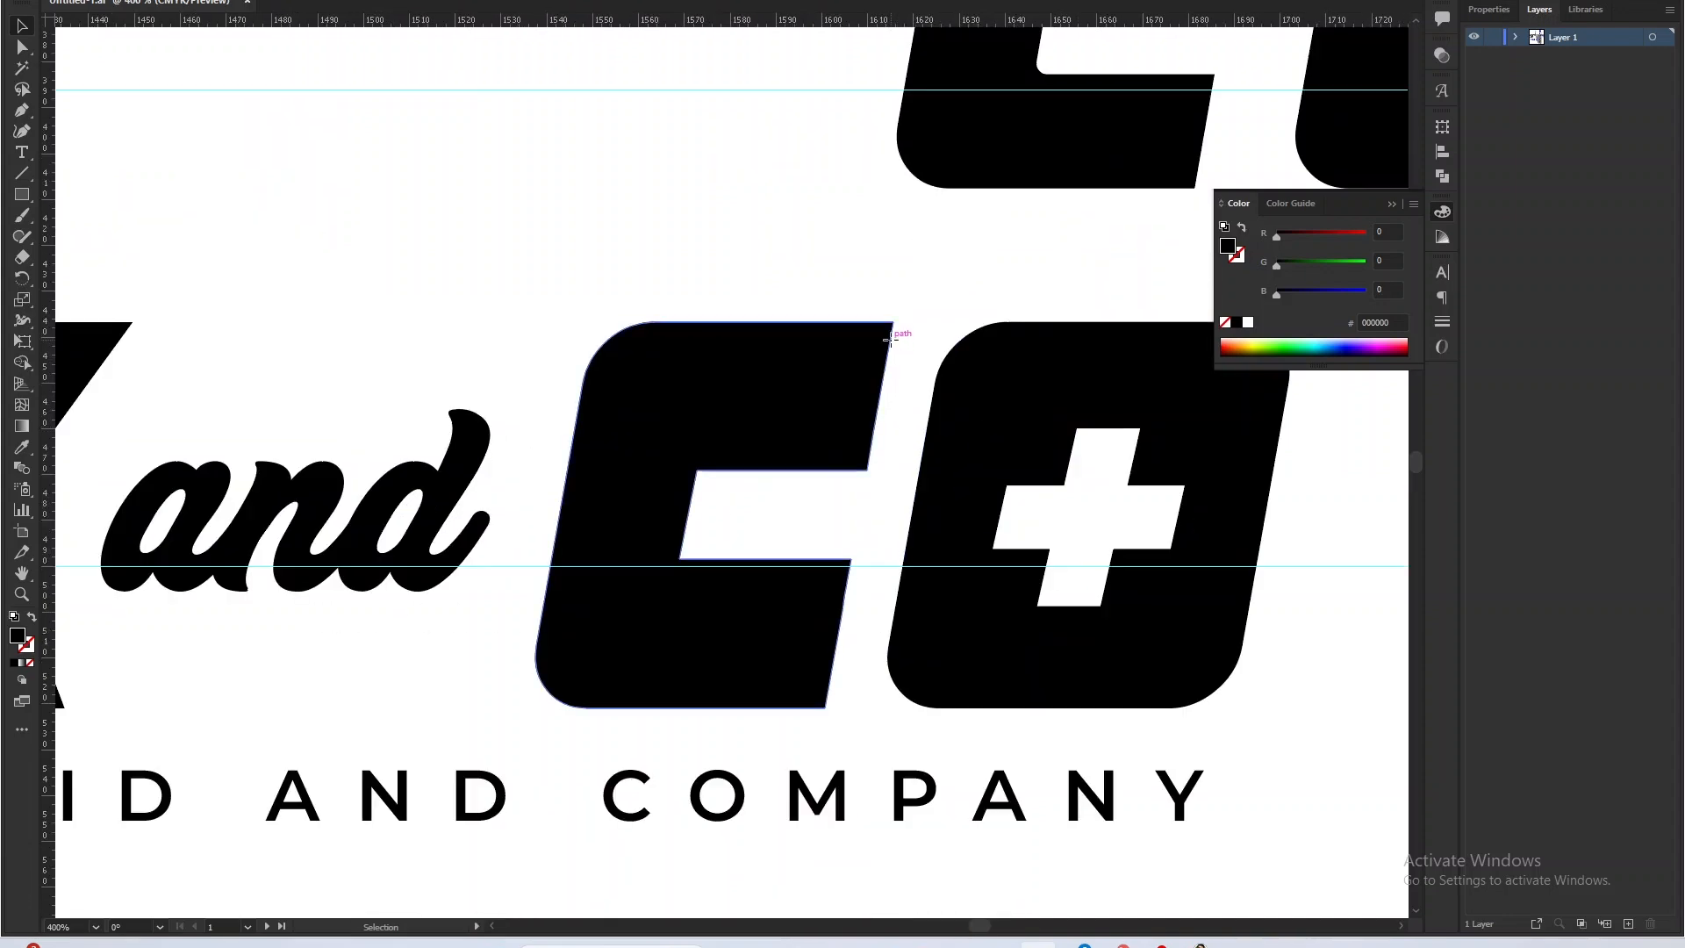
{"action": "left_click", "coordinate": [891, 325]}
{"action": "left_click", "coordinate": [896, 330]}
Inspect how the C is cut to follow the O's curved edge in the second K&CO Lithium Batteries wordmark.
{"action": "scroll", "coordinate": [936, 325], "scroll_direction": "down", "scroll_amount": 5}
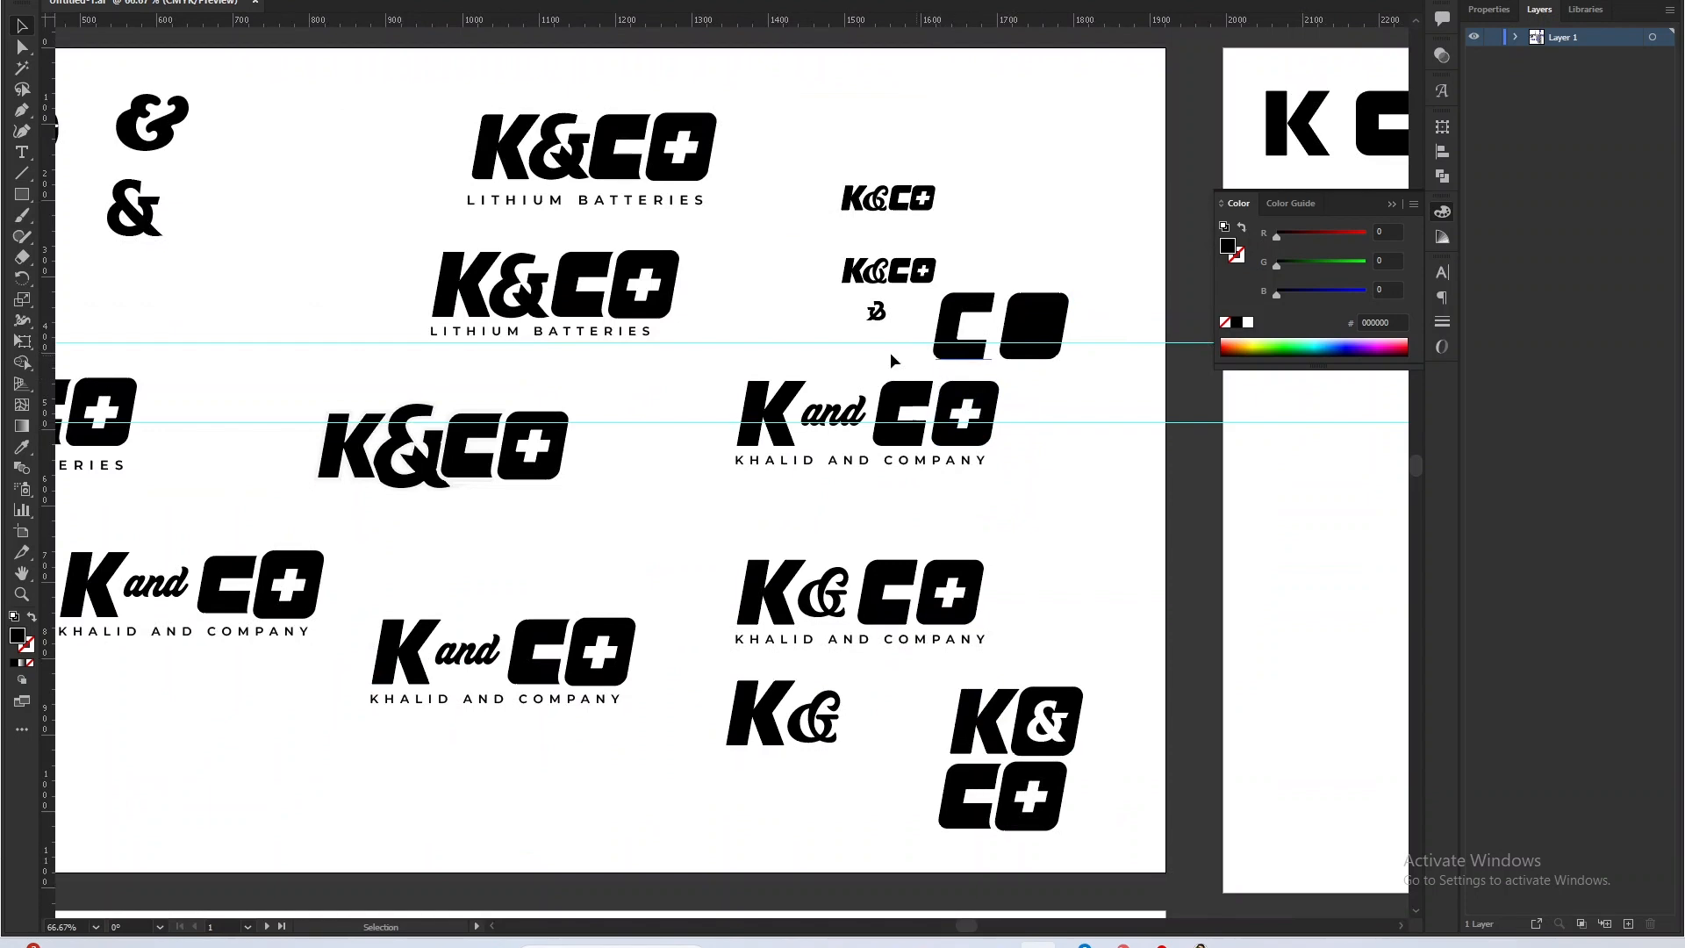
{"action": "scroll", "coordinate": [449, 234], "scroll_direction": "up", "scroll_amount": 4}
{"action": "left_click_drag", "start_coordinate": [1019, 437], "coordinate": [685, 470]}
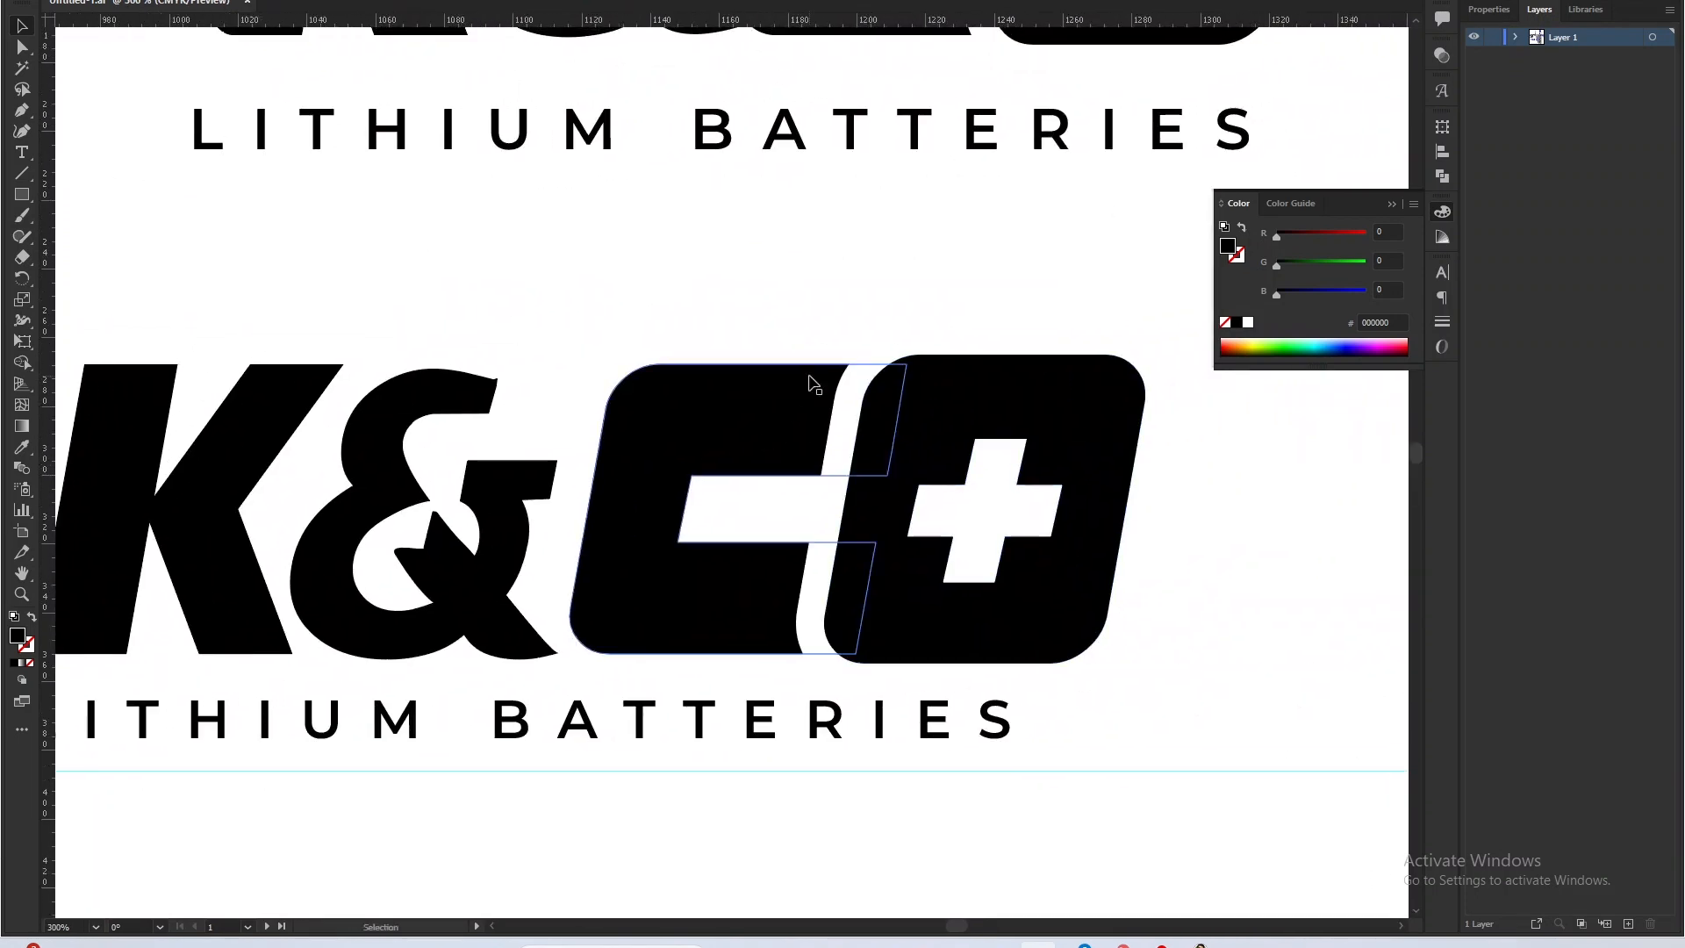
{"action": "left_click_drag", "start_coordinate": [823, 316], "coordinate": [946, 430]}
{"action": "left_click", "coordinate": [871, 318]}
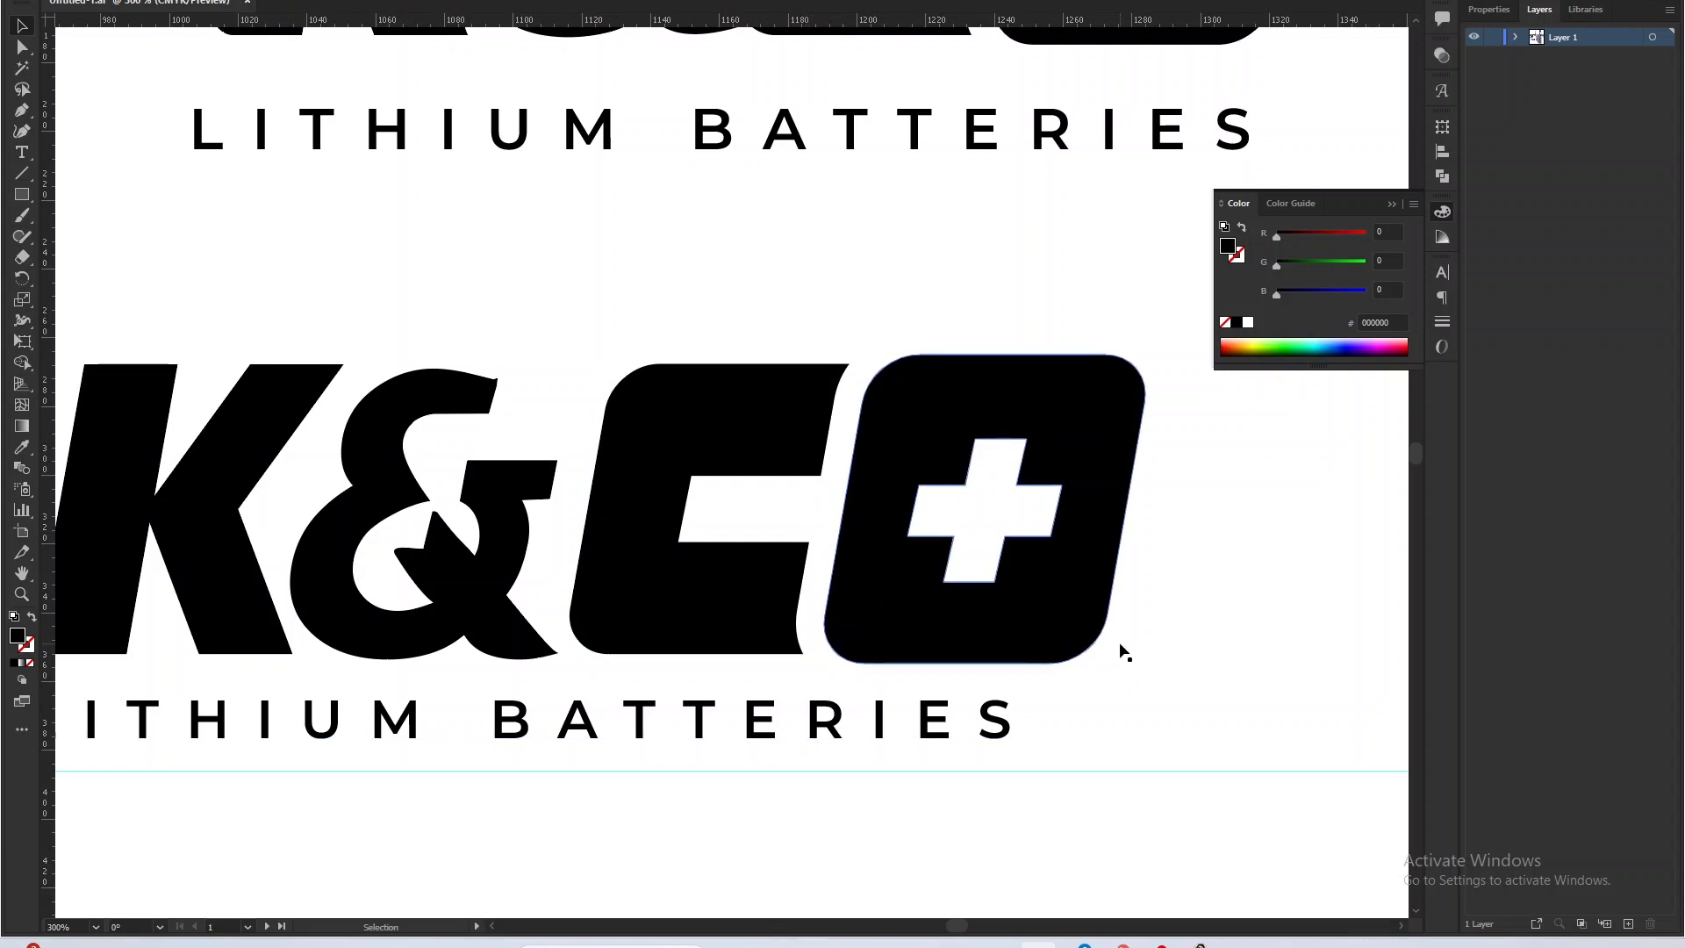
{"action": "scroll", "coordinate": [1122, 645], "scroll_direction": "down", "scroll_amount": 1}
{"action": "scroll", "coordinate": [1085, 614], "scroll_direction": "down", "scroll_amount": 3}
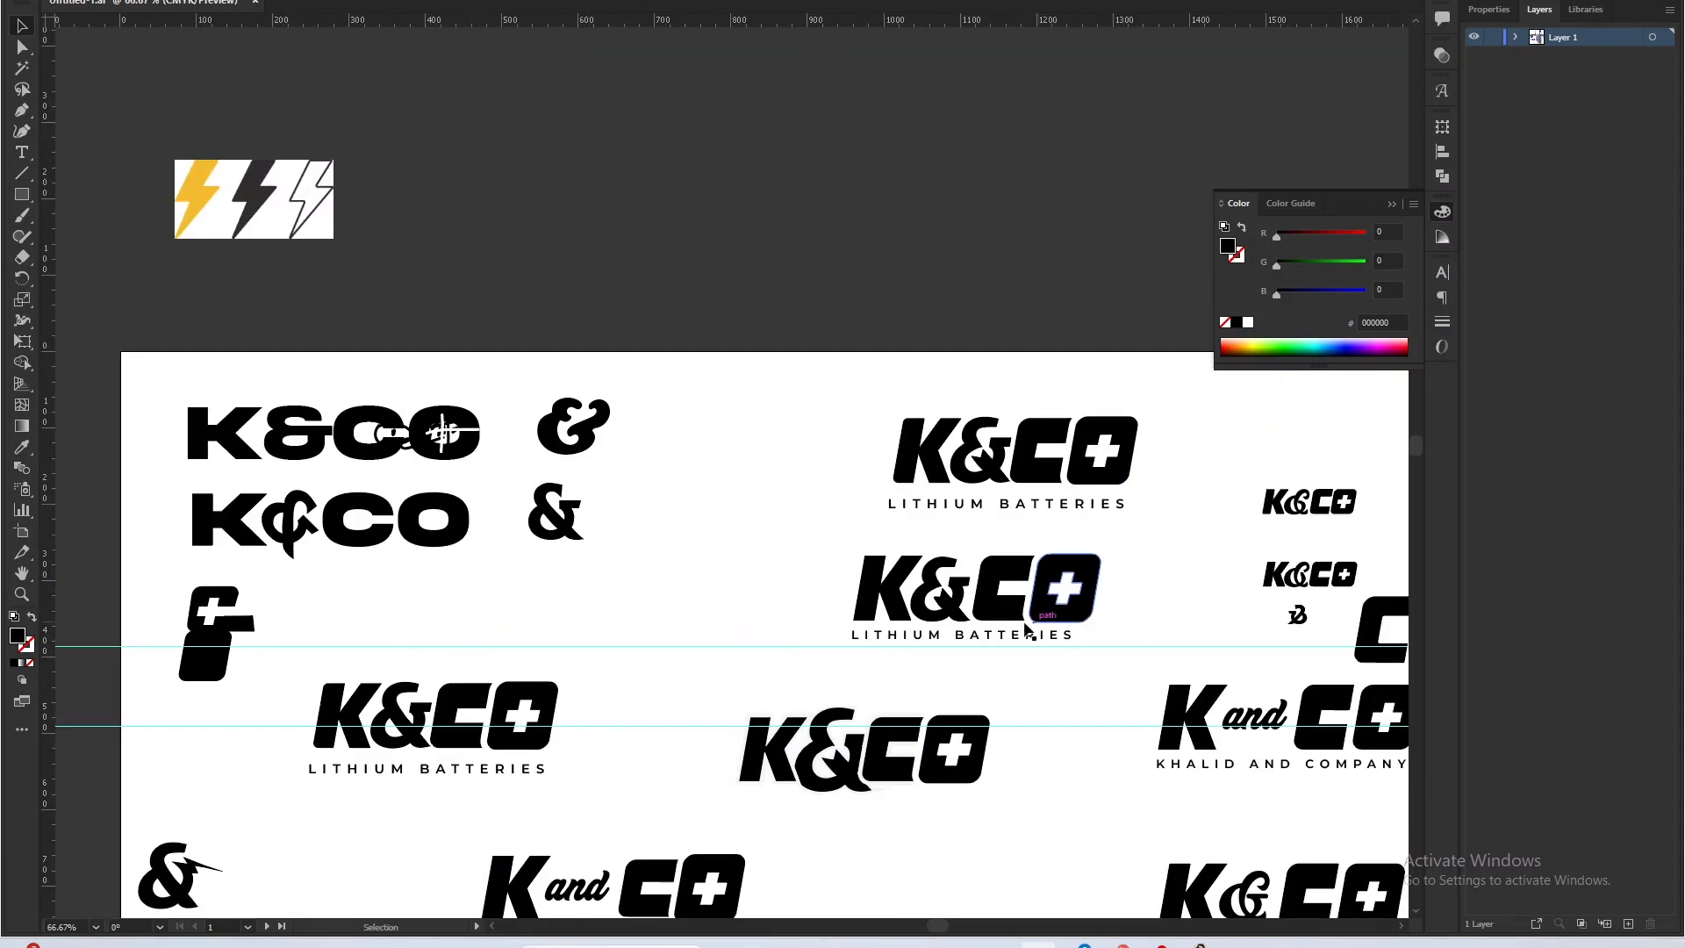
Compare the wordmark variations on the first artboard and inspect the script ampersand in the upper small K&CO wordmark.
{"action": "key", "text": "space"}
{"action": "left_click_drag", "start_coordinate": [1075, 699], "coordinate": [787, 591]}
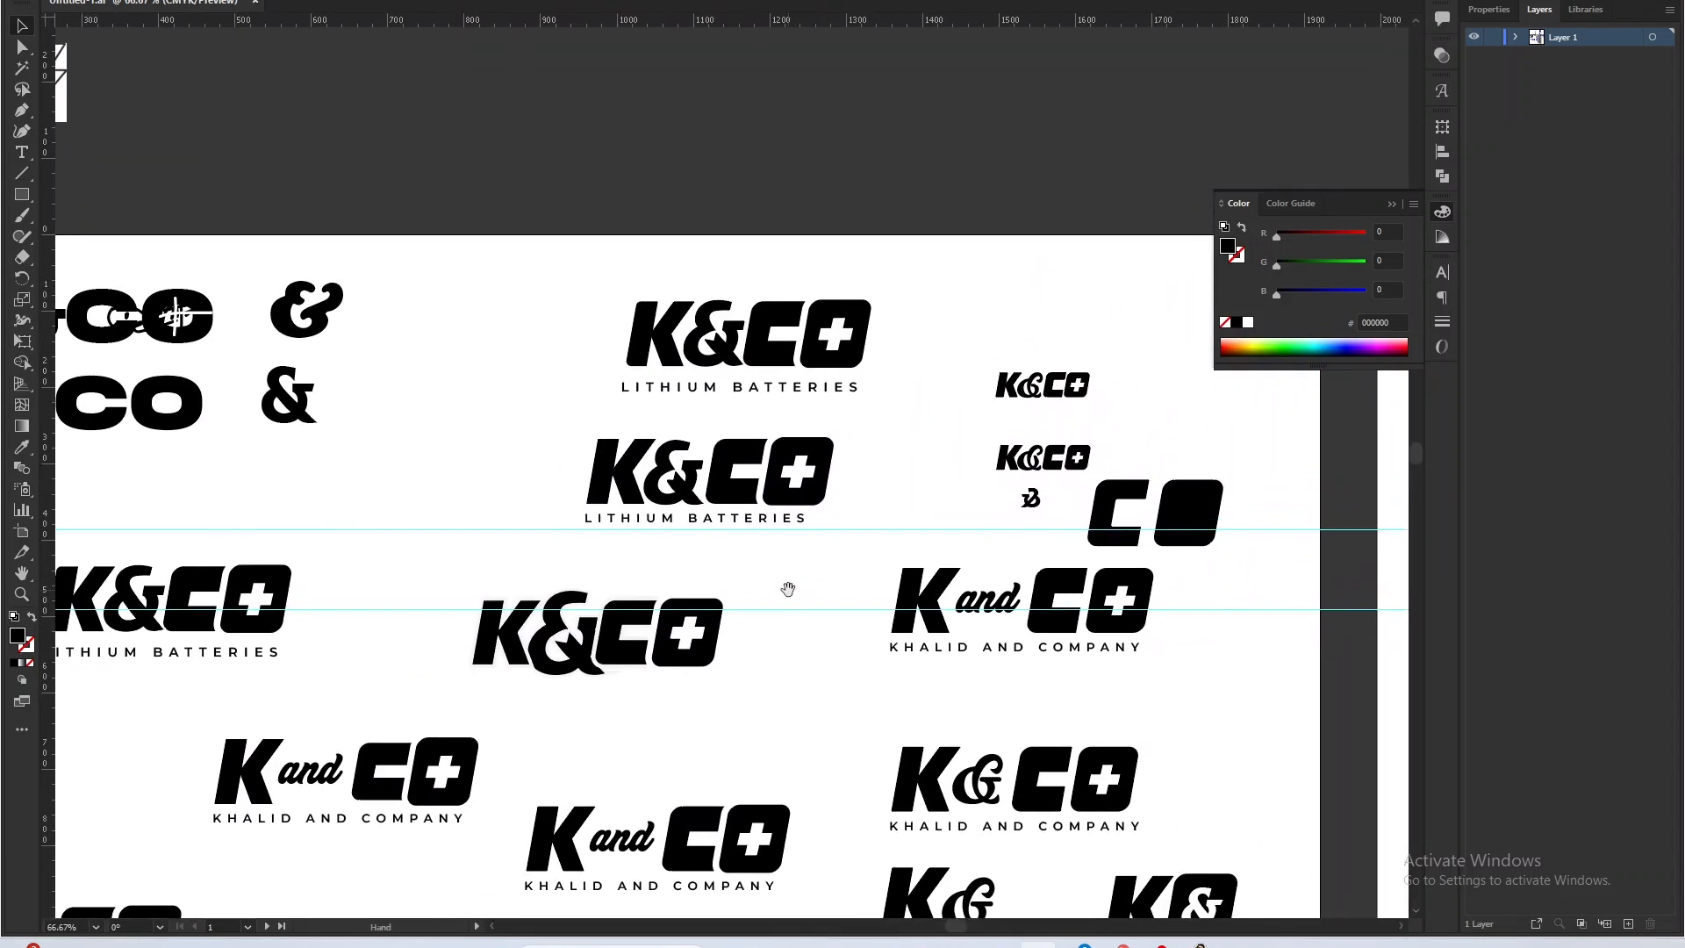
{"action": "left_click_drag", "start_coordinate": [838, 648], "coordinate": [474, 592]}
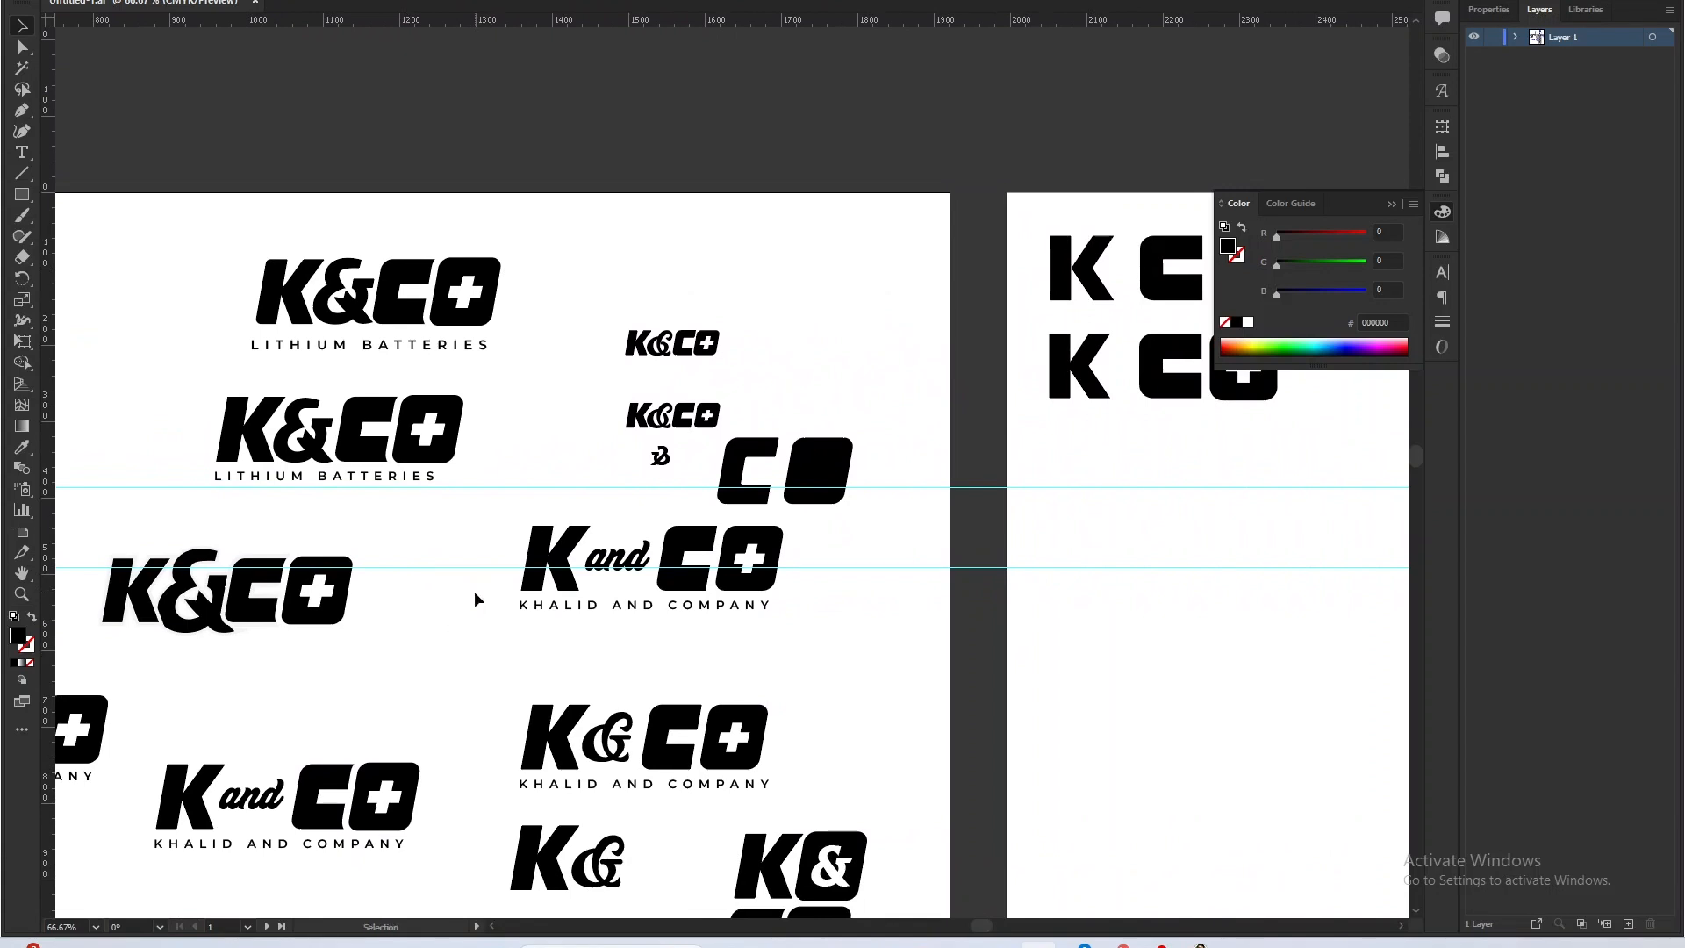
{"action": "scroll", "coordinate": [585, 526], "scroll_direction": "down", "scroll_amount": 1}
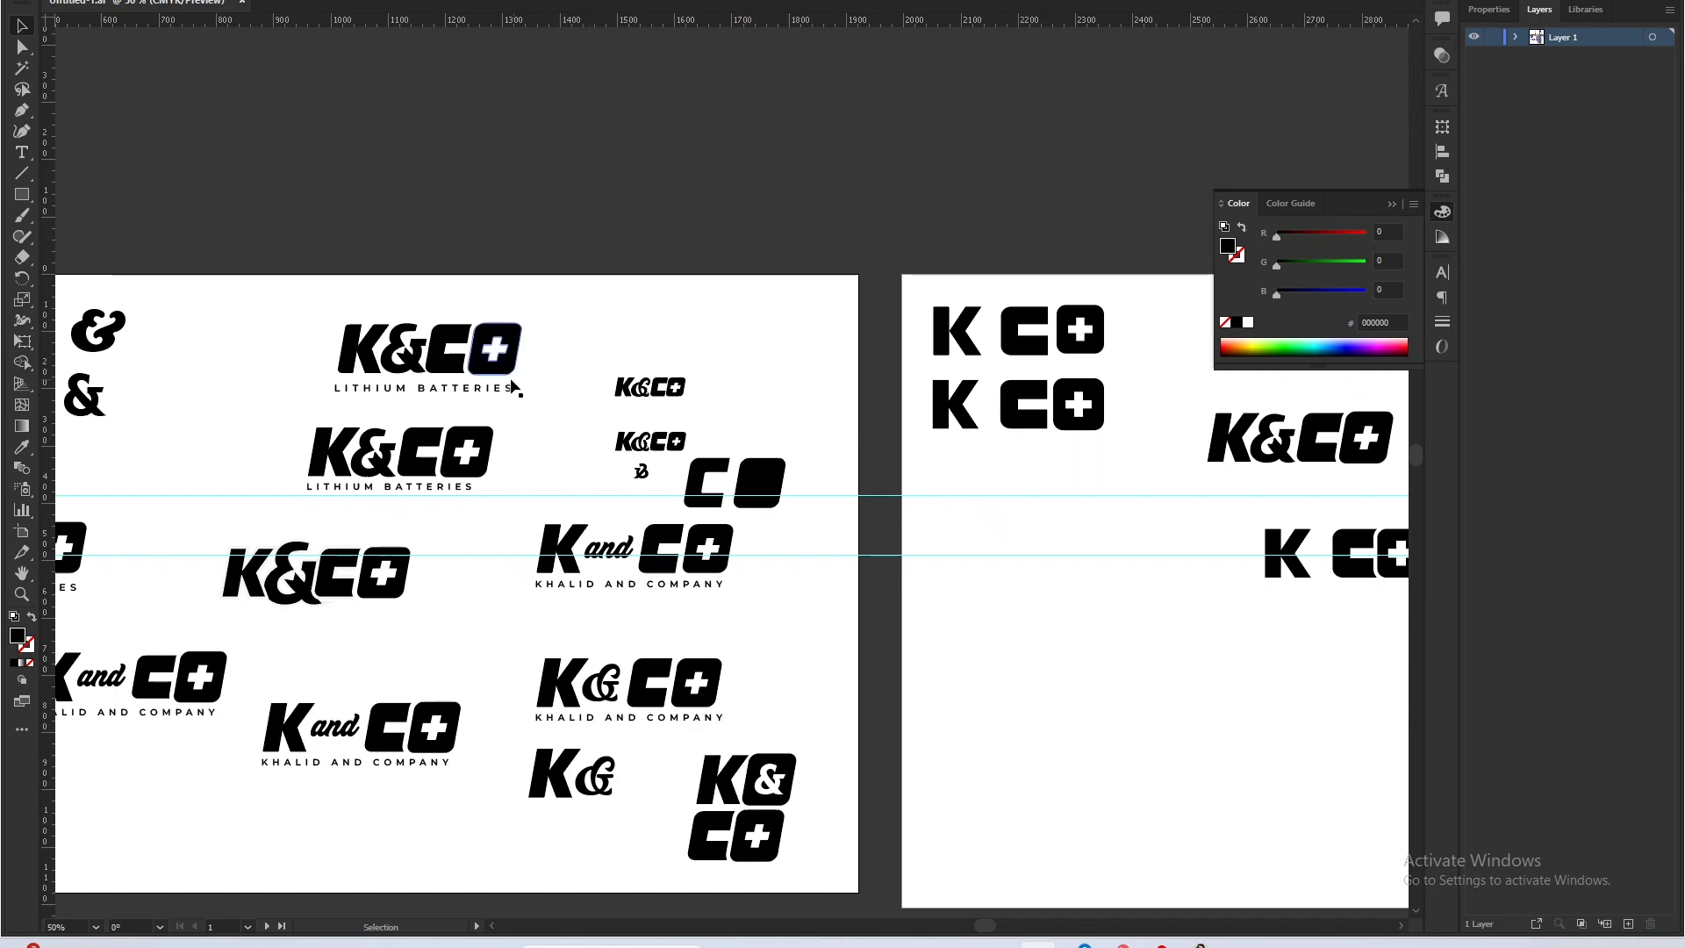
{"action": "scroll", "coordinate": [717, 500], "scroll_direction": "up", "scroll_amount": 1}
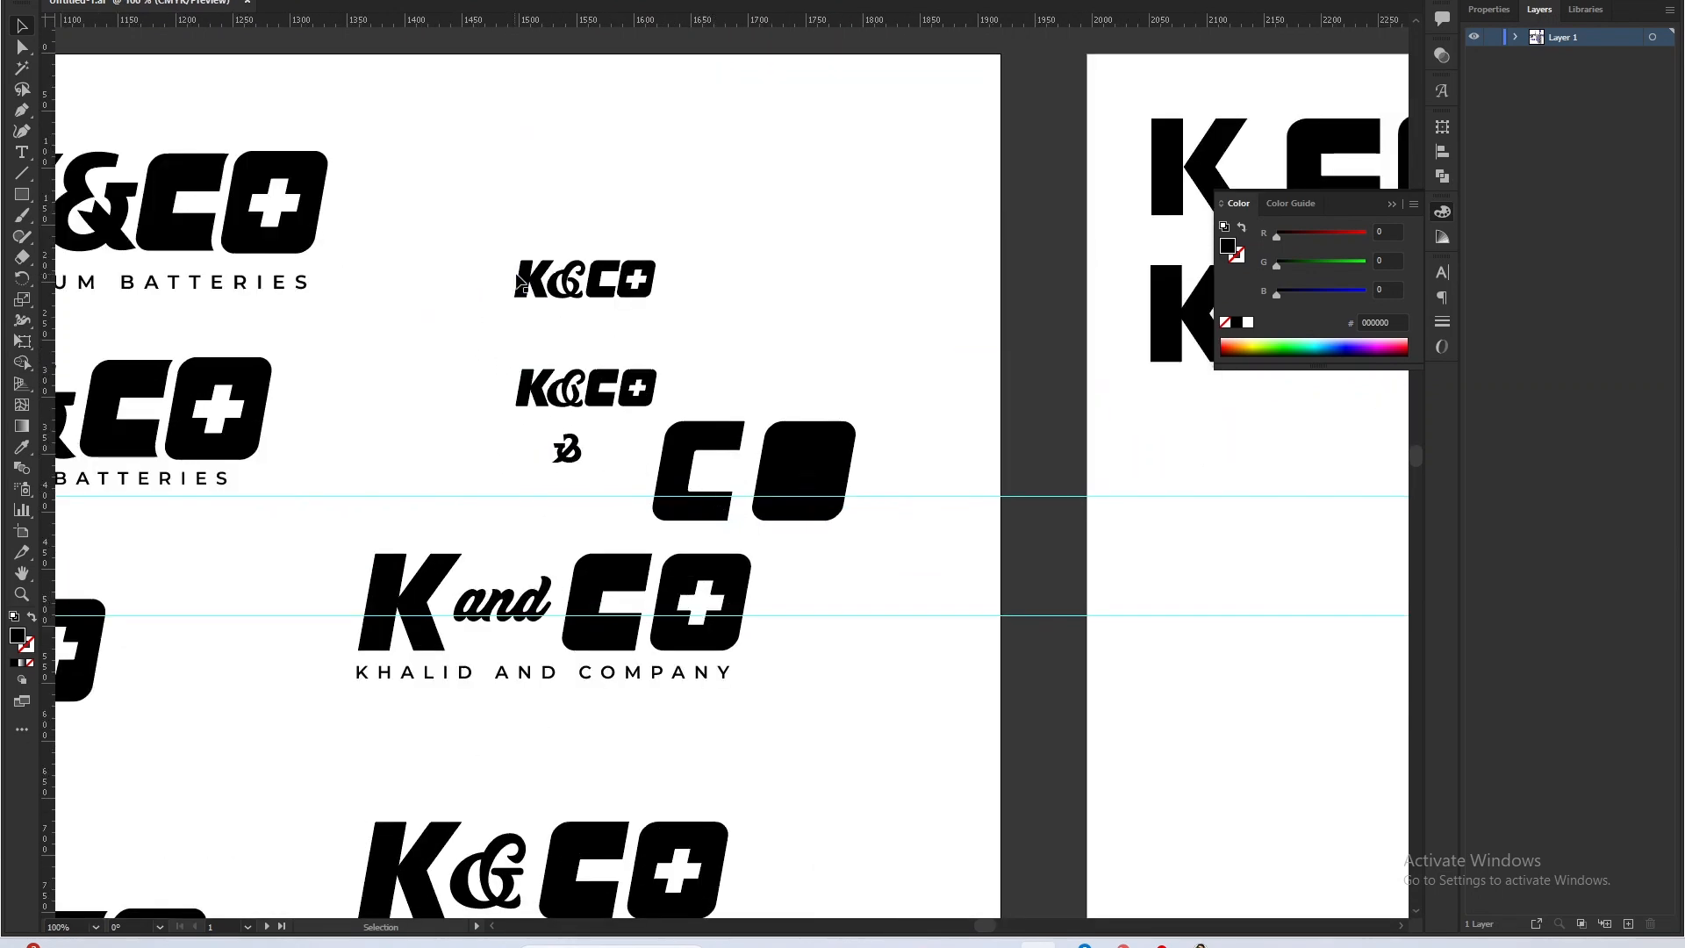
{"action": "scroll", "coordinate": [618, 384], "scroll_direction": "up", "scroll_amount": 1}
{"action": "scroll", "coordinate": [640, 225], "scroll_direction": "up", "scroll_amount": 2}
{"action": "scroll", "coordinate": [527, 425], "scroll_direction": "up", "scroll_amount": 1}
{"action": "left_click", "coordinate": [557, 430]}
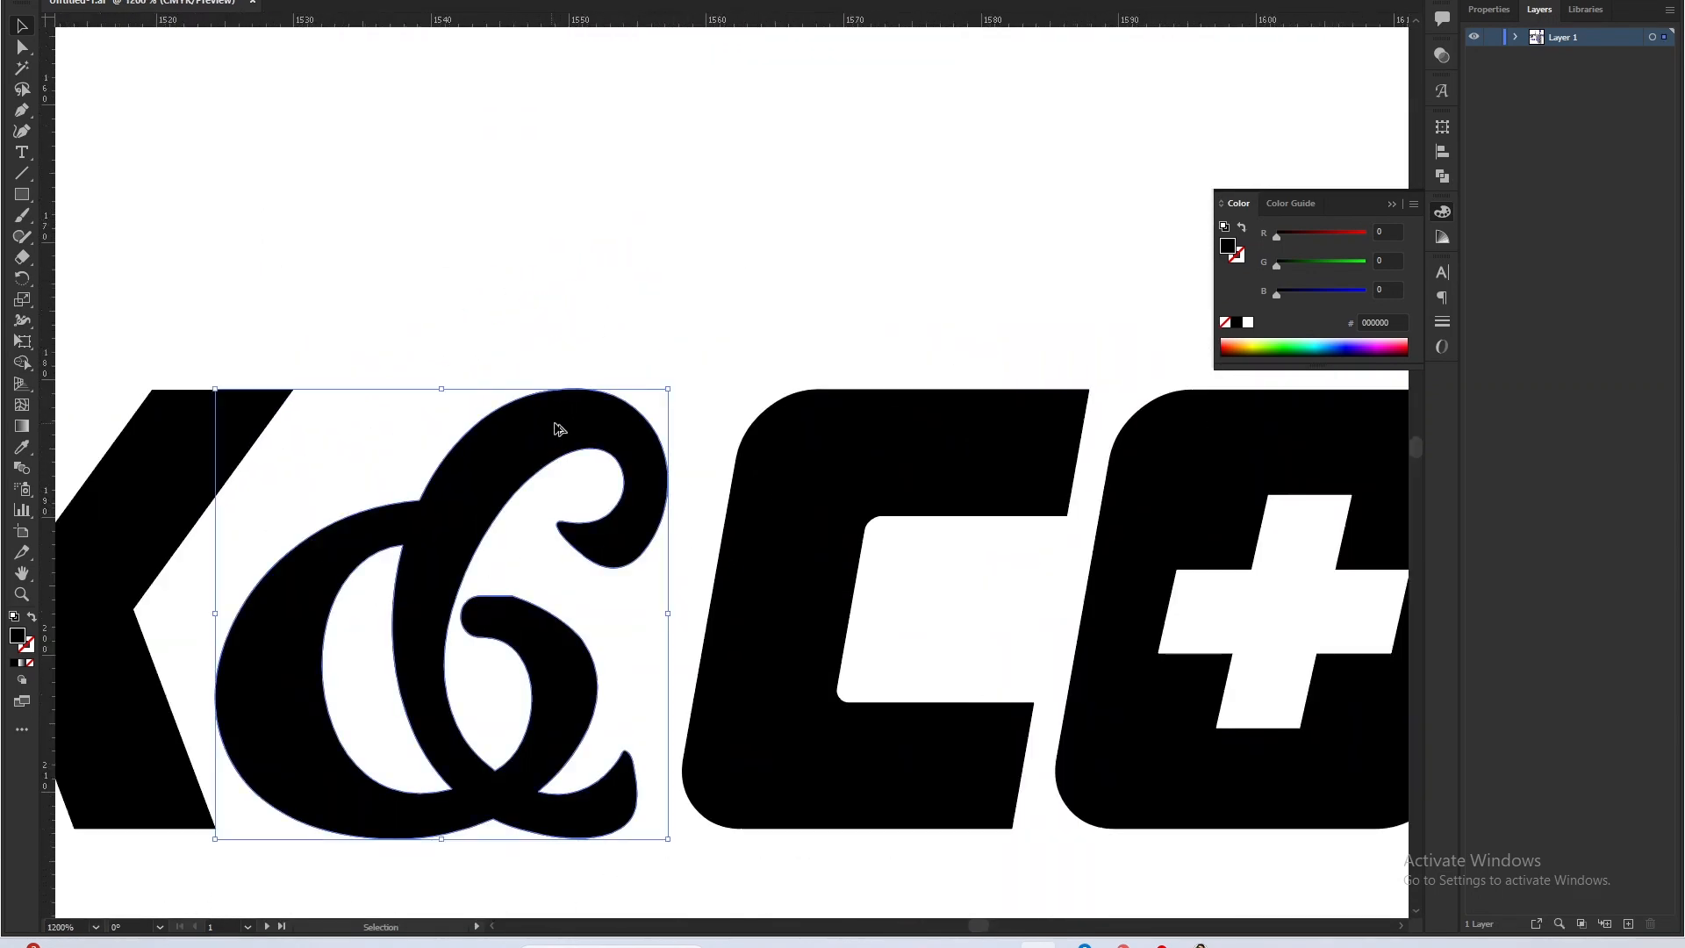
{"action": "scroll", "coordinate": [602, 315], "scroll_direction": "down", "scroll_amount": 2}
{"action": "left_click", "coordinate": [601, 308]}
{"action": "scroll", "coordinate": [634, 312], "scroll_direction": "down", "scroll_amount": 2}
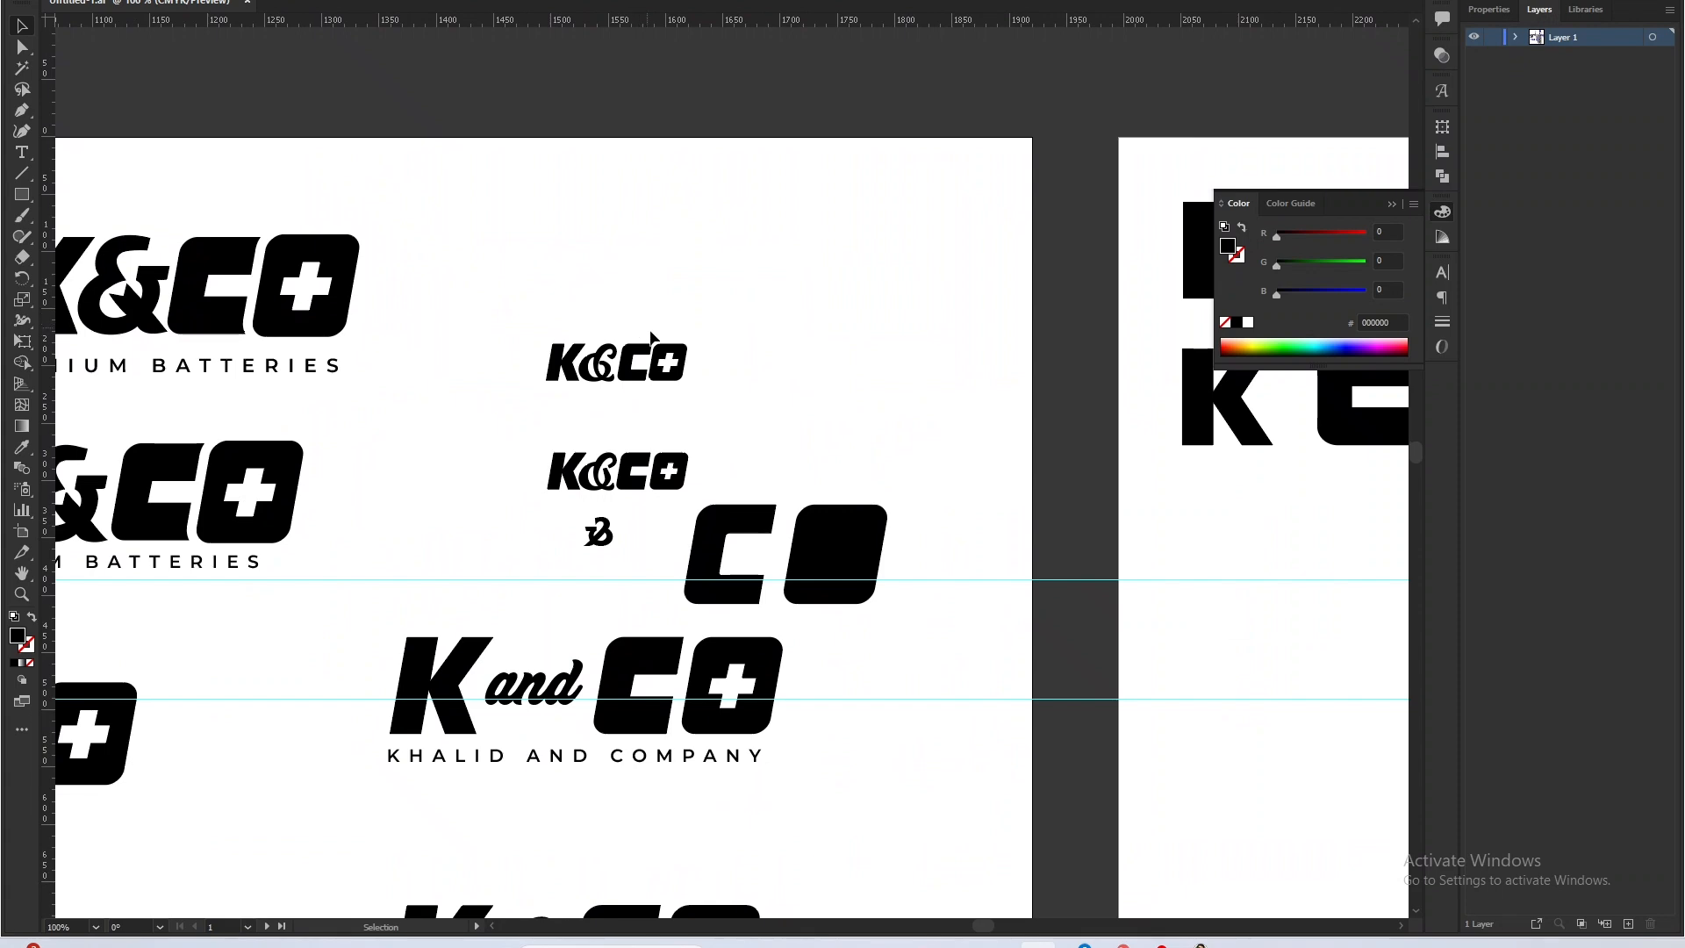
Survey the logo explorations on both artboards and review the two K&CO Lithium Batteries wordmarks.
{"action": "scroll", "coordinate": [711, 667], "scroll_direction": "down", "scroll_amount": 3}
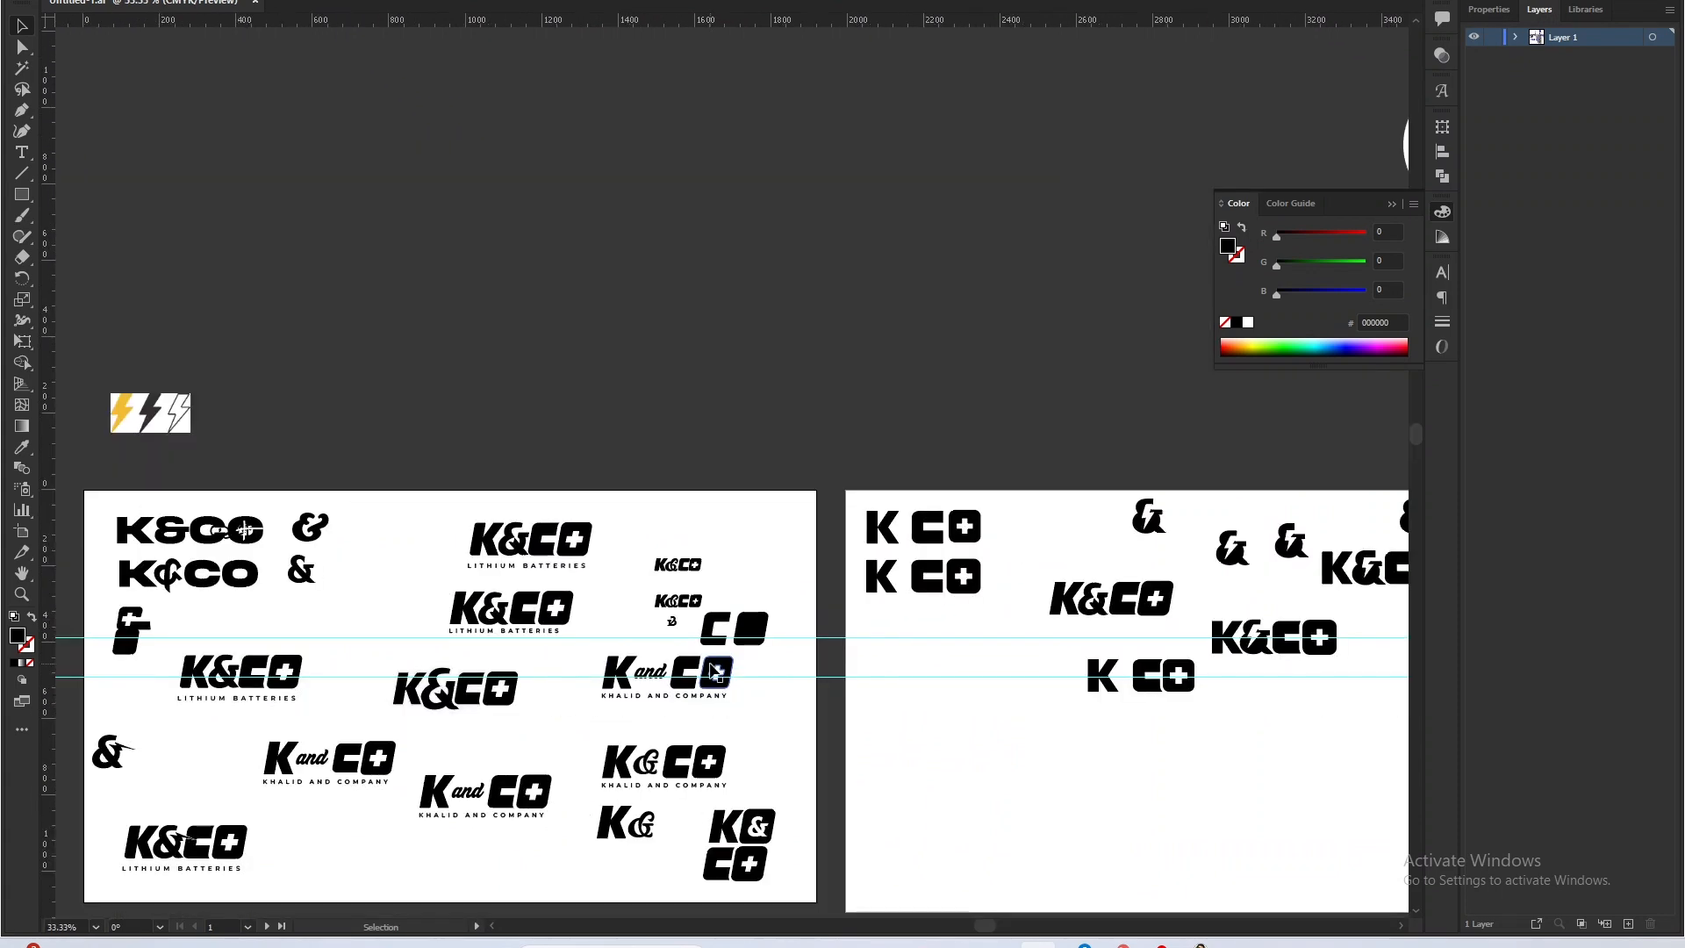
{"action": "scroll", "coordinate": [681, 809], "scroll_direction": "up", "scroll_amount": 1}
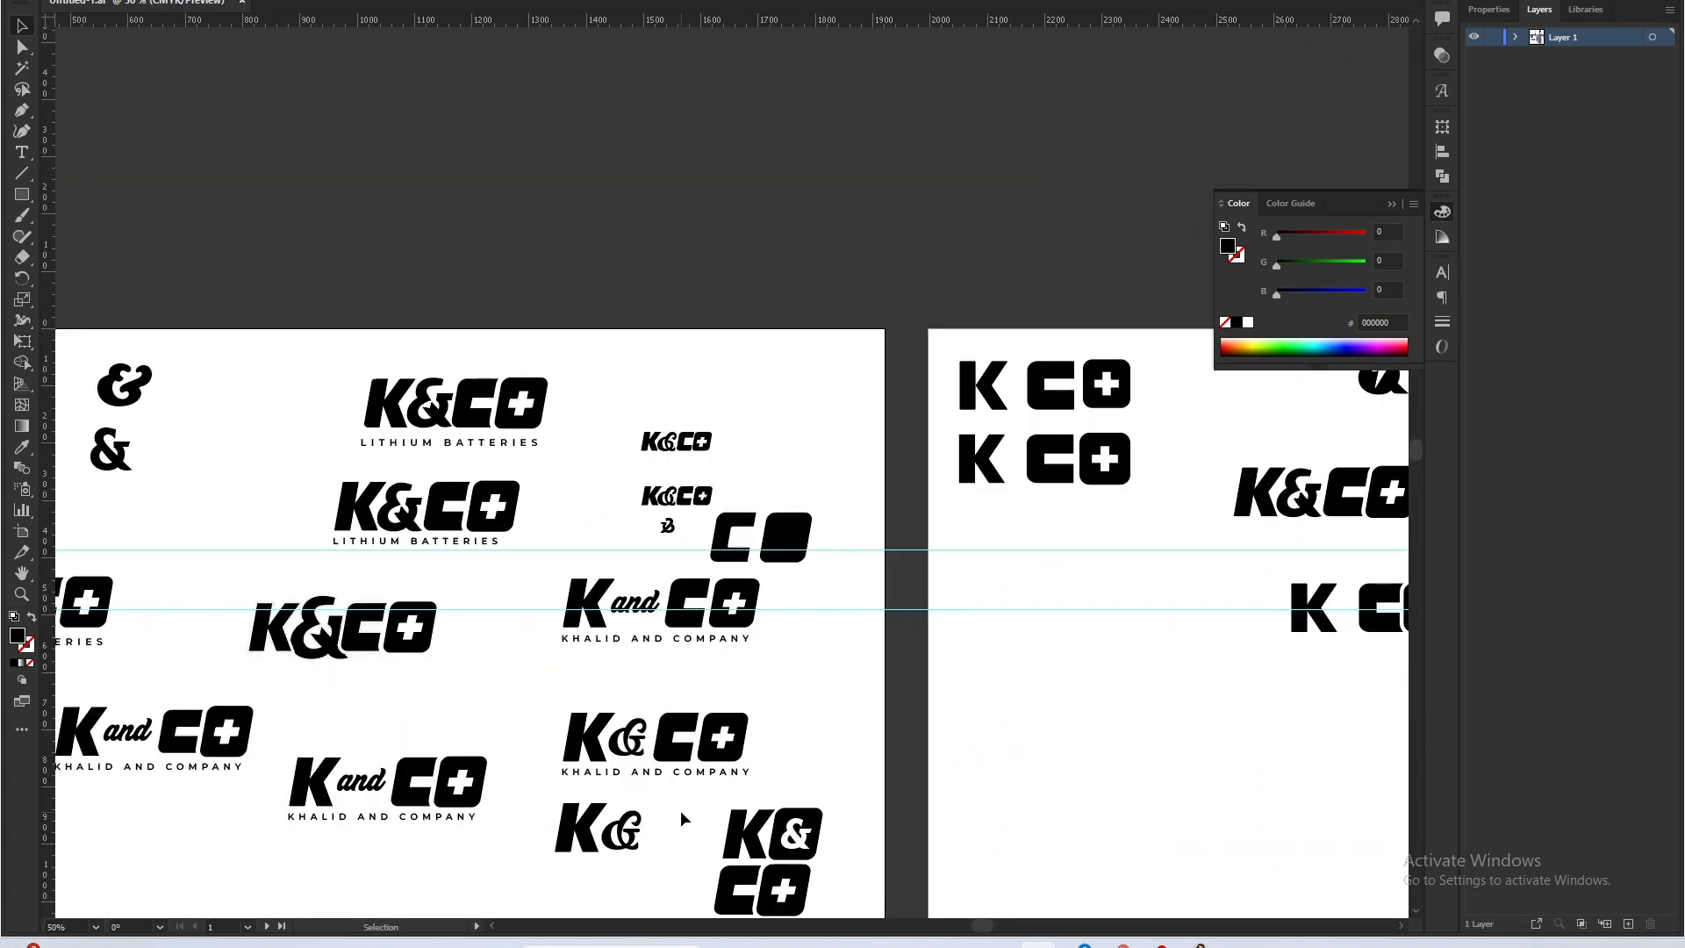
{"action": "scroll", "coordinate": [671, 804], "scroll_direction": "up", "scroll_amount": 3}
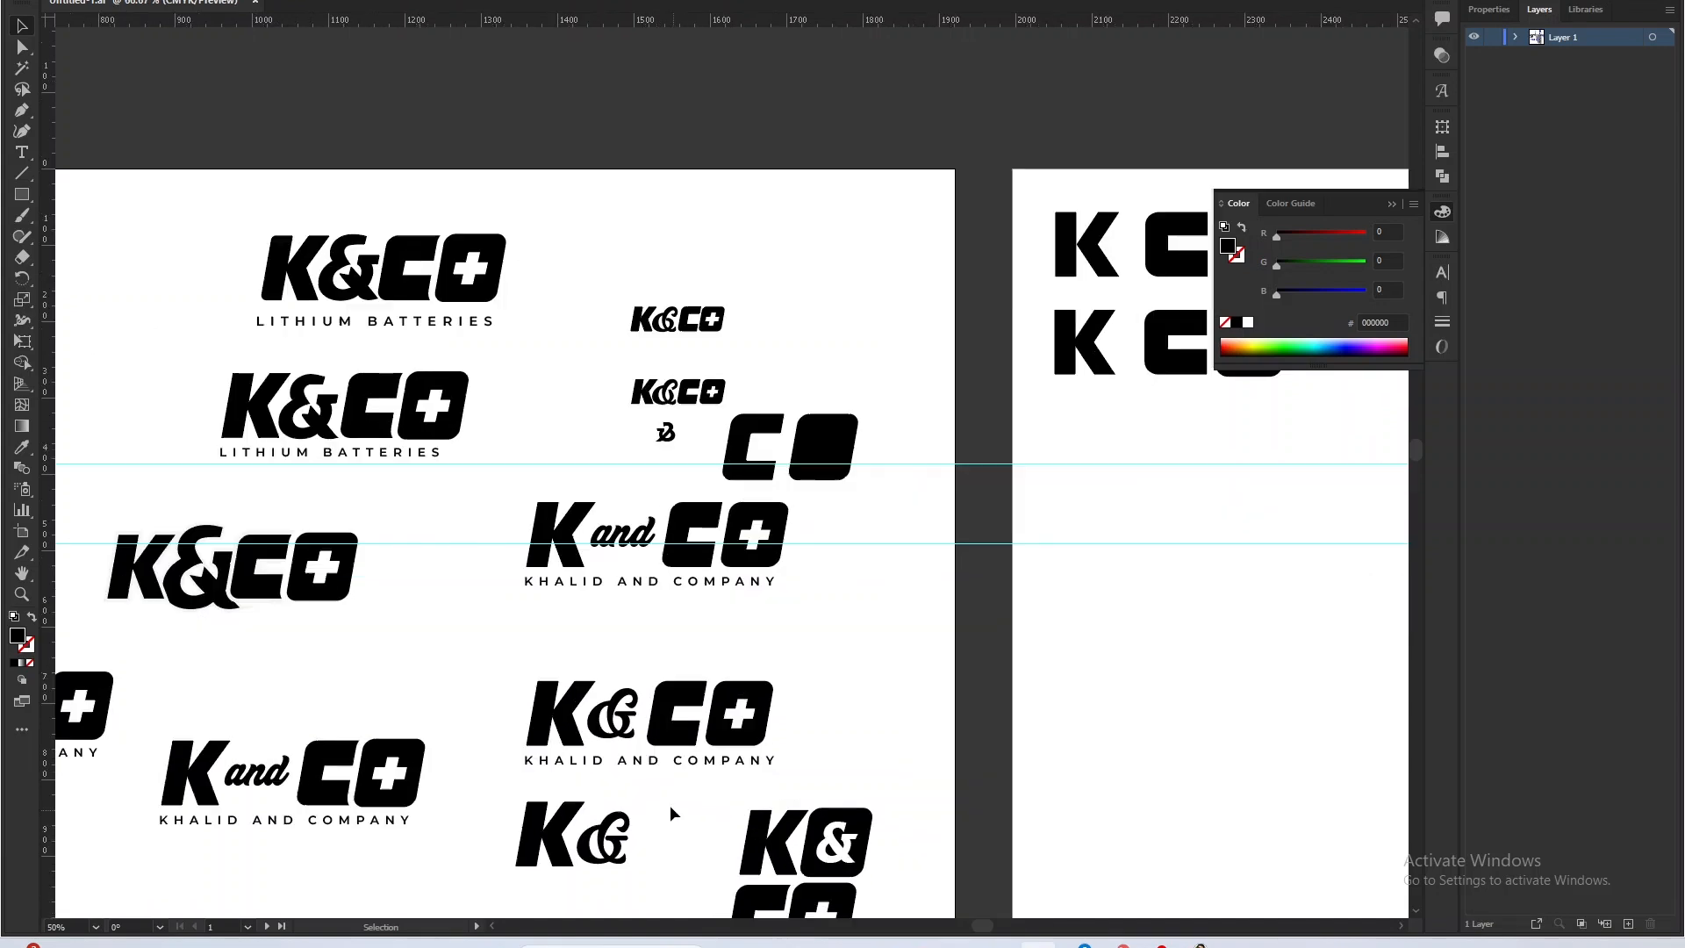
{"action": "scroll", "coordinate": [630, 837], "scroll_direction": "down", "scroll_amount": 4}
{"action": "scroll", "coordinate": [427, 599], "scroll_direction": "up", "scroll_amount": 4}
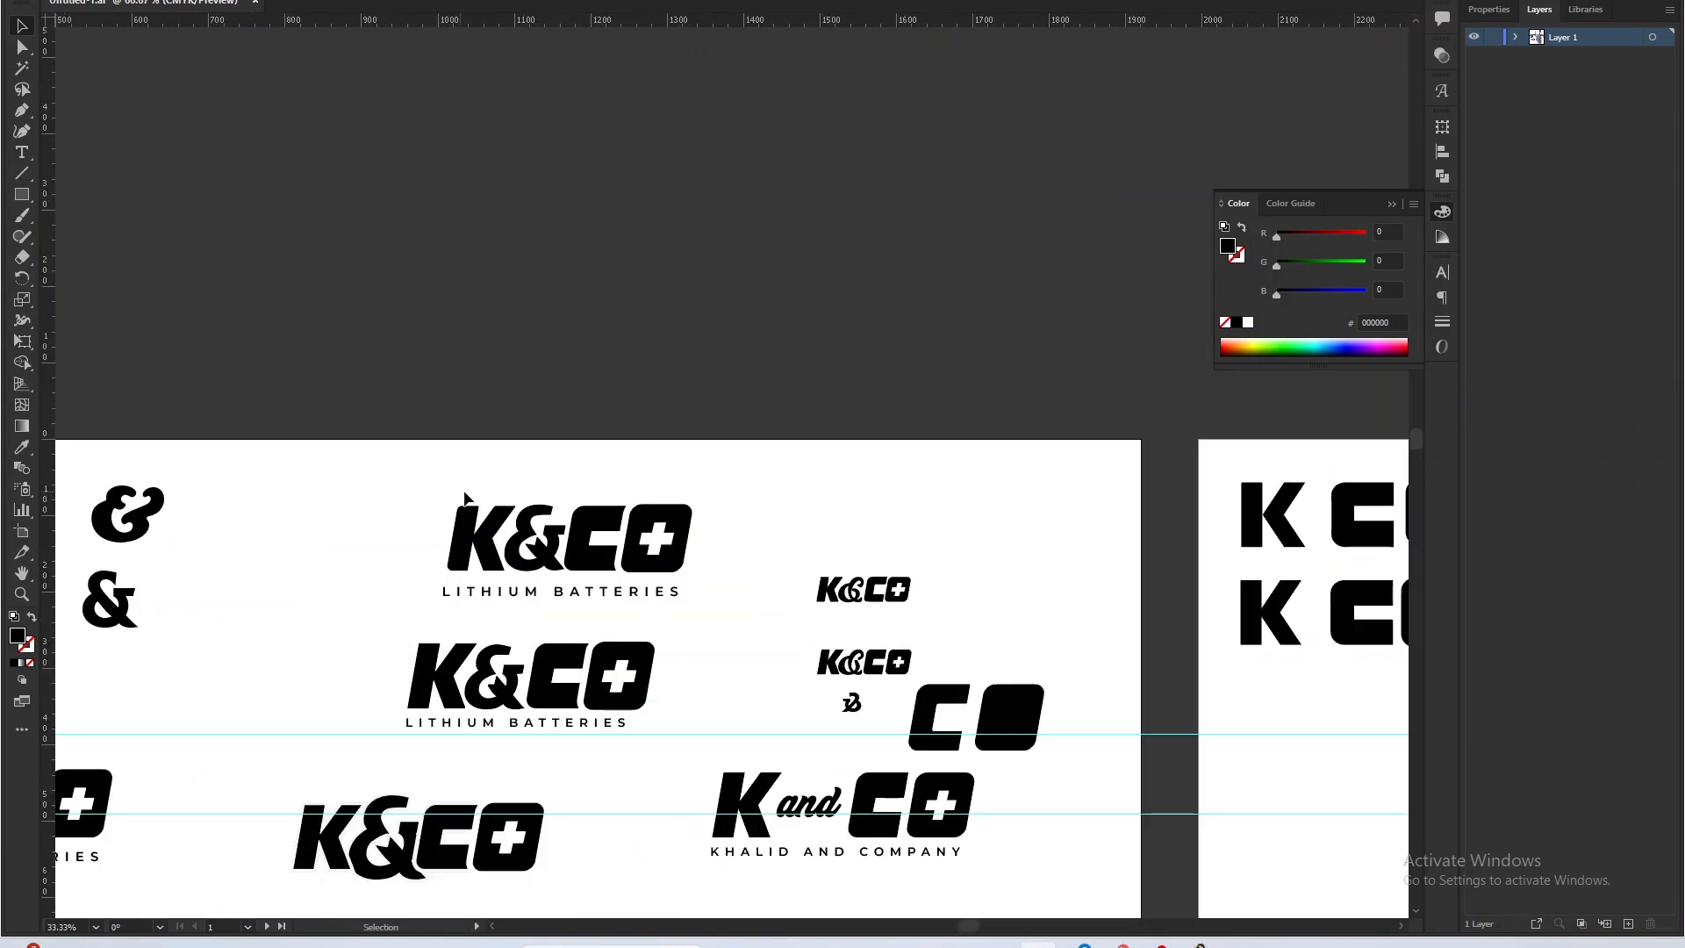
{"action": "scroll", "coordinate": [515, 482], "scroll_direction": "down", "scroll_amount": 4}
{"action": "scroll", "coordinate": [539, 700], "scroll_direction": "up", "scroll_amount": 3}
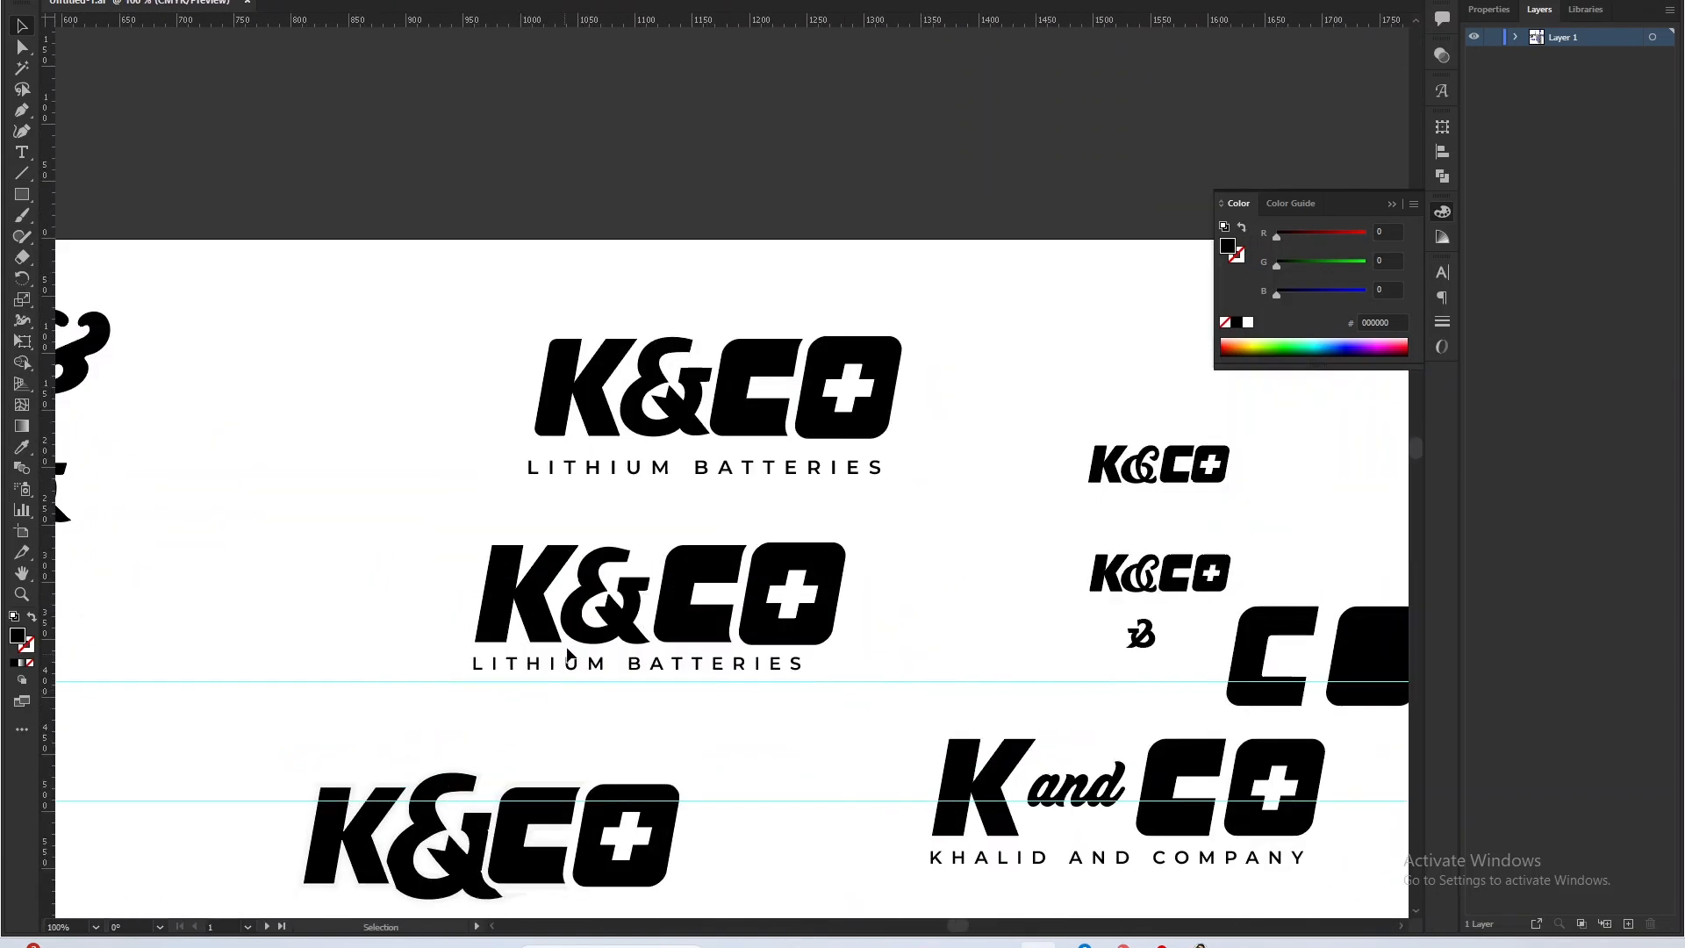
Inspect the oversized ampersand, its pale offset outline and its fit between K and C in the K&CO wordmark without a tagline.
{"action": "left_click", "coordinate": [643, 428]}
{"action": "scroll", "coordinate": [643, 428], "scroll_direction": "down", "scroll_amount": 3}
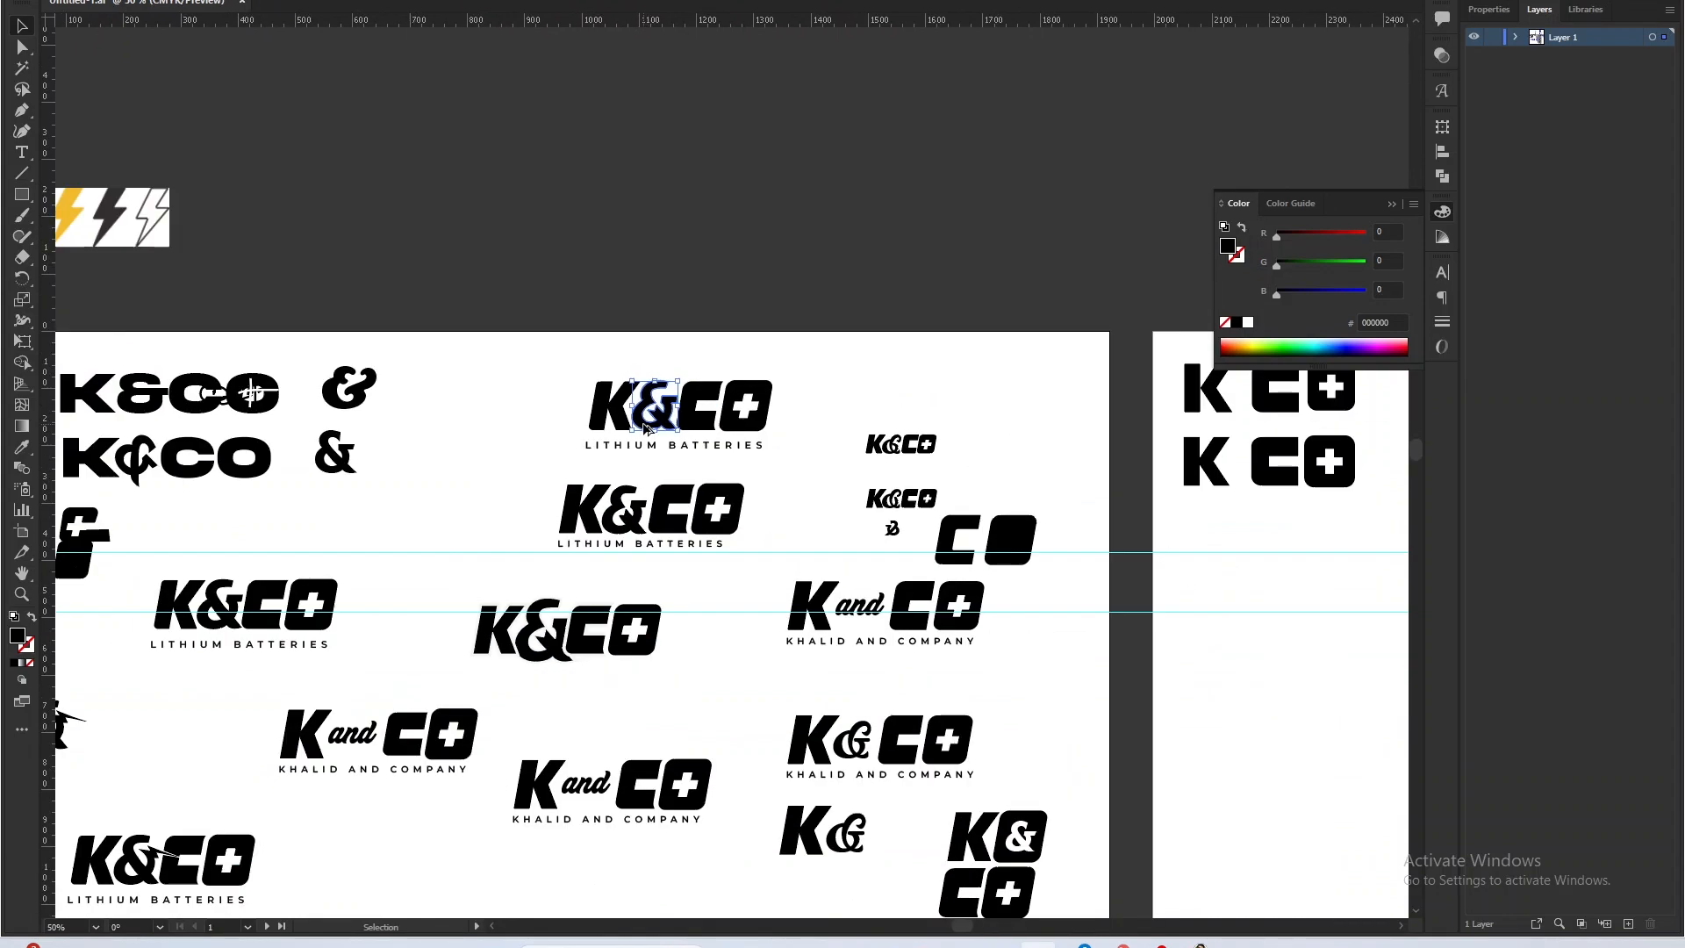
{"action": "scroll", "coordinate": [576, 672], "scroll_direction": "up", "scroll_amount": 4}
{"action": "left_click", "coordinate": [521, 607]}
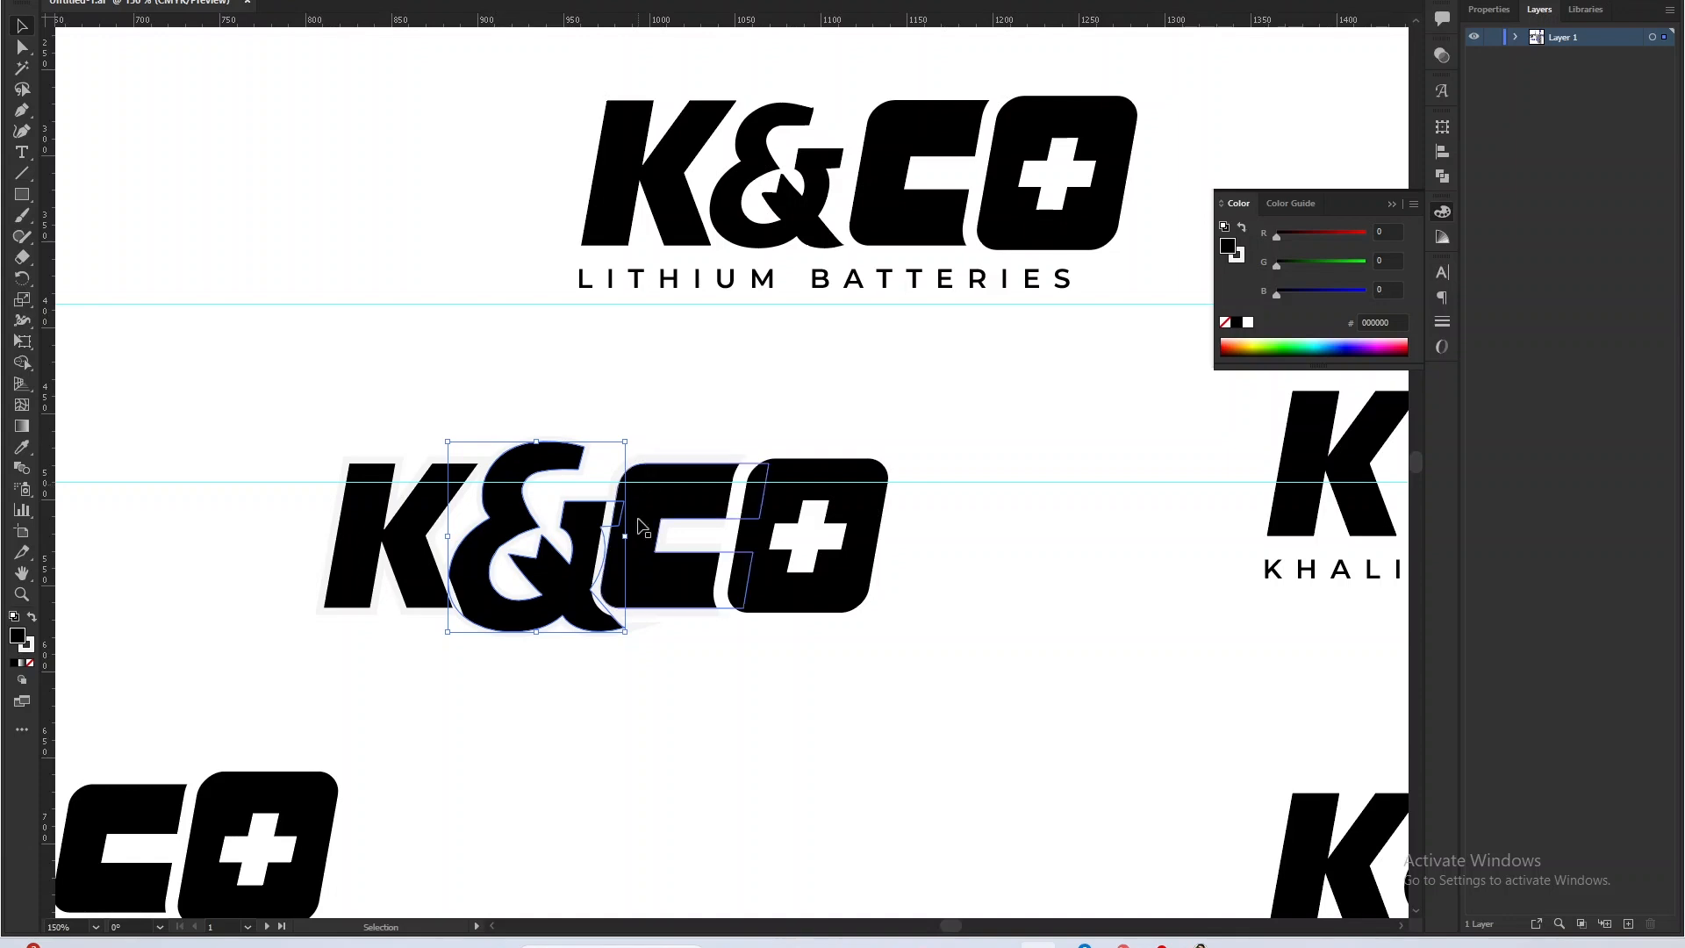
{"action": "scroll", "coordinate": [641, 568], "scroll_direction": "up", "scroll_amount": 1}
{"action": "left_click", "coordinate": [791, 725]}
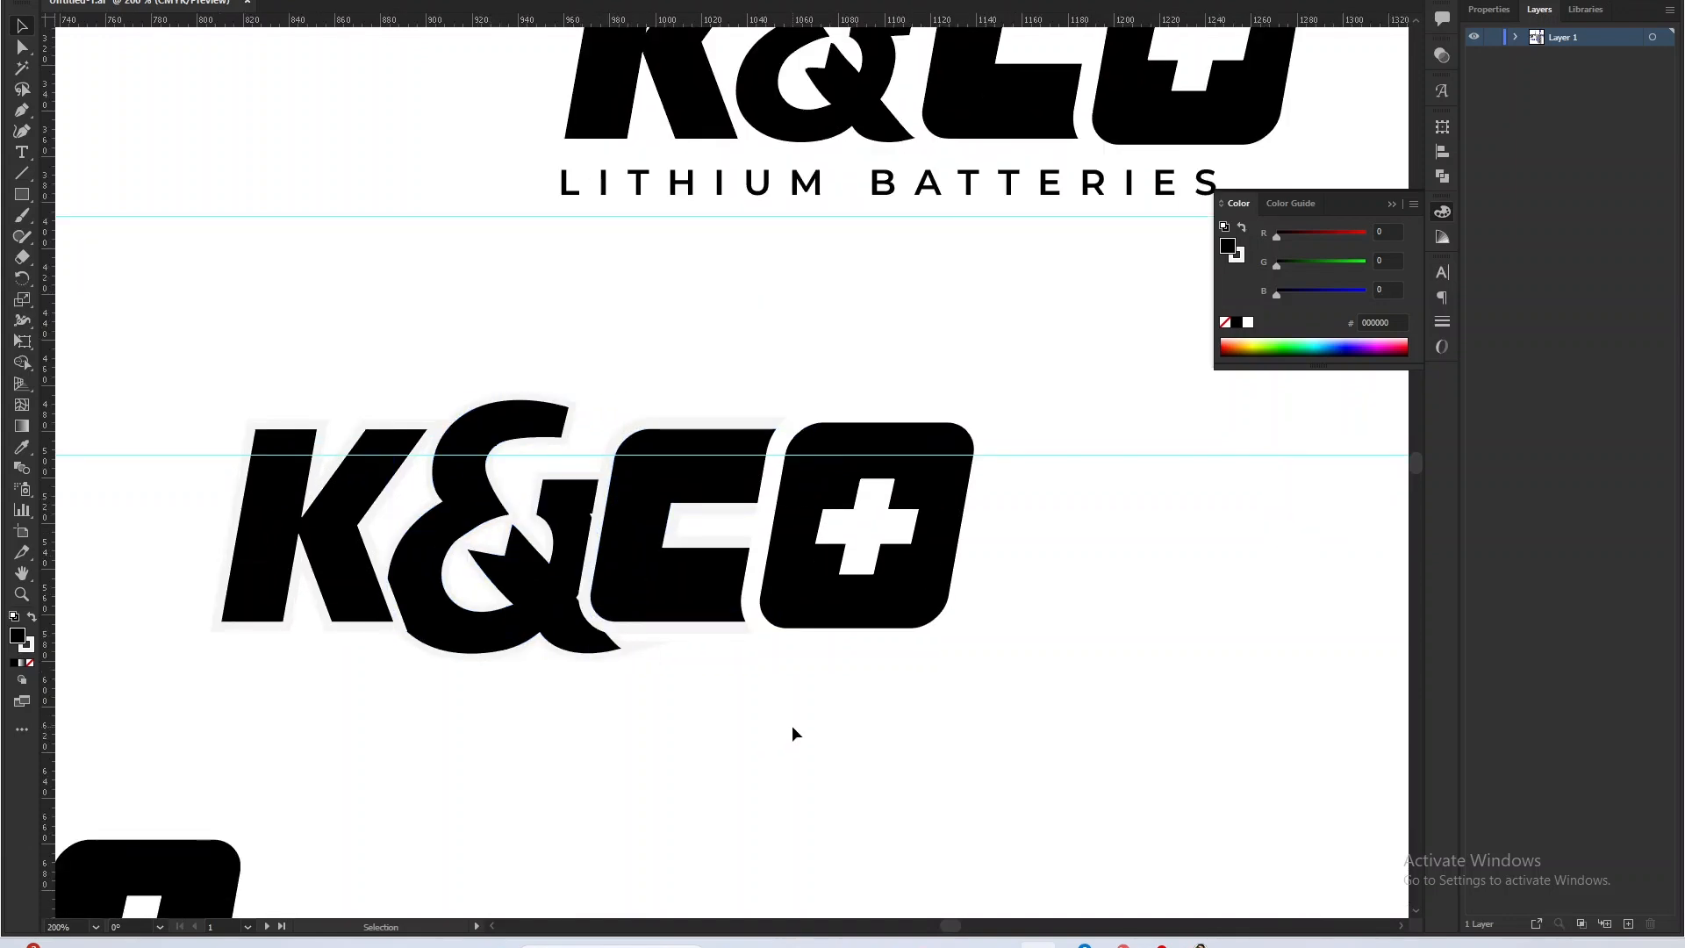
{"action": "scroll", "coordinate": [793, 725], "scroll_direction": "down", "scroll_amount": 2}
{"action": "scroll", "coordinate": [764, 663], "scroll_direction": "up", "scroll_amount": 2}
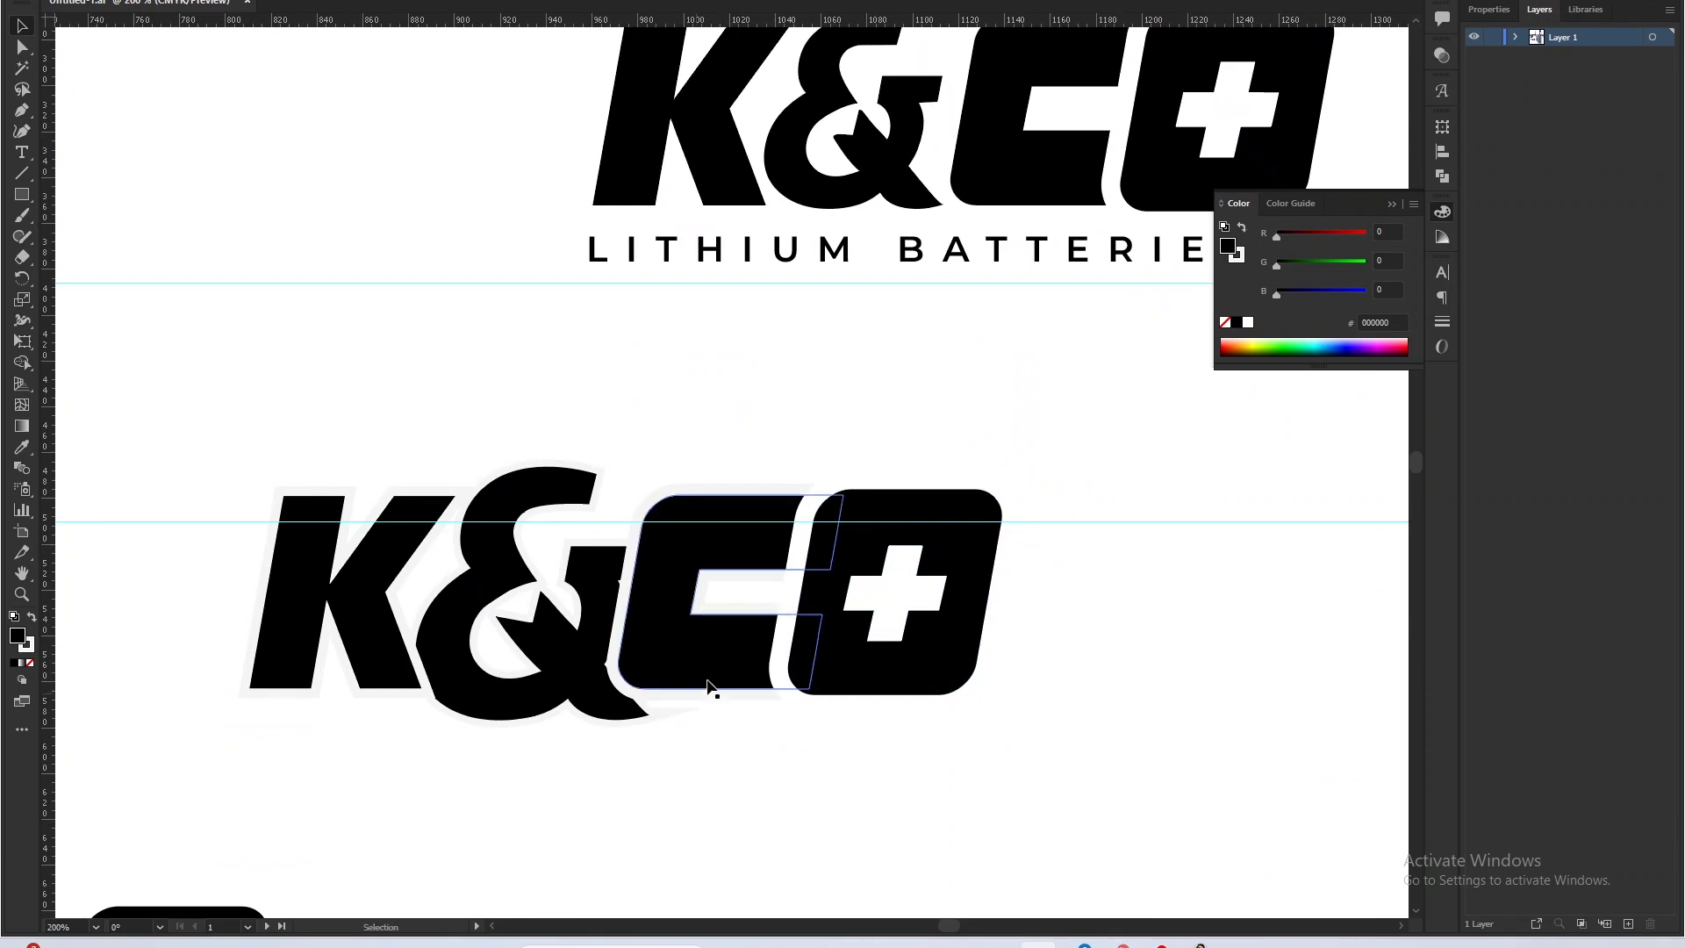
{"action": "scroll", "coordinate": [708, 684], "scroll_direction": "down", "scroll_amount": 4}
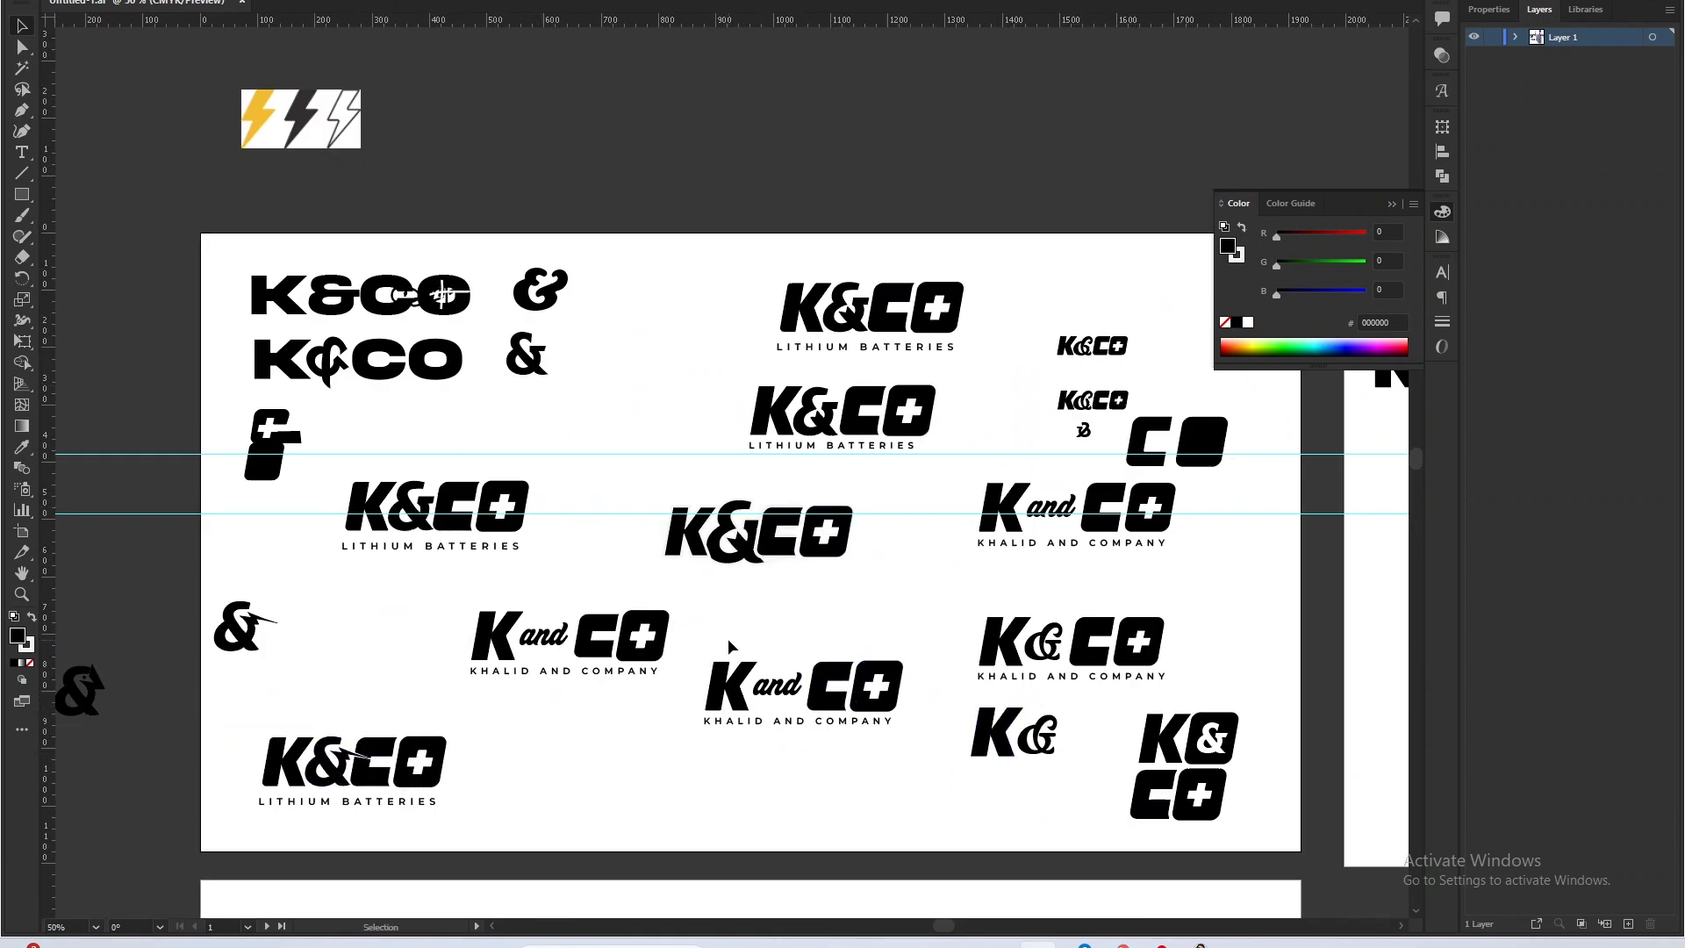
Examine the script "and" between the K and CO in the lower wordmark on the first artboard.
{"action": "scroll", "coordinate": [804, 724], "scroll_direction": "up", "scroll_amount": 3}
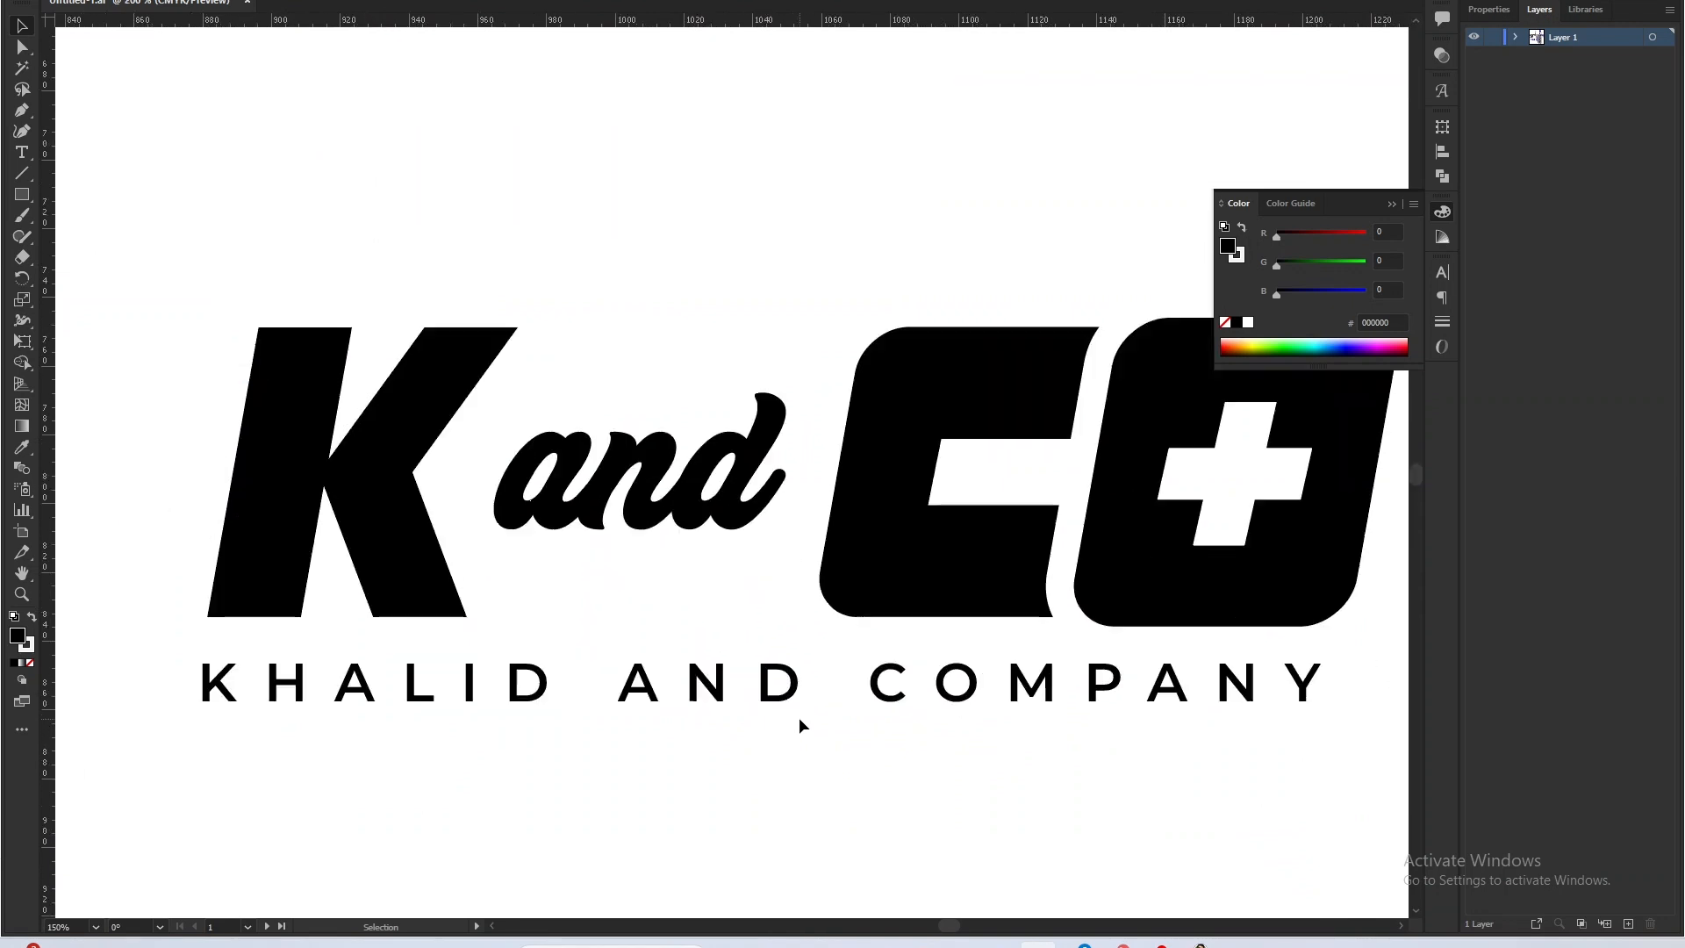
{"action": "left_click_drag", "start_coordinate": [771, 606], "coordinate": [579, 648]}
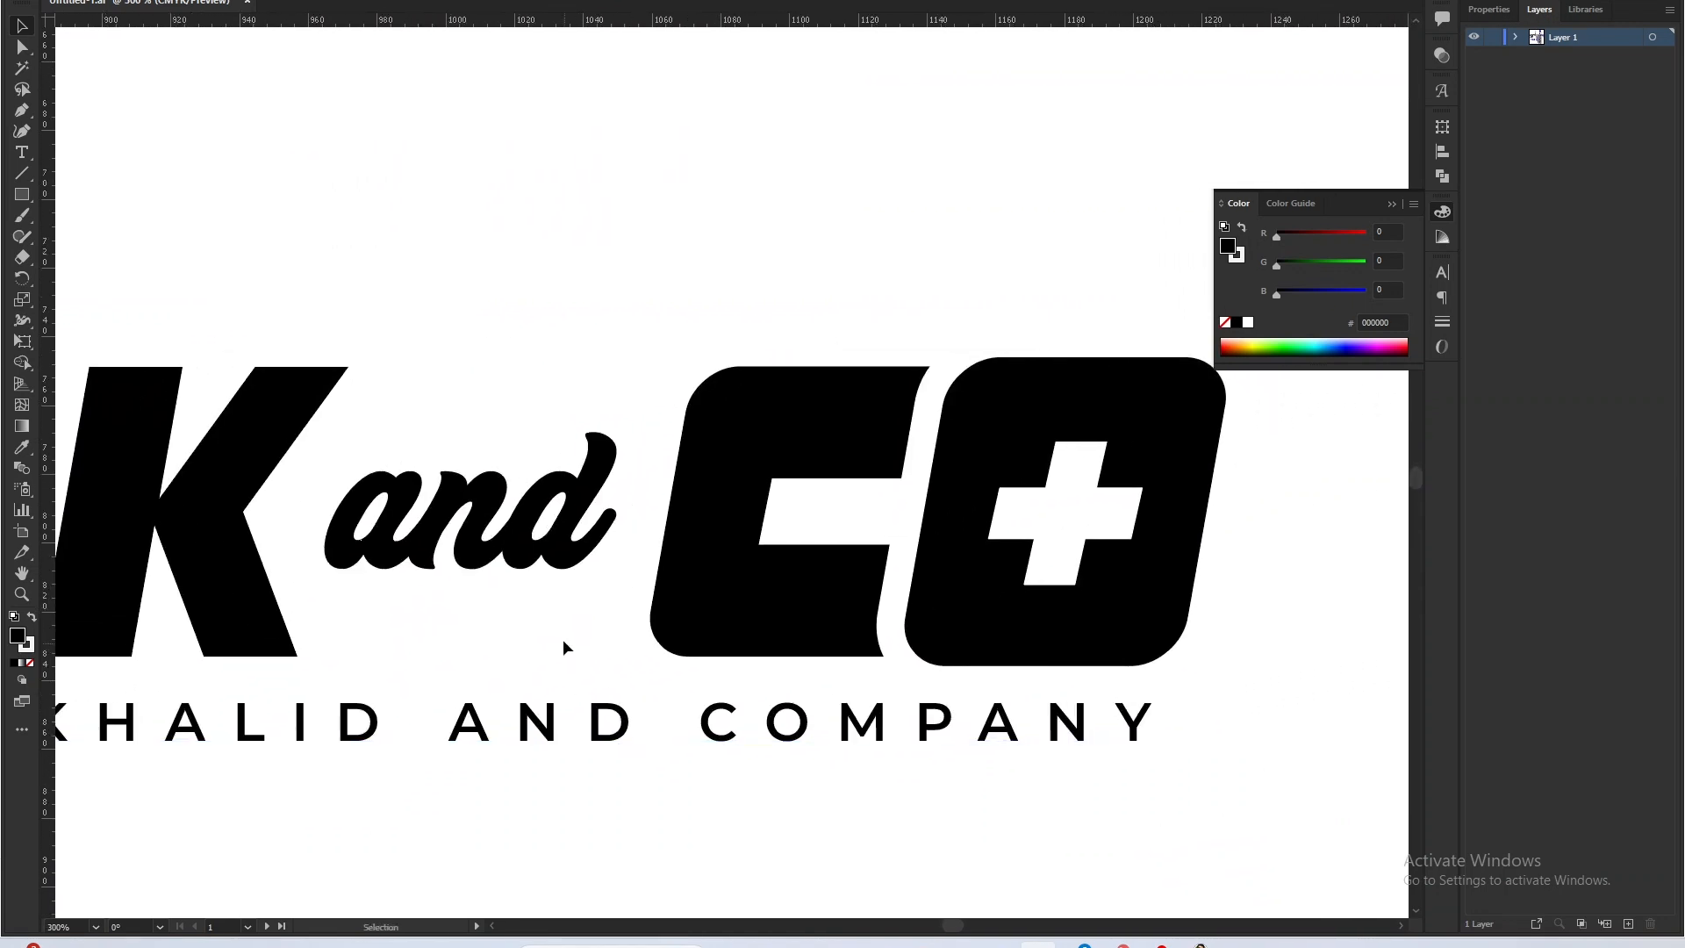
{"action": "scroll", "coordinate": [562, 639], "scroll_direction": "down", "scroll_amount": 2}
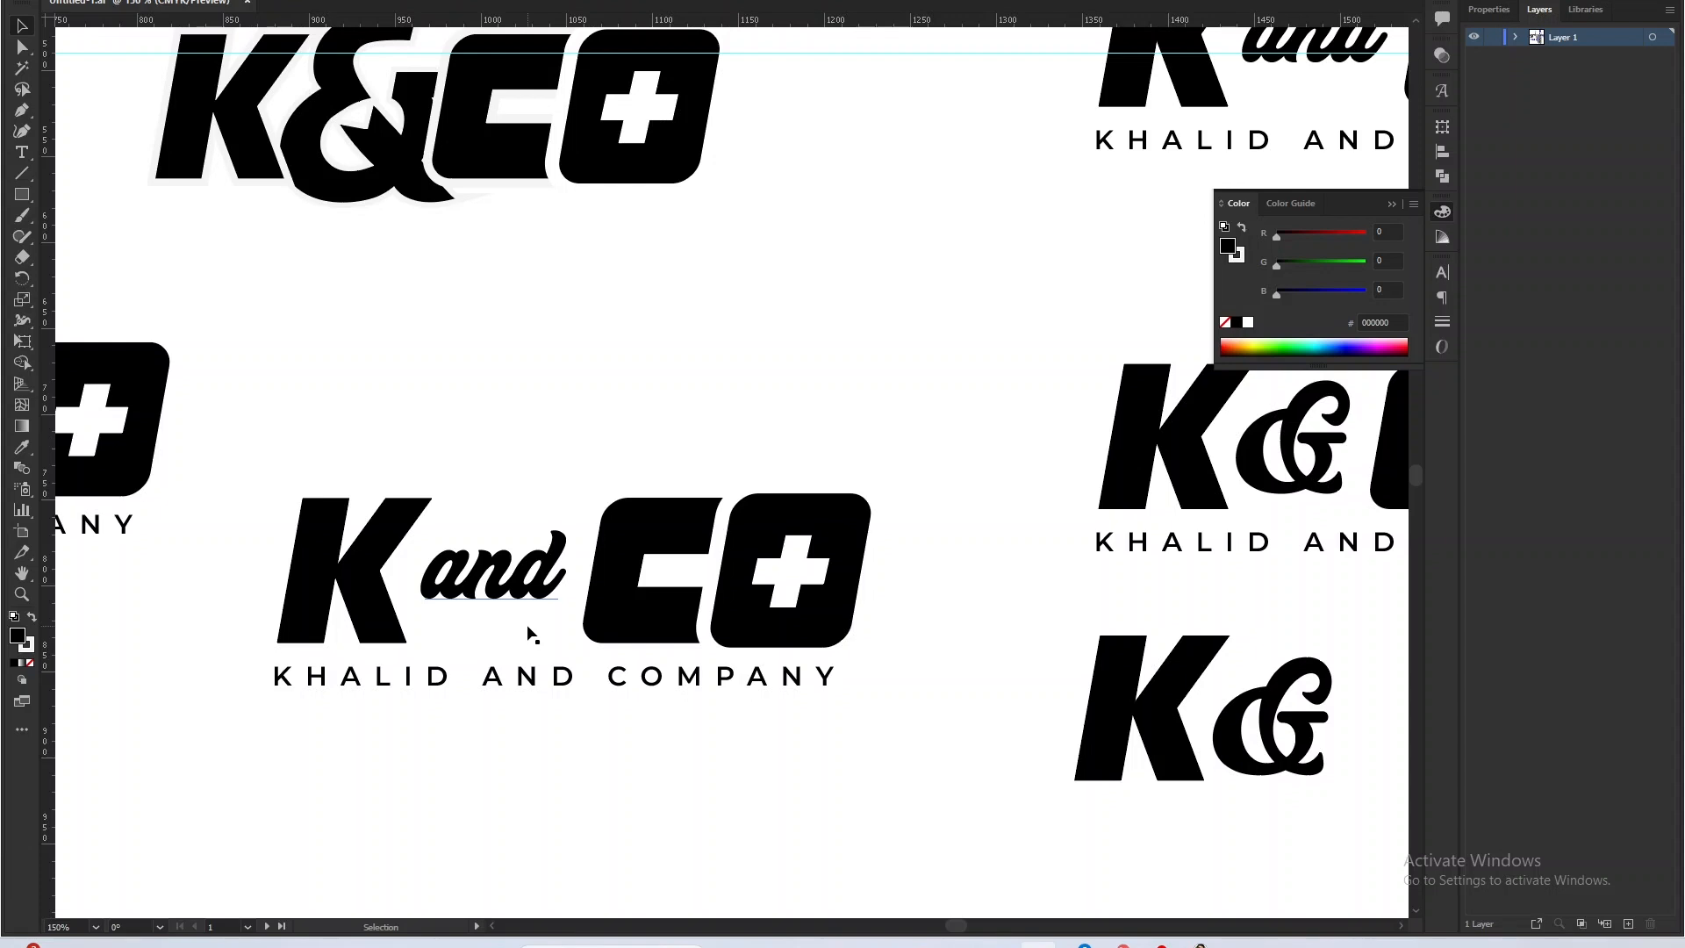
{"action": "scroll", "coordinate": [525, 589], "scroll_direction": "up", "scroll_amount": 1}
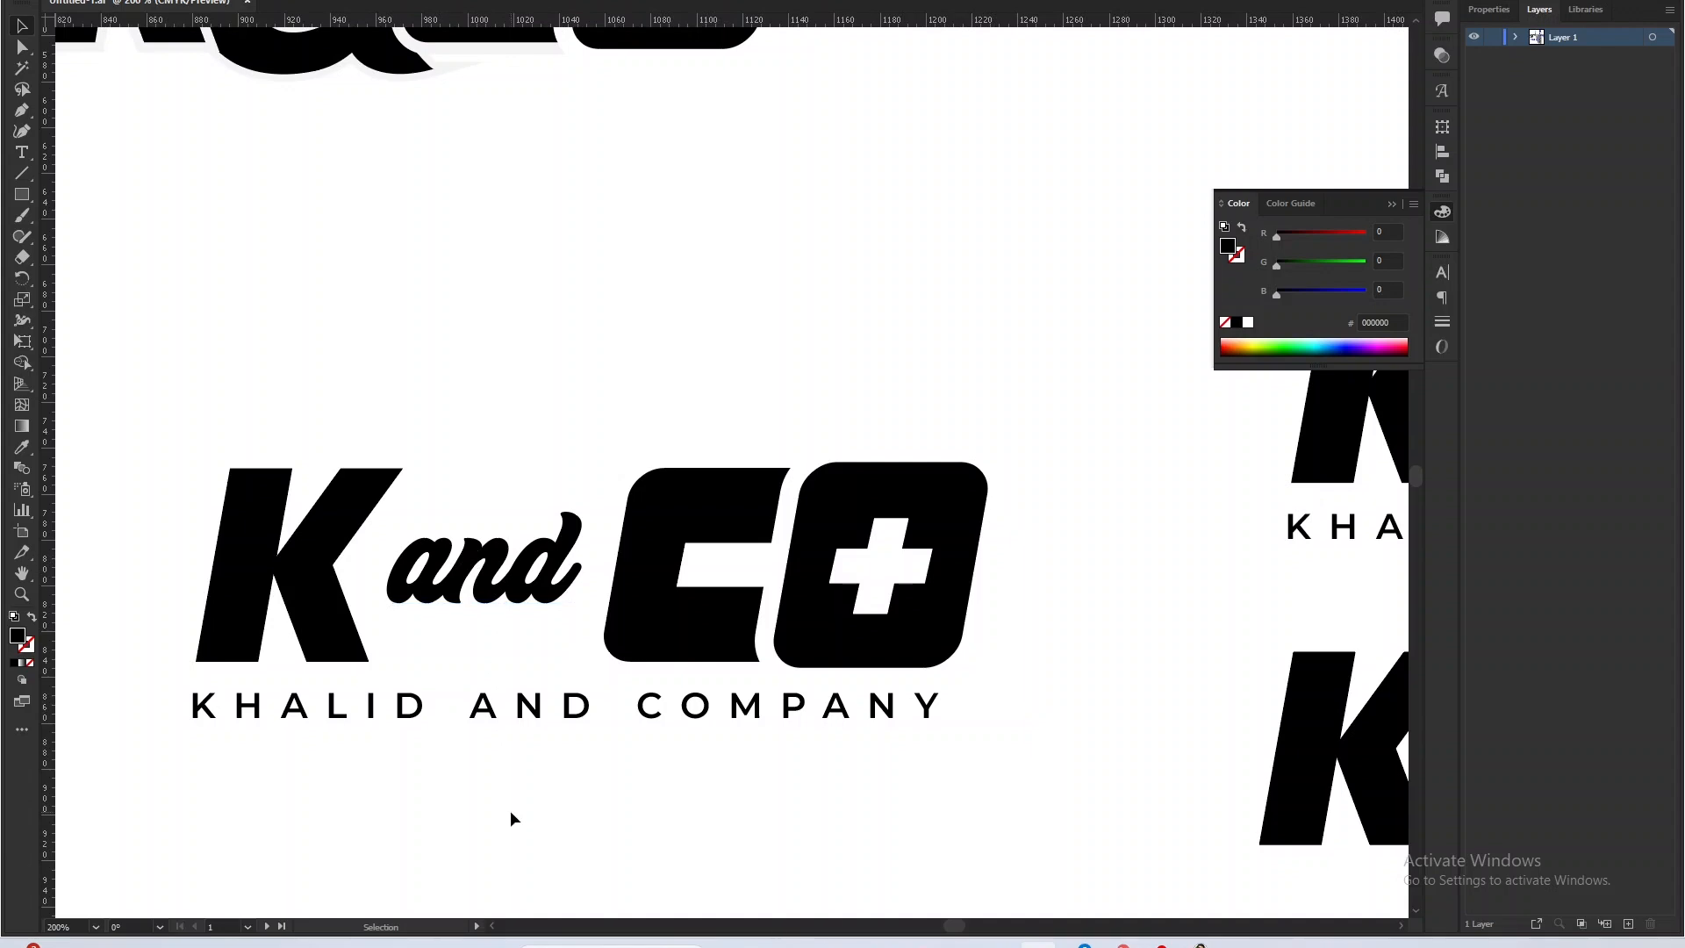
{"action": "scroll", "coordinate": [512, 818], "scroll_direction": "down", "scroll_amount": 2}
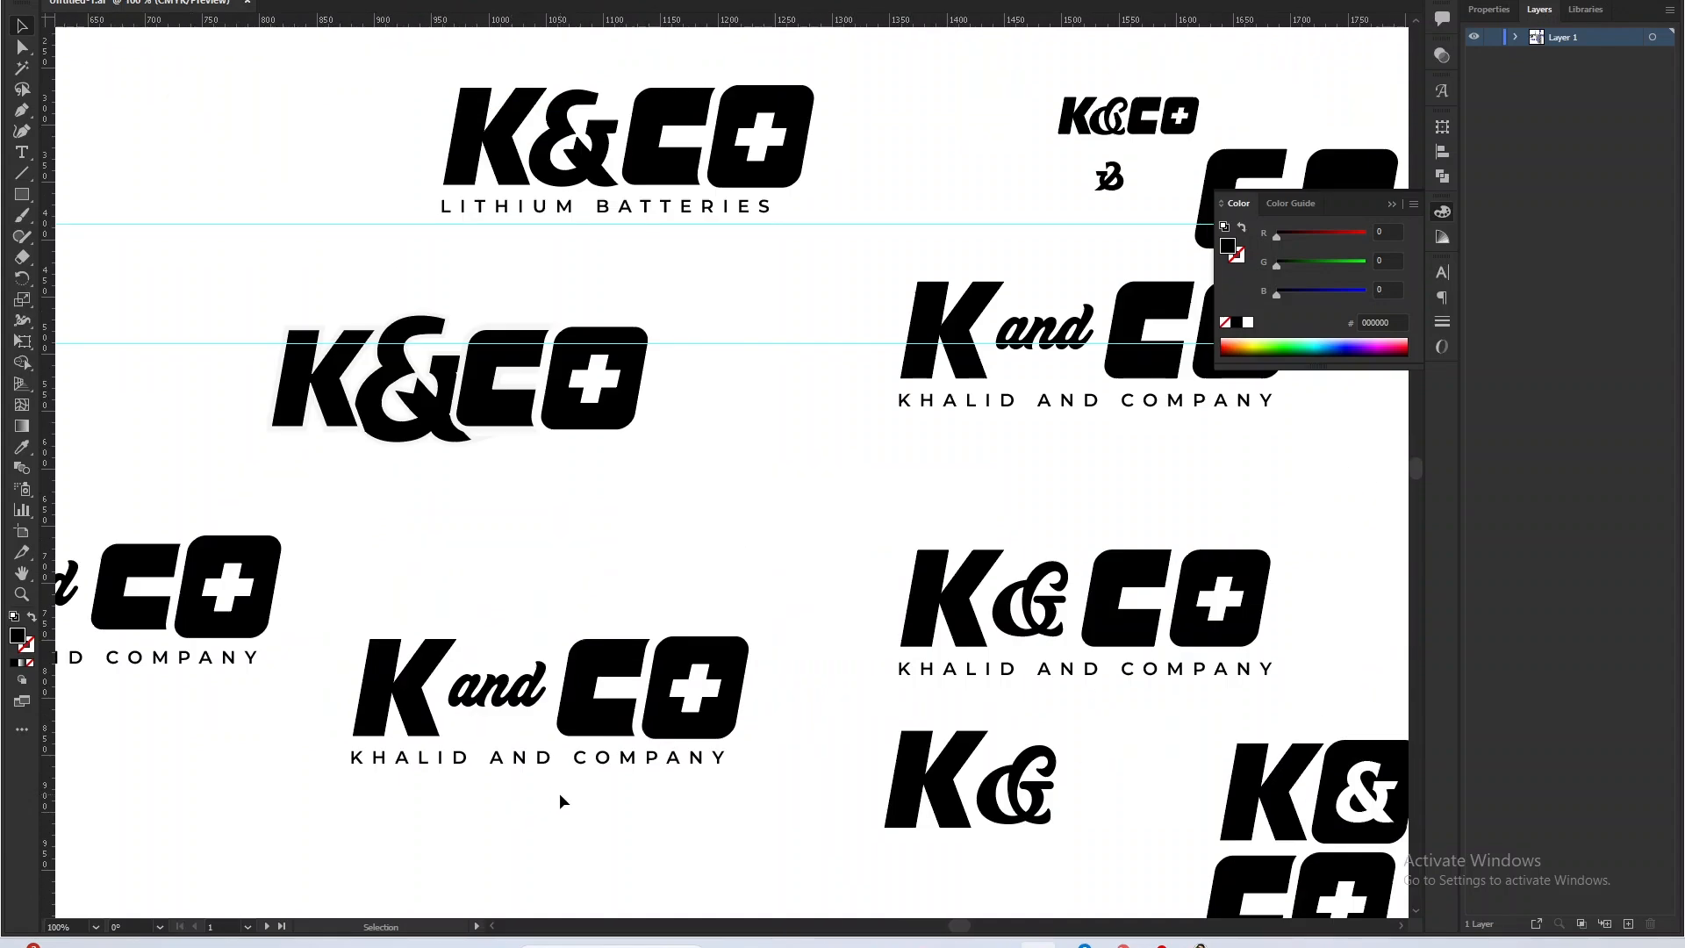
Review the upright K CO letter studies and examine the uppermost lightning-bolt ampersand on the third artboard.
{"action": "scroll", "coordinate": [560, 792], "scroll_direction": "down", "scroll_amount": 3}
{"action": "scroll", "coordinate": [403, 324], "scroll_direction": "up", "scroll_amount": 1}
{"action": "scroll", "coordinate": [328, 332], "scroll_direction": "up", "scroll_amount": 2}
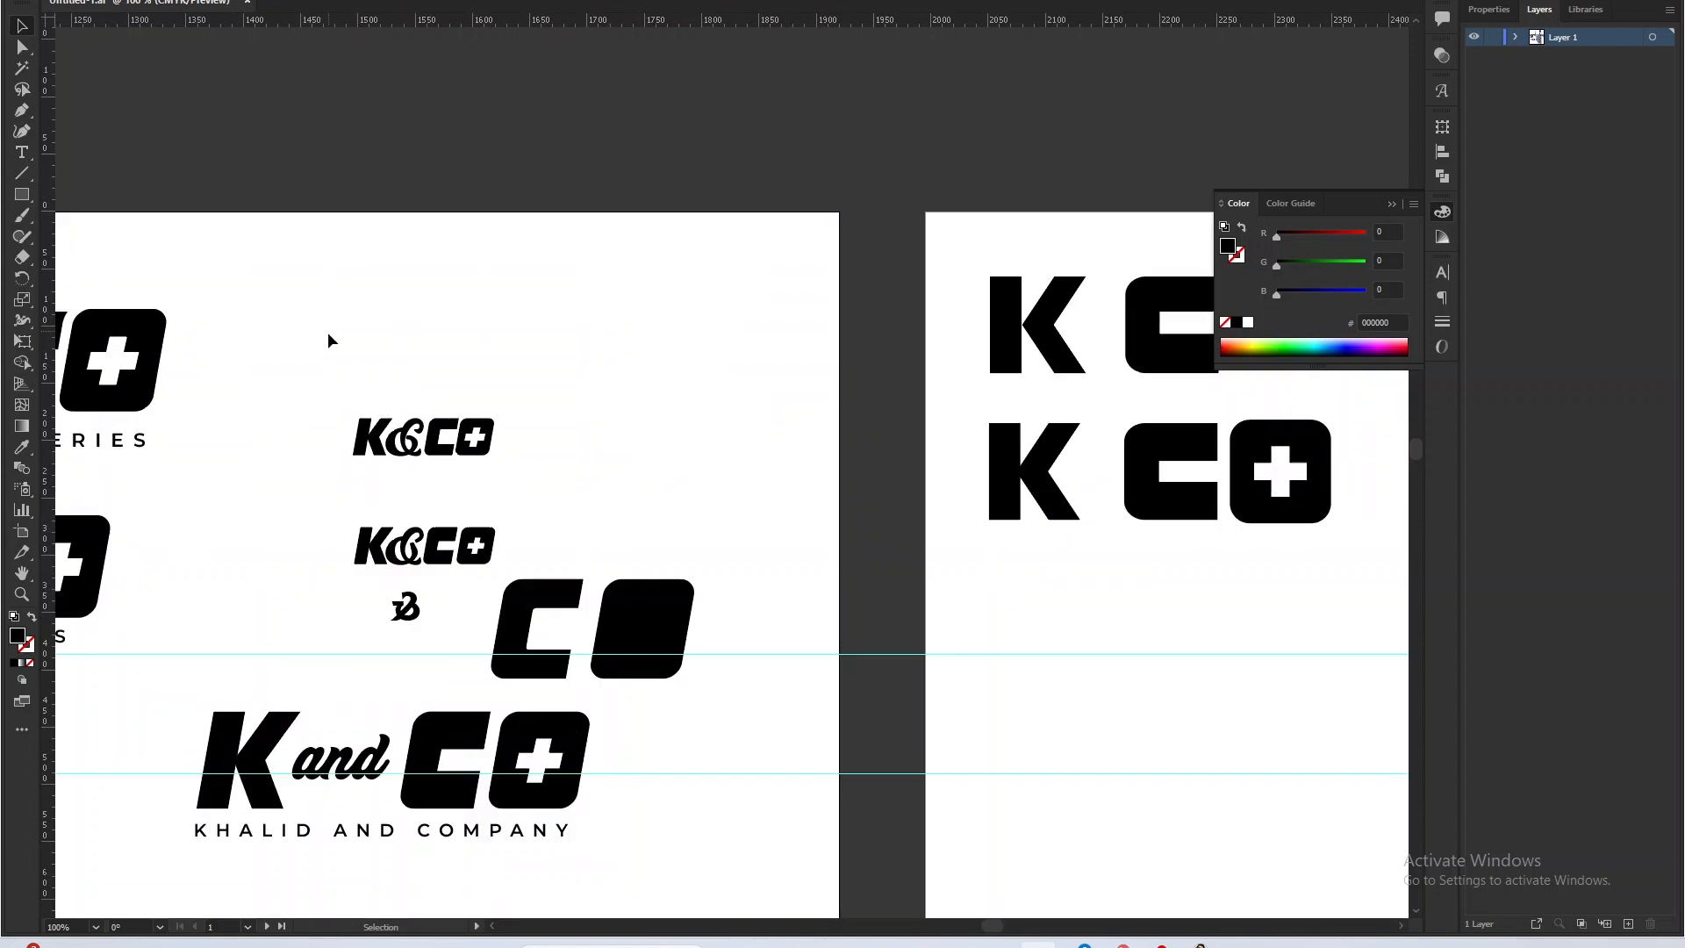
{"action": "left_click_drag", "start_coordinate": [1024, 515], "coordinate": [686, 482]}
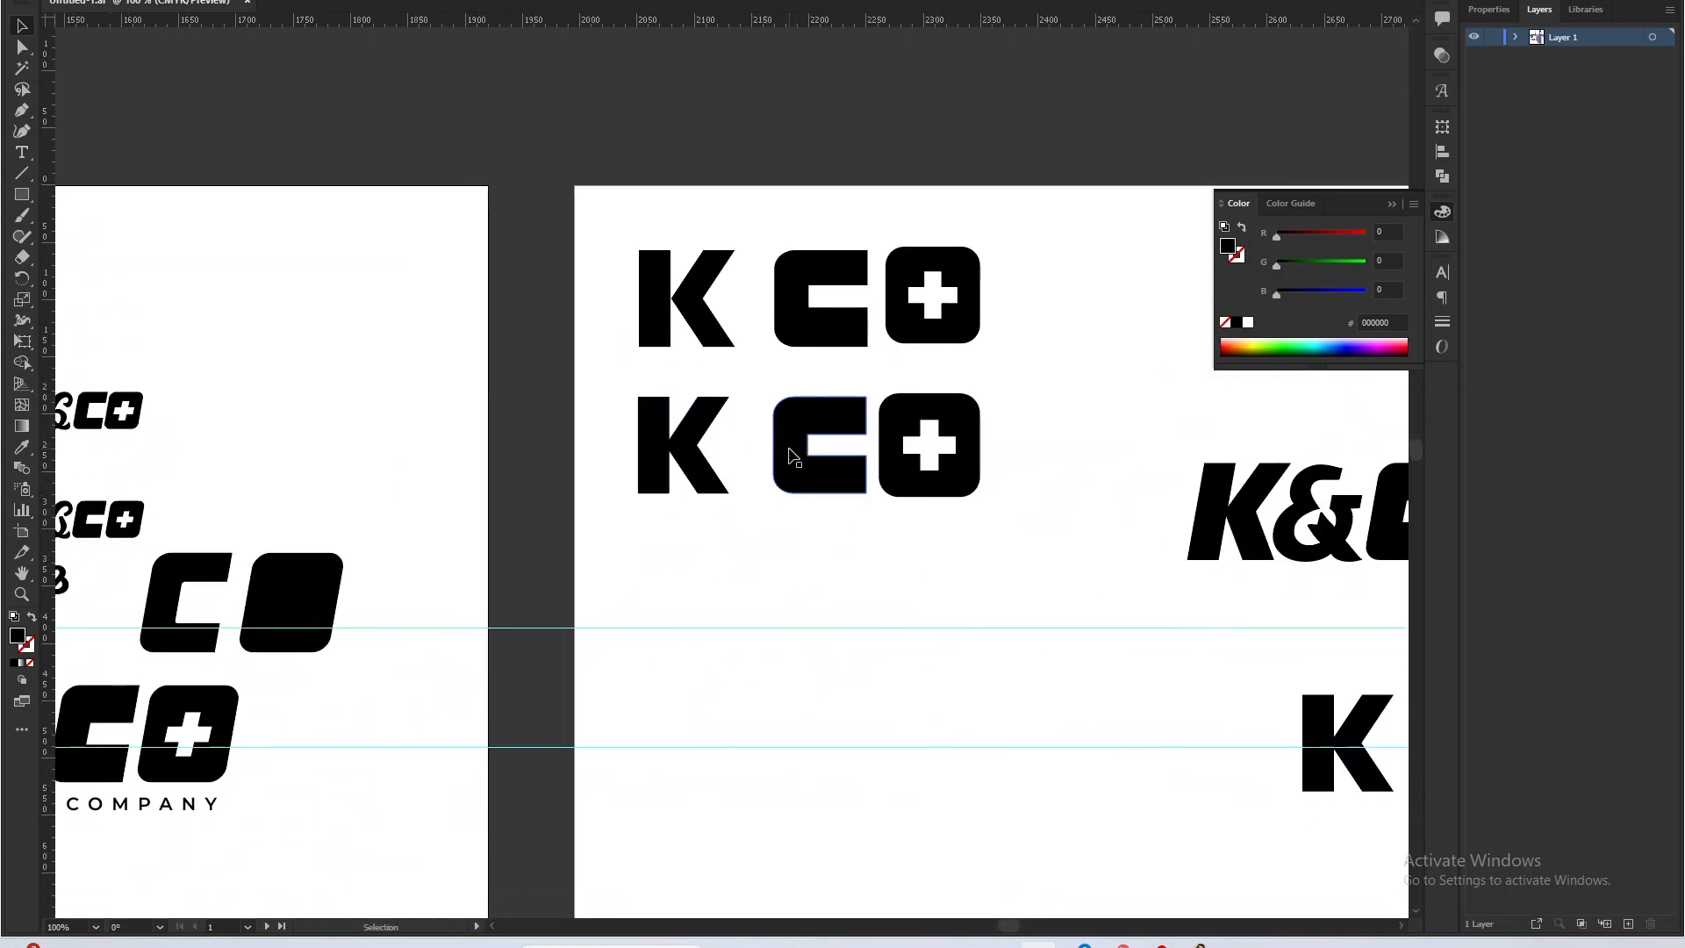
{"action": "key", "text": "alt+Tab"}
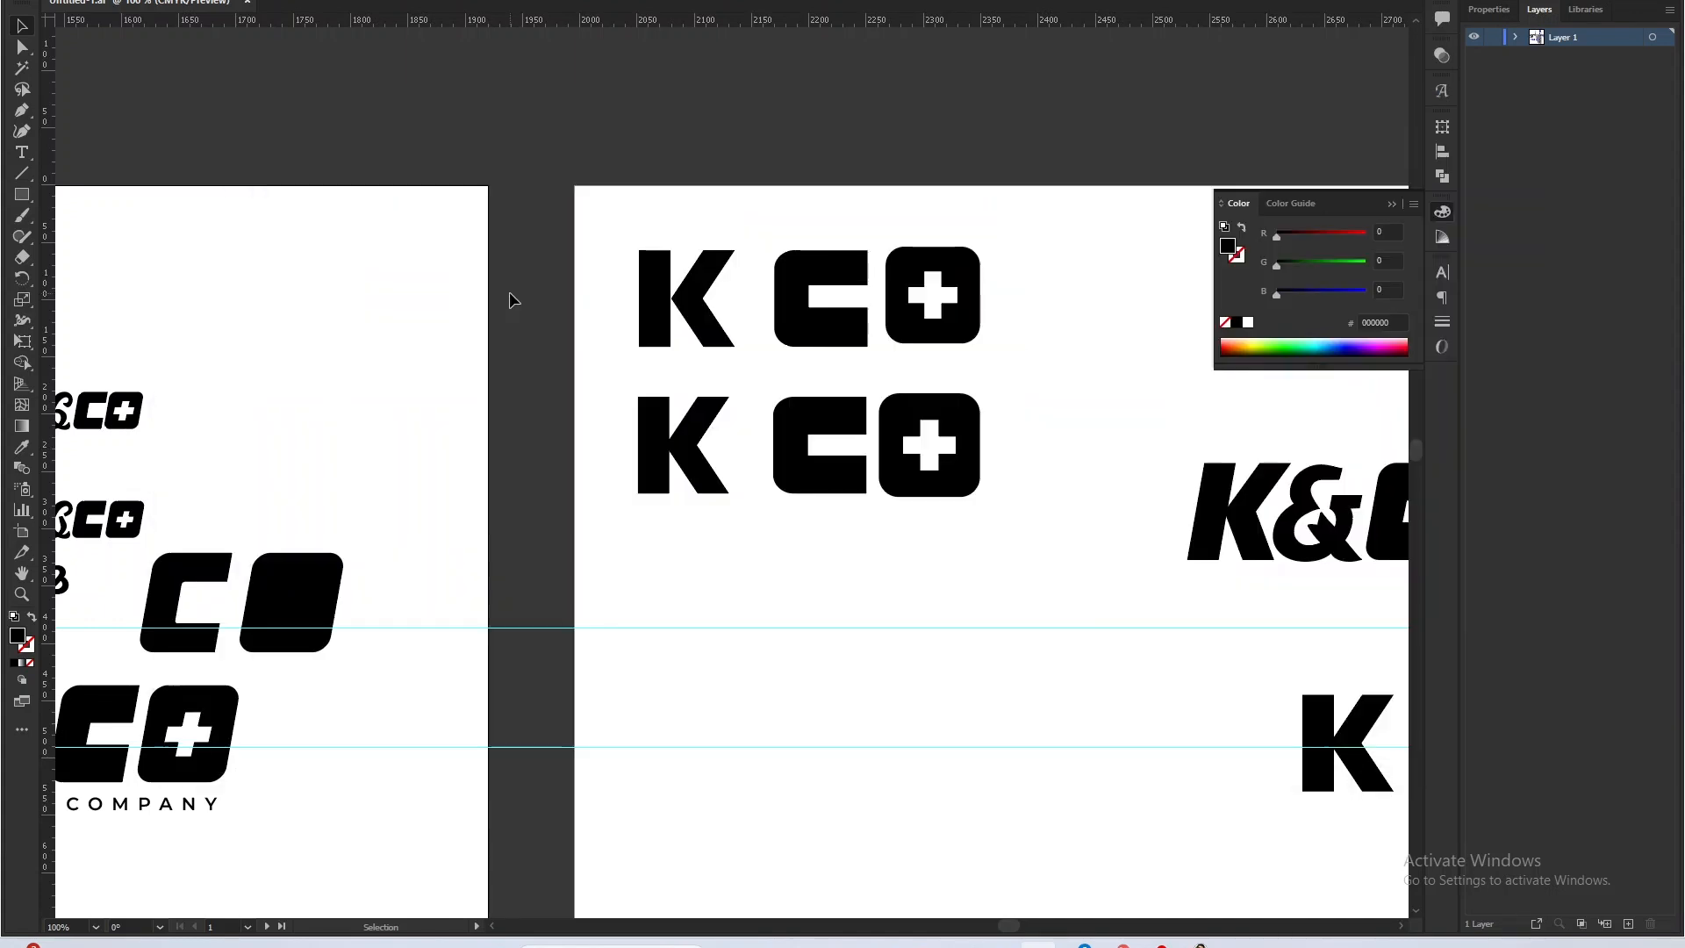
{"action": "left_click_drag", "start_coordinate": [1016, 494], "coordinate": [451, 580]}
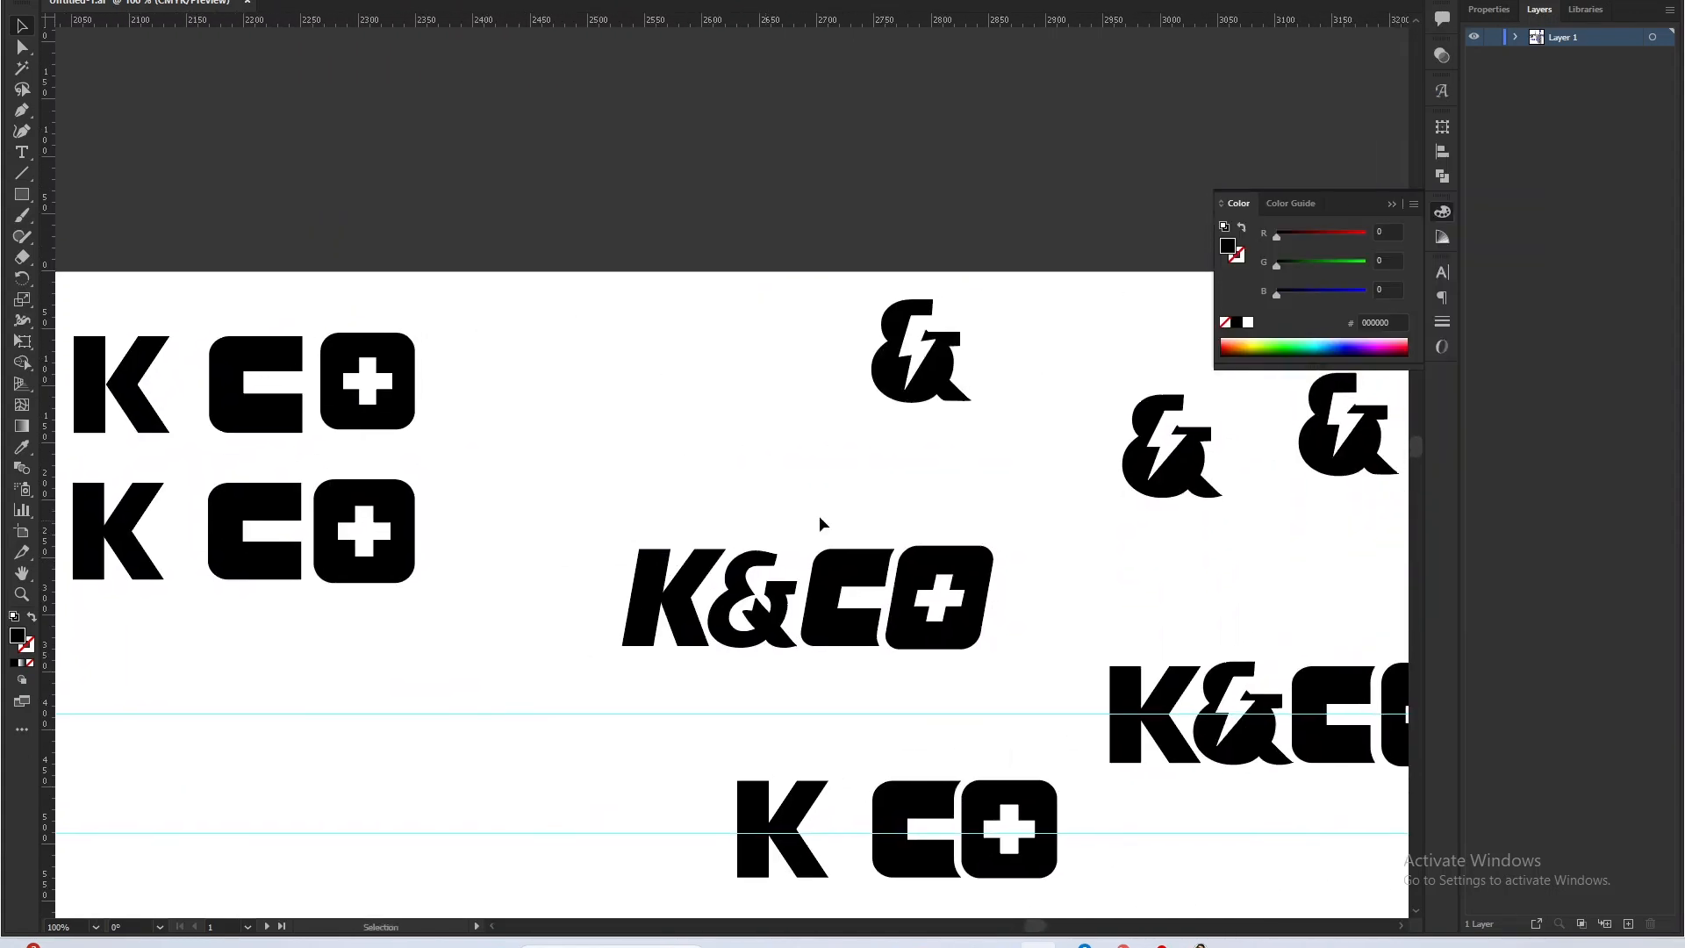
{"action": "scroll", "coordinate": [912, 249], "scroll_direction": "up", "scroll_amount": 3}
{"action": "left_click_drag", "start_coordinate": [861, 333], "coordinate": [645, 290]}
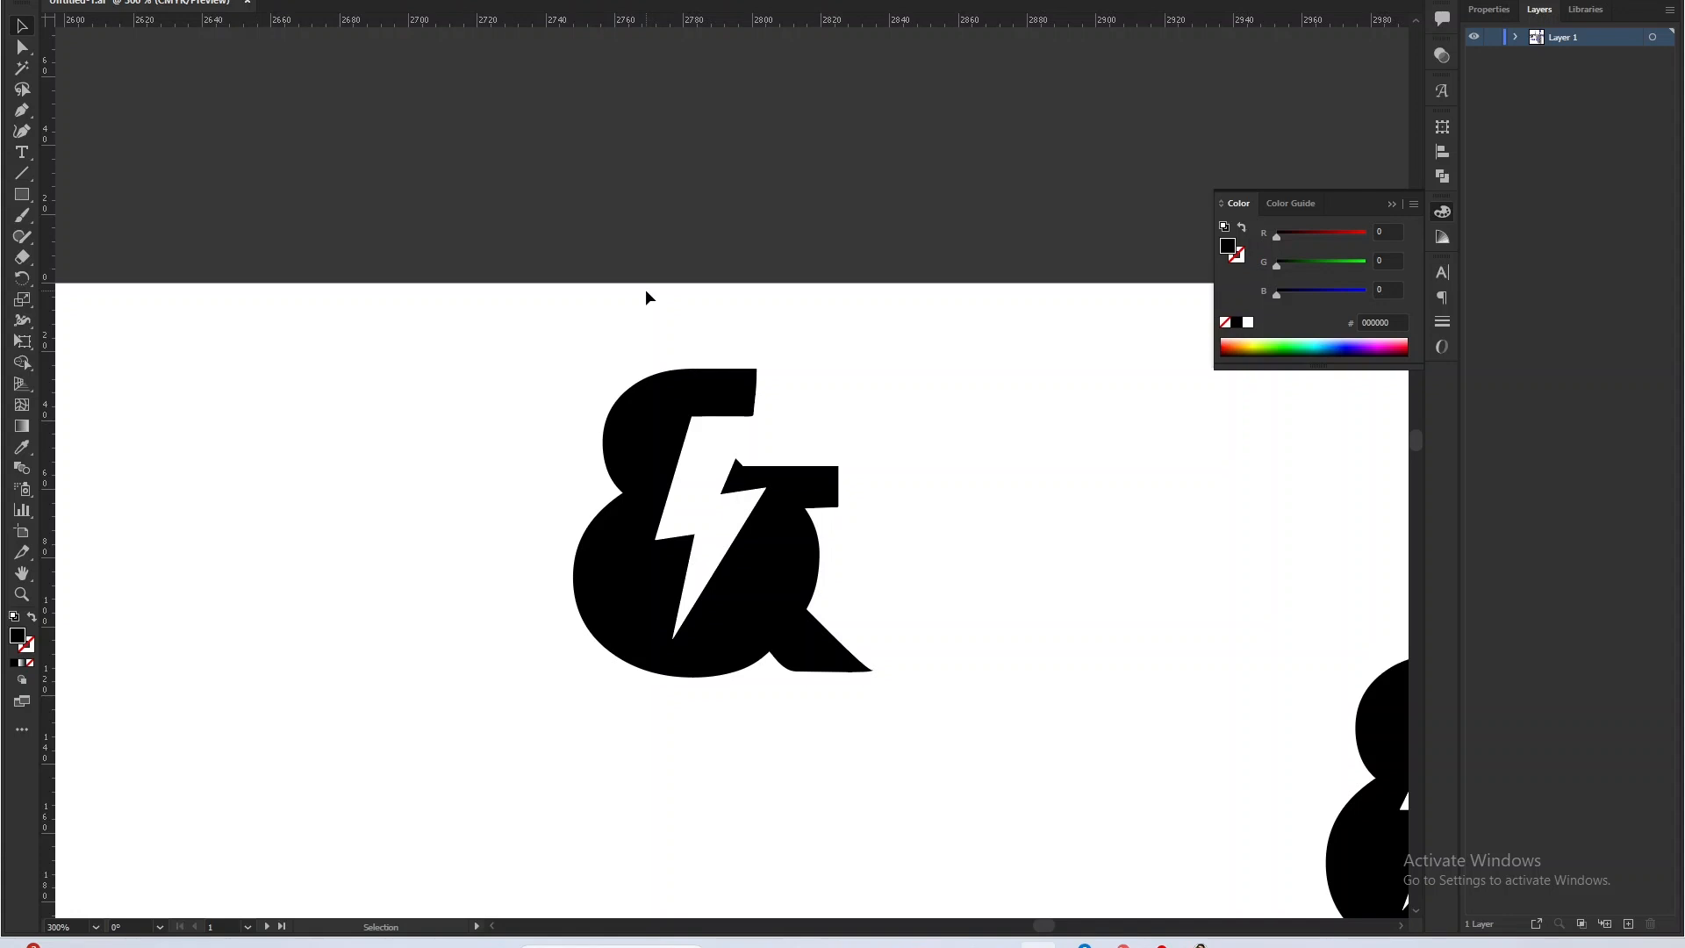
Switch to Pinterest to view the blue pin with the white script B logo as a reference, and return to Illustrator.
{"action": "key", "text": "alt+Tab"}
{"action": "key", "text": "alt+Tab"}
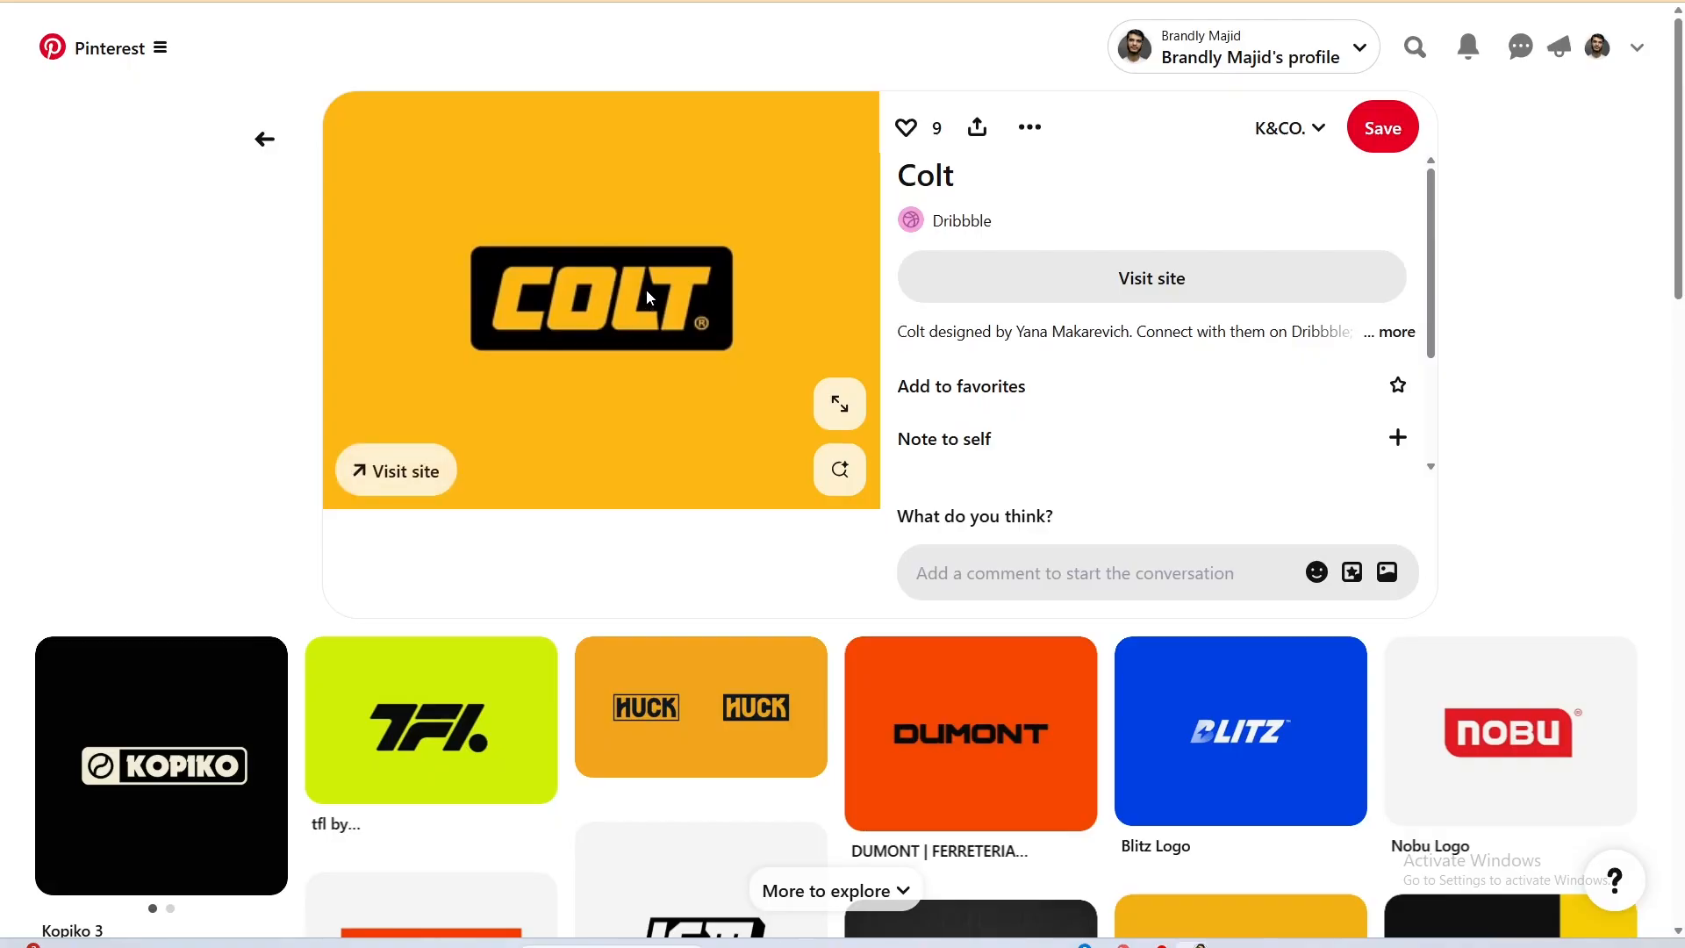
{"action": "left_click", "coordinate": [264, 138]}
{"action": "scroll", "coordinate": [430, 345], "scroll_direction": "down", "scroll_amount": 8}
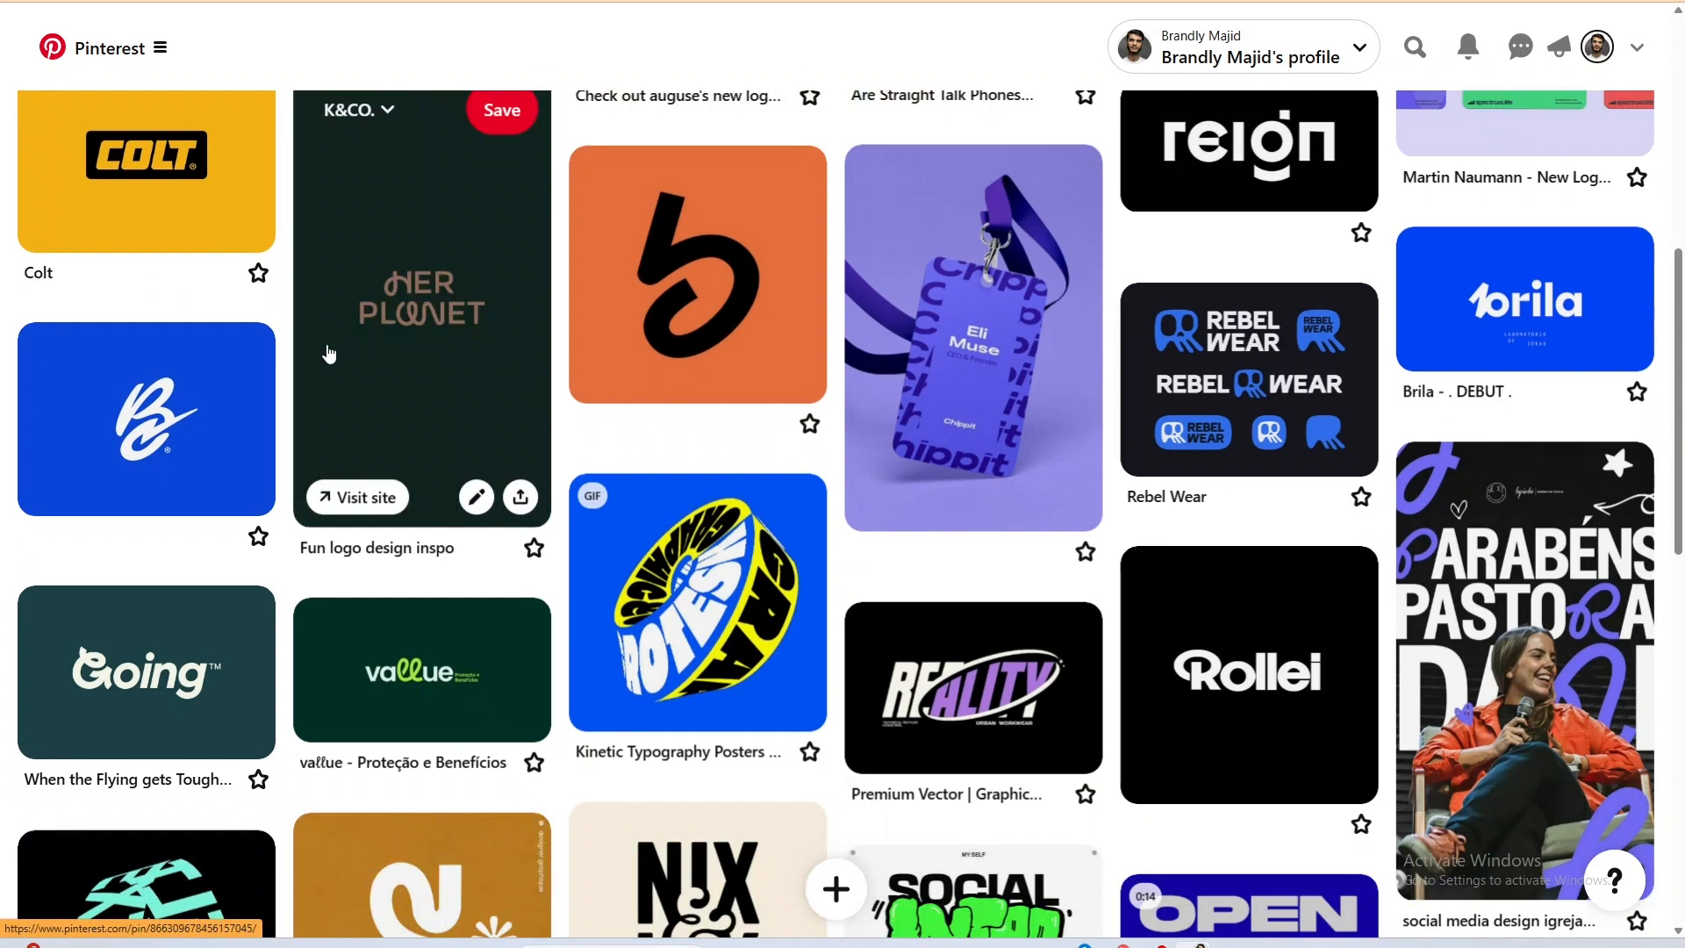
{"action": "left_click", "coordinate": [196, 414]}
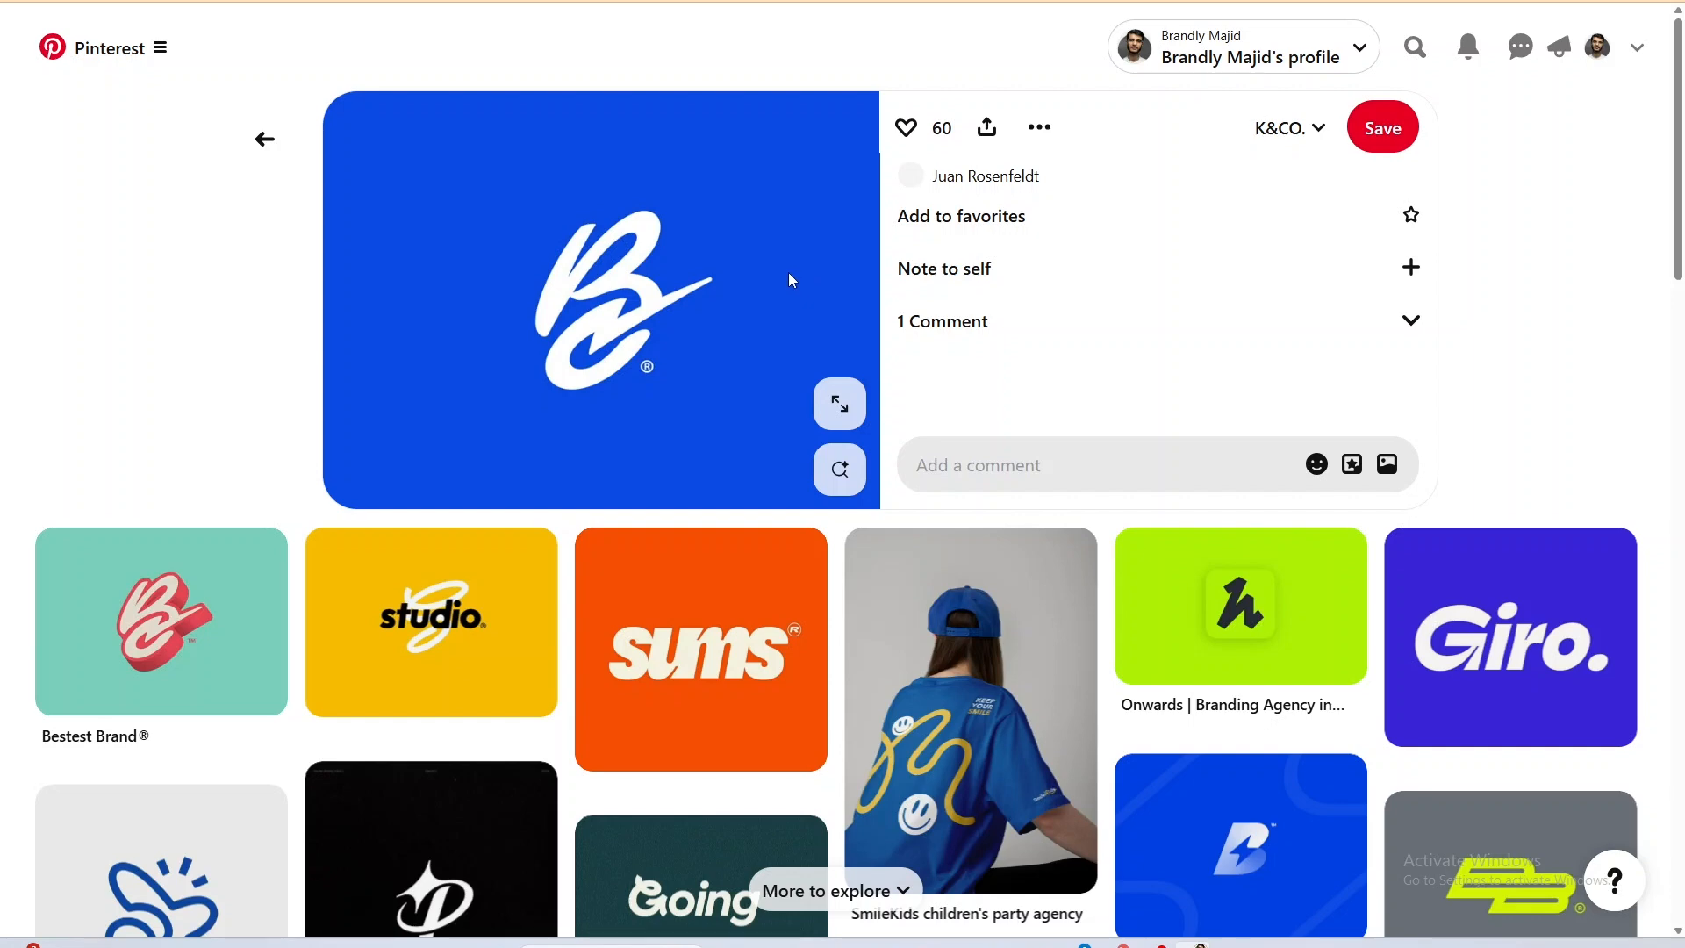
{"action": "key", "text": "alt+Tab"}
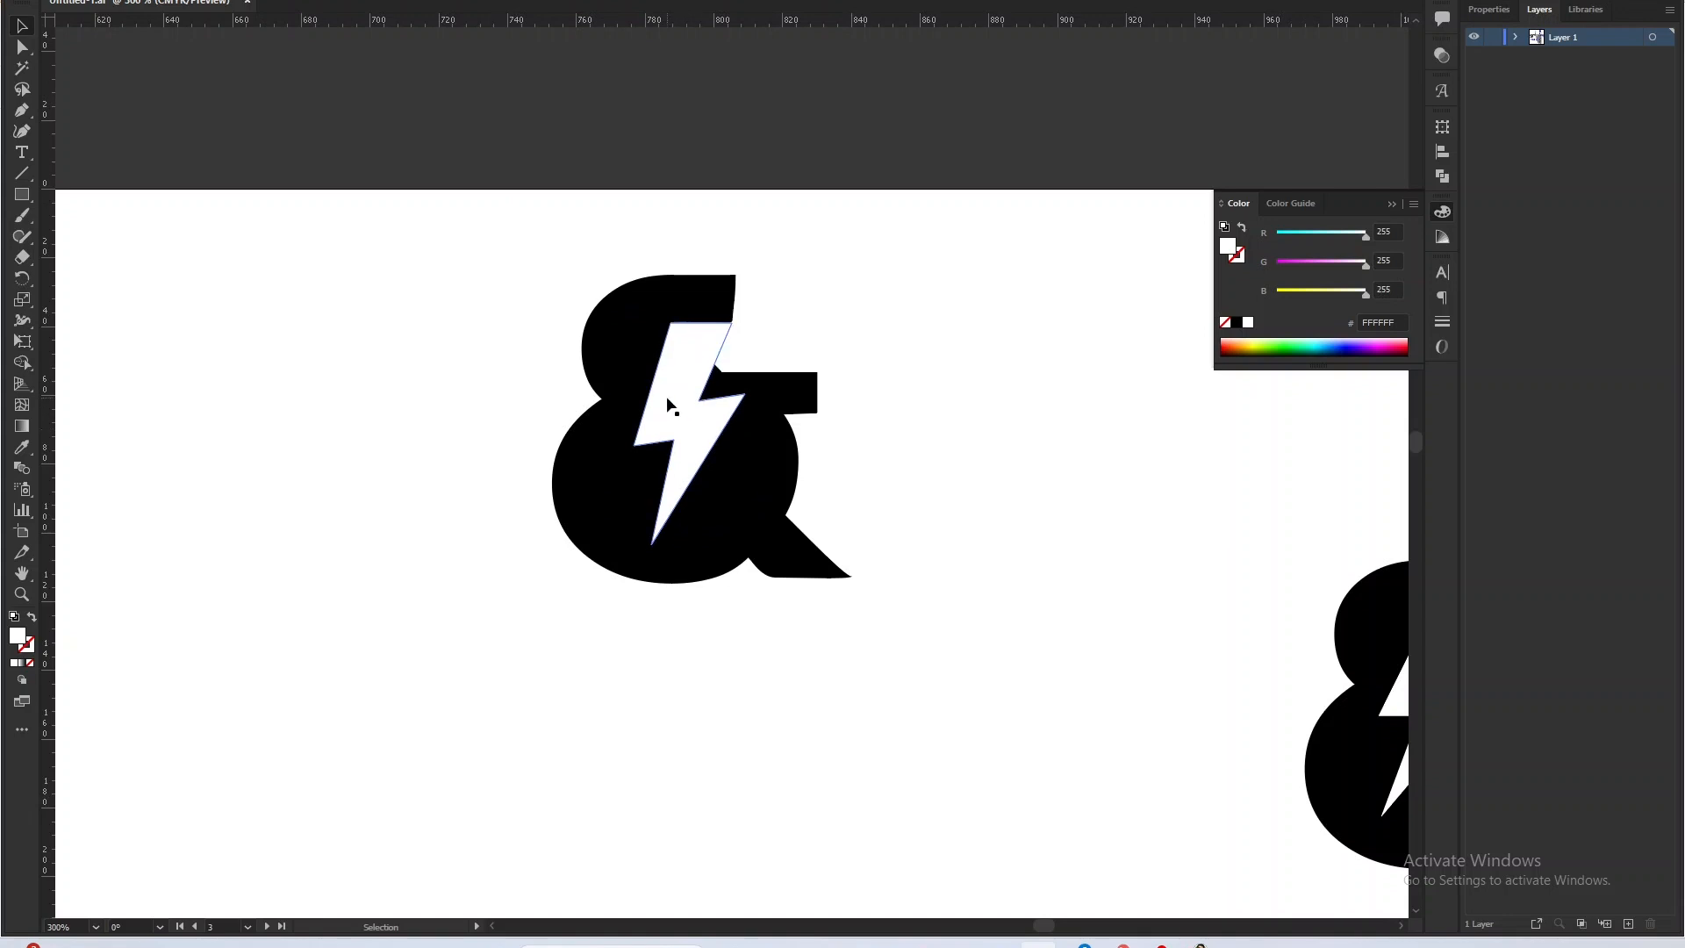
Try moving the white lightning bolt out of the ampersand and undo the move.
{"action": "left_click_drag", "start_coordinate": [667, 386], "coordinate": [802, 318]}
{"action": "key", "text": "ctrl+z"}
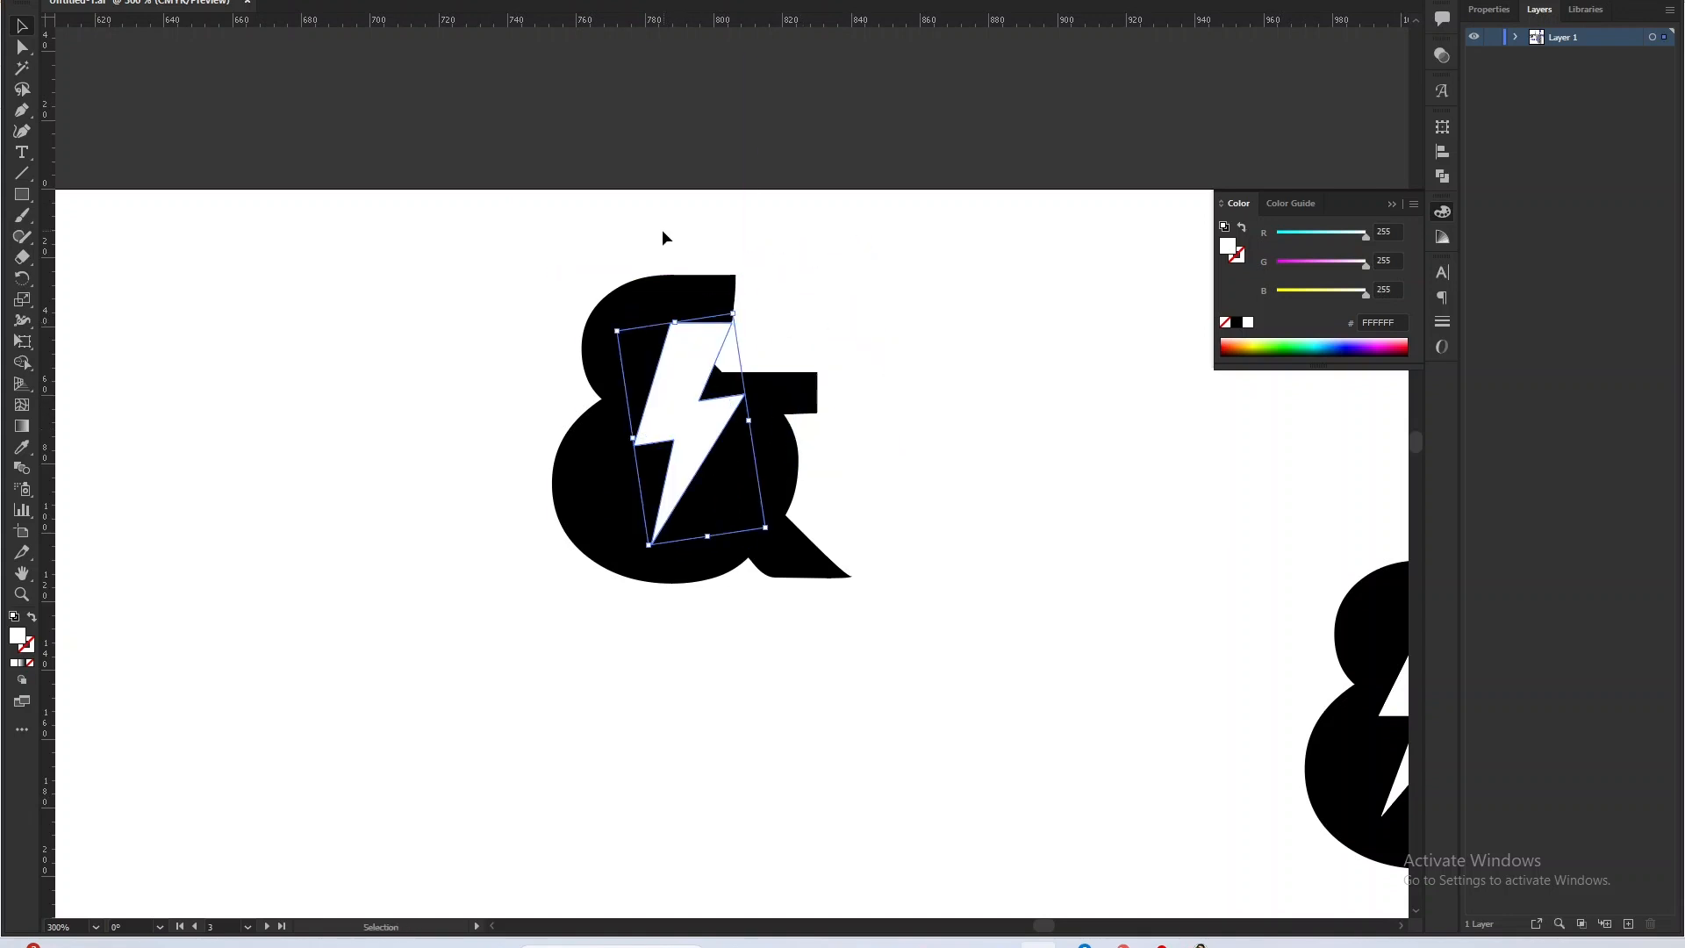
{"action": "left_click_drag", "start_coordinate": [638, 214], "coordinate": [855, 470]}
{"action": "left_click", "coordinate": [934, 420]}
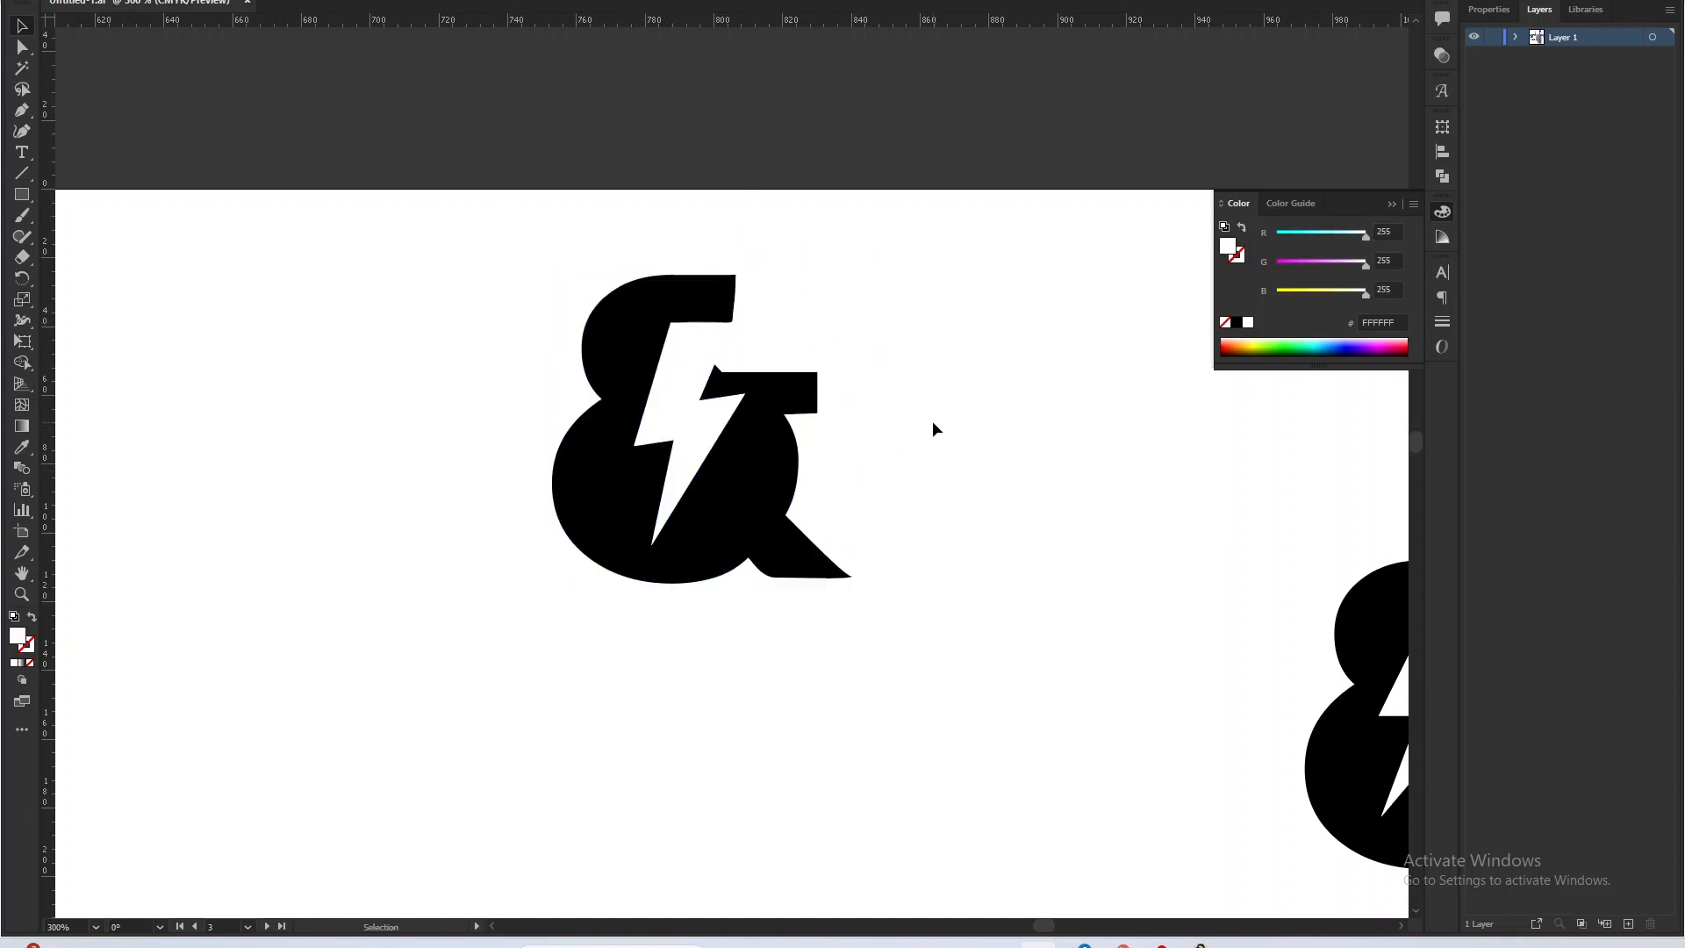
Inspect the slanted K&CO Lithium Batteries wordmark with the lightning-bolt ampersand on the third artboard.
{"action": "scroll", "coordinate": [877, 437], "scroll_direction": "down", "scroll_amount": 3}
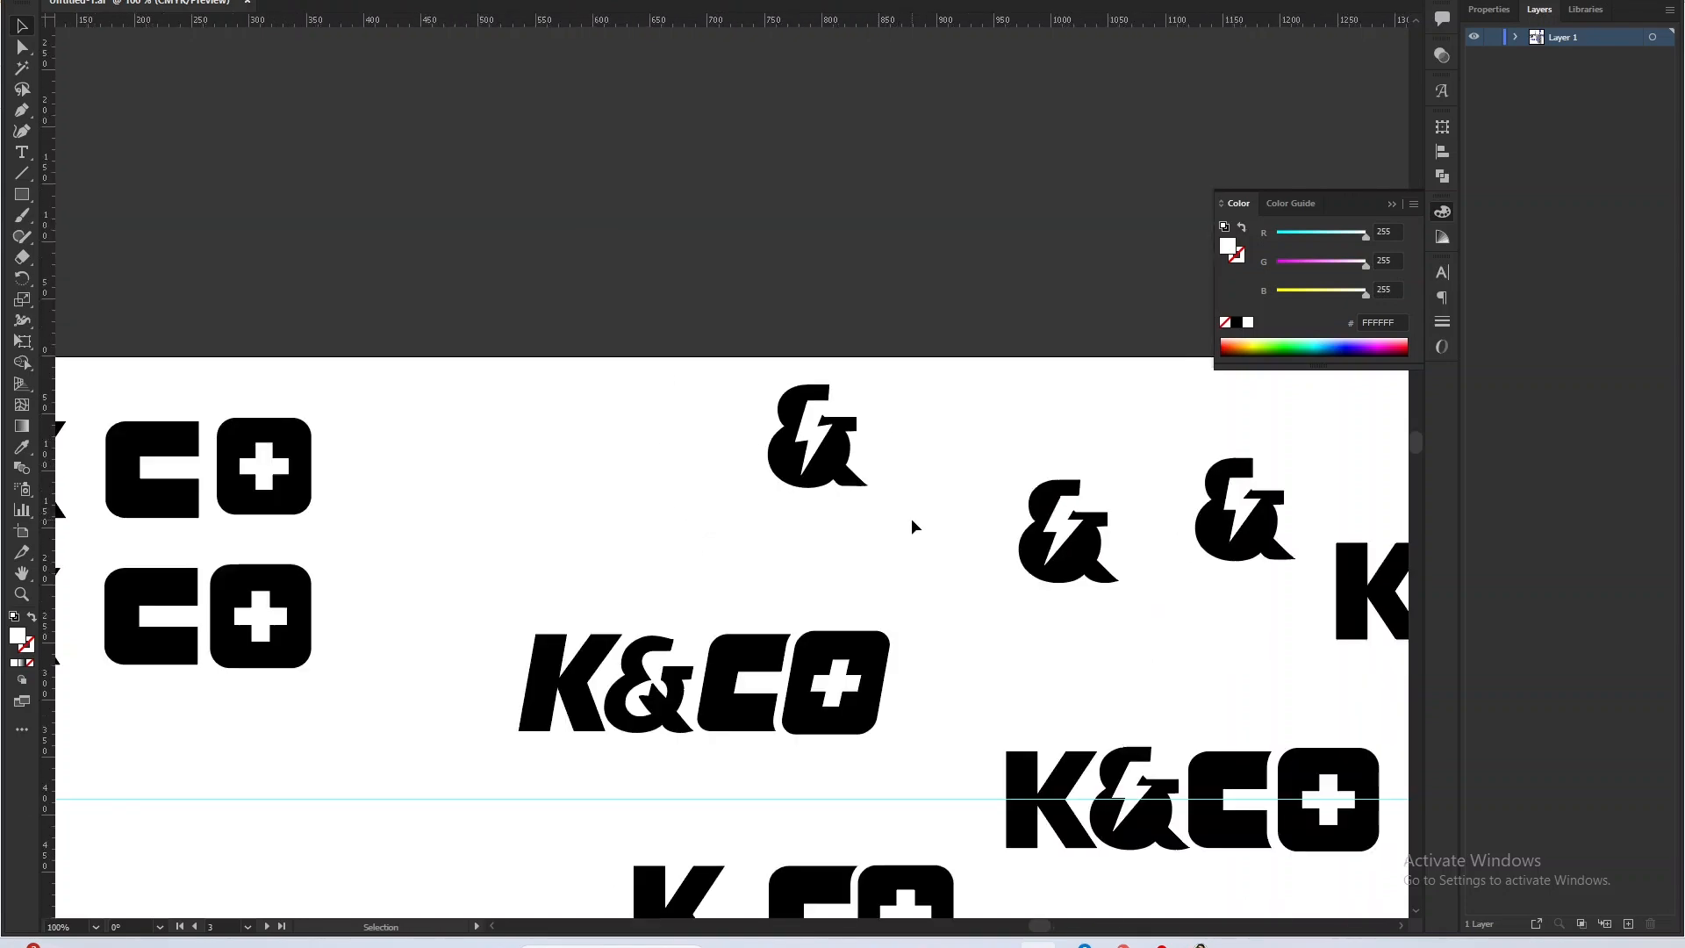
{"action": "scroll", "coordinate": [918, 526], "scroll_direction": "down", "scroll_amount": 3}
{"action": "scroll", "coordinate": [1305, 745], "scroll_direction": "up", "scroll_amount": 5}
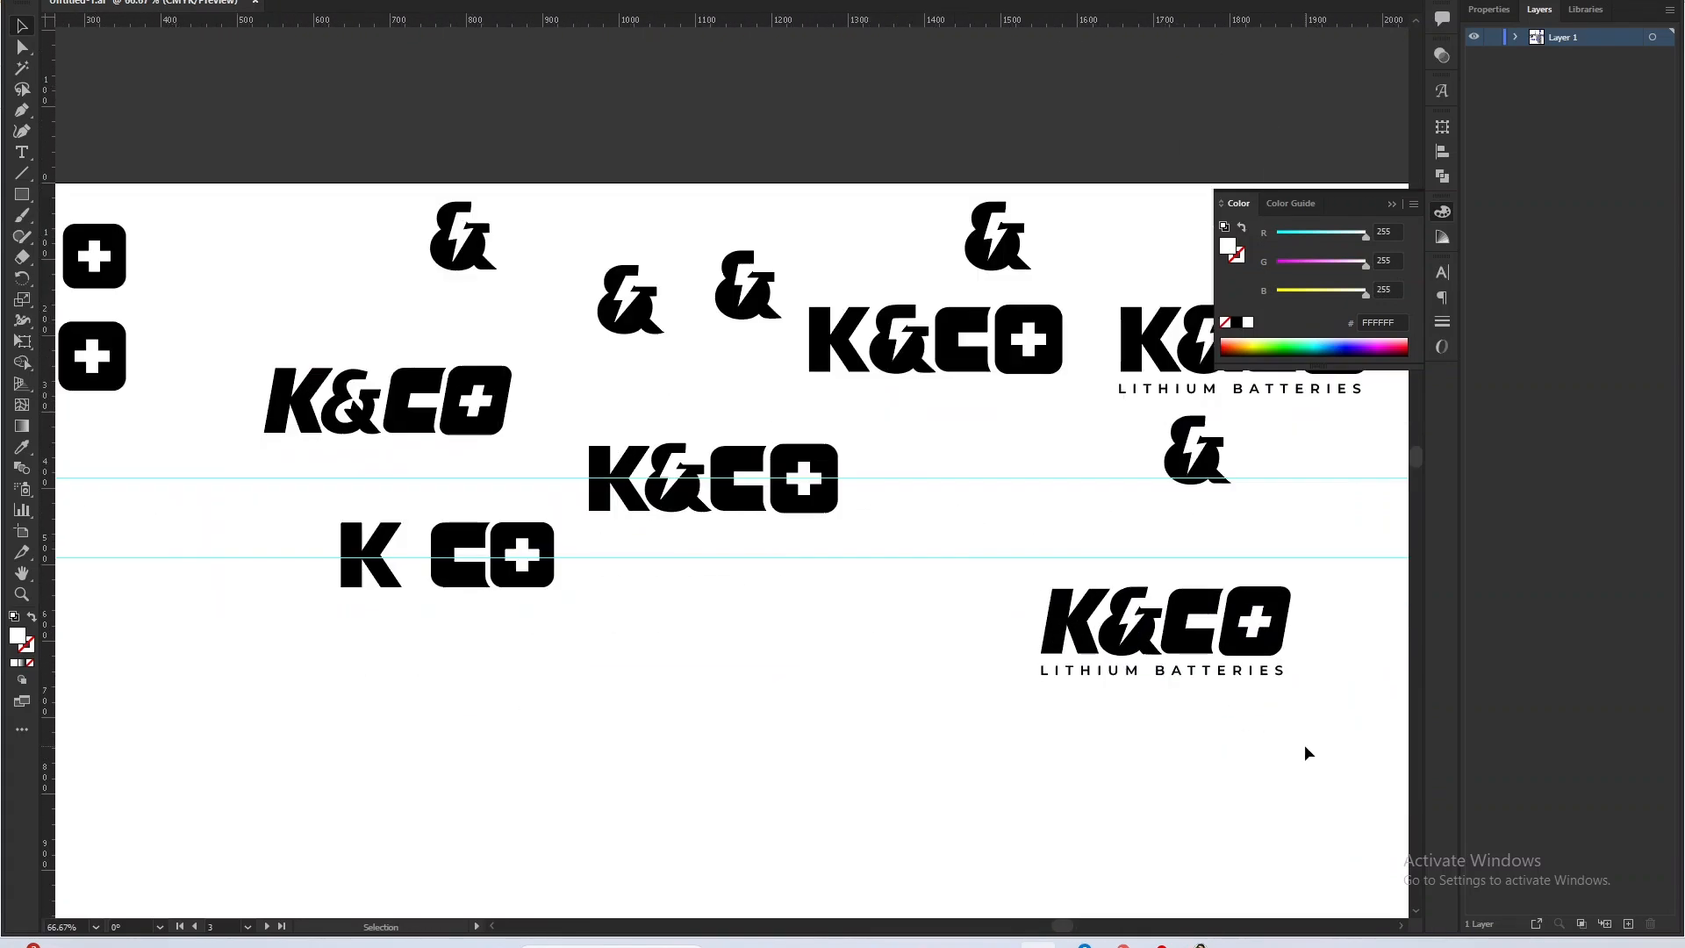
{"action": "left_click_drag", "start_coordinate": [1203, 632], "coordinate": [867, 667]}
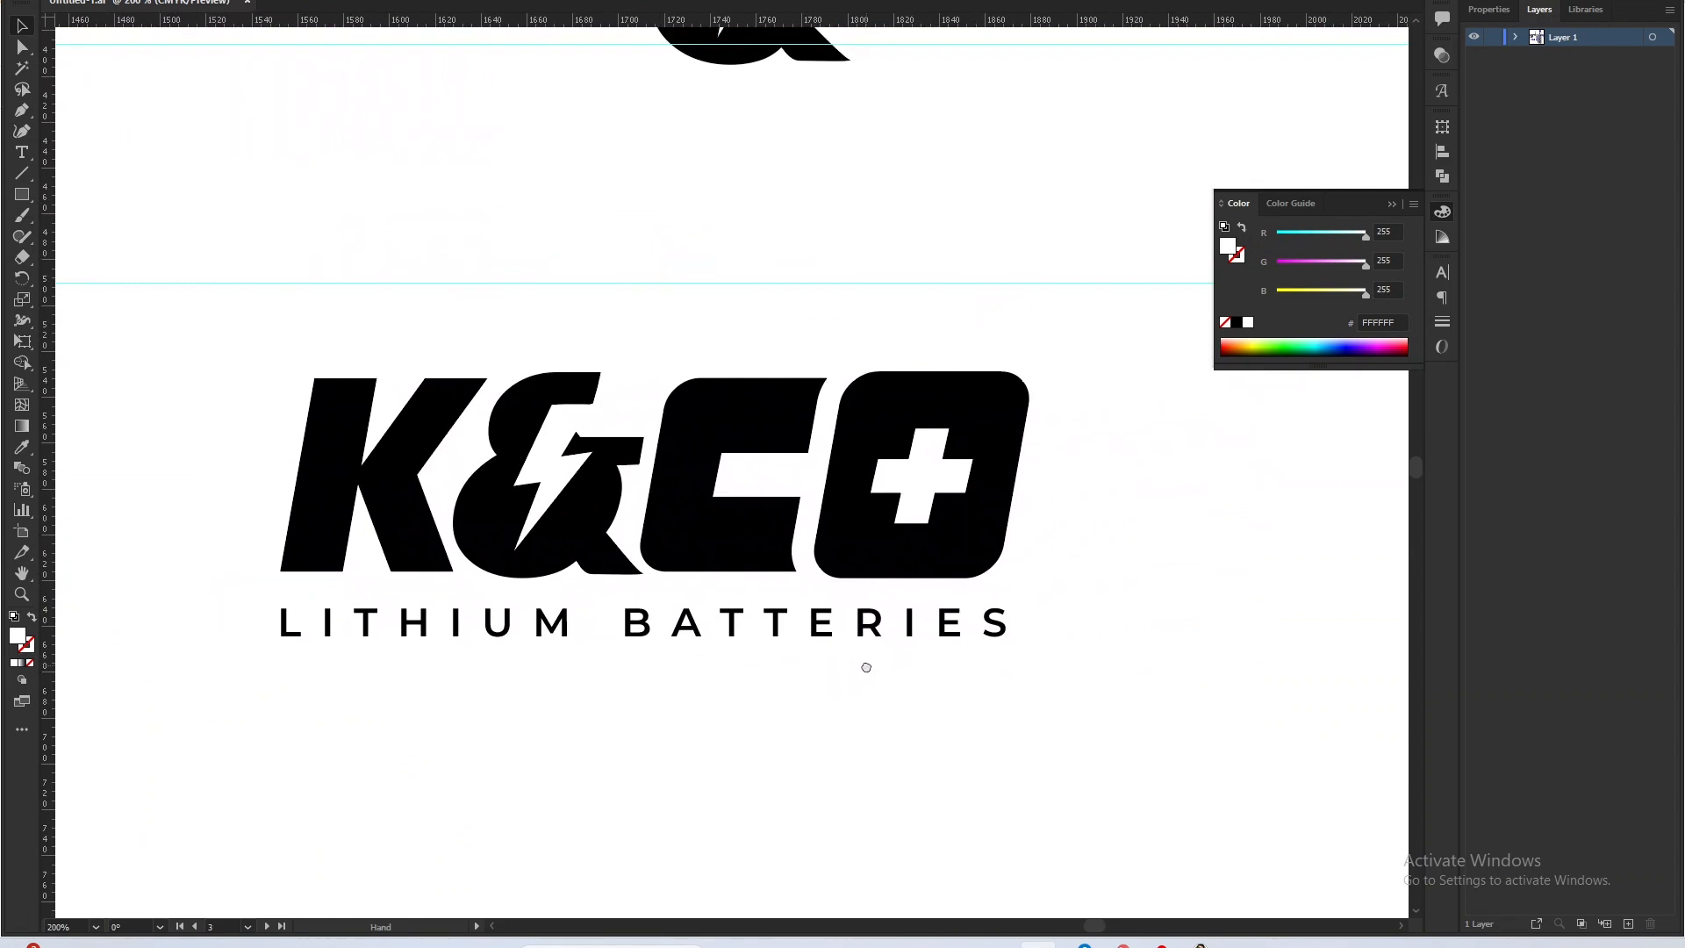
{"action": "left_click_drag", "start_coordinate": [1144, 693], "coordinate": [1187, 626]}
{"action": "left_click", "coordinate": [309, 331]}
{"action": "left_click_drag", "start_coordinate": [411, 460], "coordinate": [769, 432]}
{"action": "left_click_drag", "start_coordinate": [742, 271], "coordinate": [725, 274]}
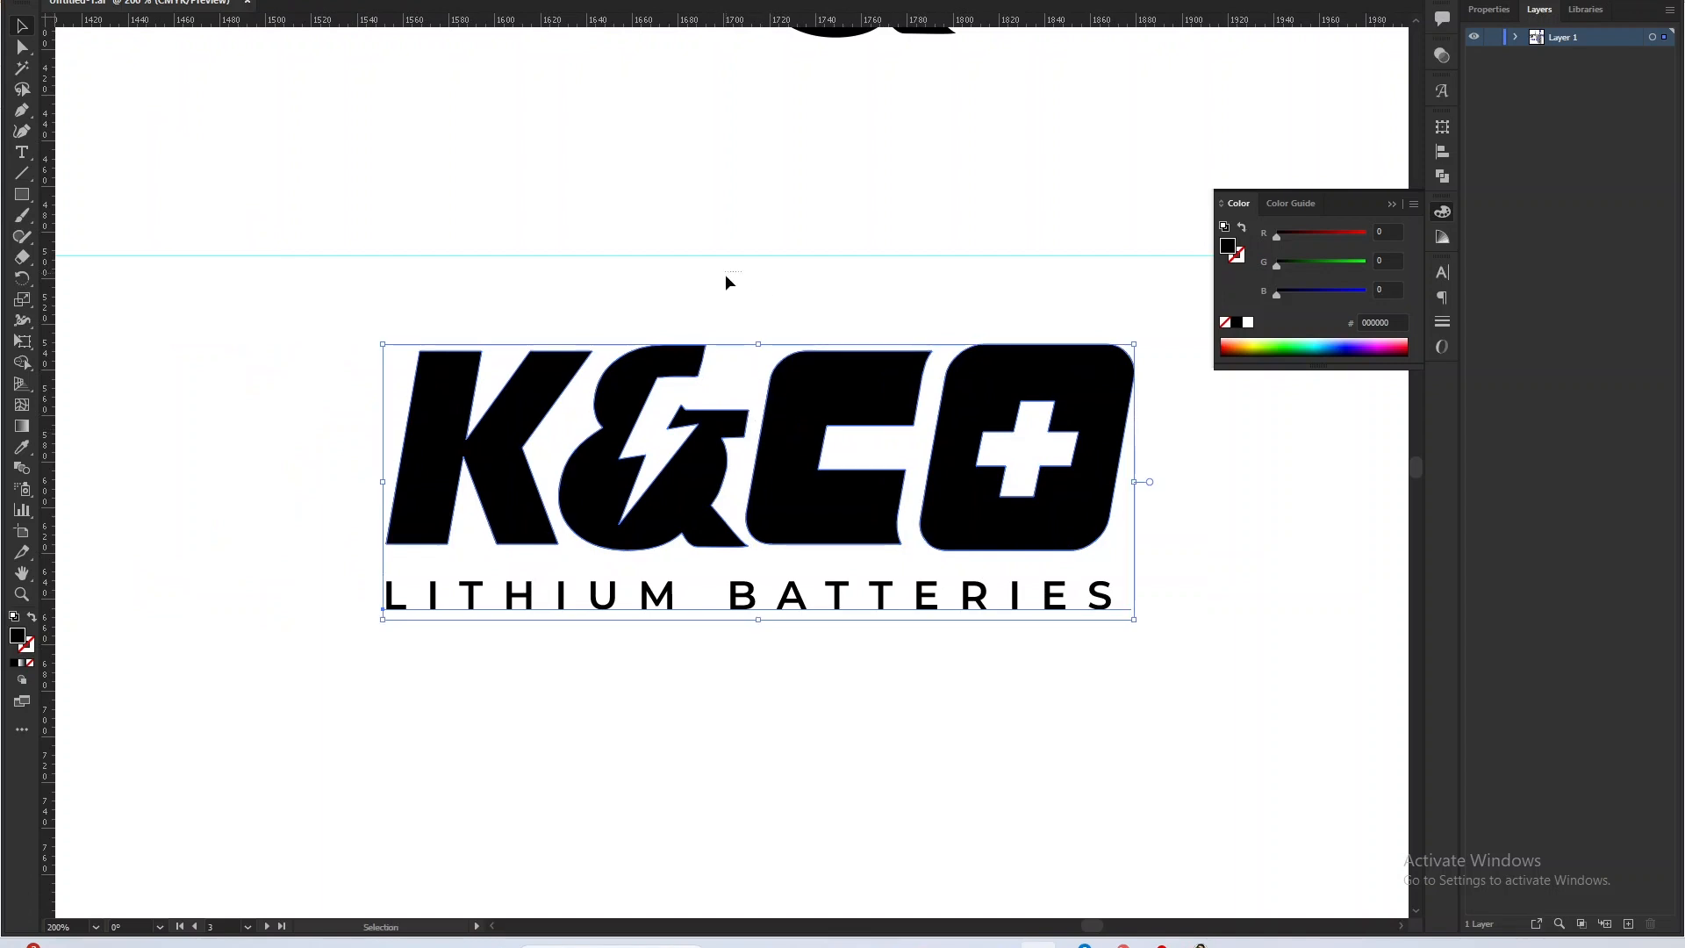
{"action": "left_click_drag", "start_coordinate": [702, 386], "coordinate": [703, 388]}
{"action": "left_click", "coordinate": [736, 300]}
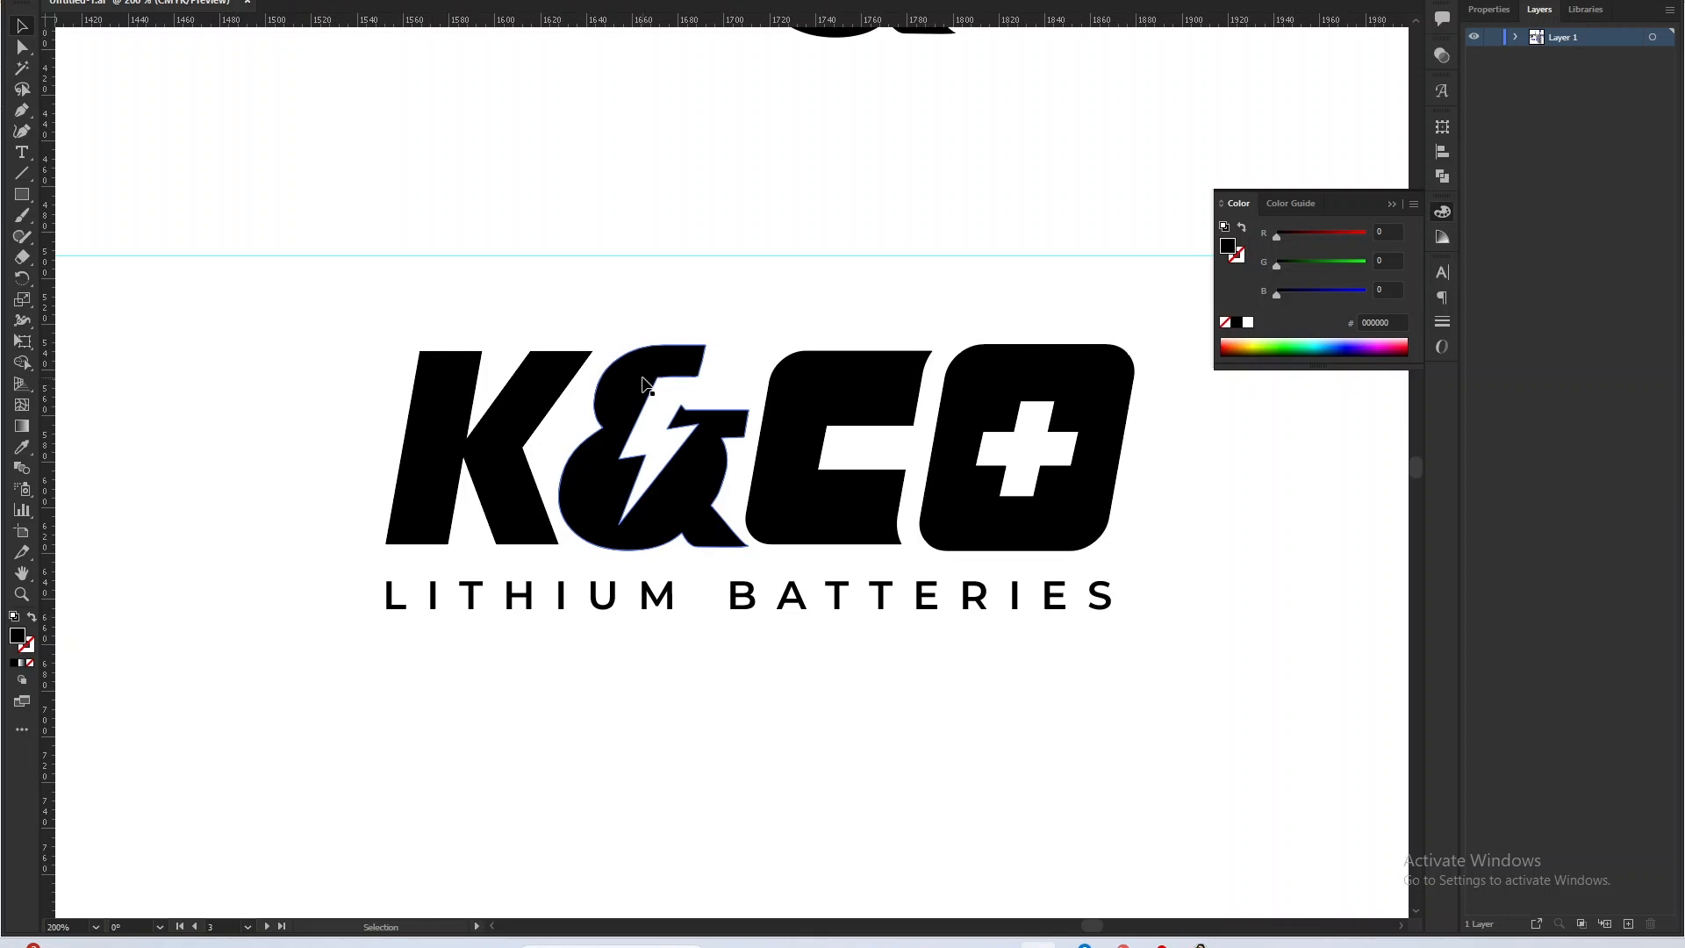
{"action": "left_click_drag", "start_coordinate": [263, 356], "coordinate": [1164, 651]}
{"action": "left_click", "coordinate": [1151, 648]}
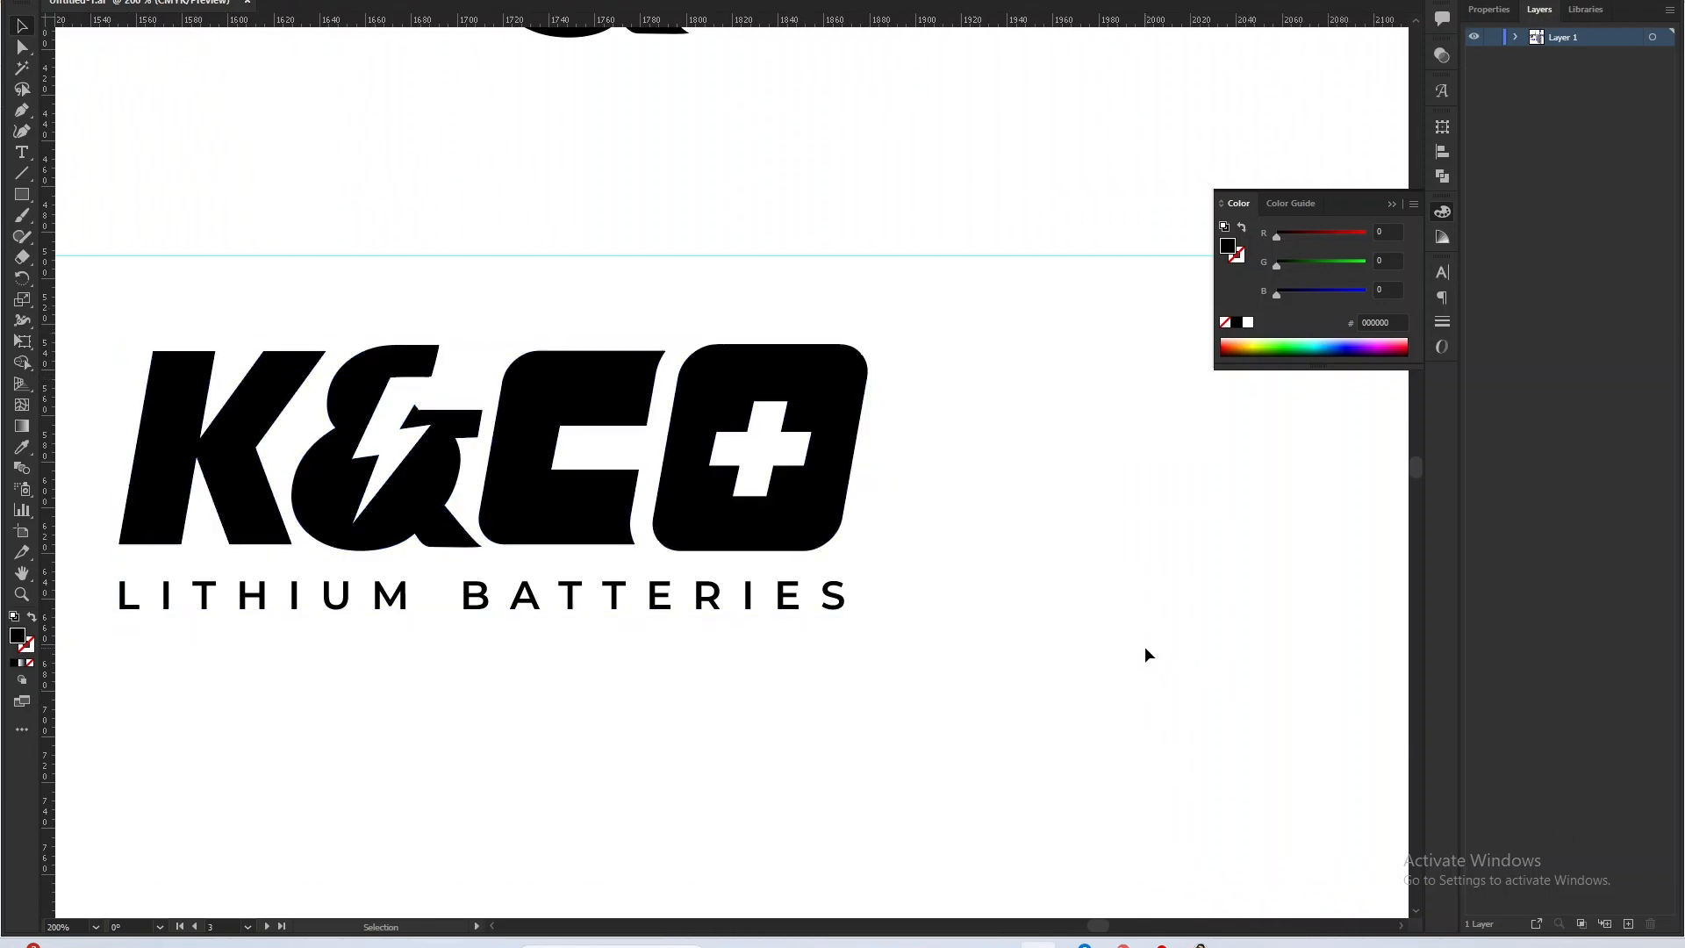
Duplicate the slanted K&CO Lithium Batteries wordmark into the empty area to the lower left of the original.
{"action": "scroll", "coordinate": [1008, 631], "scroll_direction": "down", "scroll_amount": 4}
{"action": "scroll", "coordinate": [955, 607], "scroll_direction": "up", "scroll_amount": 3}
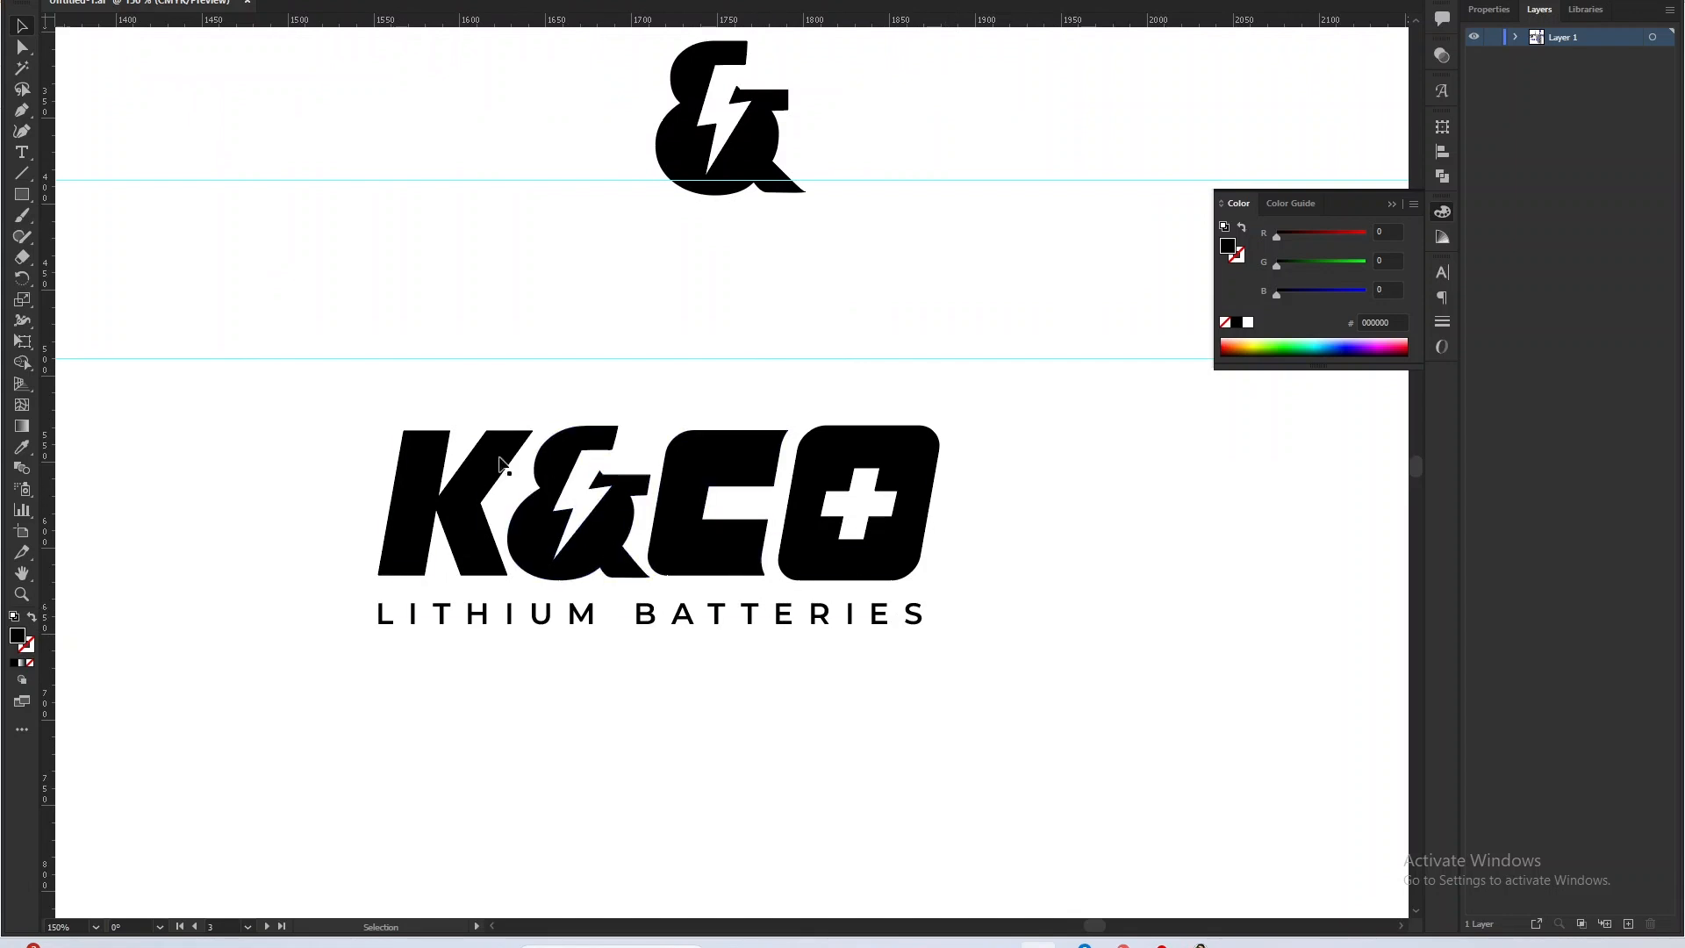
{"action": "scroll", "coordinate": [338, 378], "scroll_direction": "down", "scroll_amount": 2}
{"action": "left_click_drag", "start_coordinate": [327, 340], "coordinate": [1132, 698]}
{"action": "scroll", "coordinate": [1016, 656], "scroll_direction": "down", "scroll_amount": 1}
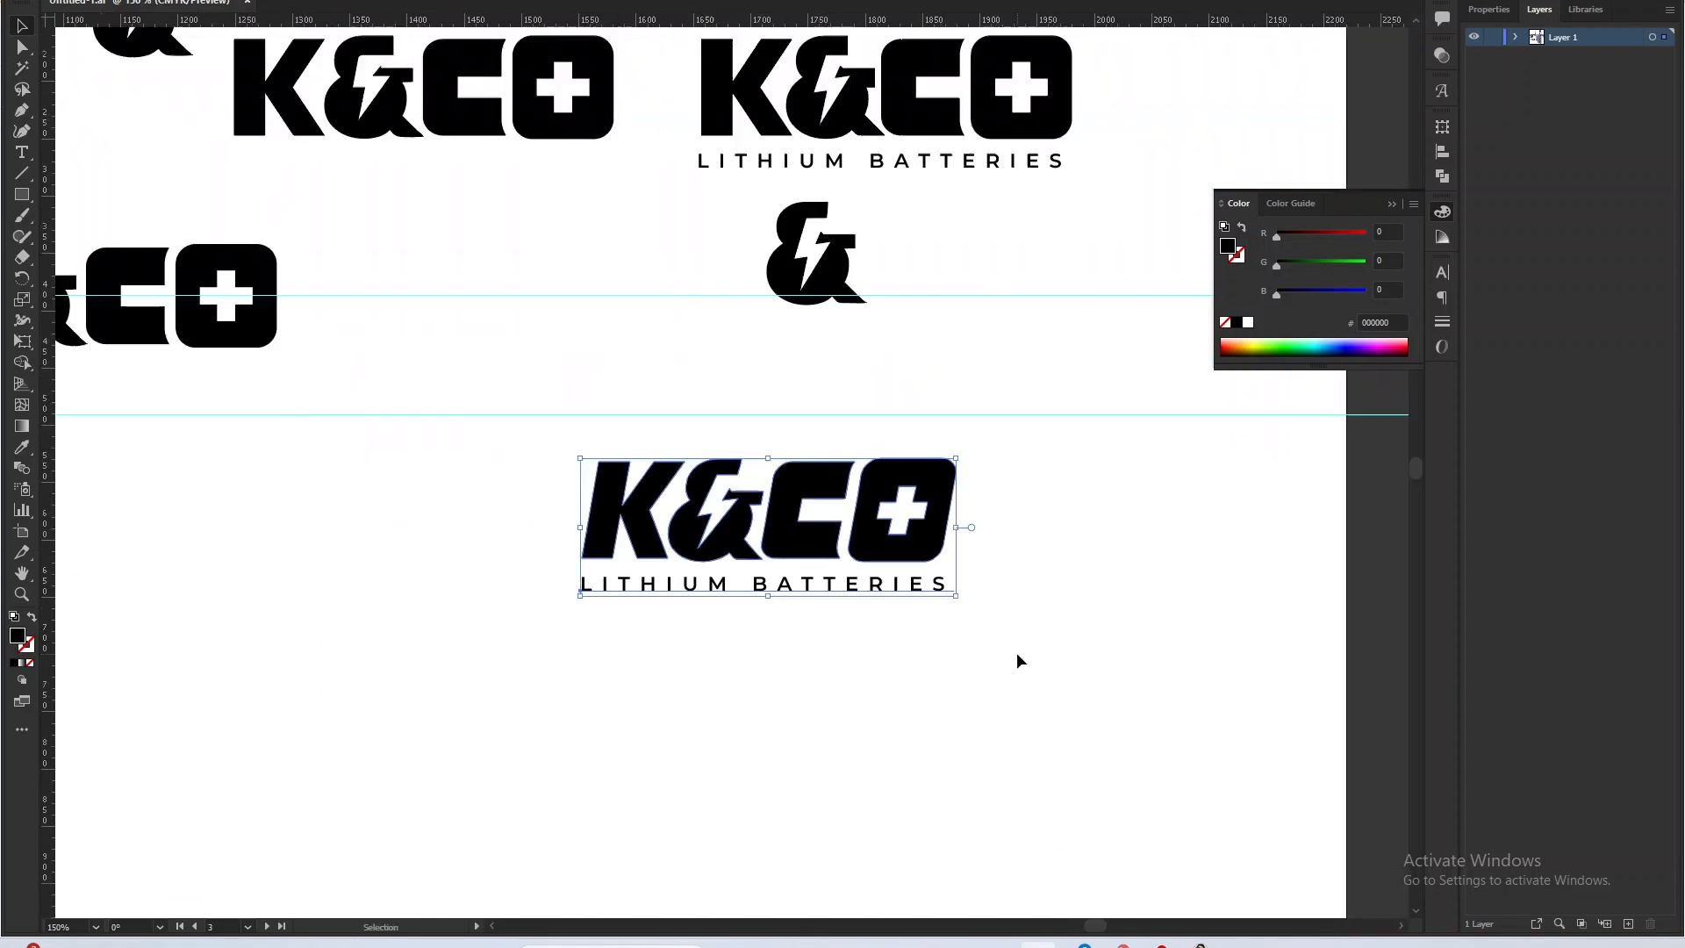
{"action": "scroll", "coordinate": [1017, 656], "scroll_direction": "down", "scroll_amount": 1}
{"action": "left_click_drag", "start_coordinate": [925, 638], "coordinate": [436, 438]}
{"action": "left_click", "coordinate": [419, 307]}
Rearrange the duplicated wordmark into a stacked logo with K& above CO, set apart from its LITHIUM BATTERIES tagline.
{"action": "scroll", "coordinate": [393, 340], "scroll_direction": "up", "scroll_amount": 1}
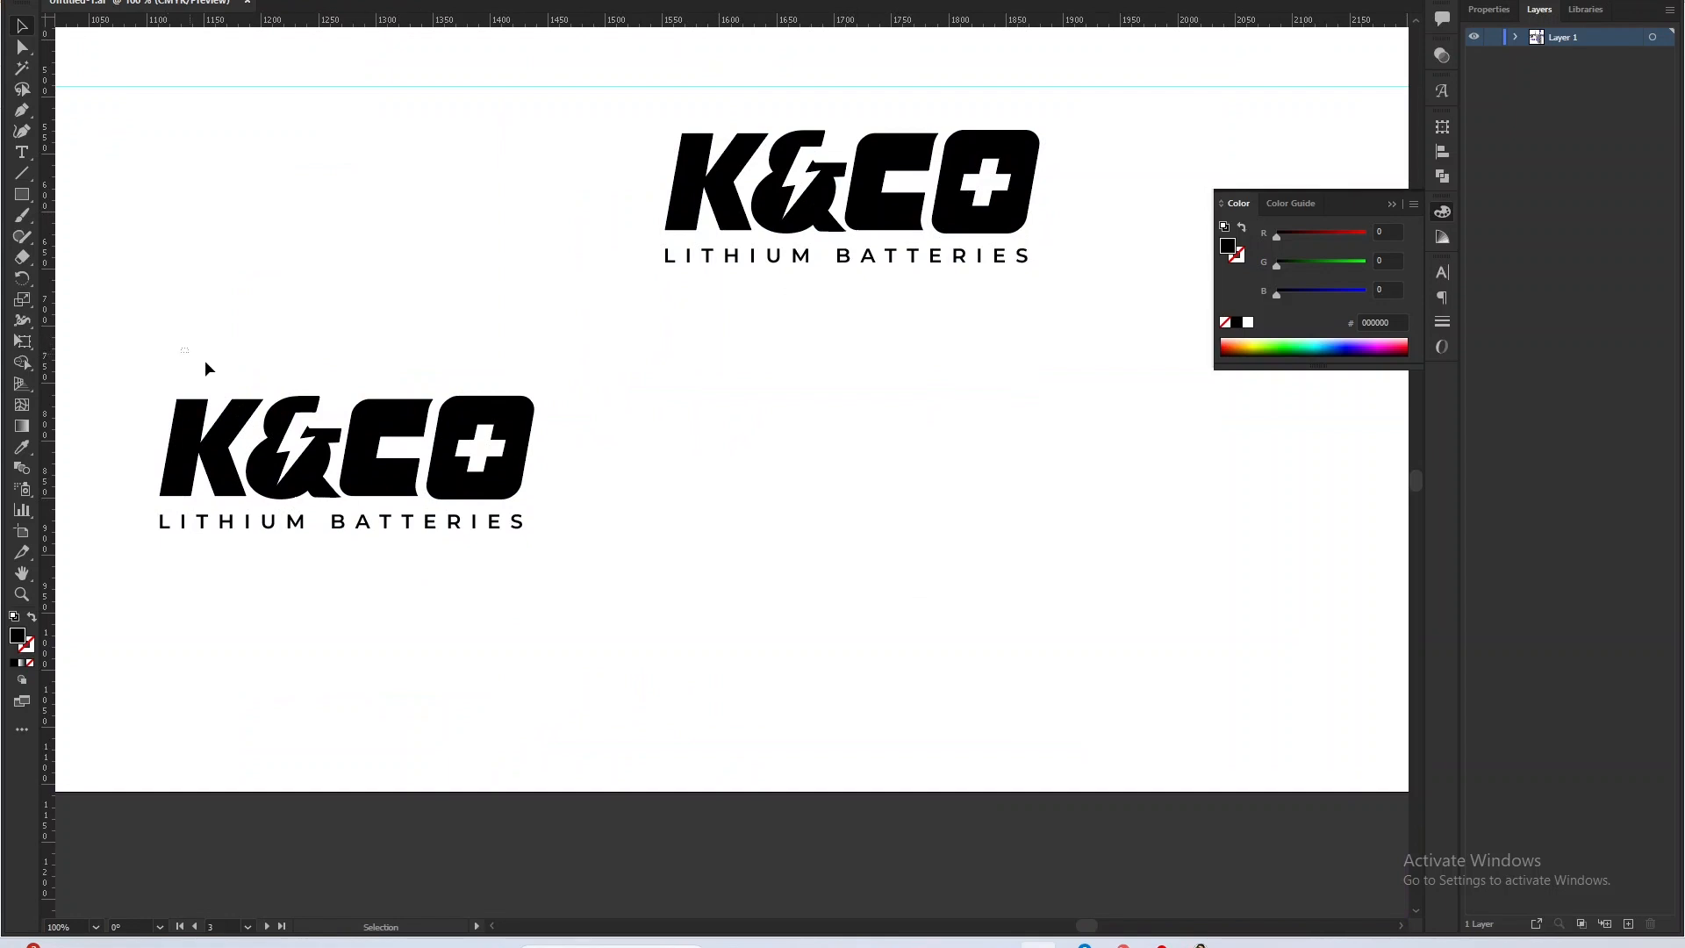
{"action": "left_click_drag", "start_coordinate": [205, 361], "coordinate": [495, 236]}
{"action": "left_click", "coordinate": [164, 333]}
{"action": "left_click_drag", "start_coordinate": [294, 406], "coordinate": [505, 309]}
{"action": "left_click_drag", "start_coordinate": [360, 216], "coordinate": [917, 475]}
{"action": "left_click", "coordinate": [963, 423]}
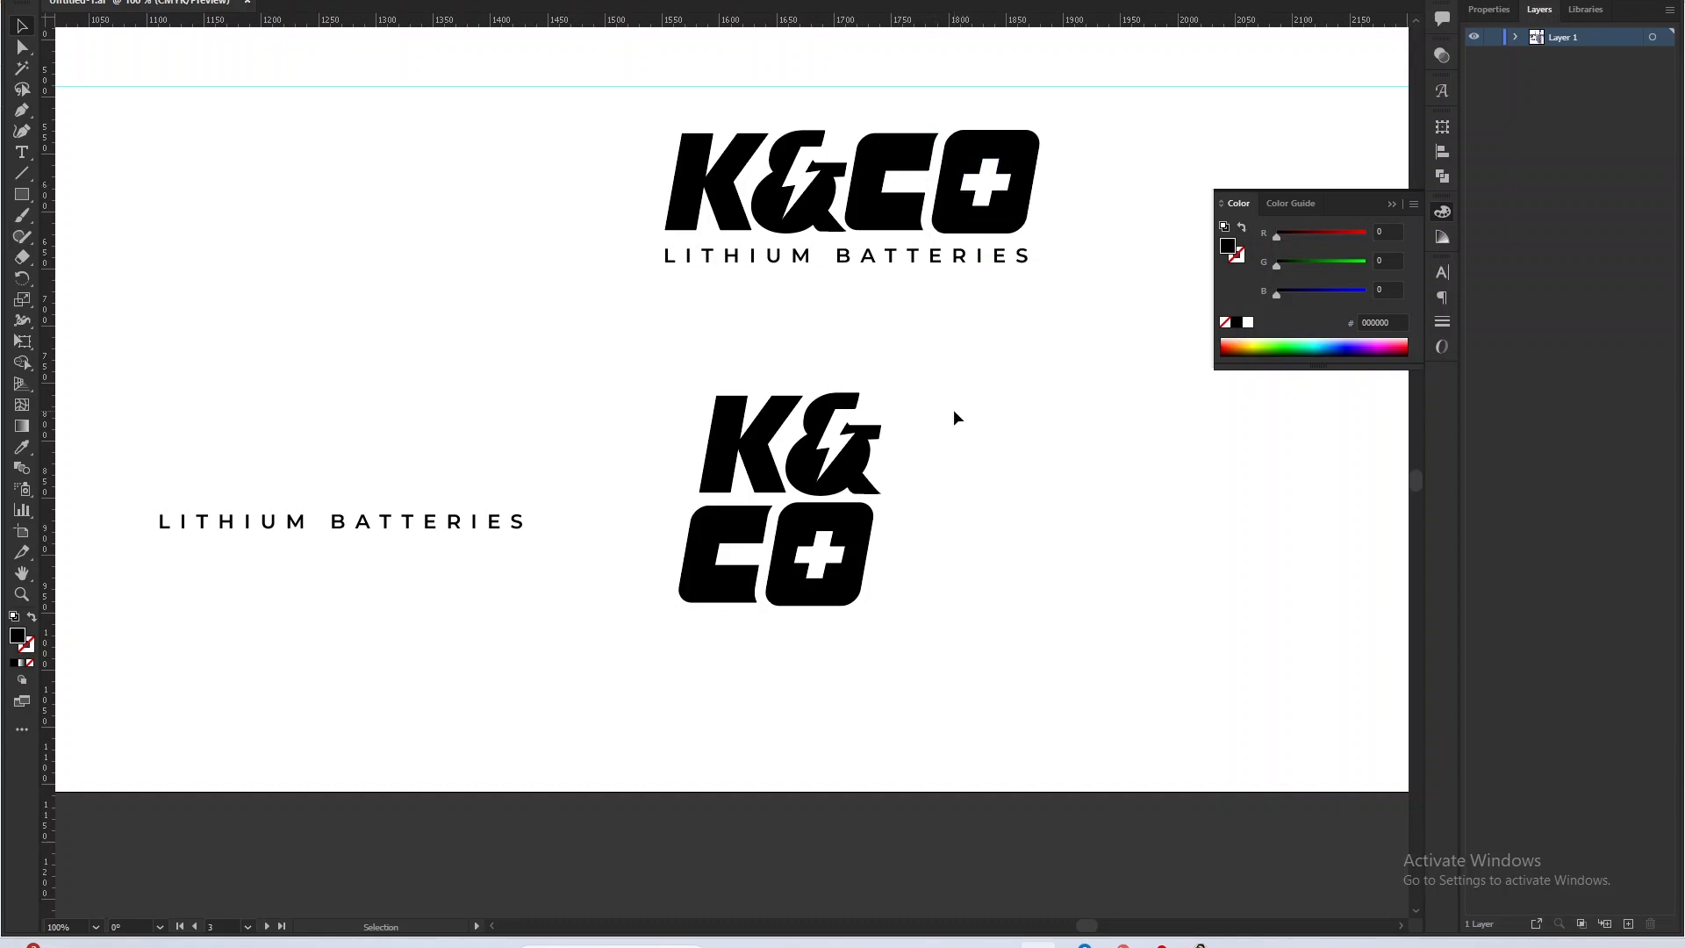
Compare the stacked slanted logo with the upright wordmark, stacked logo and circular badges on the fourth artboard.
{"action": "scroll", "coordinate": [611, 441], "scroll_direction": "down", "scroll_amount": 3}
{"action": "scroll", "coordinate": [611, 441], "scroll_direction": "up", "scroll_amount": 3}
{"action": "left_click_drag", "start_coordinate": [542, 340], "coordinate": [419, 530]}
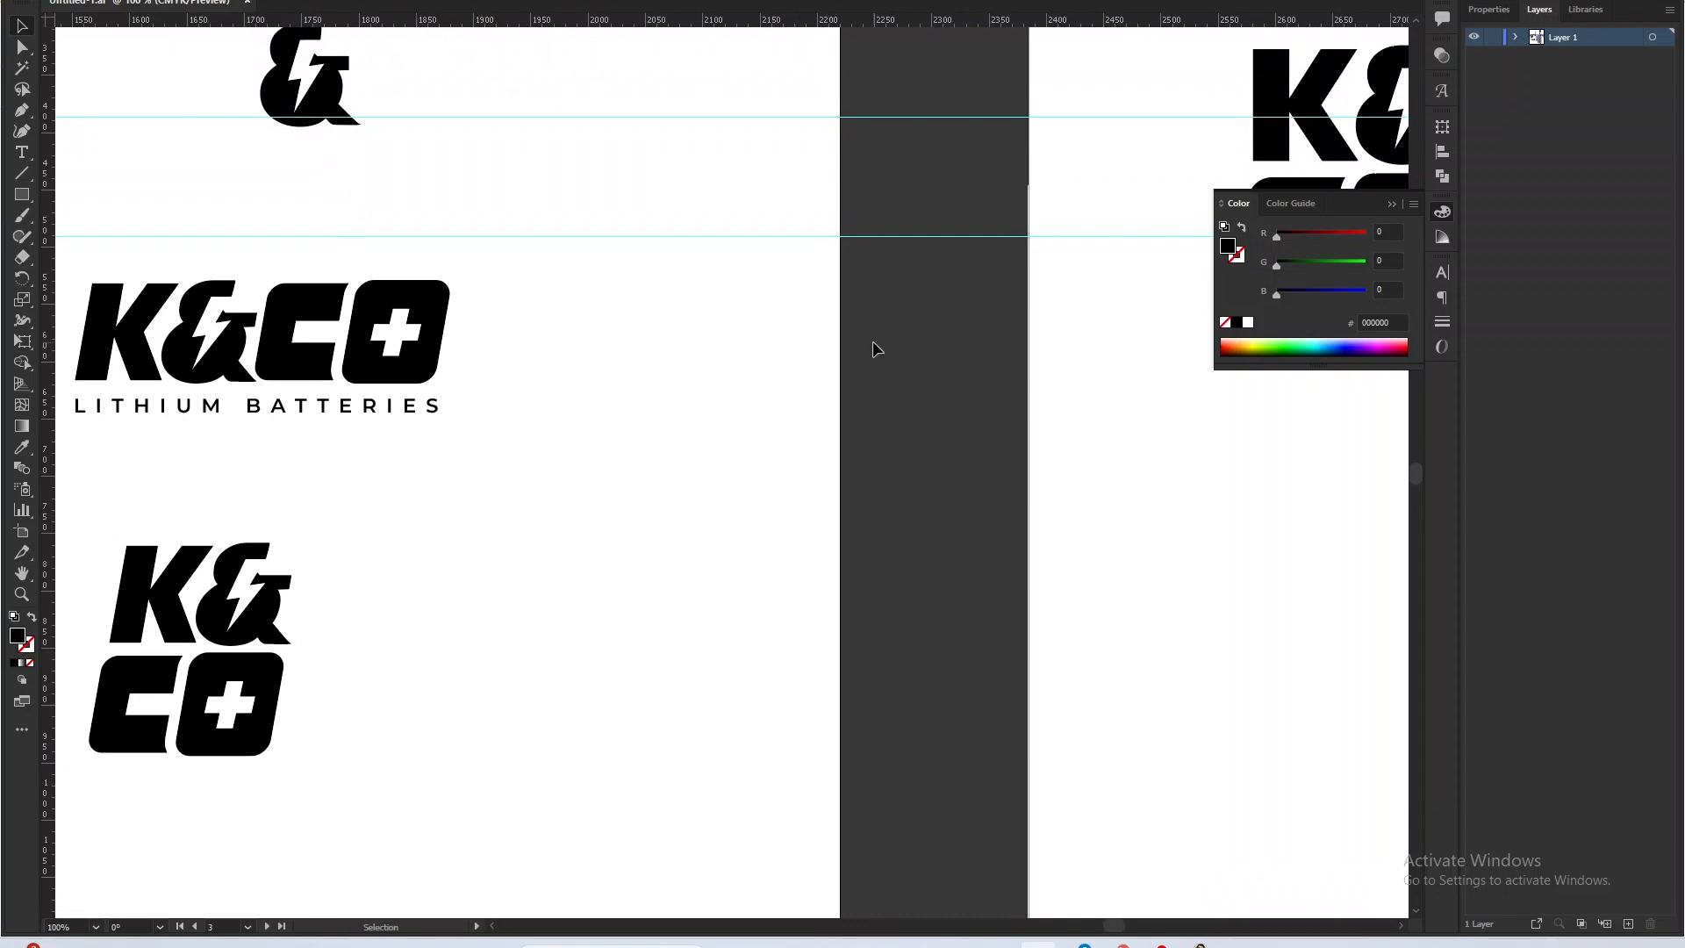
{"action": "left_click_drag", "start_coordinate": [1037, 292], "coordinate": [462, 482]}
{"action": "left_click_drag", "start_coordinate": [708, 258], "coordinate": [618, 609]}
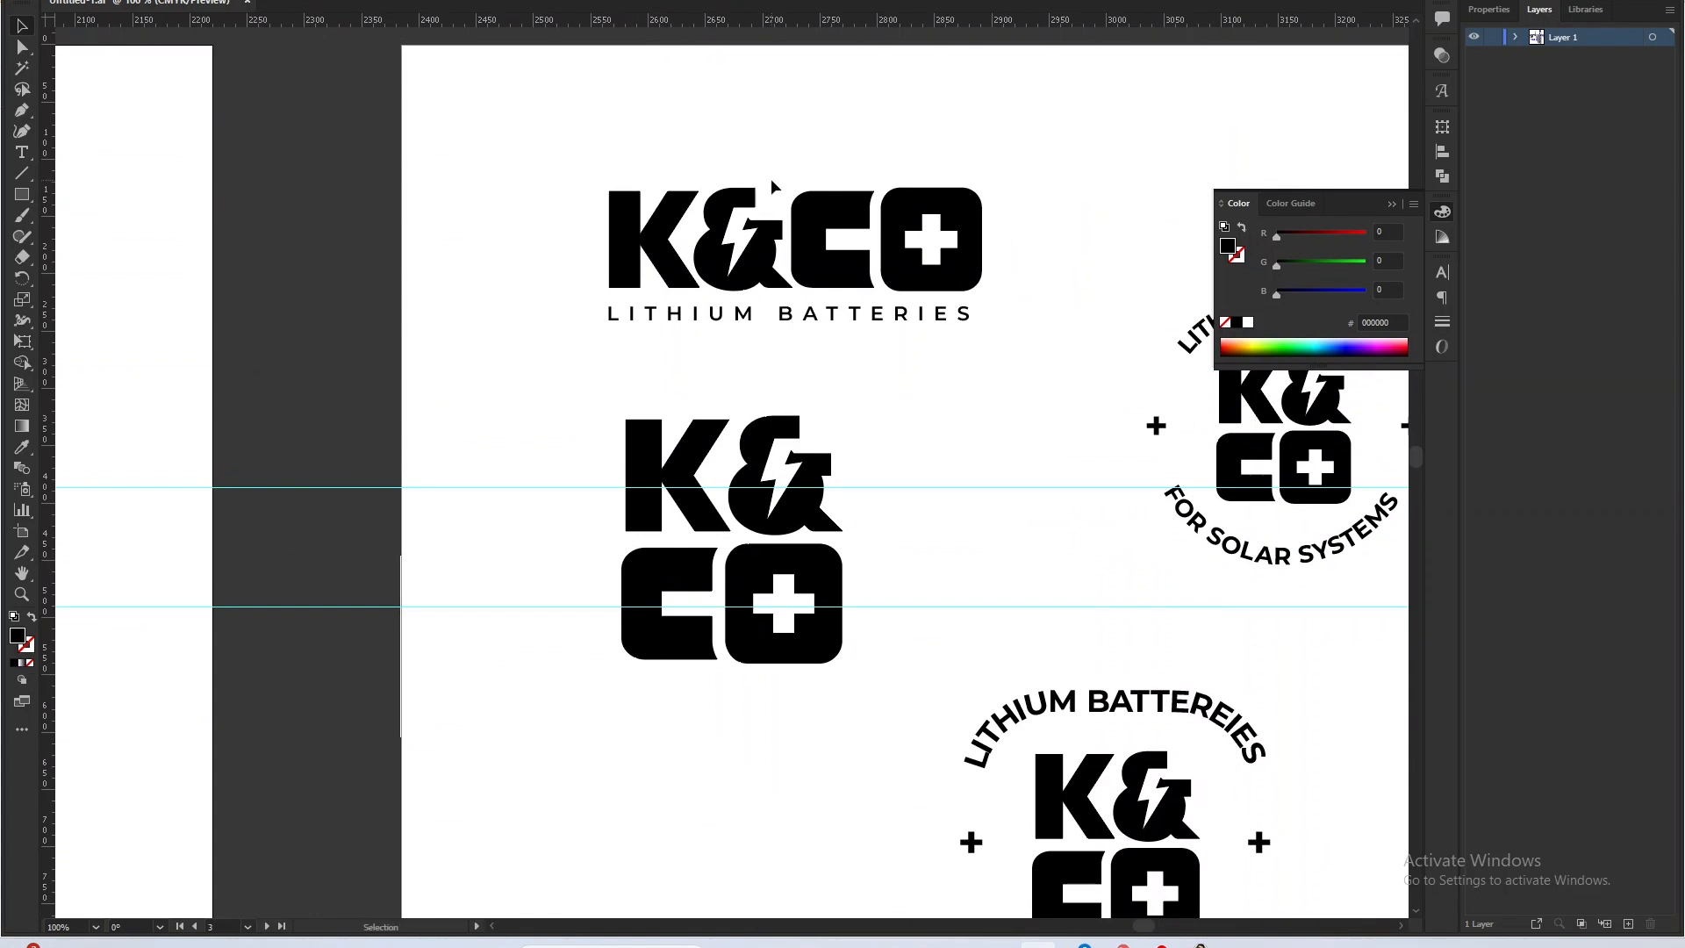
{"action": "left_click_drag", "start_coordinate": [764, 198], "coordinate": [728, 434]}
{"action": "left_click_drag", "start_coordinate": [550, 347], "coordinate": [1143, 597]}
{"action": "left_click", "coordinate": [883, 619]}
Hide the guides and move the upright stacked K&CO logo down and left, farther from the horizontal wordmark.
{"action": "left_click_drag", "start_coordinate": [624, 778], "coordinate": [642, 530]}
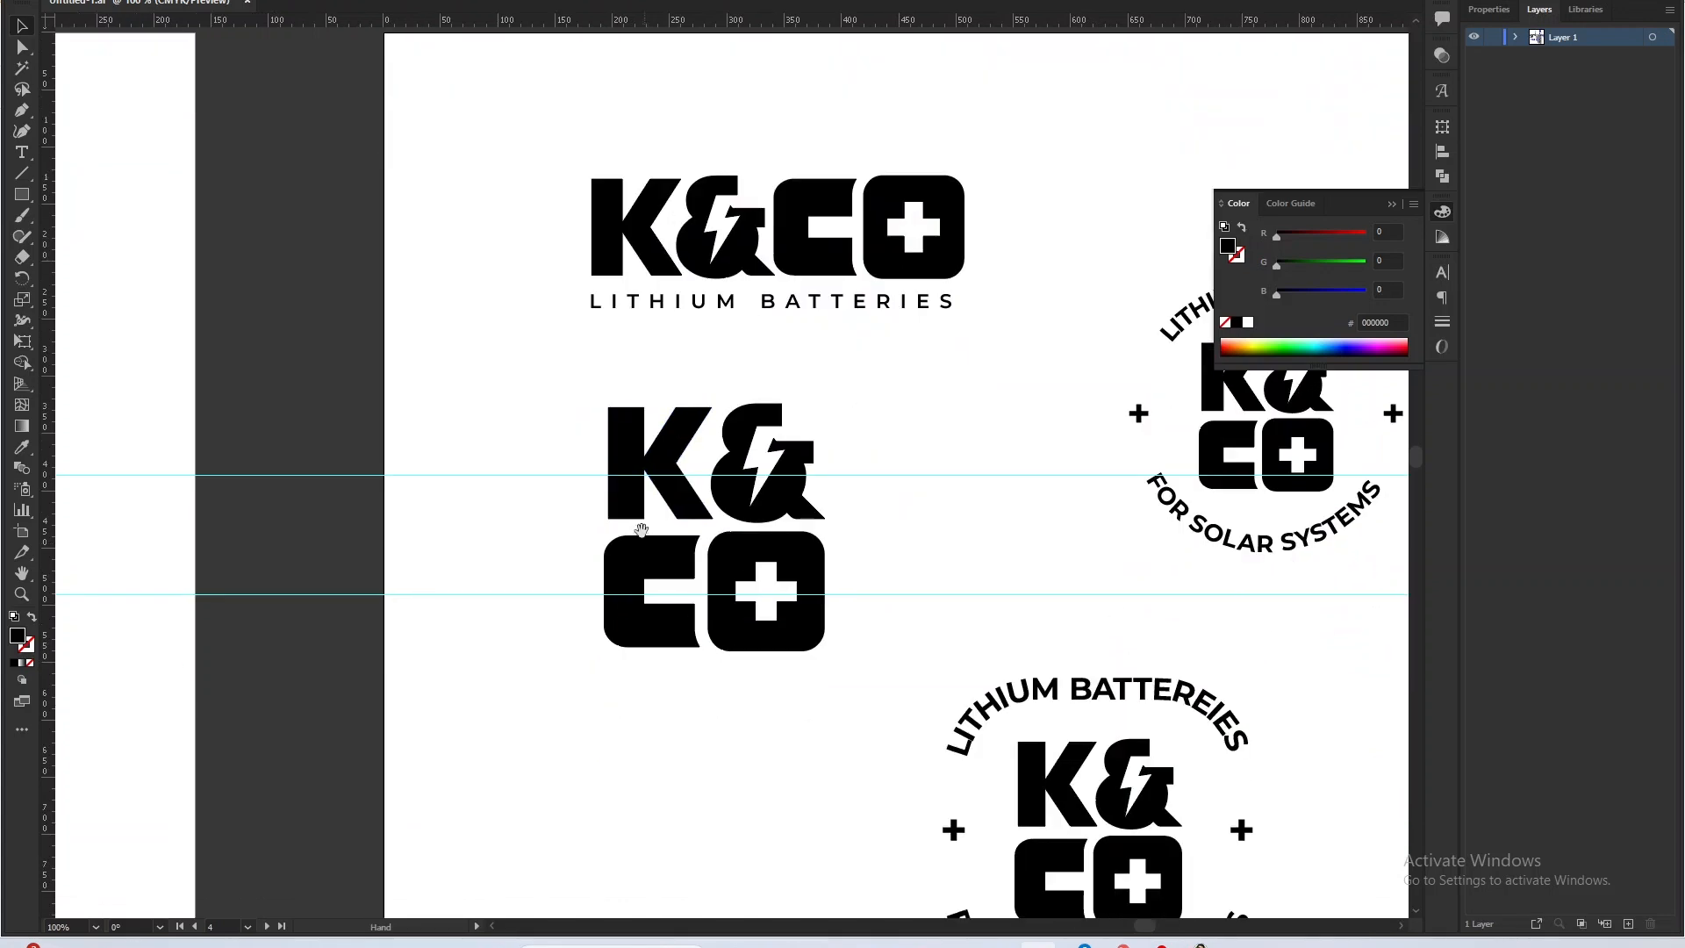
{"action": "right_click", "coordinate": [566, 458]}
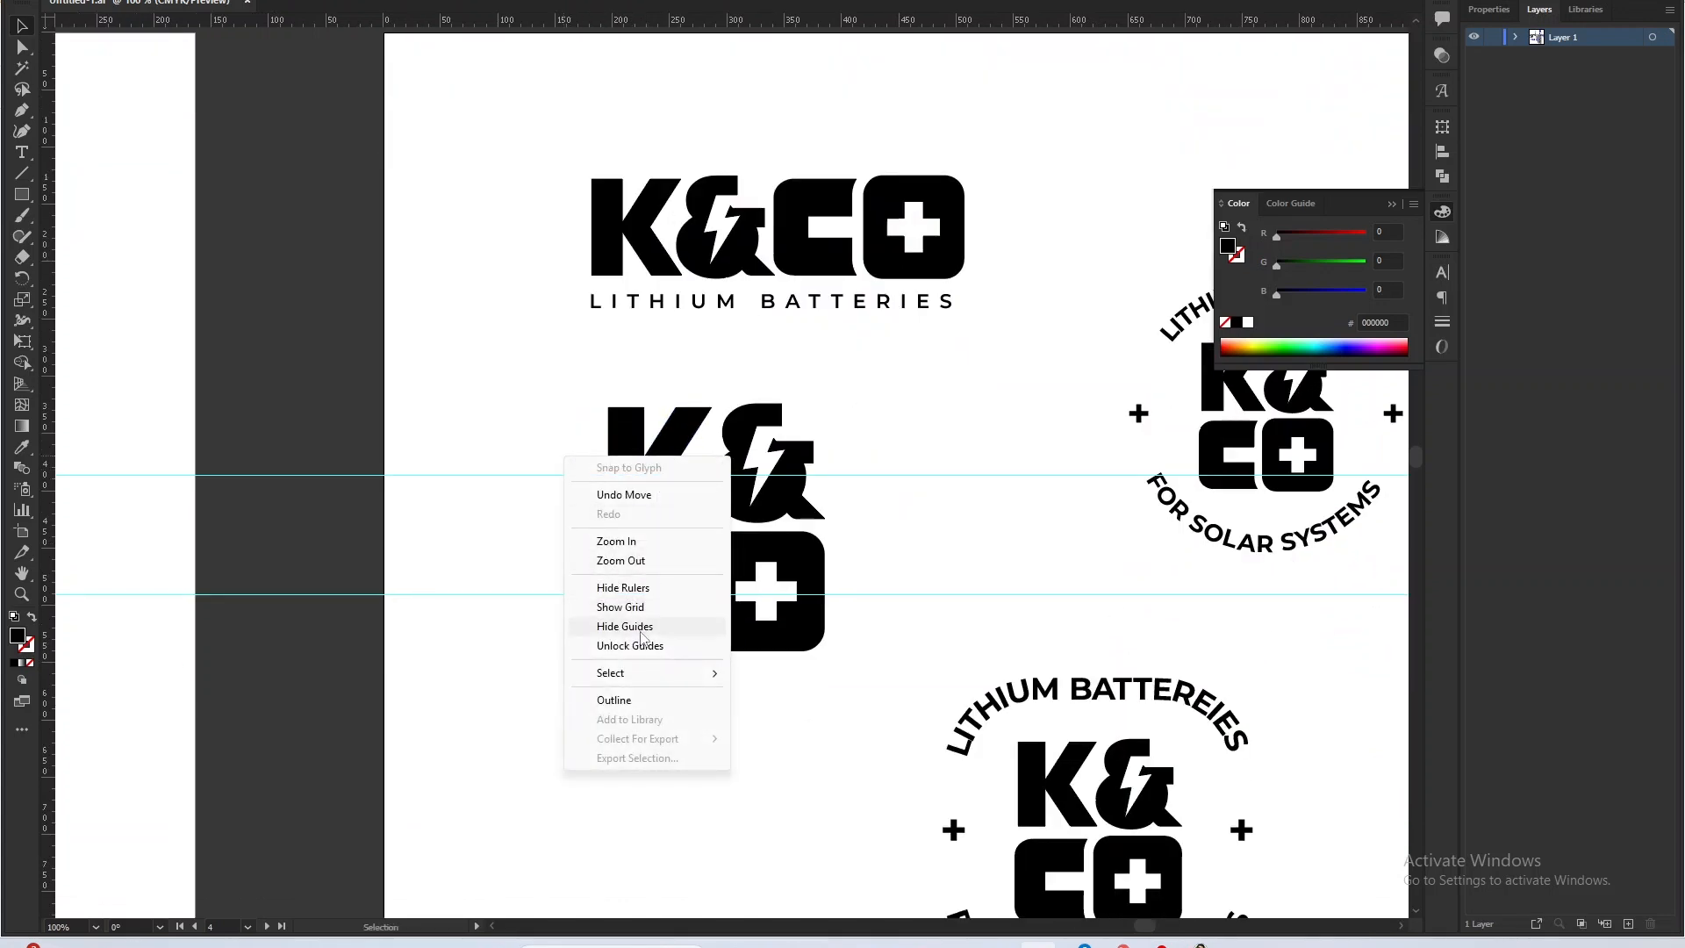
{"action": "left_click", "coordinate": [640, 632]}
{"action": "left_click_drag", "start_coordinate": [747, 755], "coordinate": [710, 575]}
{"action": "left_click_drag", "start_coordinate": [829, 578], "coordinate": [484, 247]}
{"action": "left_click_drag", "start_coordinate": [634, 277], "coordinate": [470, 438]}
{"action": "left_click", "coordinate": [471, 332]}
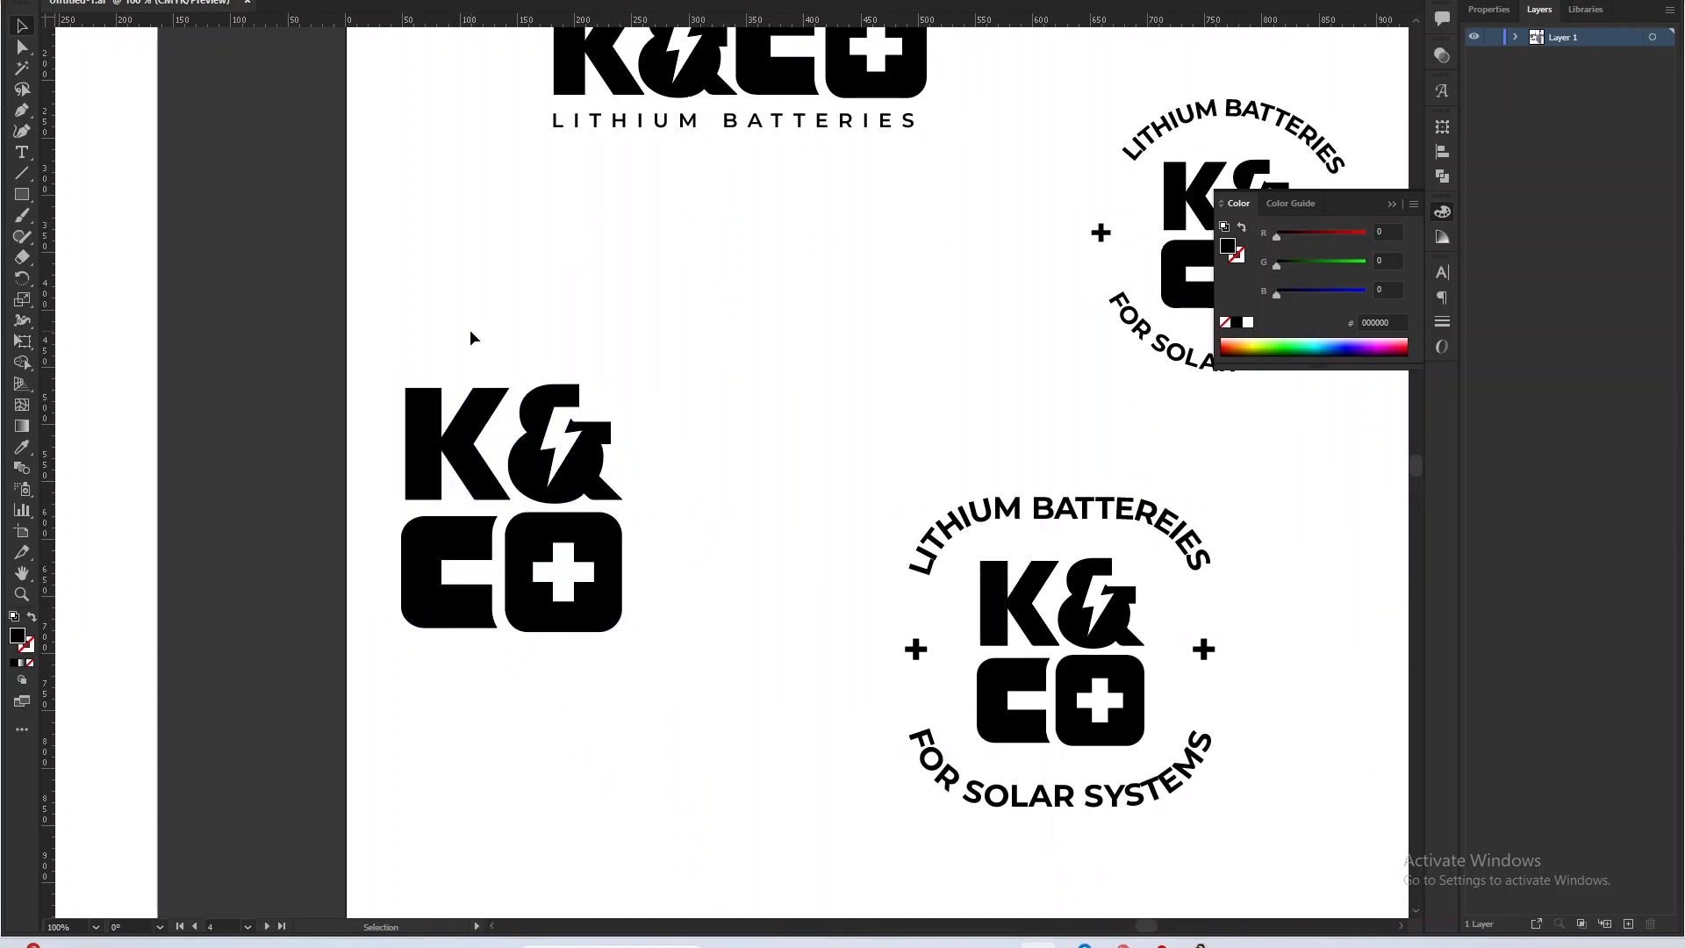
Inspect the white horizontal and stacked K&CO logos on the dark indigo half of the first Khalid and Company color artboard.
{"action": "left_click_drag", "start_coordinate": [715, 771], "coordinate": [842, 474]}
{"action": "scroll", "coordinate": [908, 372], "scroll_direction": "down", "scroll_amount": 4}
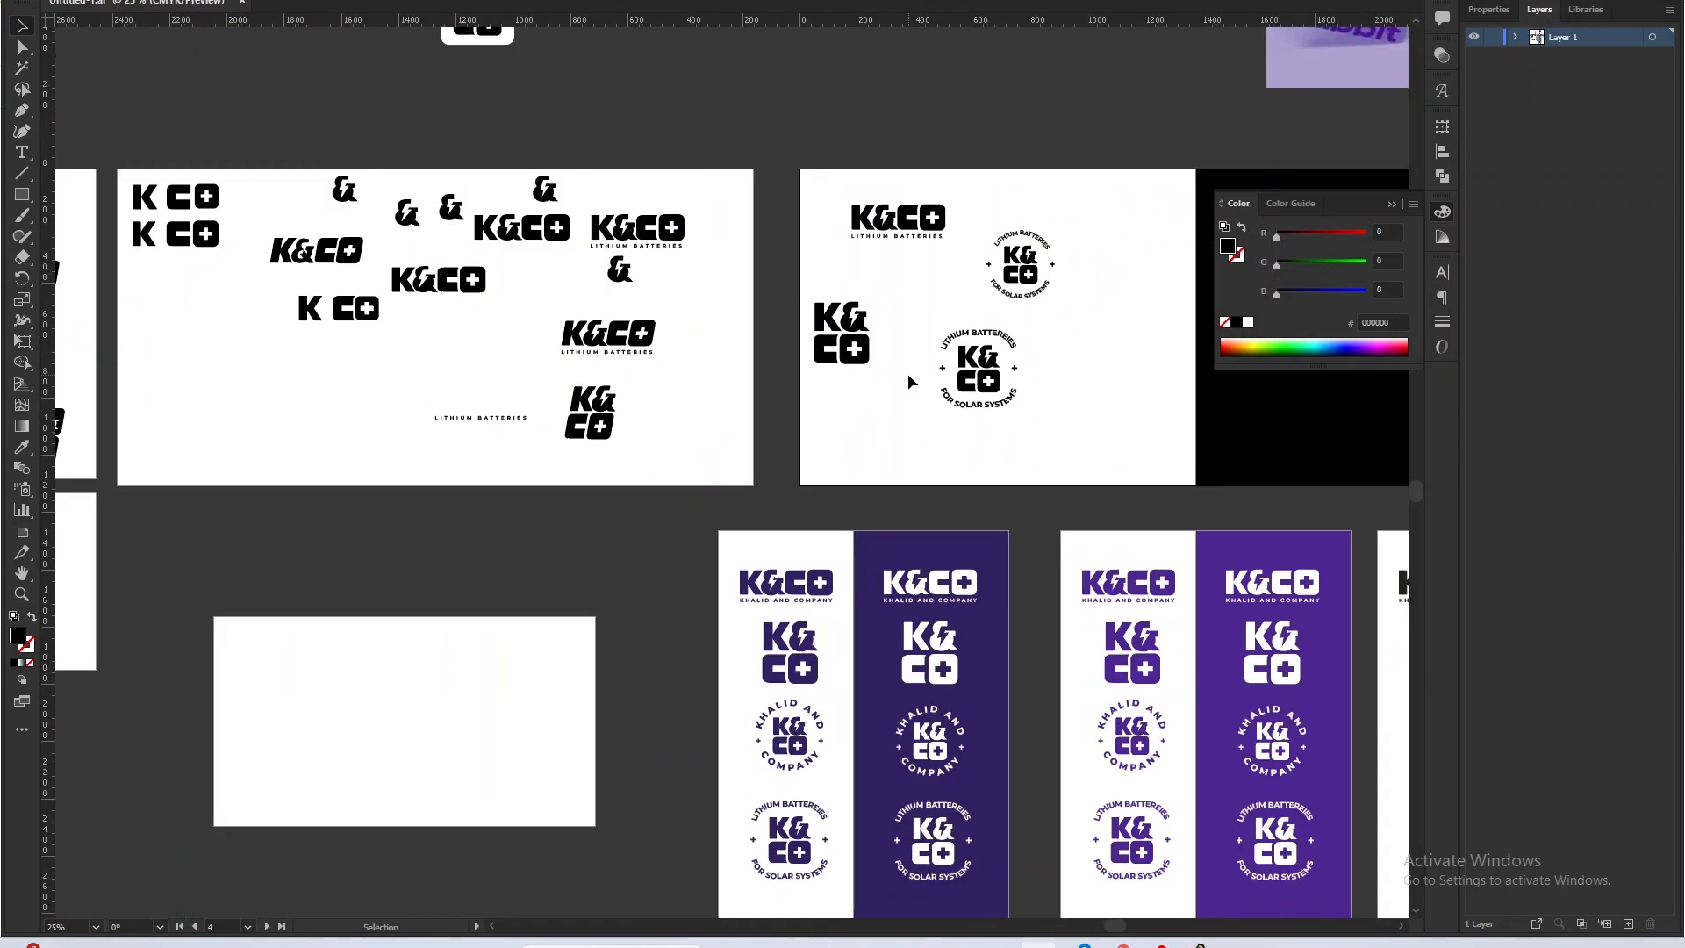
{"action": "scroll", "coordinate": [898, 784], "scroll_direction": "up", "scroll_amount": 3}
{"action": "left_click_drag", "start_coordinate": [956, 661], "coordinate": [510, 698]}
{"action": "left_click", "coordinate": [554, 299]}
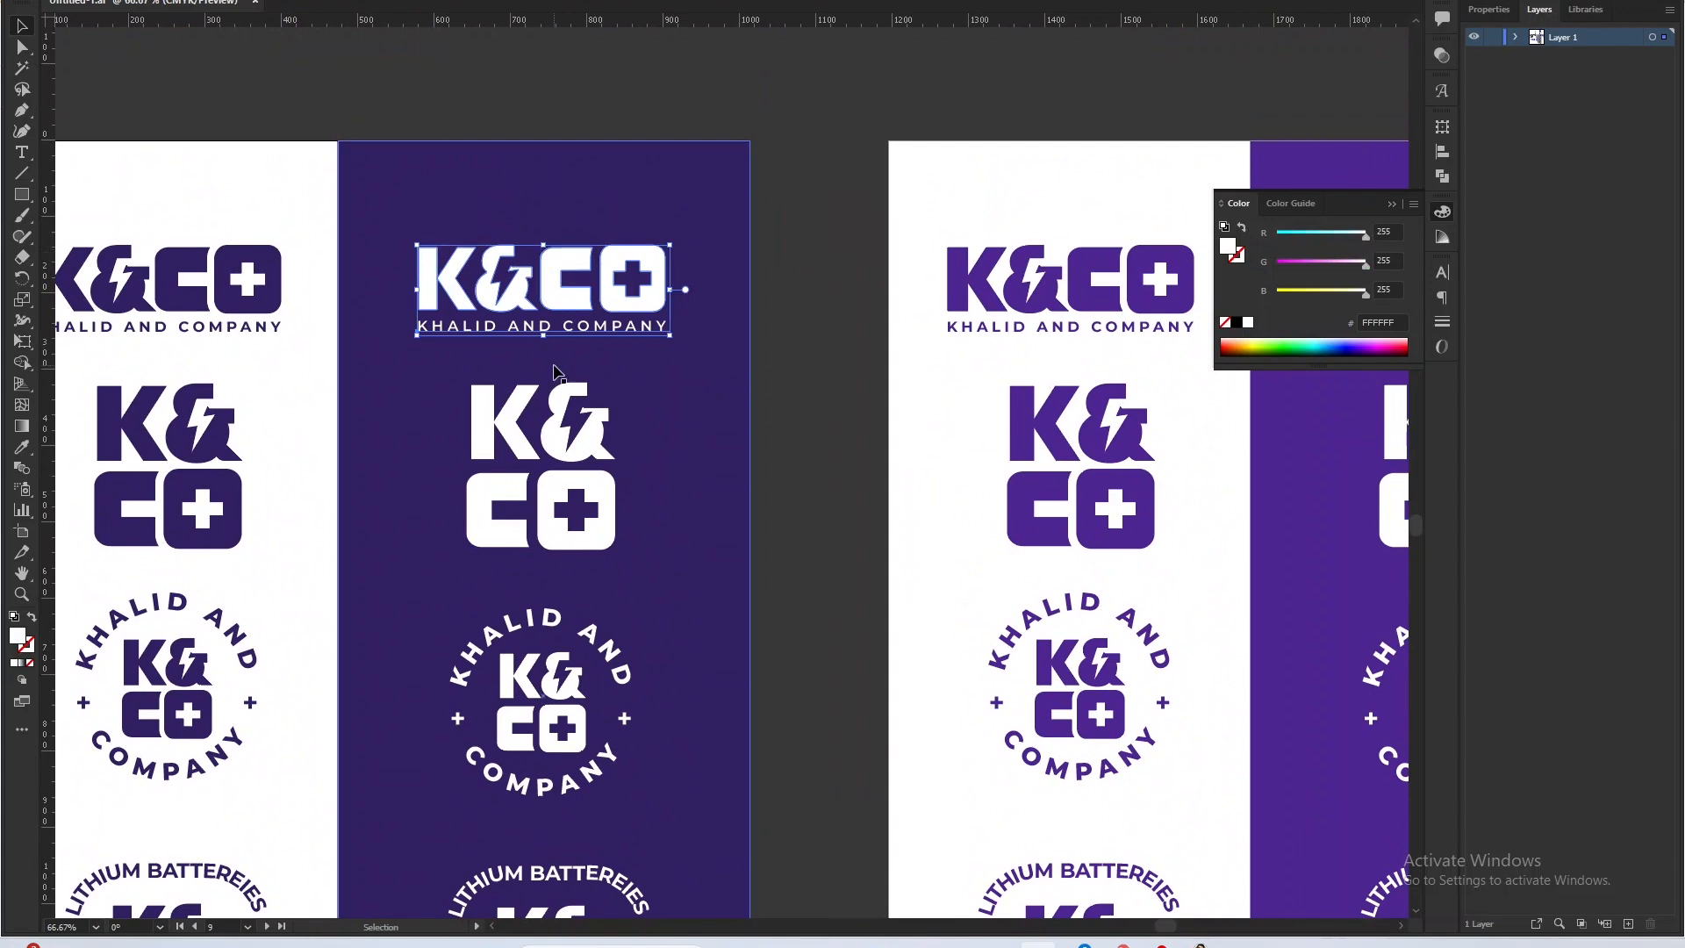
{"action": "left_click", "coordinate": [562, 418]}
{"action": "left_click_drag", "start_coordinate": [580, 702], "coordinate": [623, 450]}
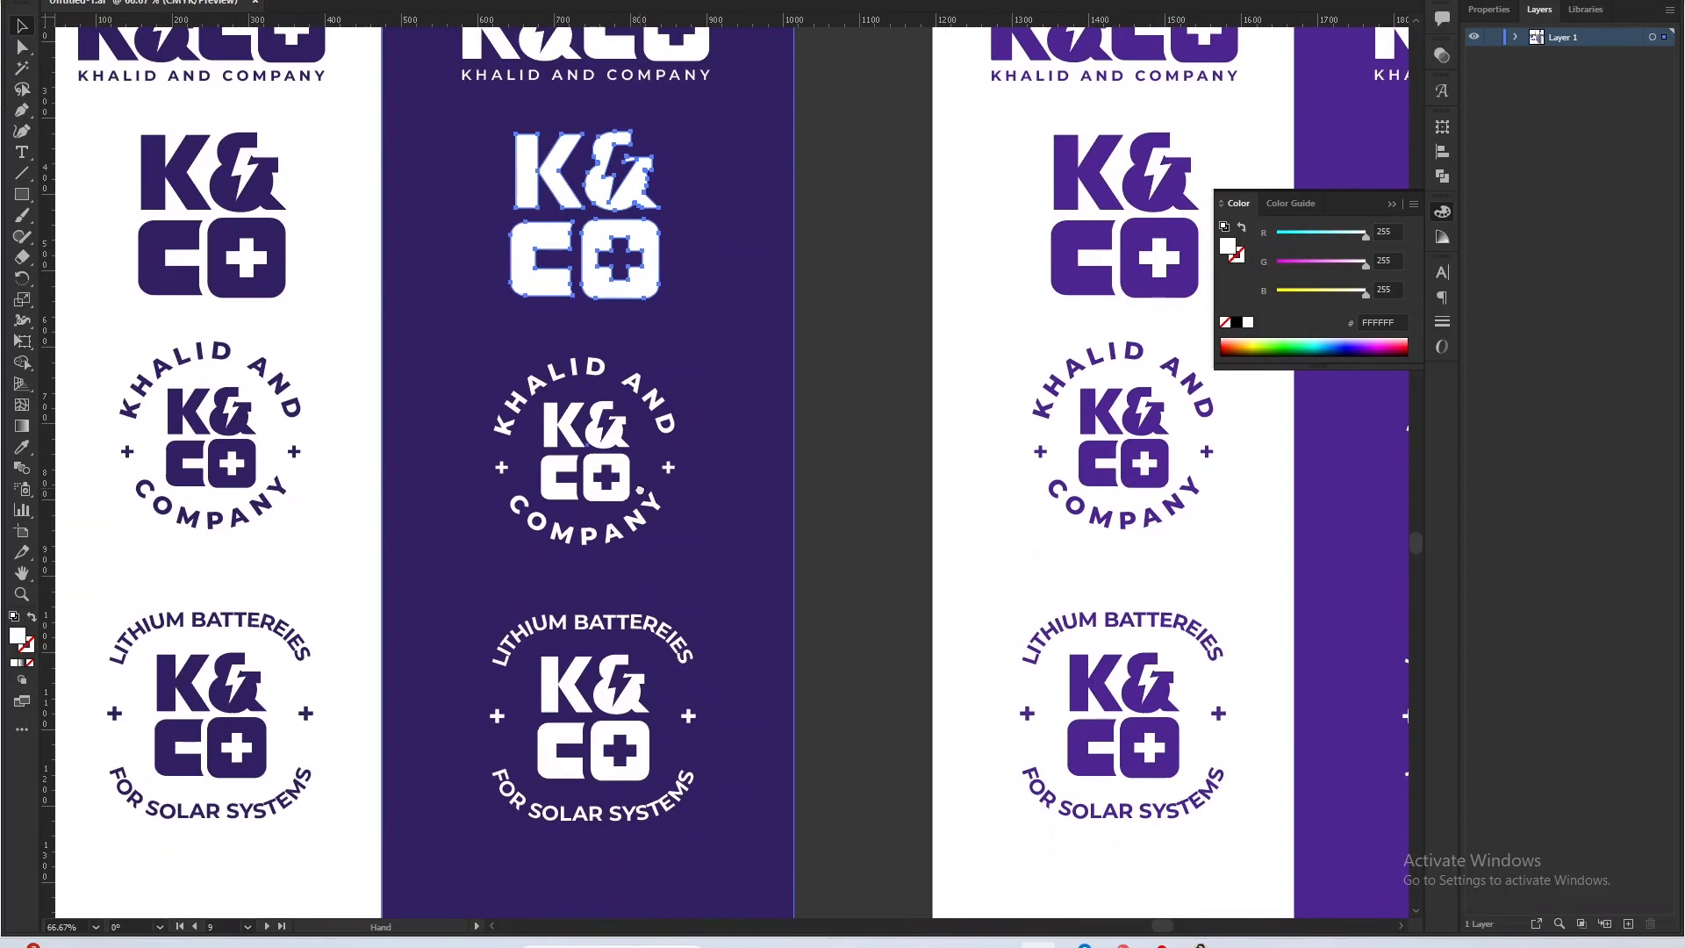
{"action": "scroll", "coordinate": [491, 600], "scroll_direction": "down", "scroll_amount": 2}
{"action": "scroll", "coordinate": [373, 494], "scroll_direction": "up", "scroll_amount": 1}
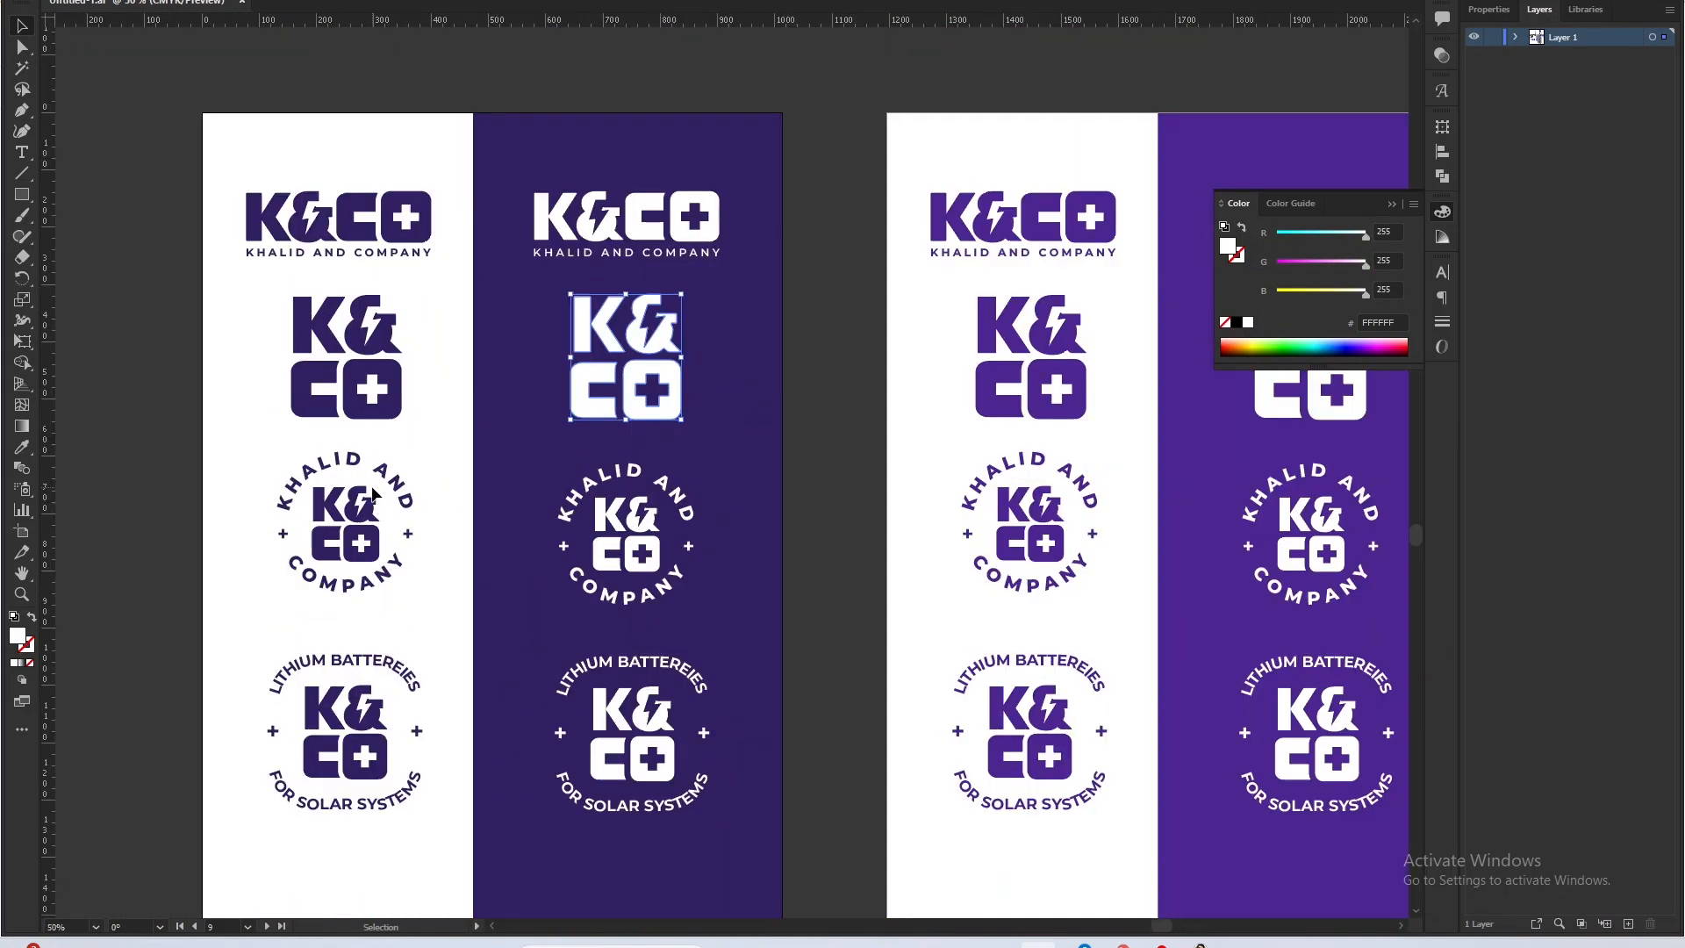
Examine the indigo circular badges on the white half and compare them with the neighboring purple and green artboards.
{"action": "left_click", "coordinate": [371, 793]}
{"action": "left_click", "coordinate": [366, 755]}
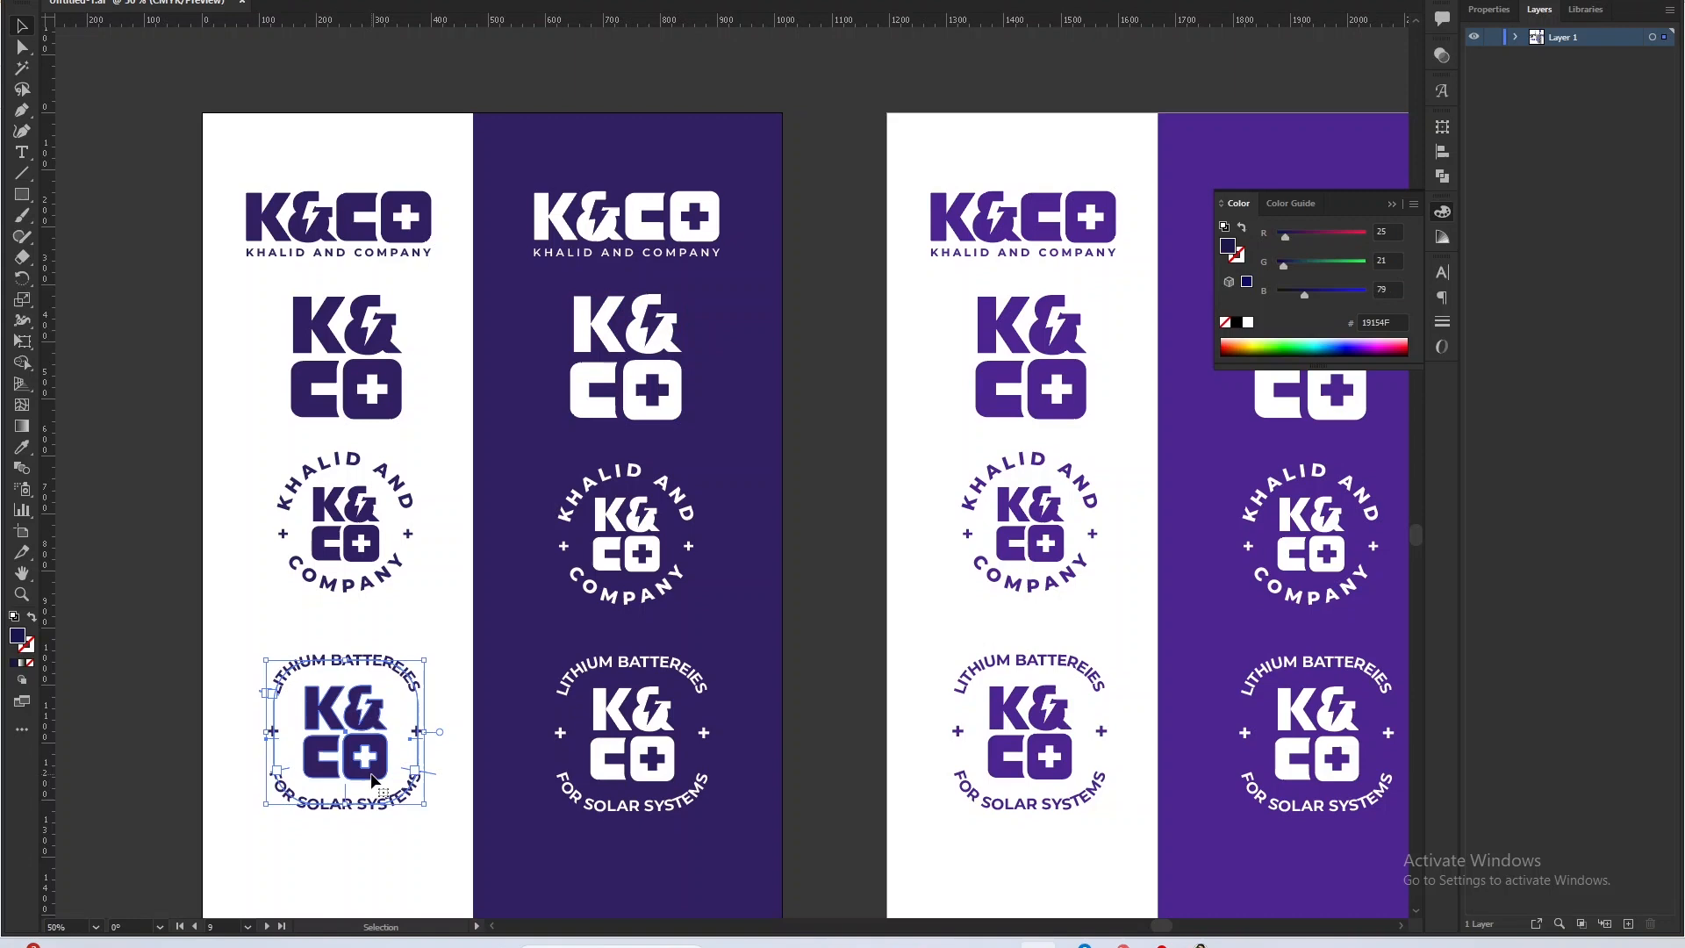
{"action": "left_click", "coordinate": [362, 580]}
{"action": "left_click", "coordinate": [356, 566]}
{"action": "scroll", "coordinate": [615, 597], "scroll_direction": "down", "scroll_amount": 2}
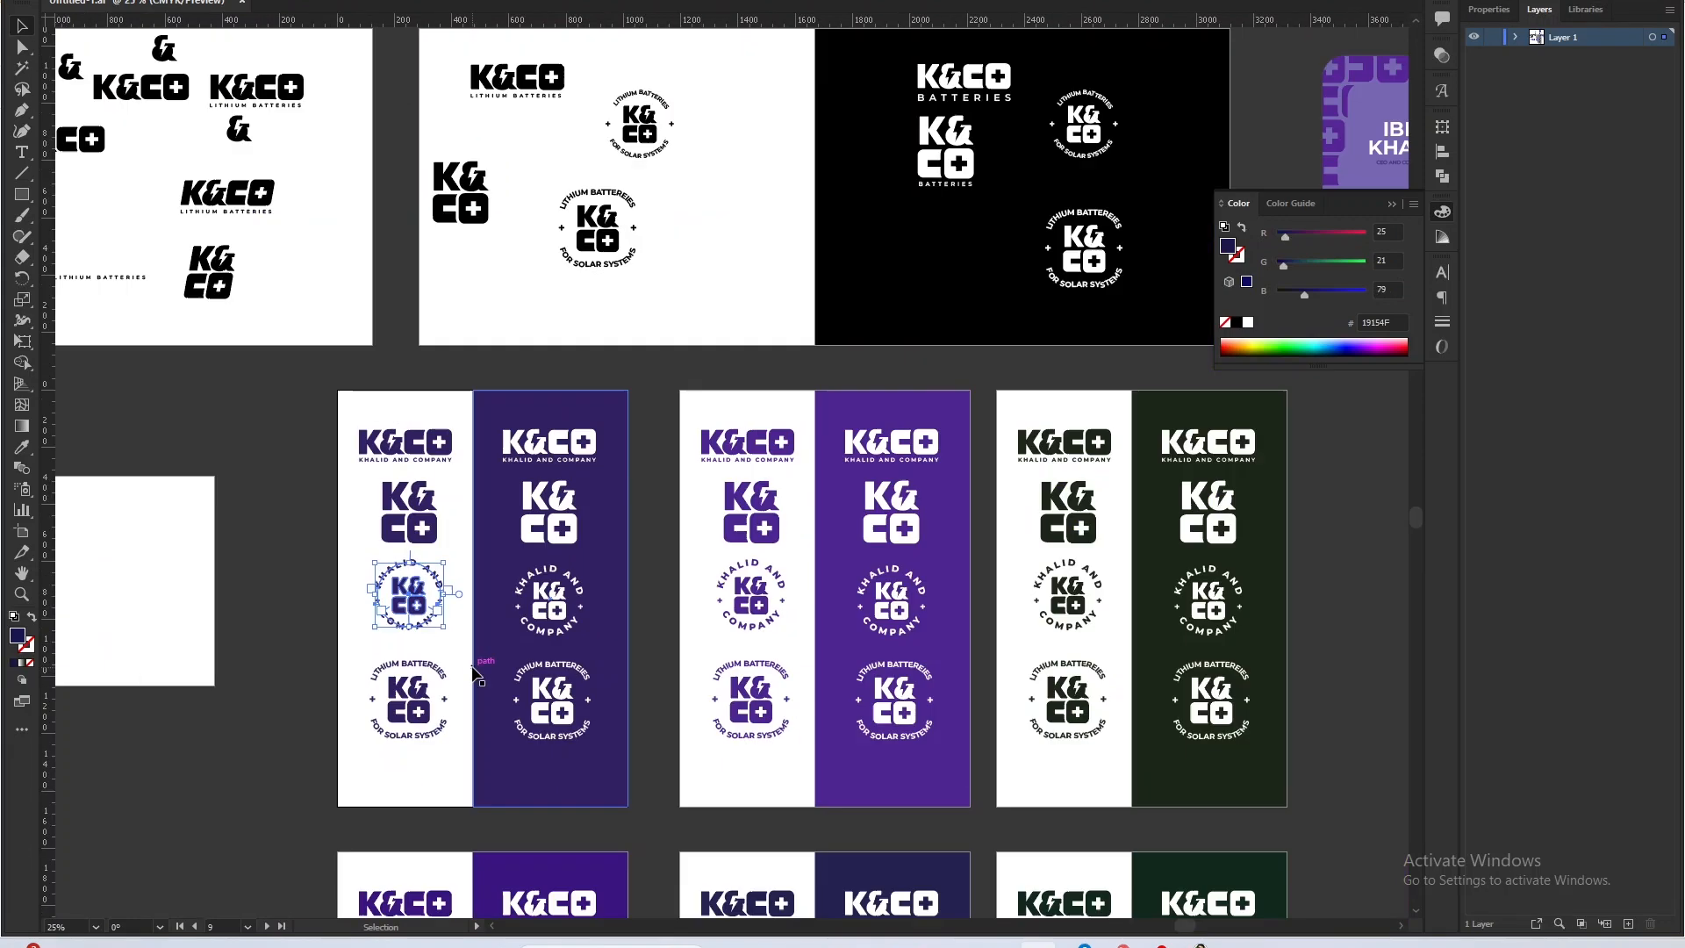
{"action": "scroll", "coordinate": [615, 597], "scroll_direction": "up", "scroll_amount": 1}
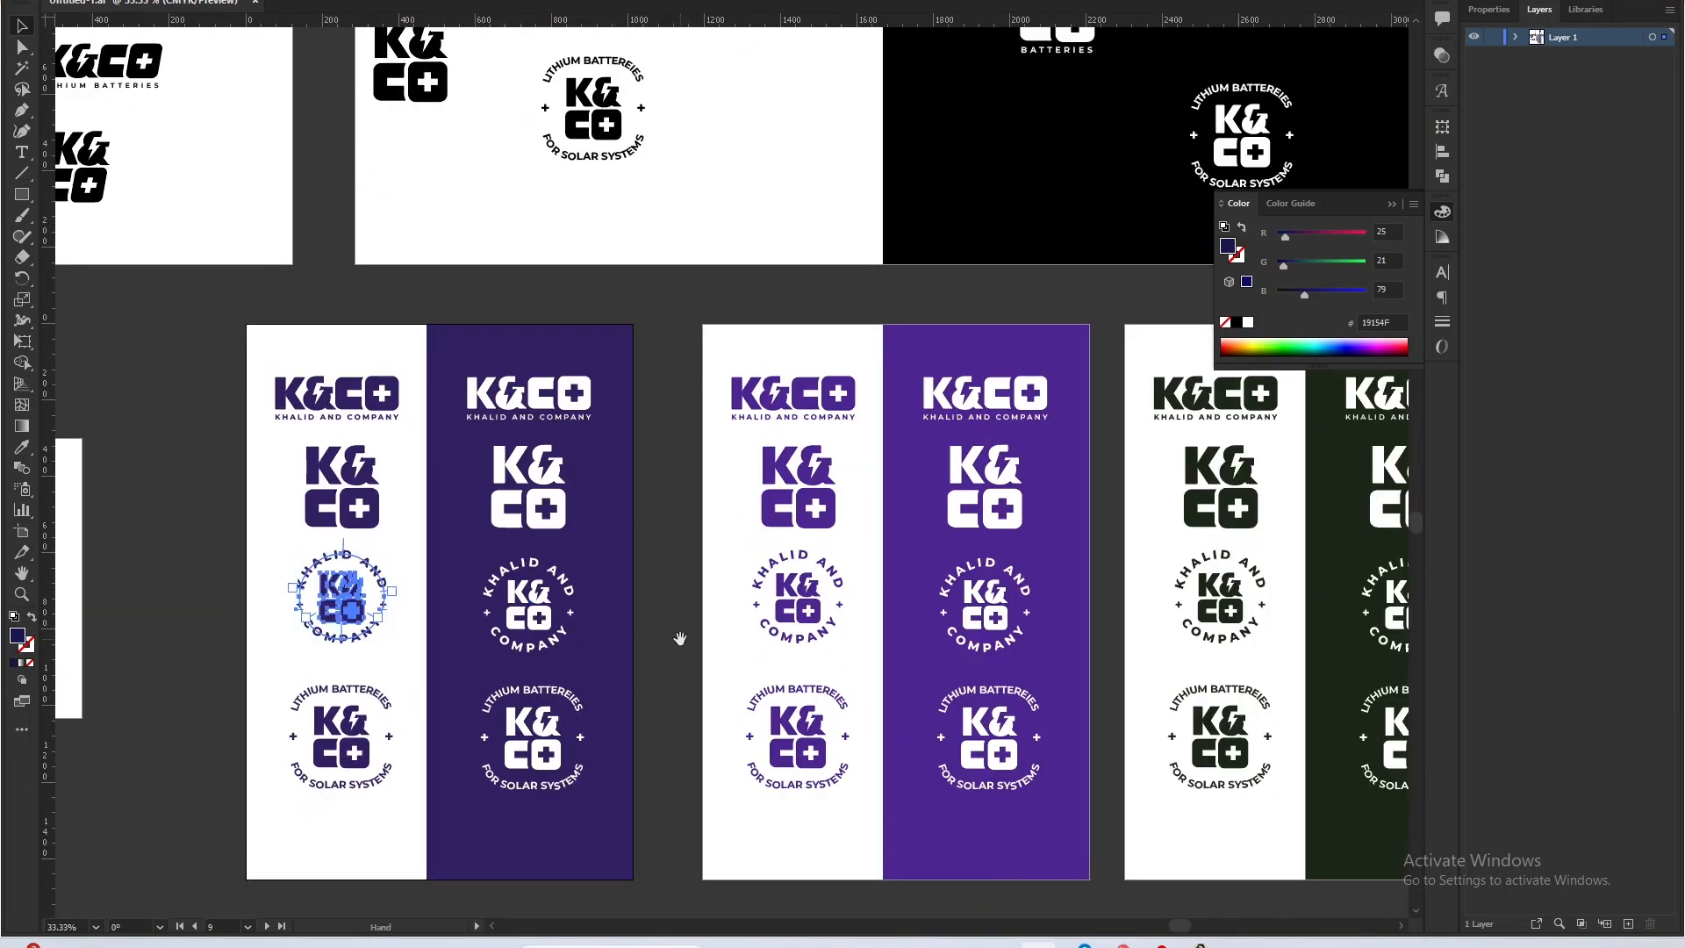
{"action": "left_click_drag", "start_coordinate": [702, 645], "coordinate": [634, 645]}
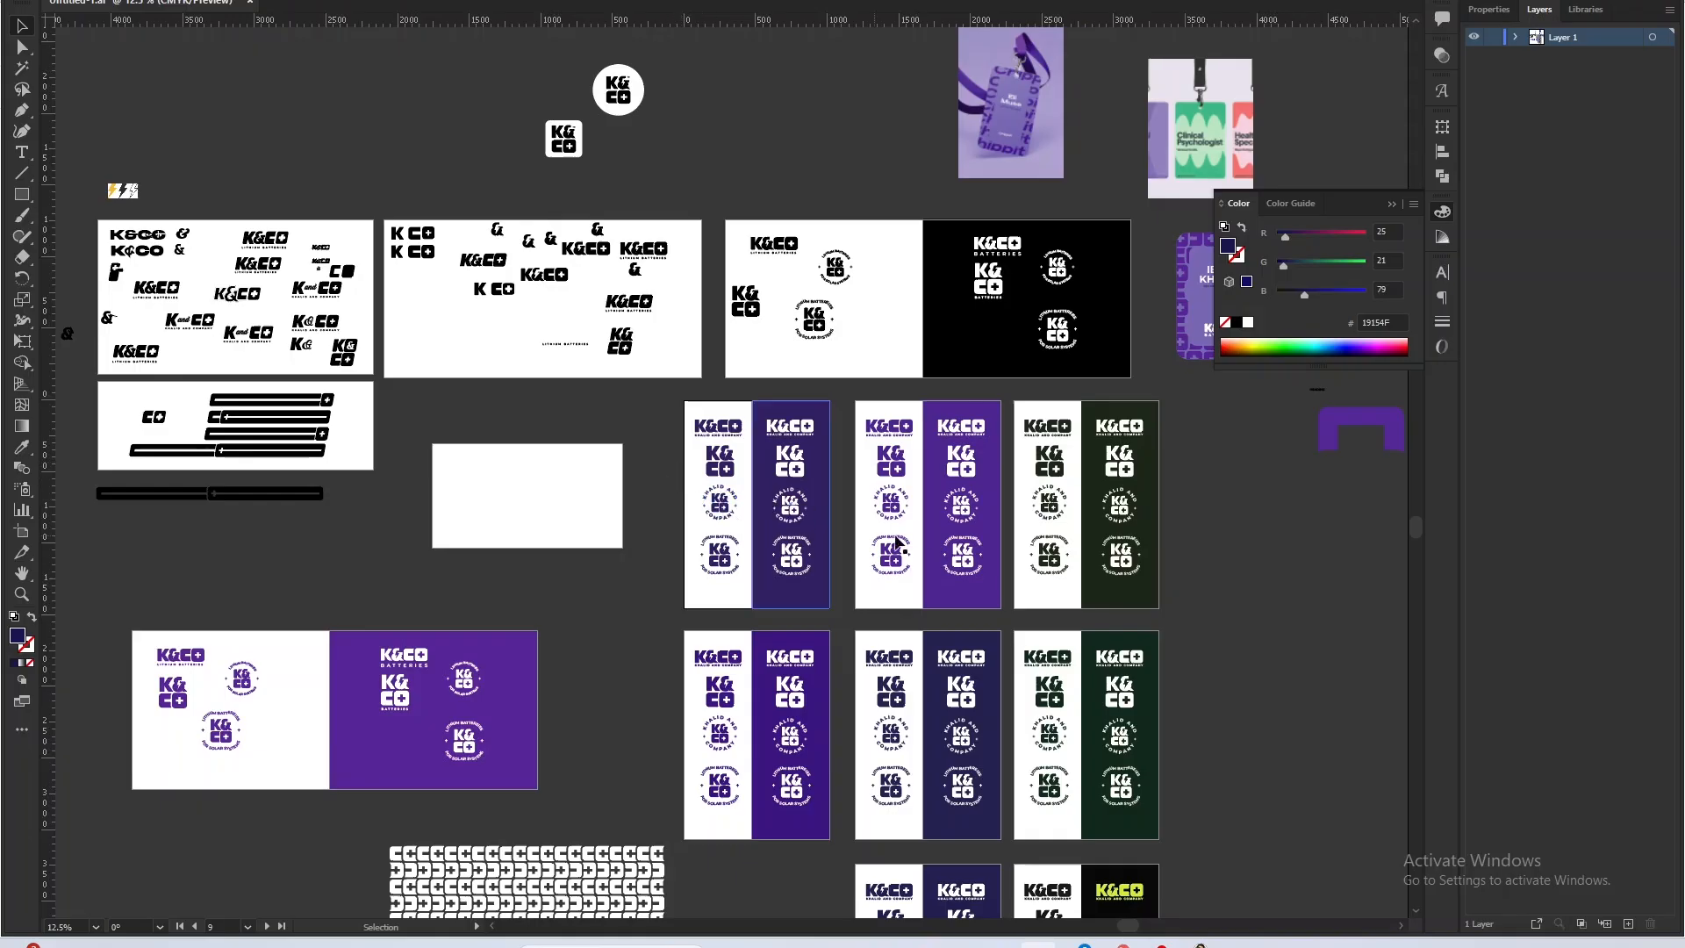
Switch to the Notion script and review the Mood Board, Idea and & Challenge notes.
{"action": "key", "text": "alt+Tab"}
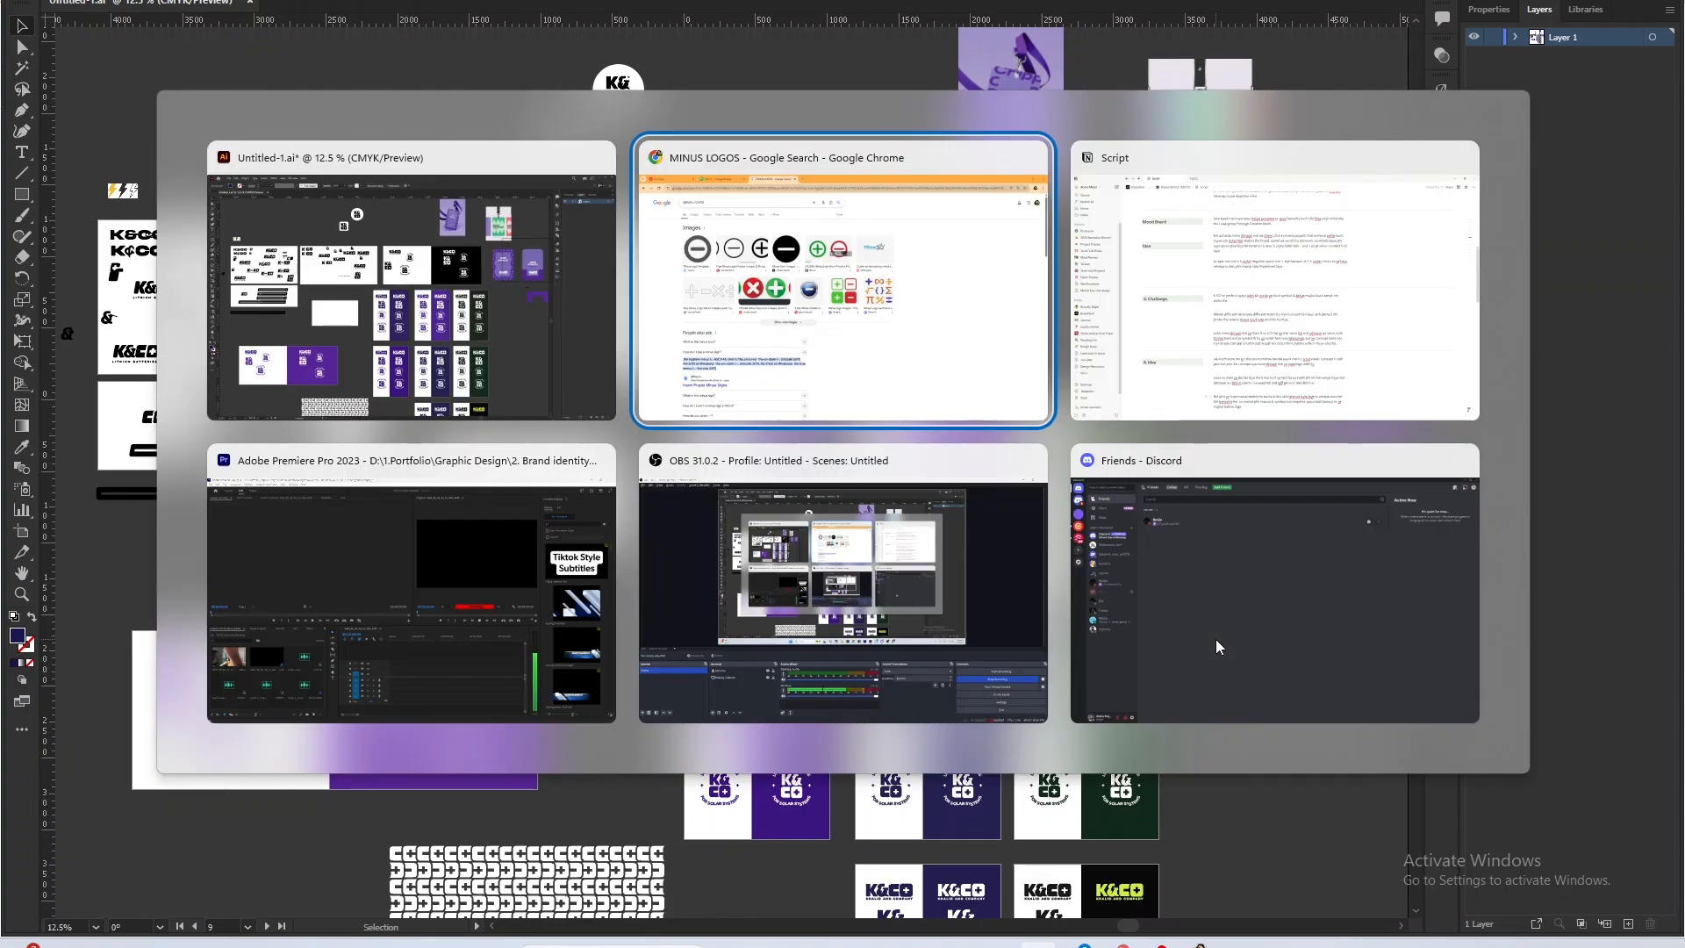
{"action": "left_click", "coordinate": [1273, 281]}
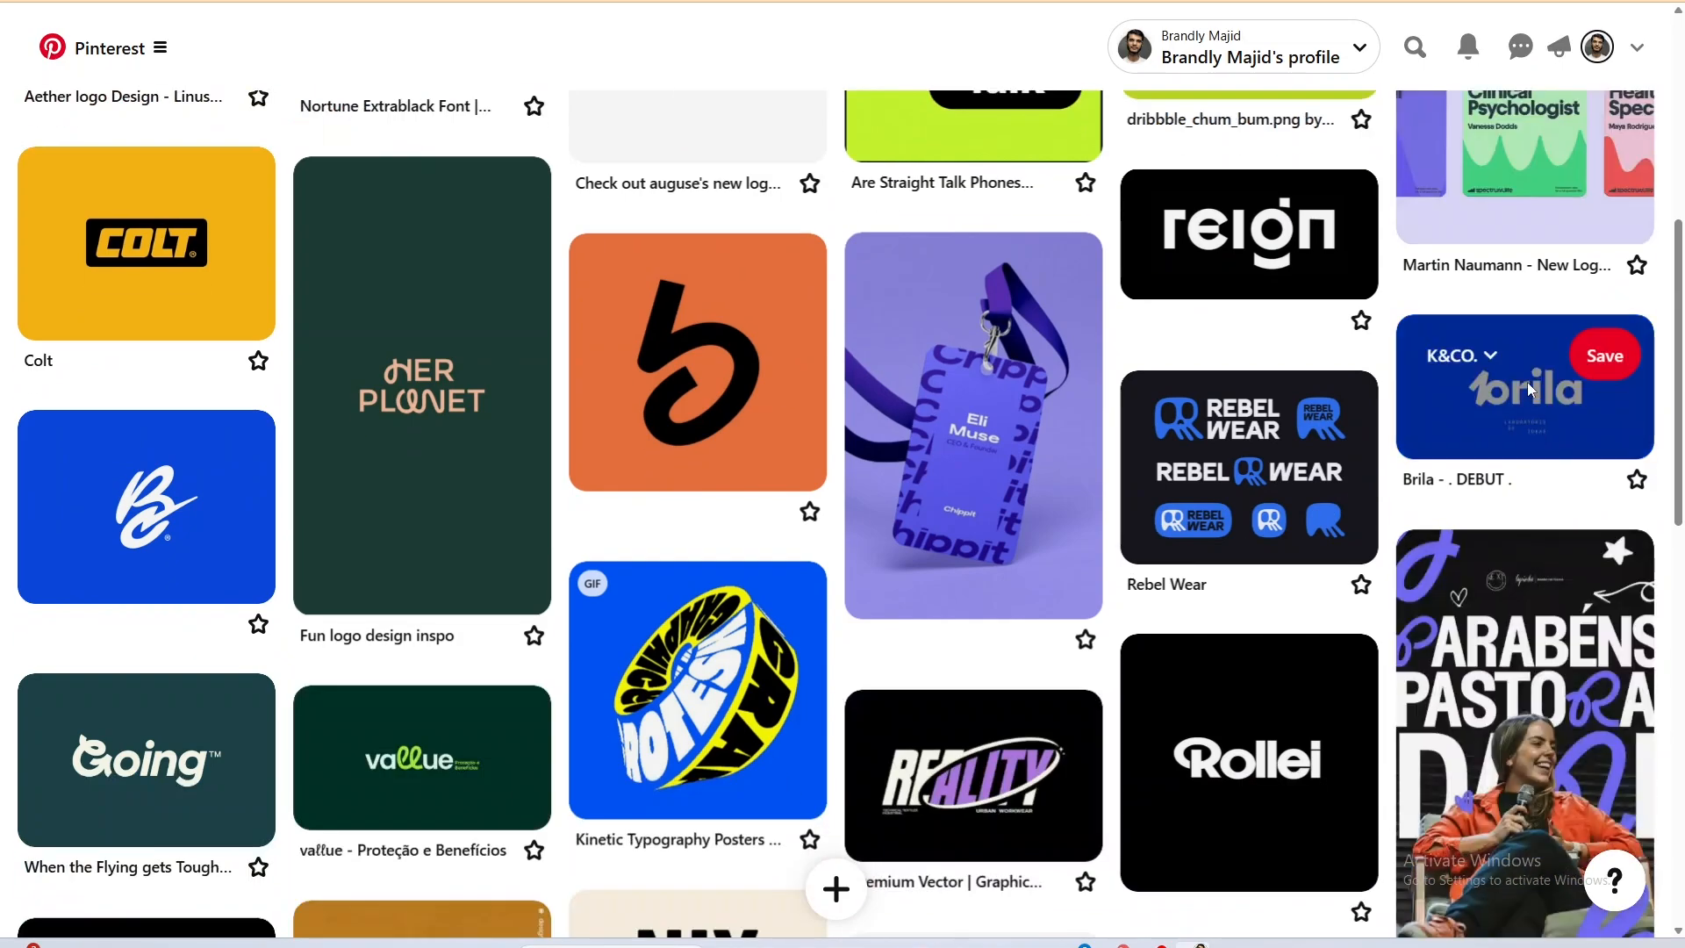
{"action": "left_click", "coordinate": [1523, 413]}
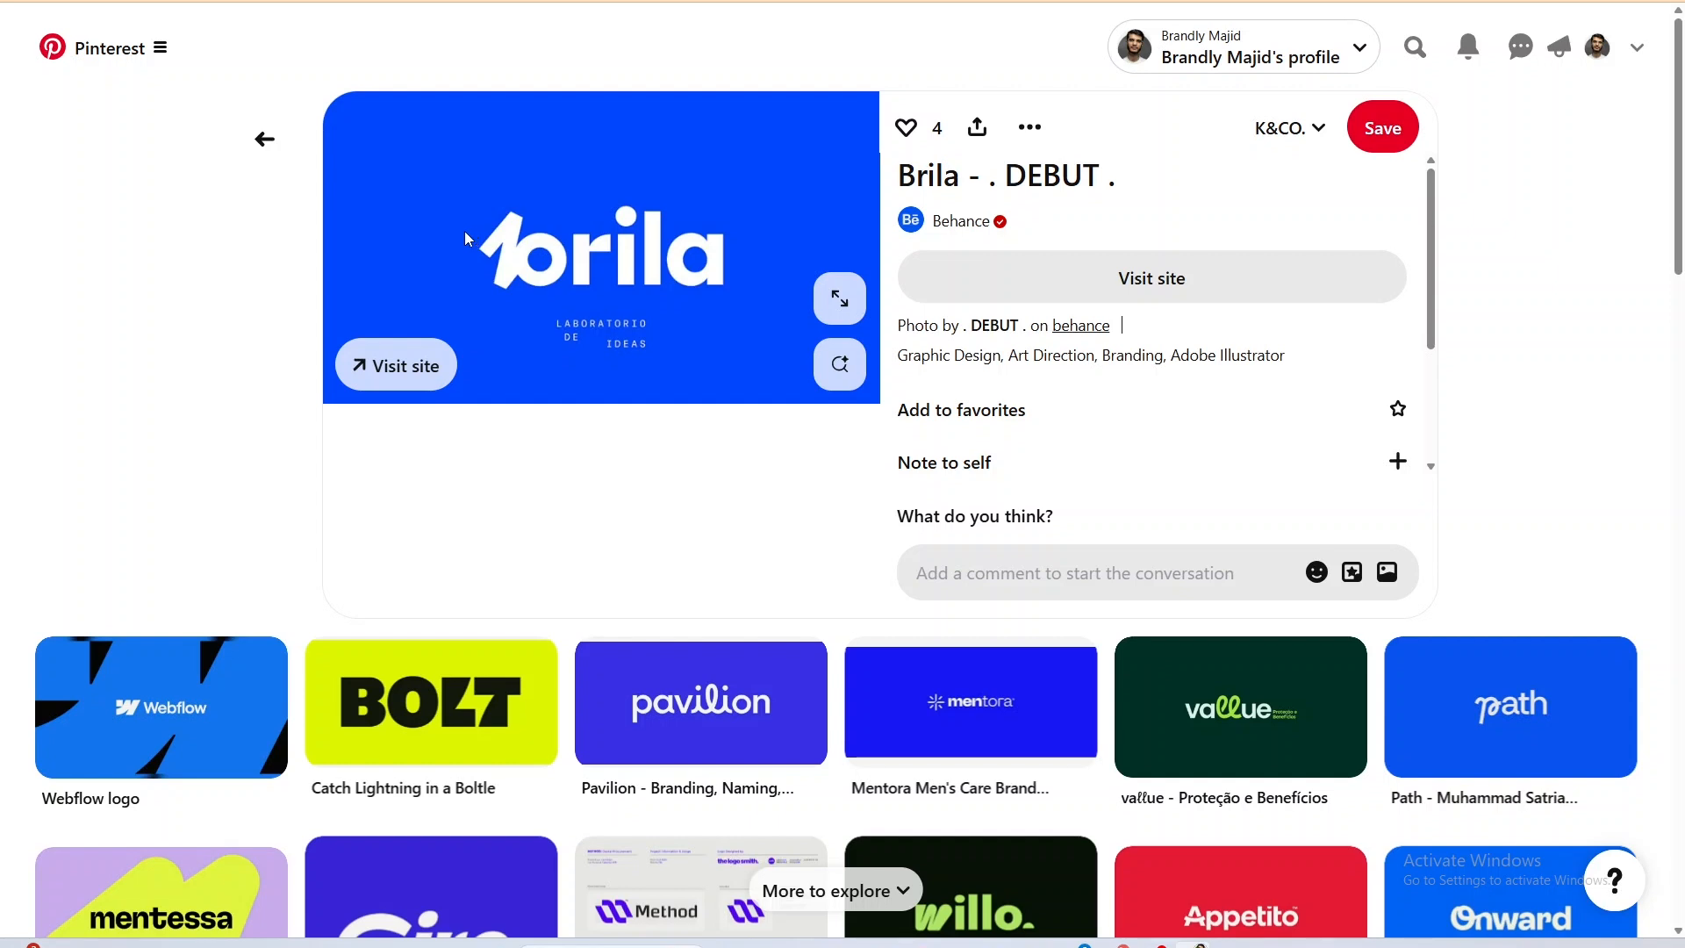
Copy the Brila logo image from its Pinterest pin and paste it into the Illustrator document.
{"action": "left_click_drag", "start_coordinate": [577, 255], "coordinate": [595, 368]}
{"action": "right_click", "coordinate": [594, 369]}
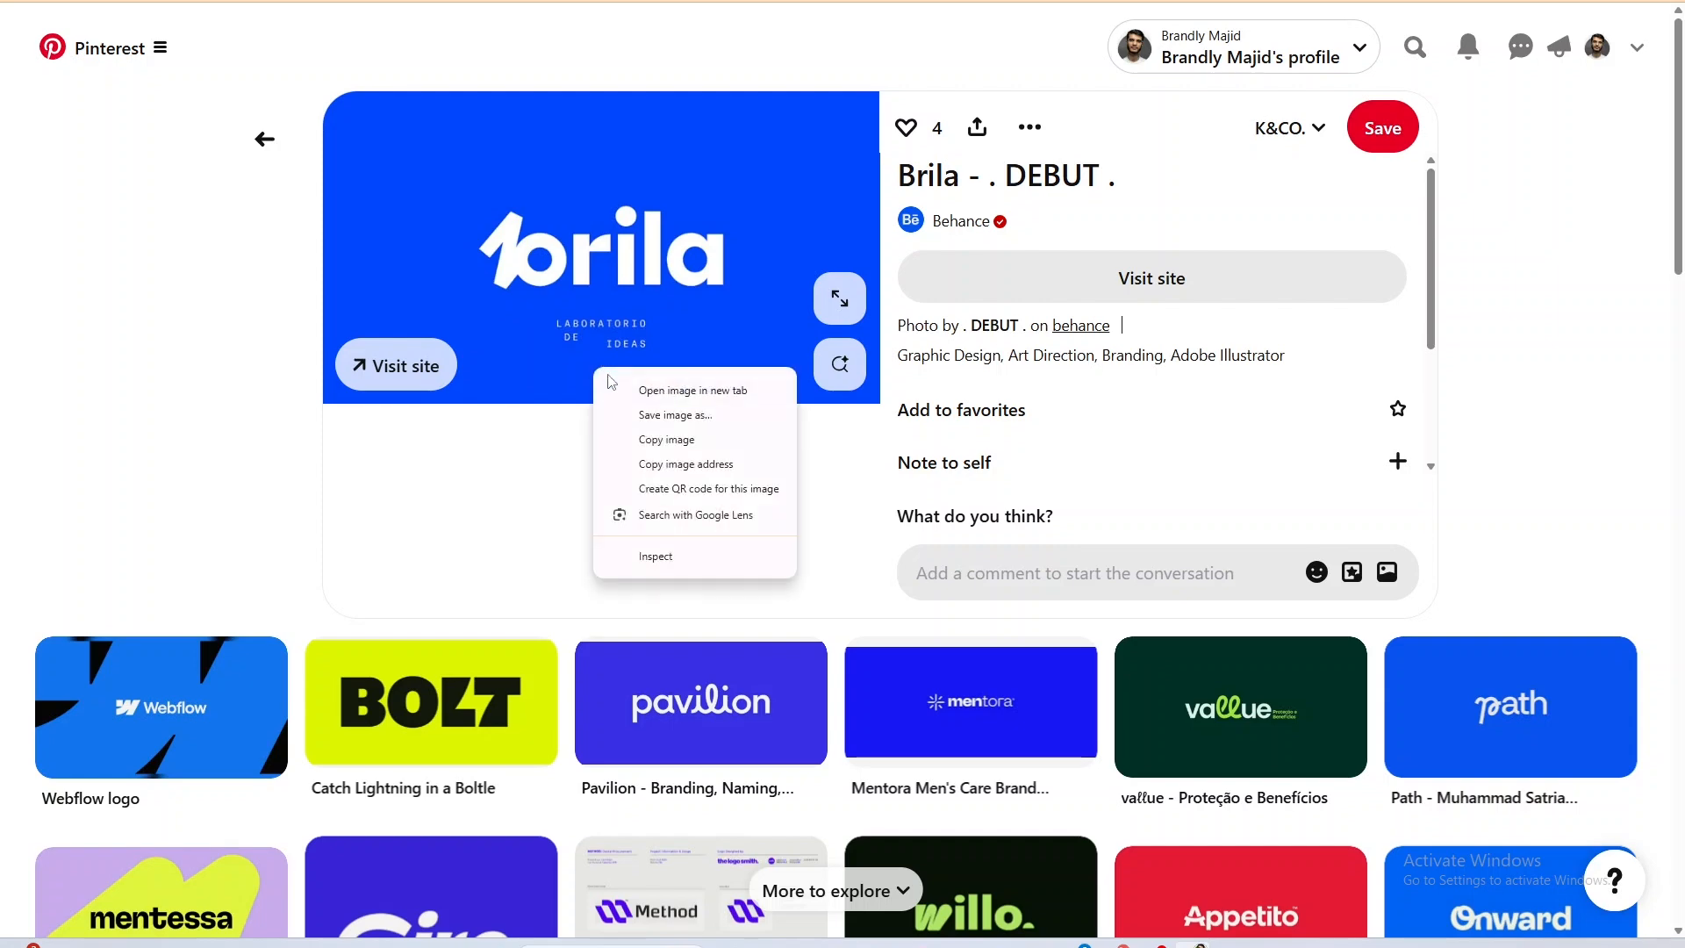
{"action": "left_click", "coordinate": [638, 439]}
{"action": "key", "text": "alt+Tab"}
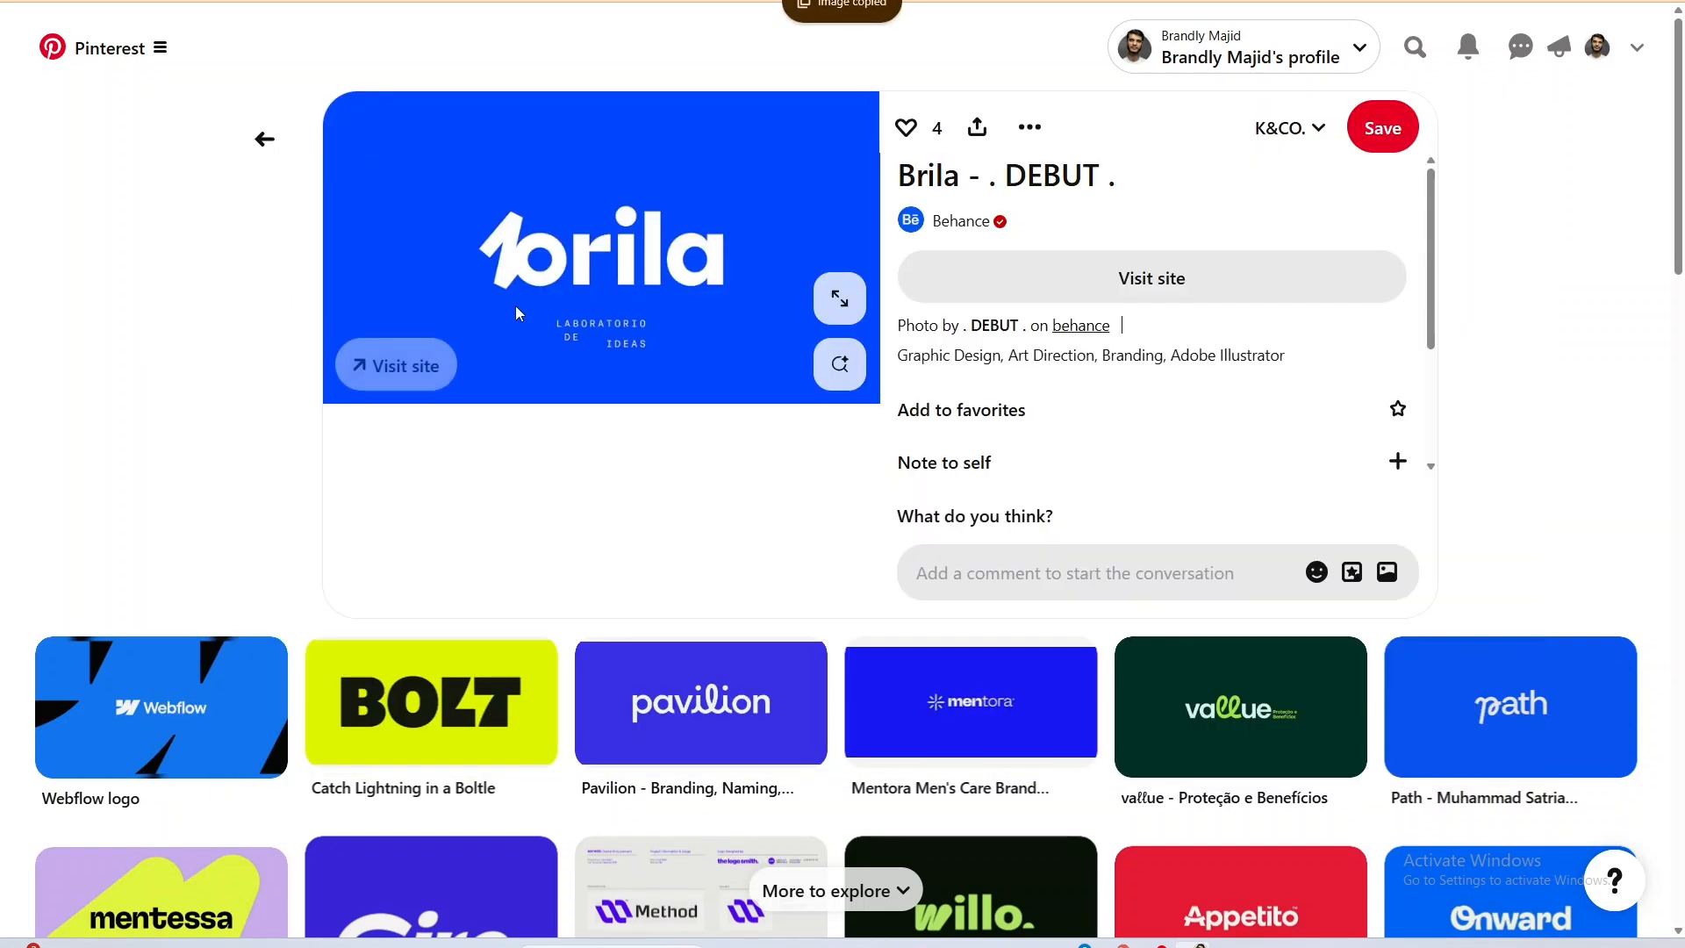
{"action": "left_click_drag", "start_coordinate": [624, 320], "coordinate": [584, 458]}
{"action": "key", "text": "alt+Tab"}
{"action": "key", "text": "ctrl+v"}
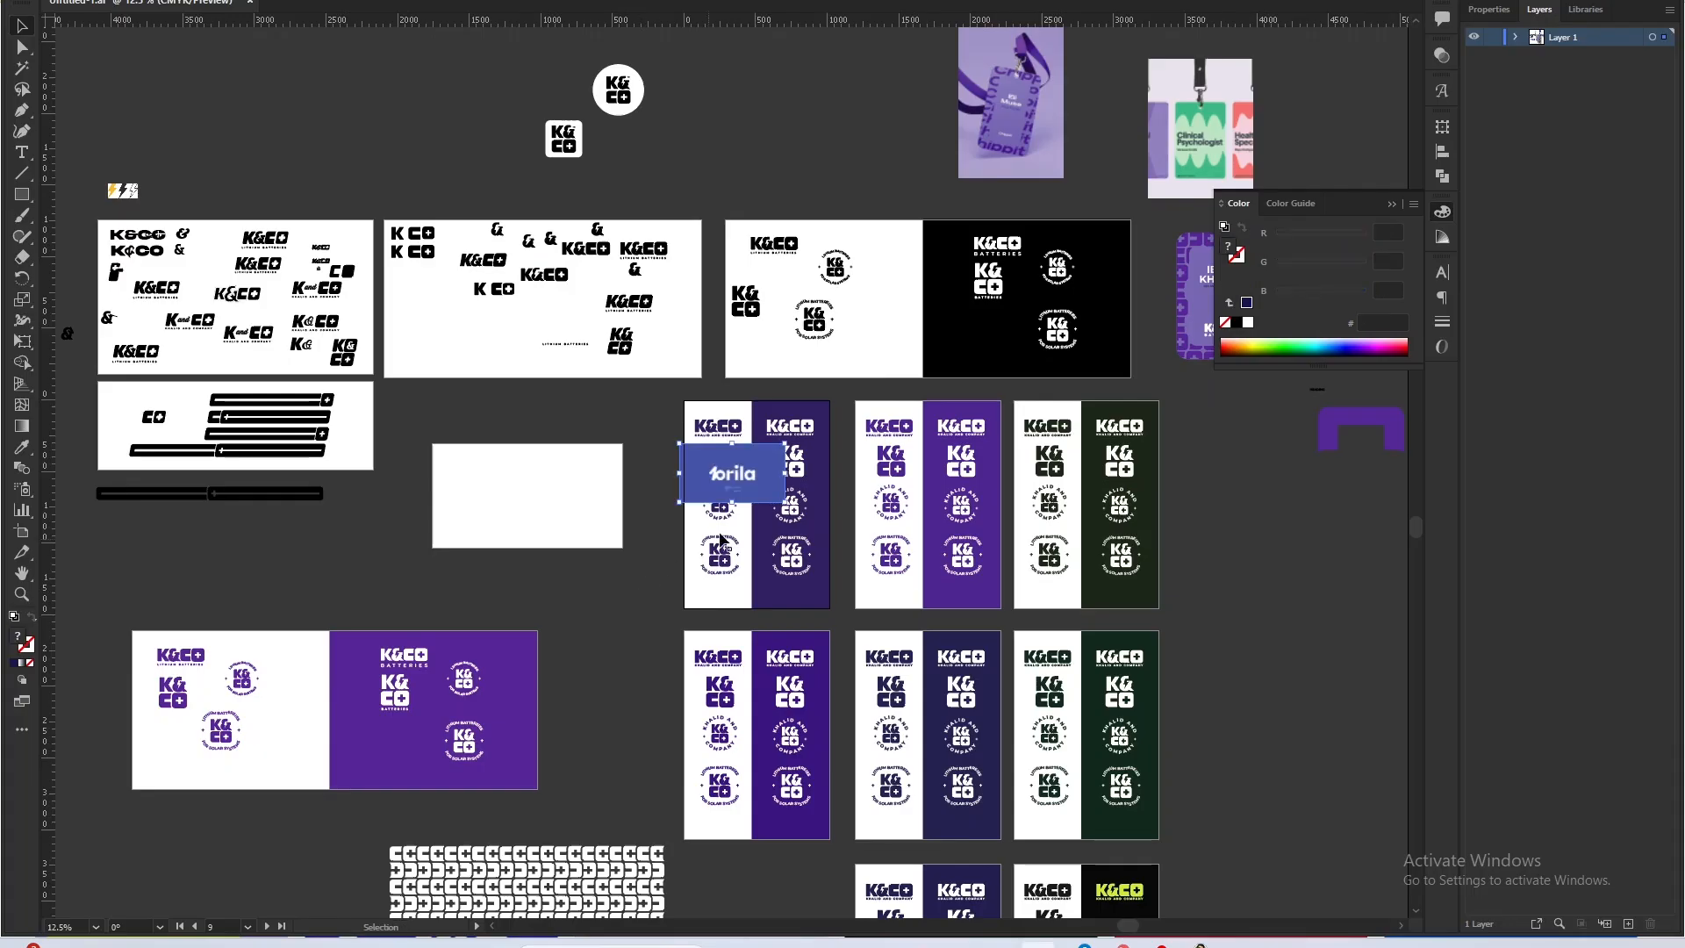
Enlarge the pasted Brila image across the artboards for viewing and delete it from the document.
{"action": "left_click_drag", "start_coordinate": [773, 452], "coordinate": [837, 491]}
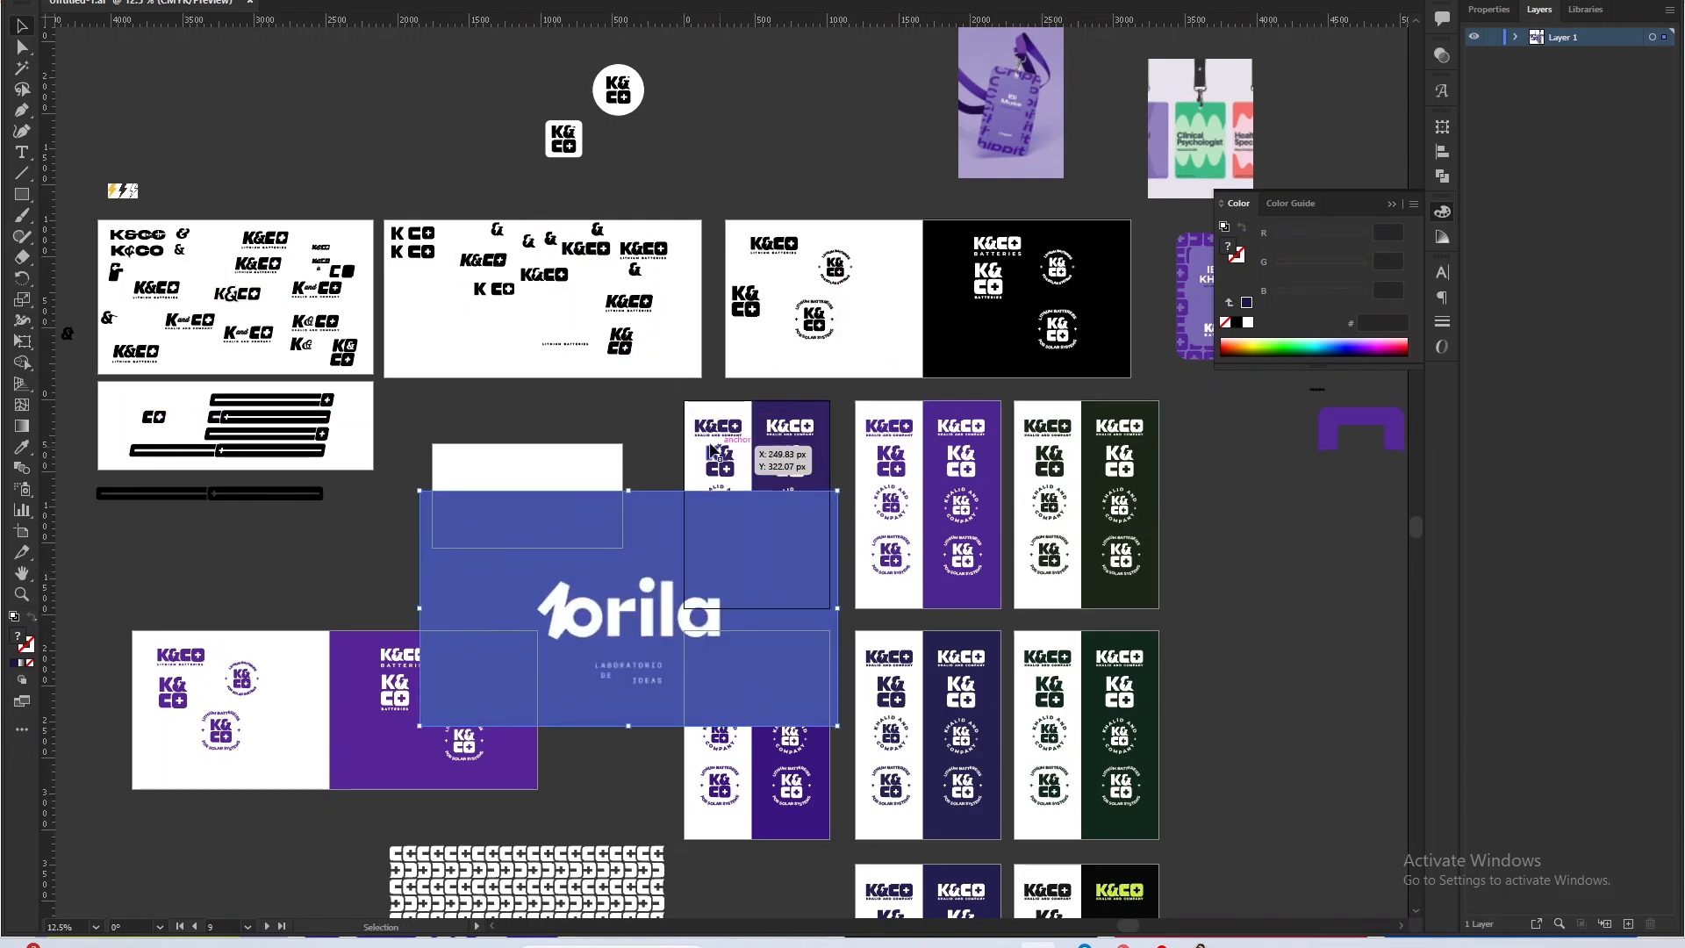
{"action": "scroll", "coordinate": [615, 702], "scroll_direction": "up", "scroll_amount": 2}
{"action": "key", "text": "Delete"}
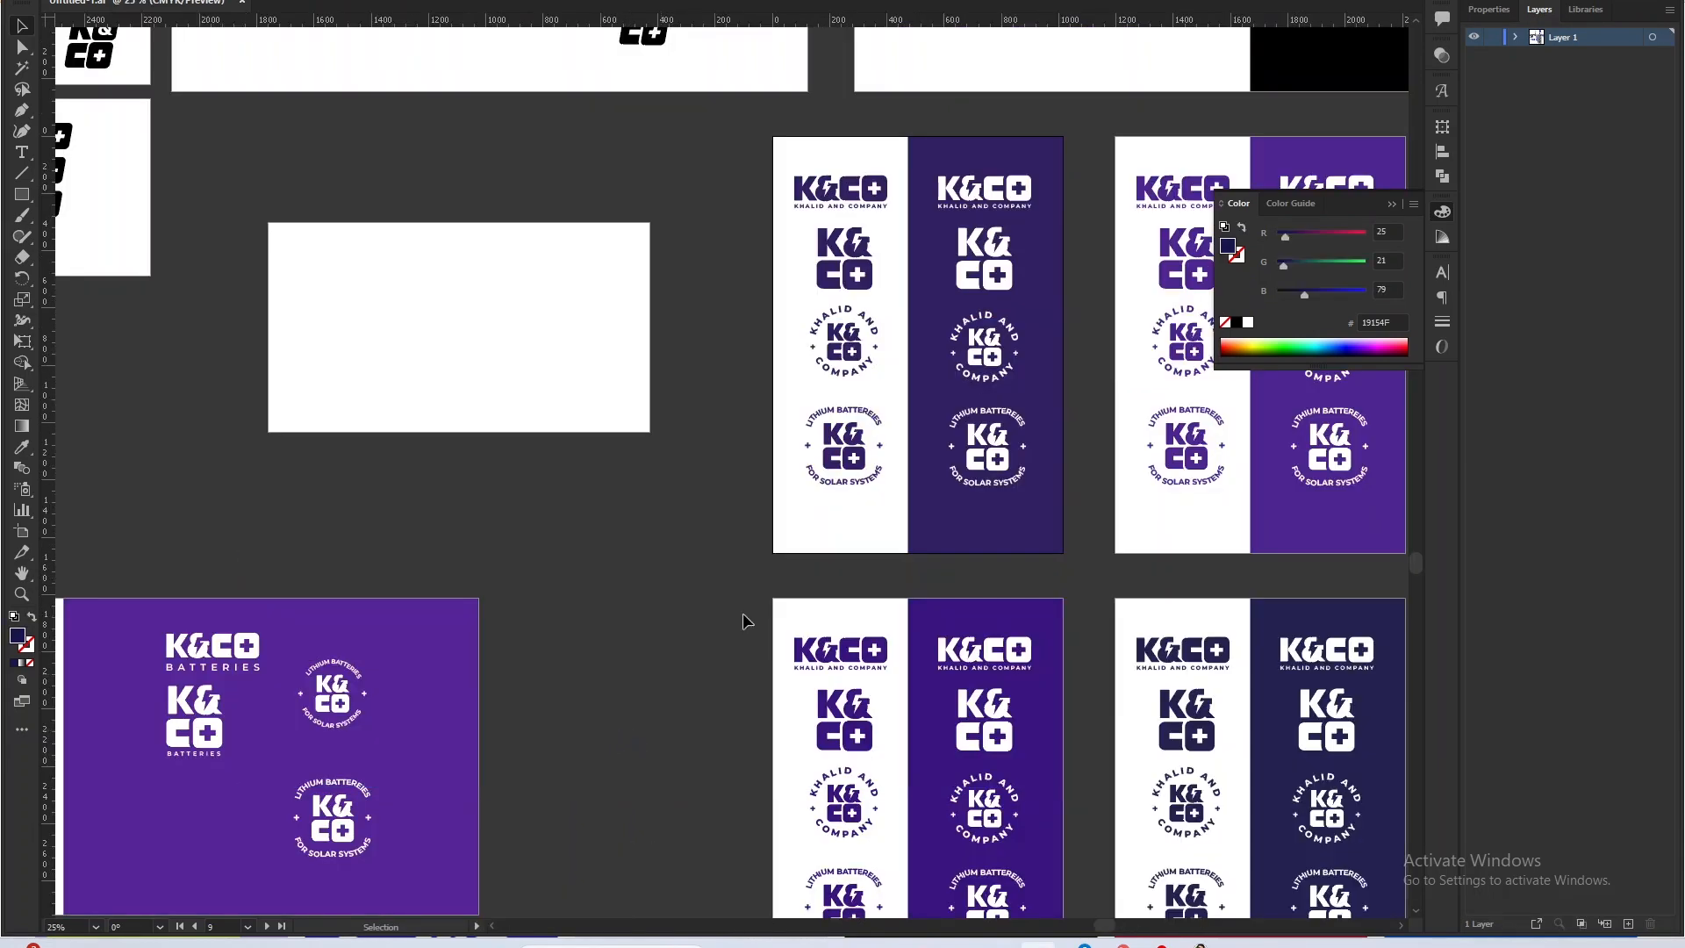
Examine the dark indigo background panel and its logo set on the first artboard of the top color row.
{"action": "left_click_drag", "start_coordinate": [913, 648], "coordinate": [147, 524]}
{"action": "left_click_drag", "start_coordinate": [354, 500], "coordinate": [657, 881]}
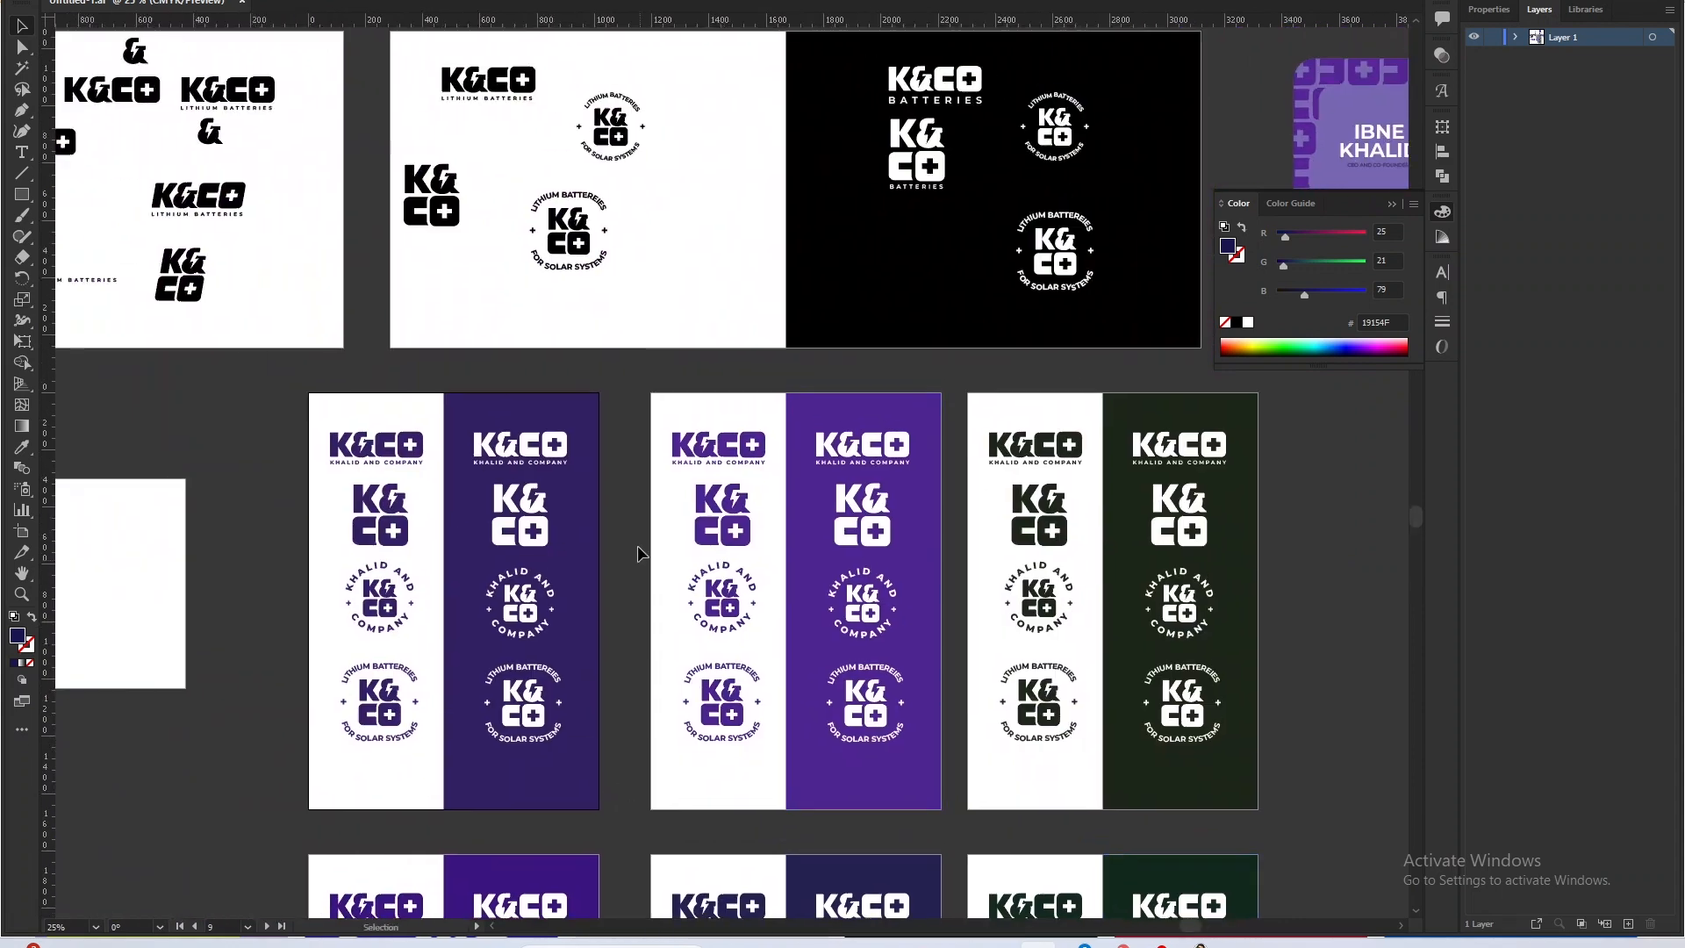
{"action": "left_click", "coordinate": [595, 463]}
{"action": "scroll", "coordinate": [316, 430], "scroll_direction": "up", "scroll_amount": 2}
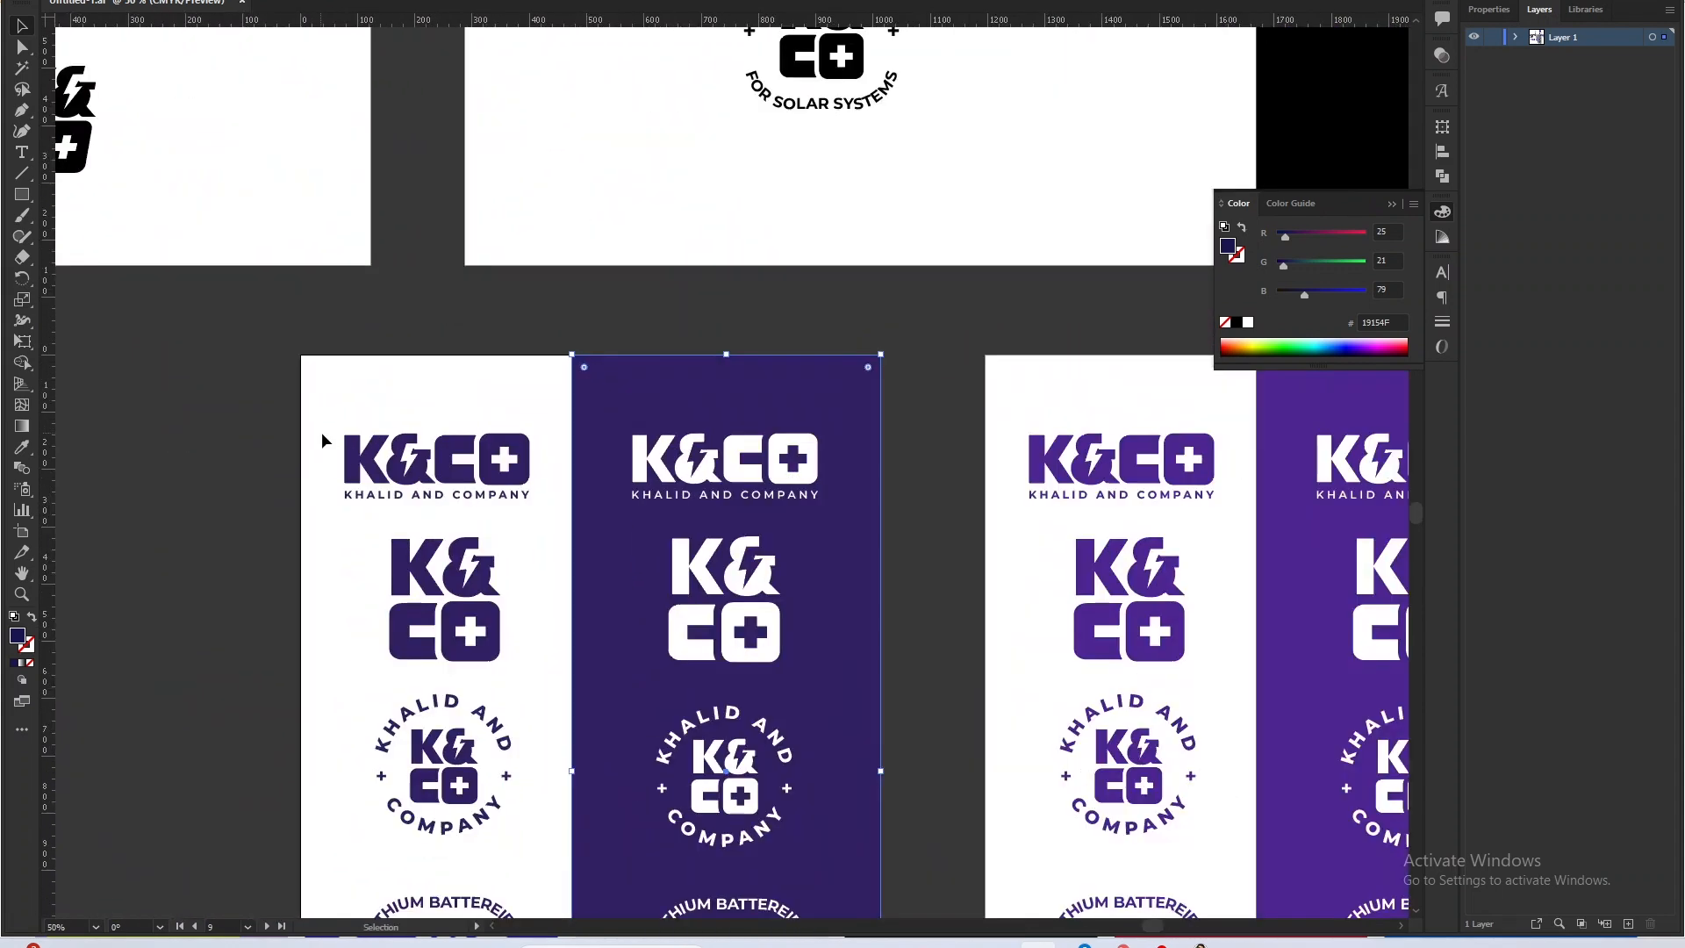
{"action": "scroll", "coordinate": [773, 709], "scroll_direction": "down", "scroll_amount": 1}
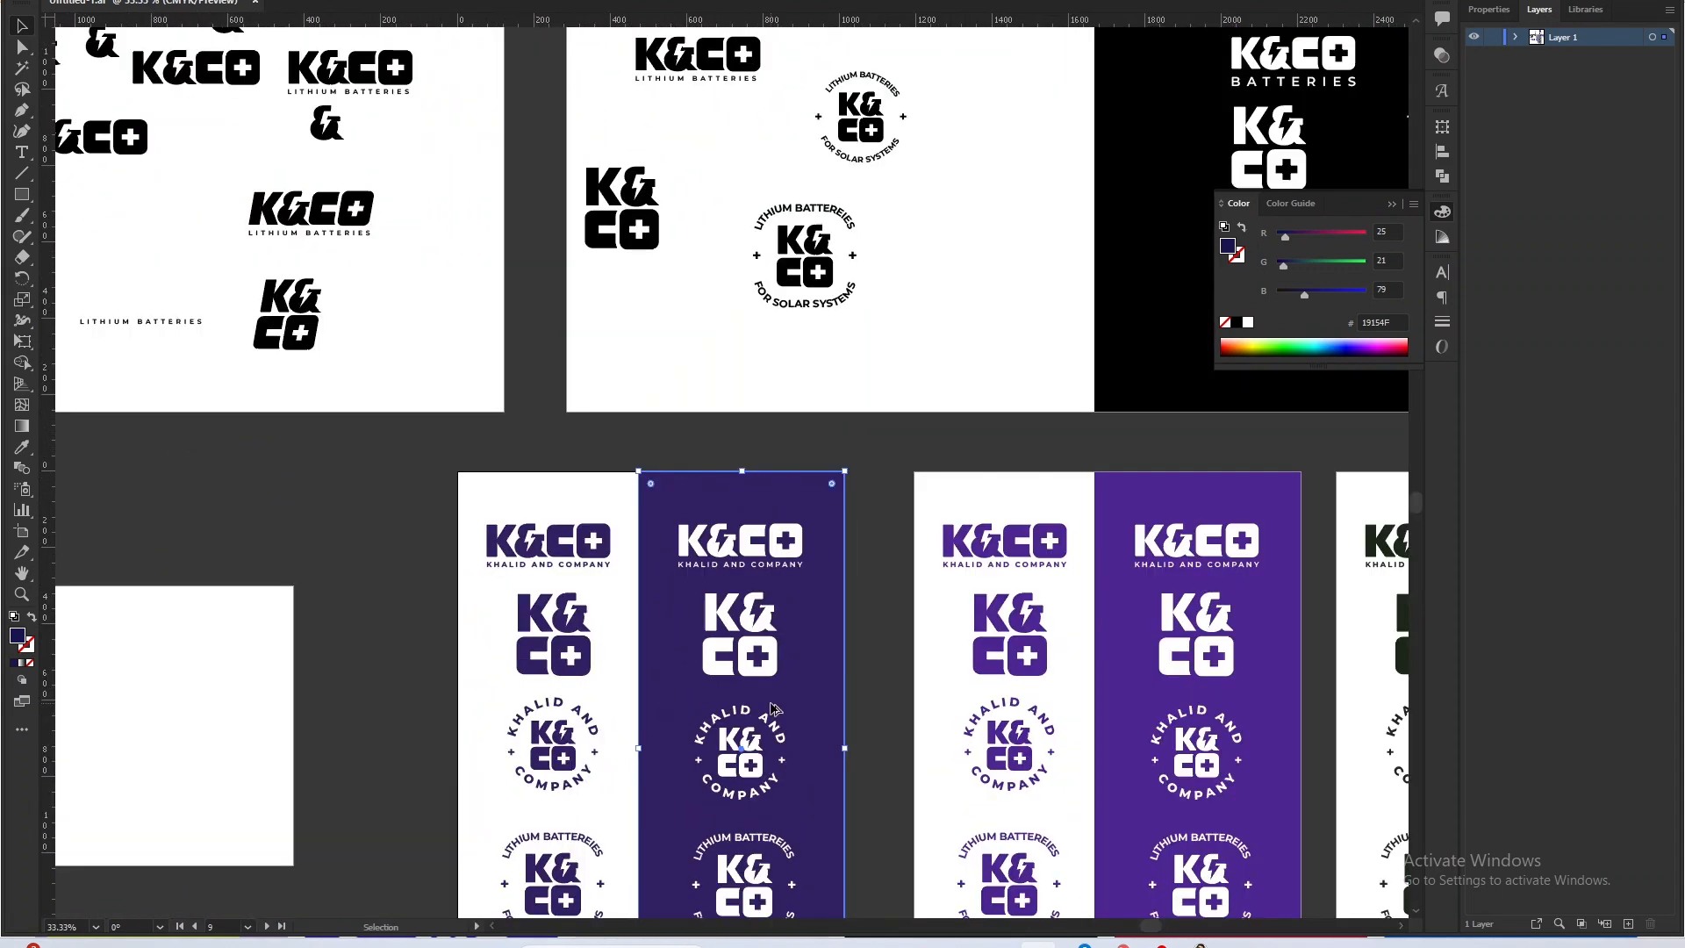
{"action": "left_click_drag", "start_coordinate": [773, 709], "coordinate": [786, 590]}
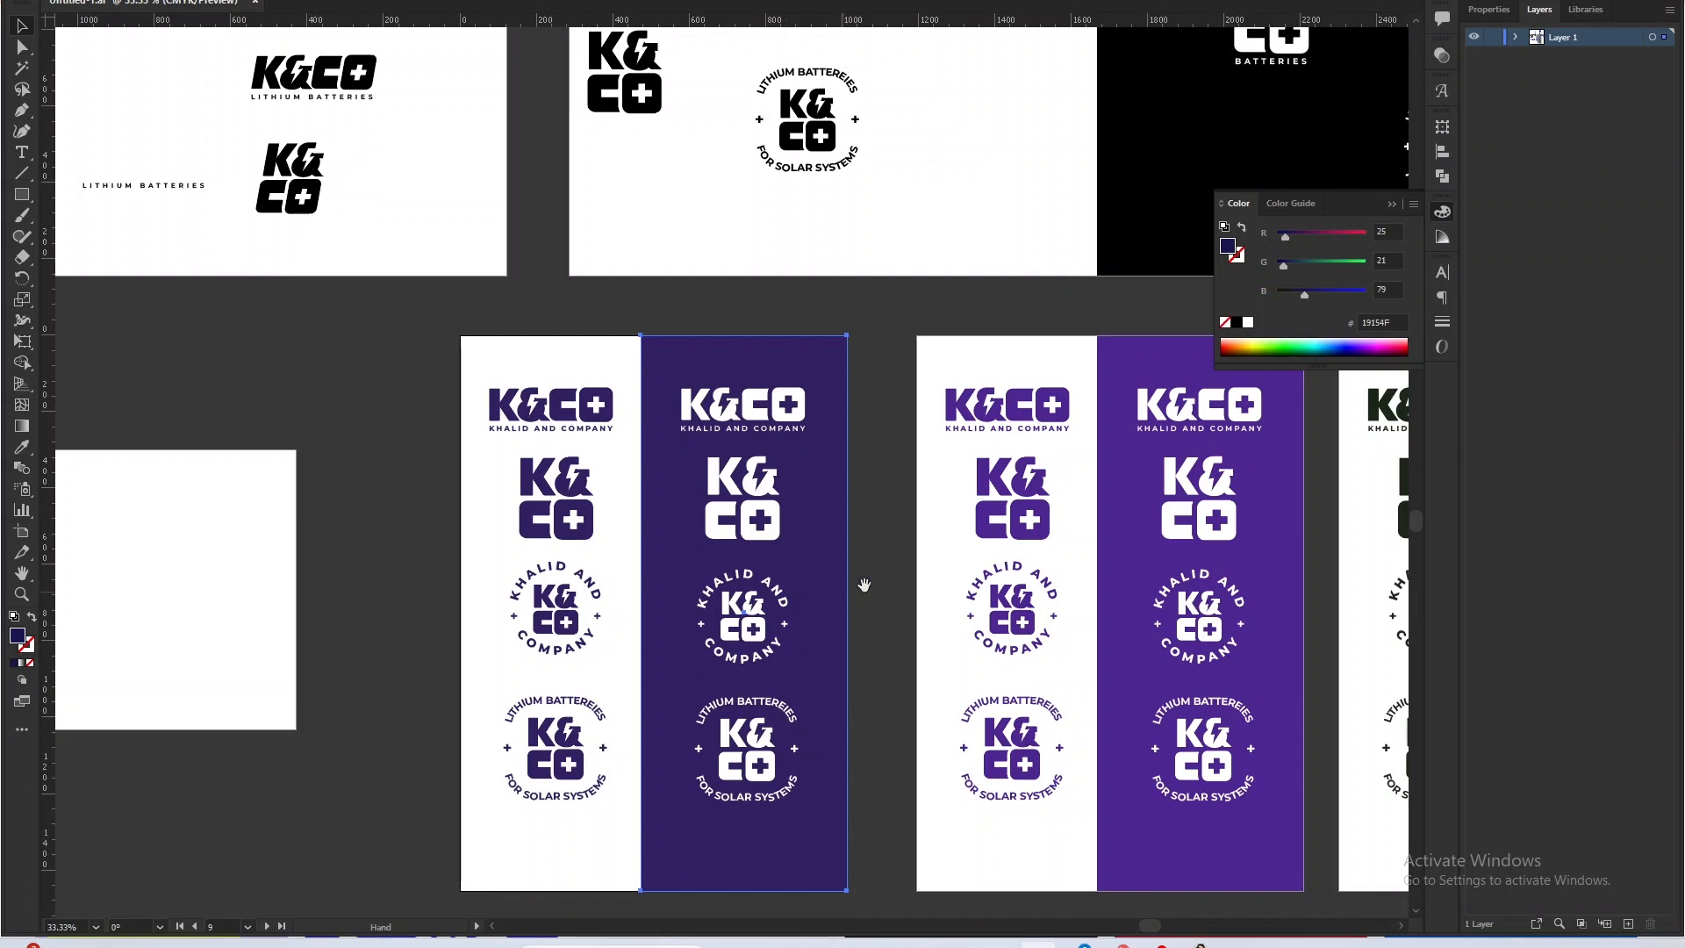
Compare the navy background in the second color row with the purple and indigo backgrounds in the row above.
{"action": "left_click_drag", "start_coordinate": [909, 564], "coordinate": [691, 281]}
{"action": "left_click_drag", "start_coordinate": [629, 628], "coordinate": [612, 351]}
{"action": "left_click", "coordinate": [574, 454]}
{"action": "left_click", "coordinate": [915, 440]}
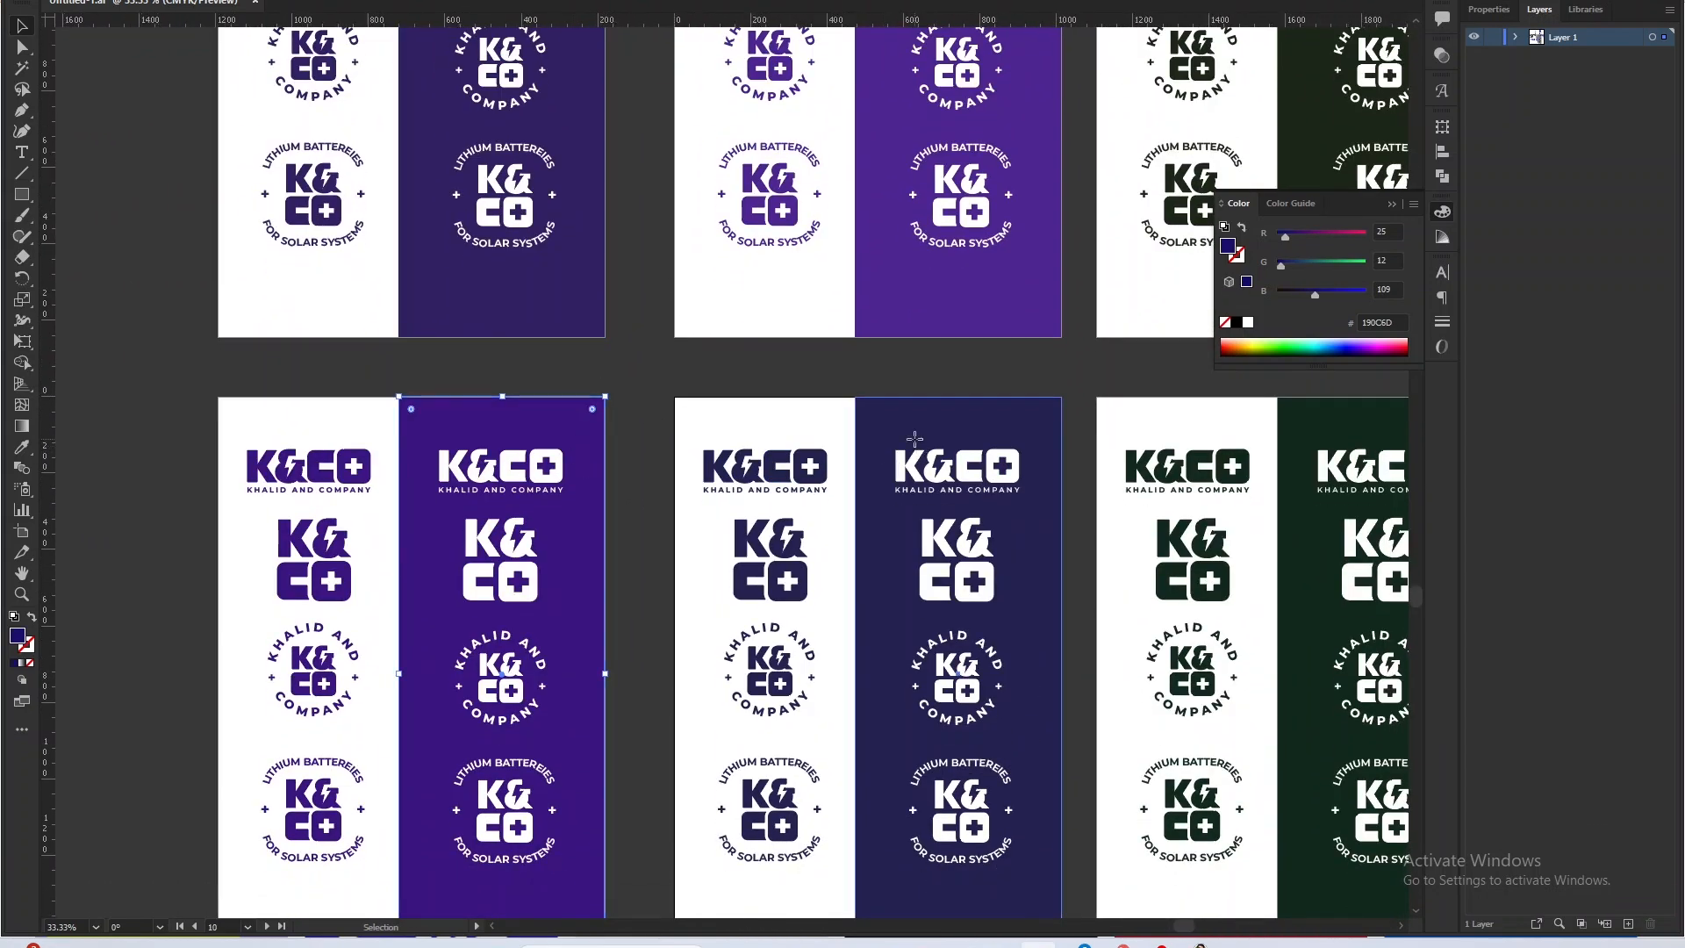
{"action": "left_click", "coordinate": [944, 281]}
{"action": "left_click", "coordinate": [597, 298]}
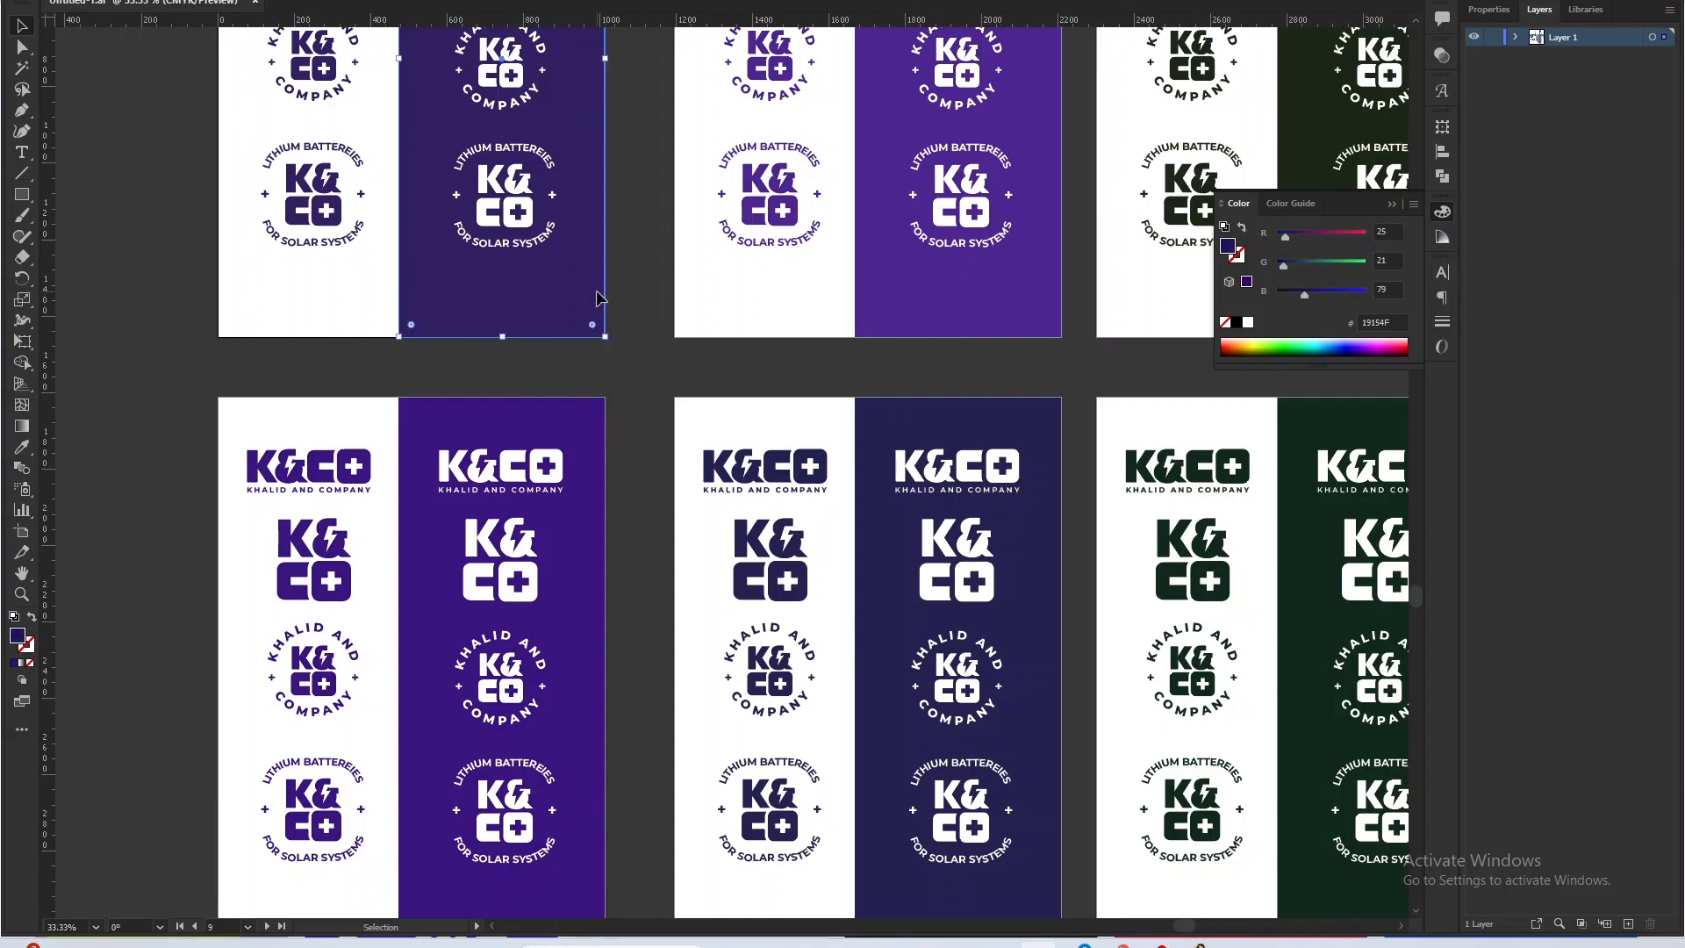
{"action": "left_click", "coordinate": [878, 489]}
Check the logo set on the second-row navy panel against the first-row indigo panel at different magnifications.
{"action": "scroll", "coordinate": [878, 489], "scroll_direction": "down", "scroll_amount": 3}
{"action": "scroll", "coordinate": [878, 489], "scroll_direction": "up", "scroll_amount": 2}
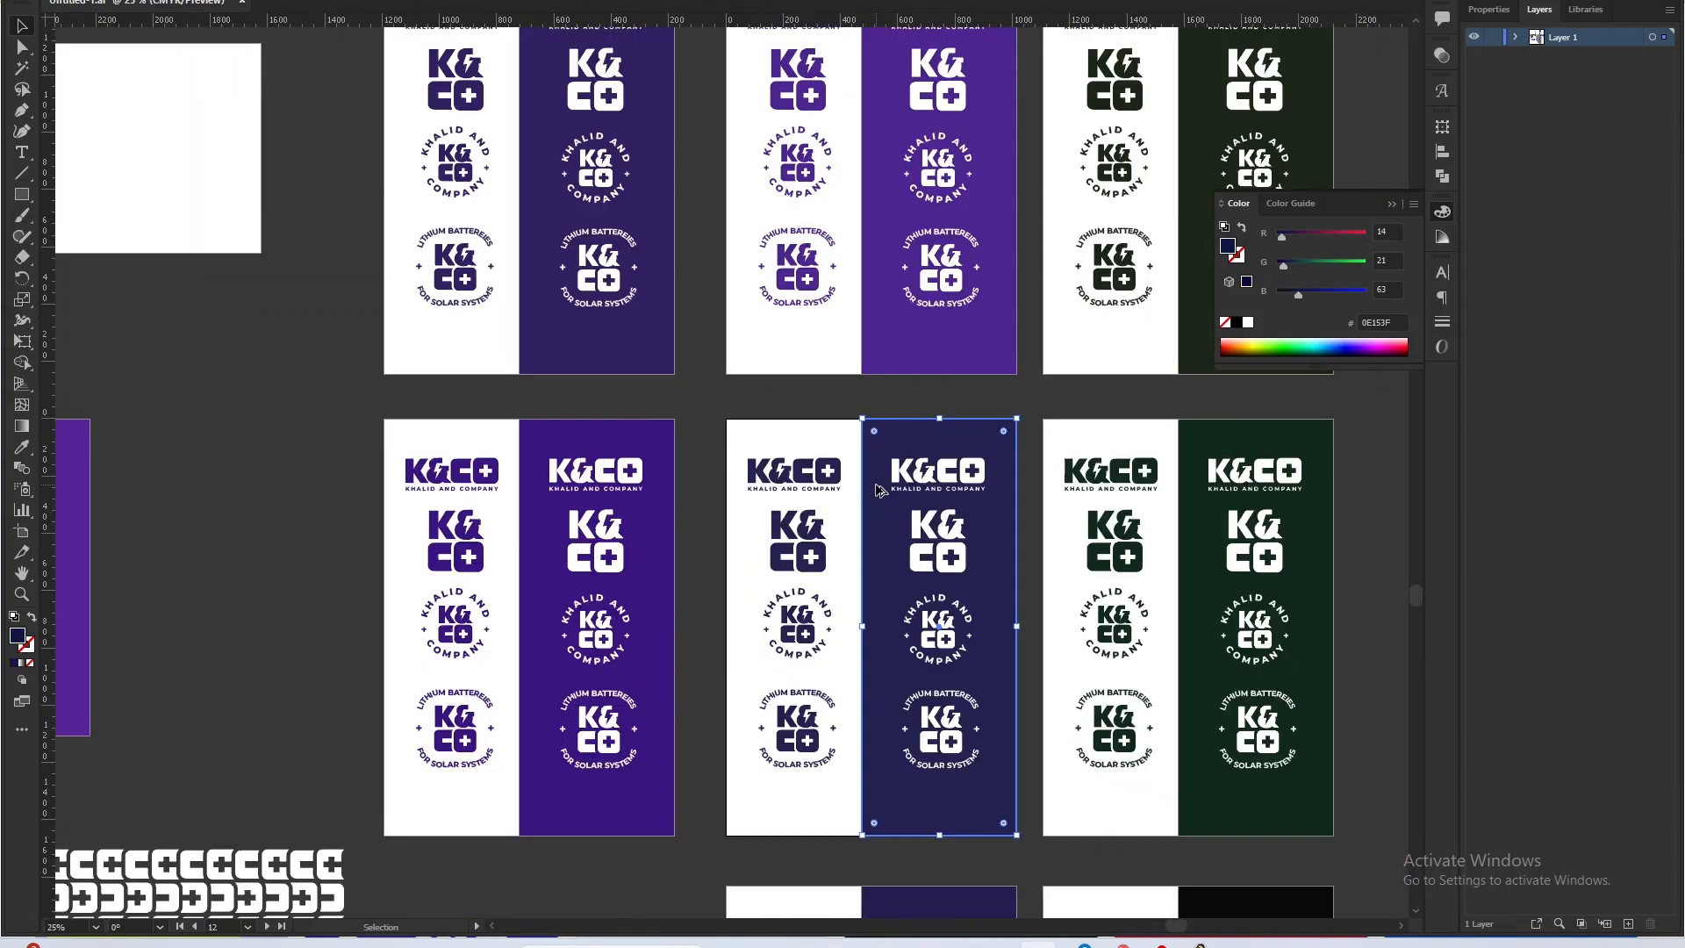
{"action": "scroll", "coordinate": [878, 489], "scroll_direction": "up", "scroll_amount": 2}
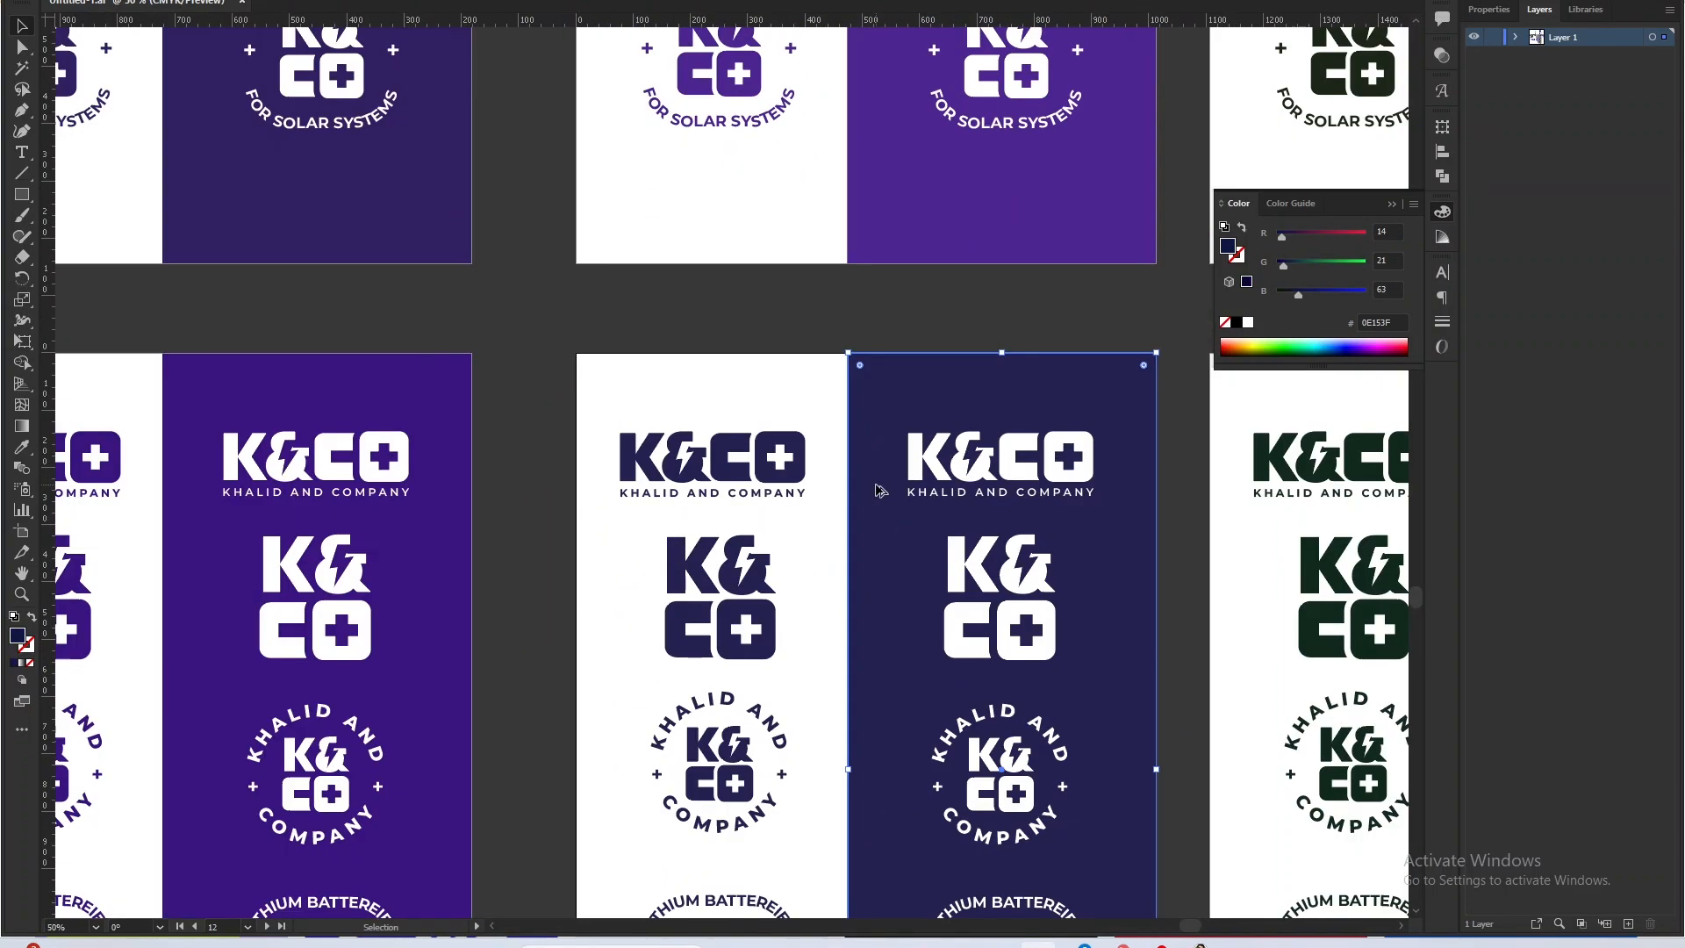
{"action": "scroll", "coordinate": [878, 489], "scroll_direction": "down", "scroll_amount": 3}
{"action": "scroll", "coordinate": [891, 410], "scroll_direction": "up", "scroll_amount": 2}
{"action": "left_click", "coordinate": [891, 411]}
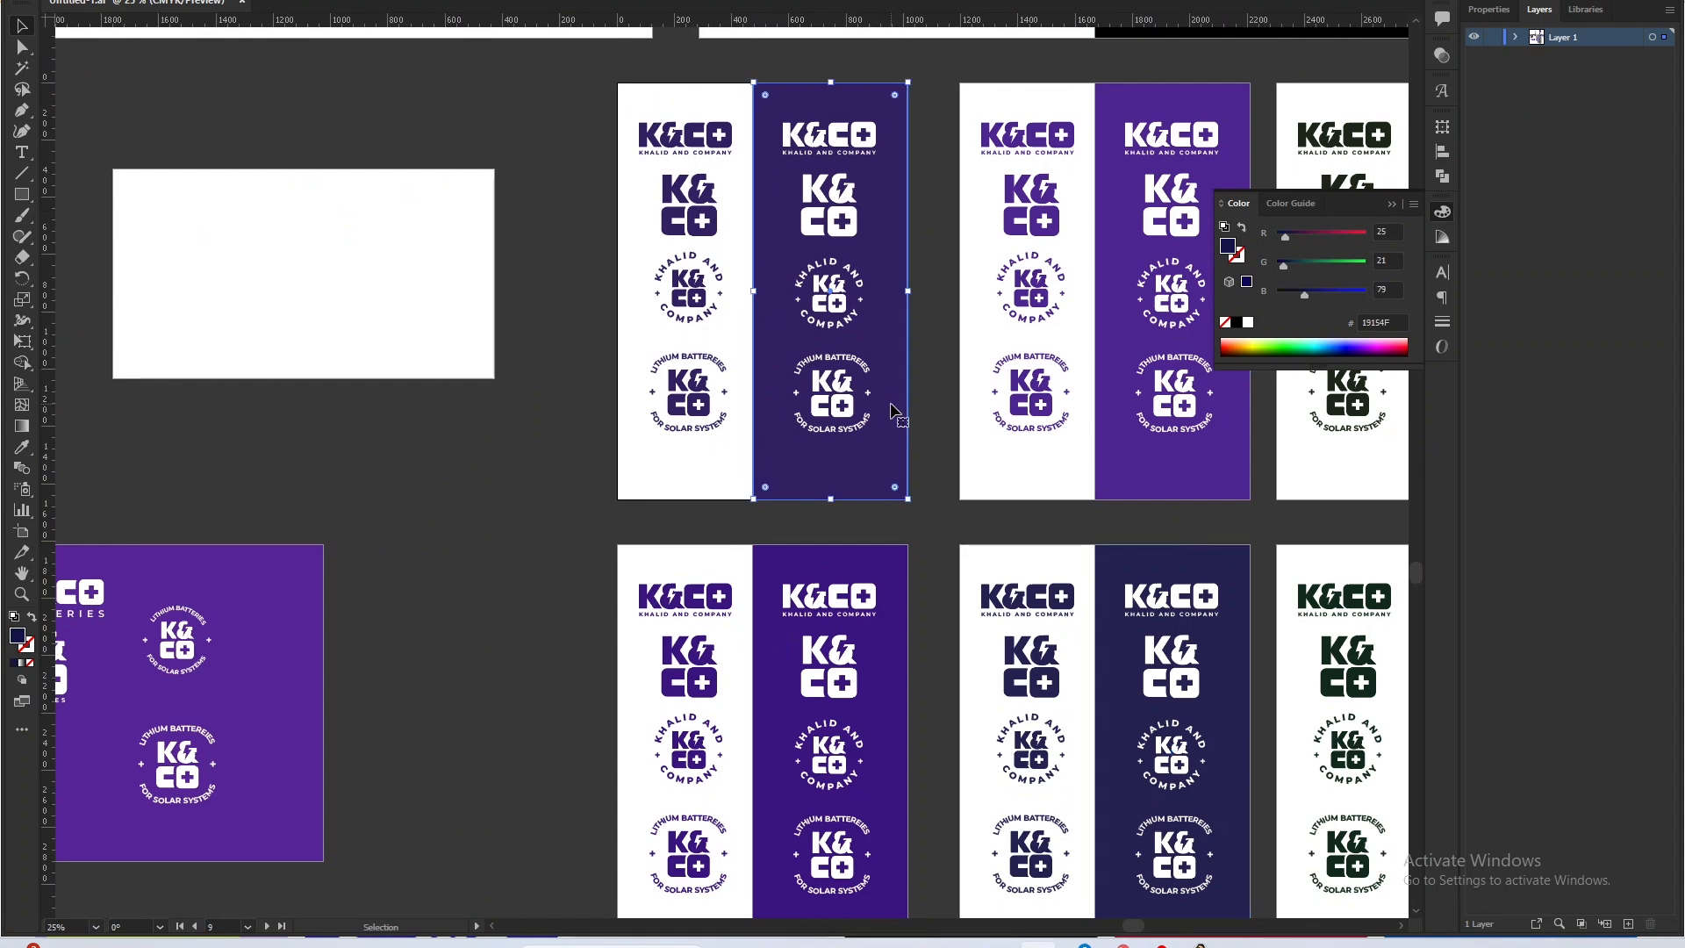
{"action": "left_click_drag", "start_coordinate": [880, 621], "coordinate": [642, 323]}
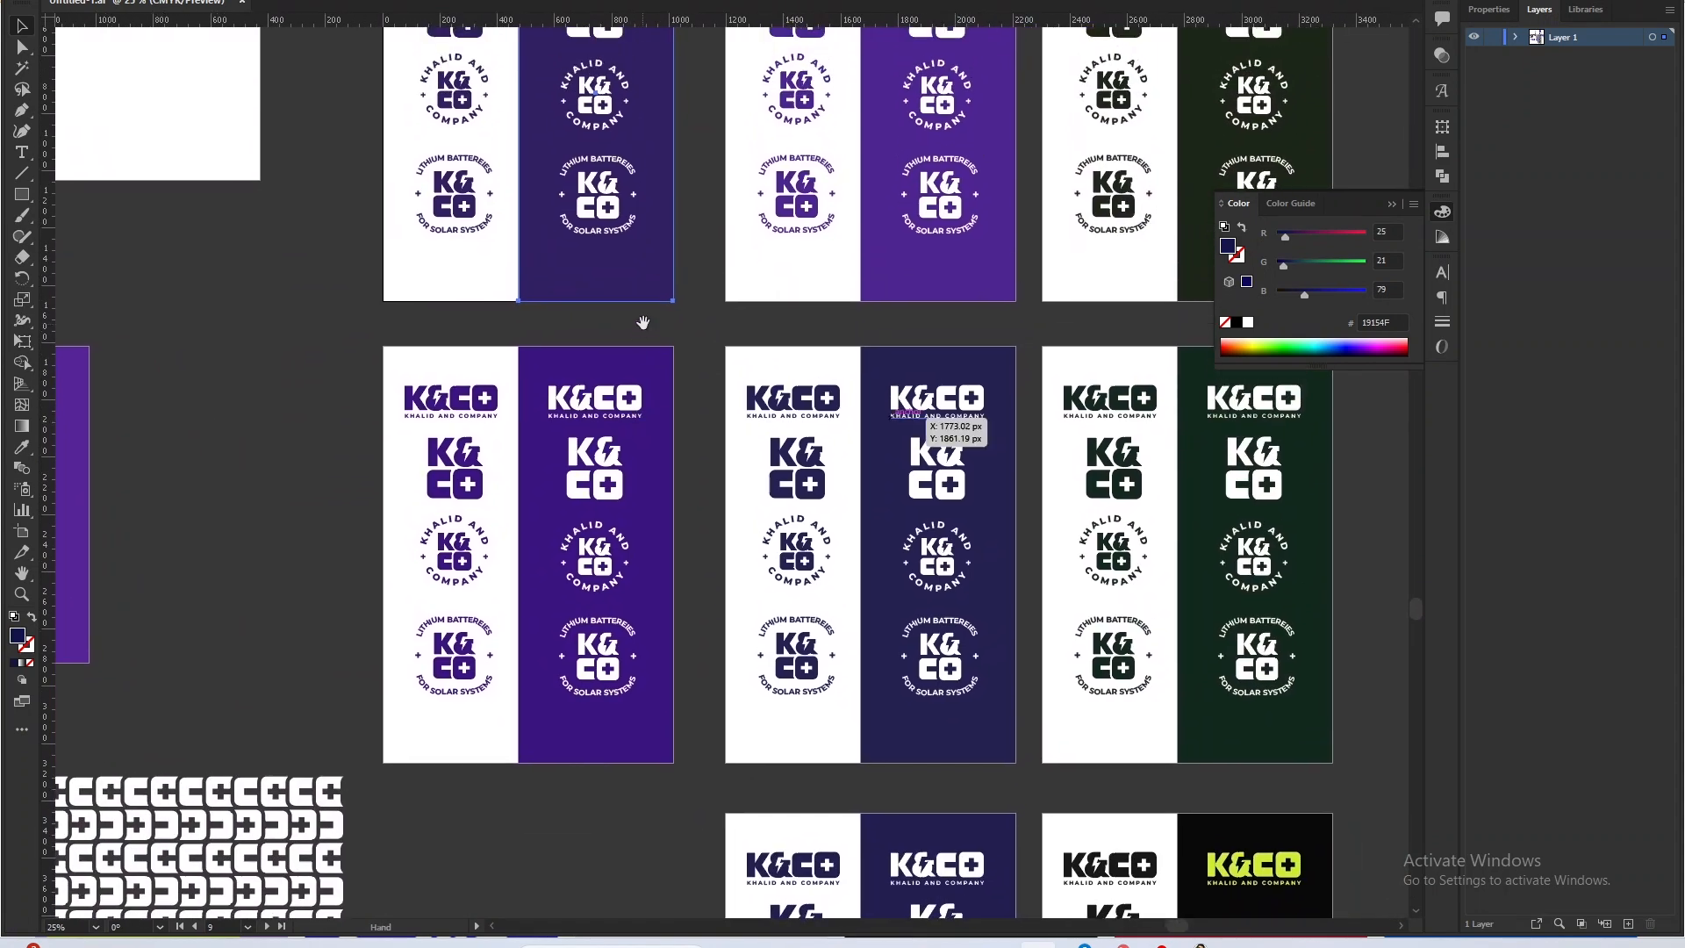
{"action": "left_click", "coordinate": [975, 534]}
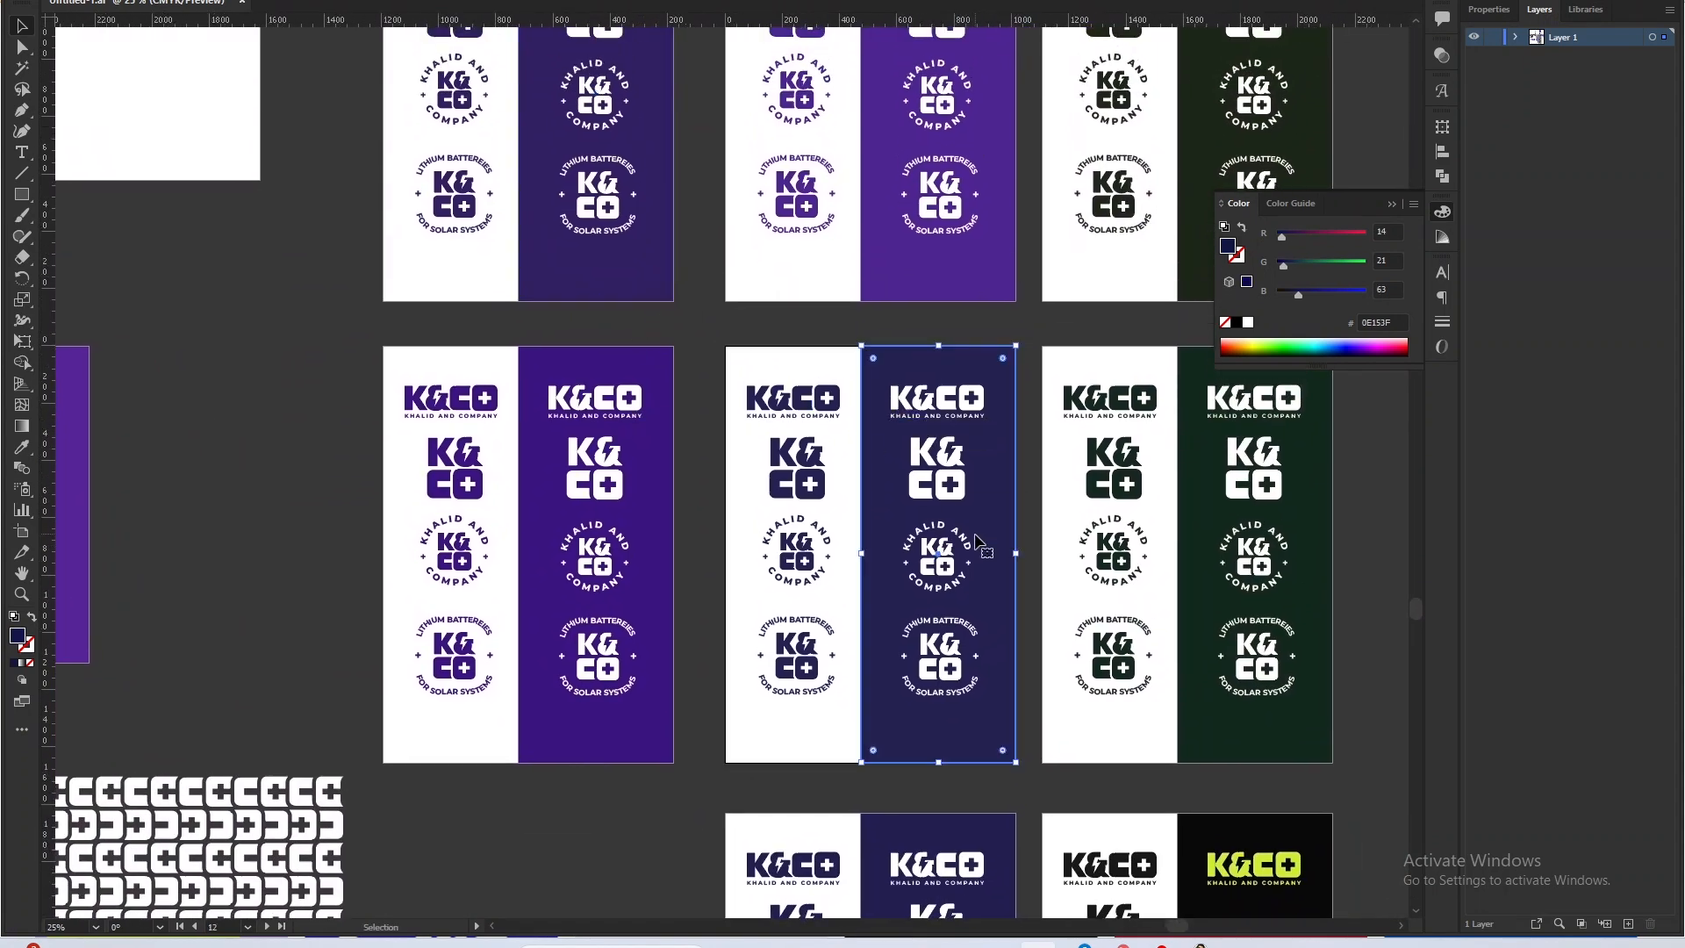
Examine the third-row indigo logo variation up close and compare it with the black and lime variation beside it.
{"action": "scroll", "coordinate": [878, 492], "scroll_direction": "down", "scroll_amount": 3}
{"action": "scroll", "coordinate": [878, 492], "scroll_direction": "right", "scroll_amount": 2}
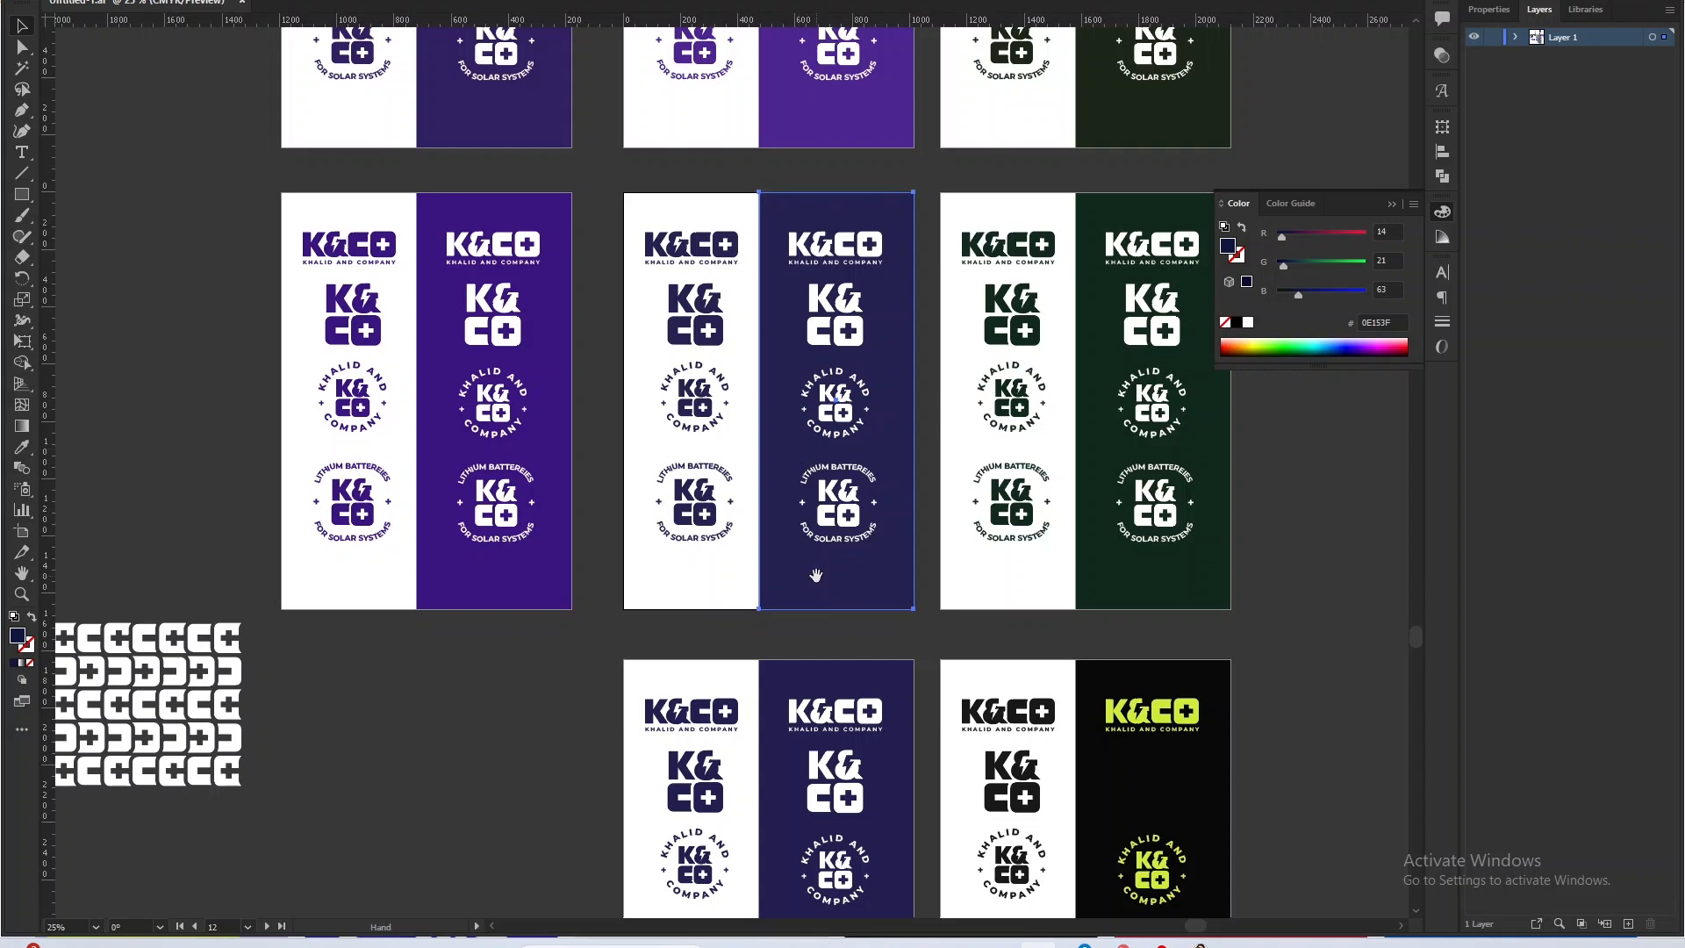
{"action": "scroll", "coordinate": [799, 454], "scroll_direction": "down", "scroll_amount": 5}
{"action": "scroll", "coordinate": [799, 454], "scroll_direction": "right", "scroll_amount": 3}
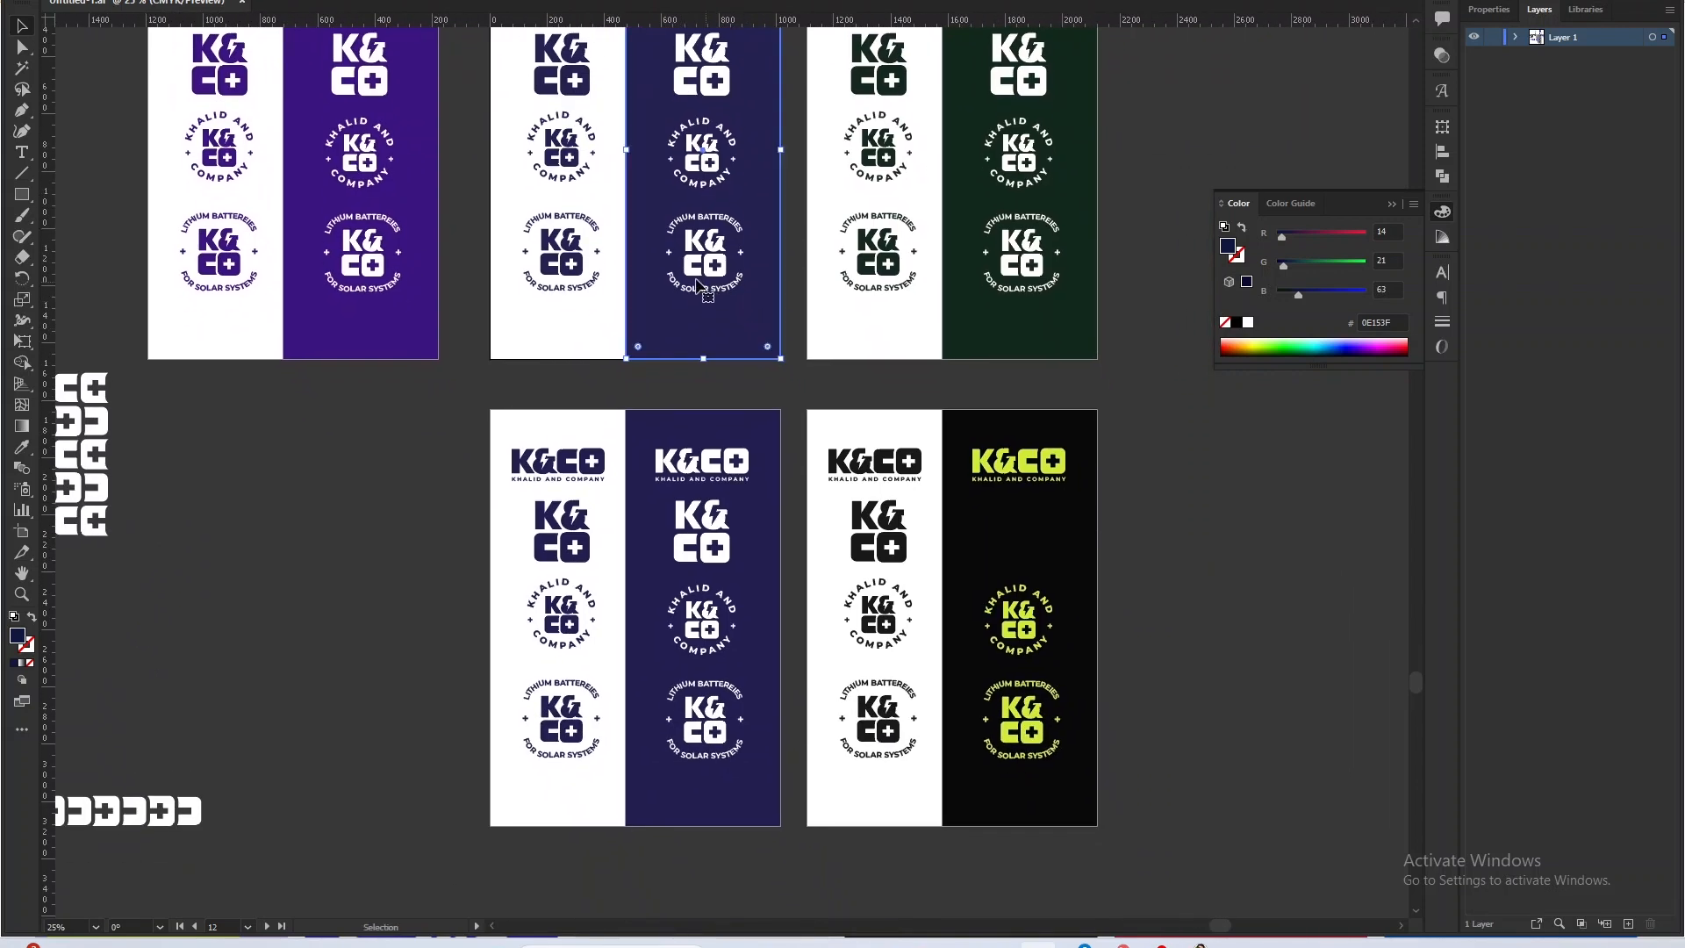
{"action": "left_click", "coordinate": [717, 508]}
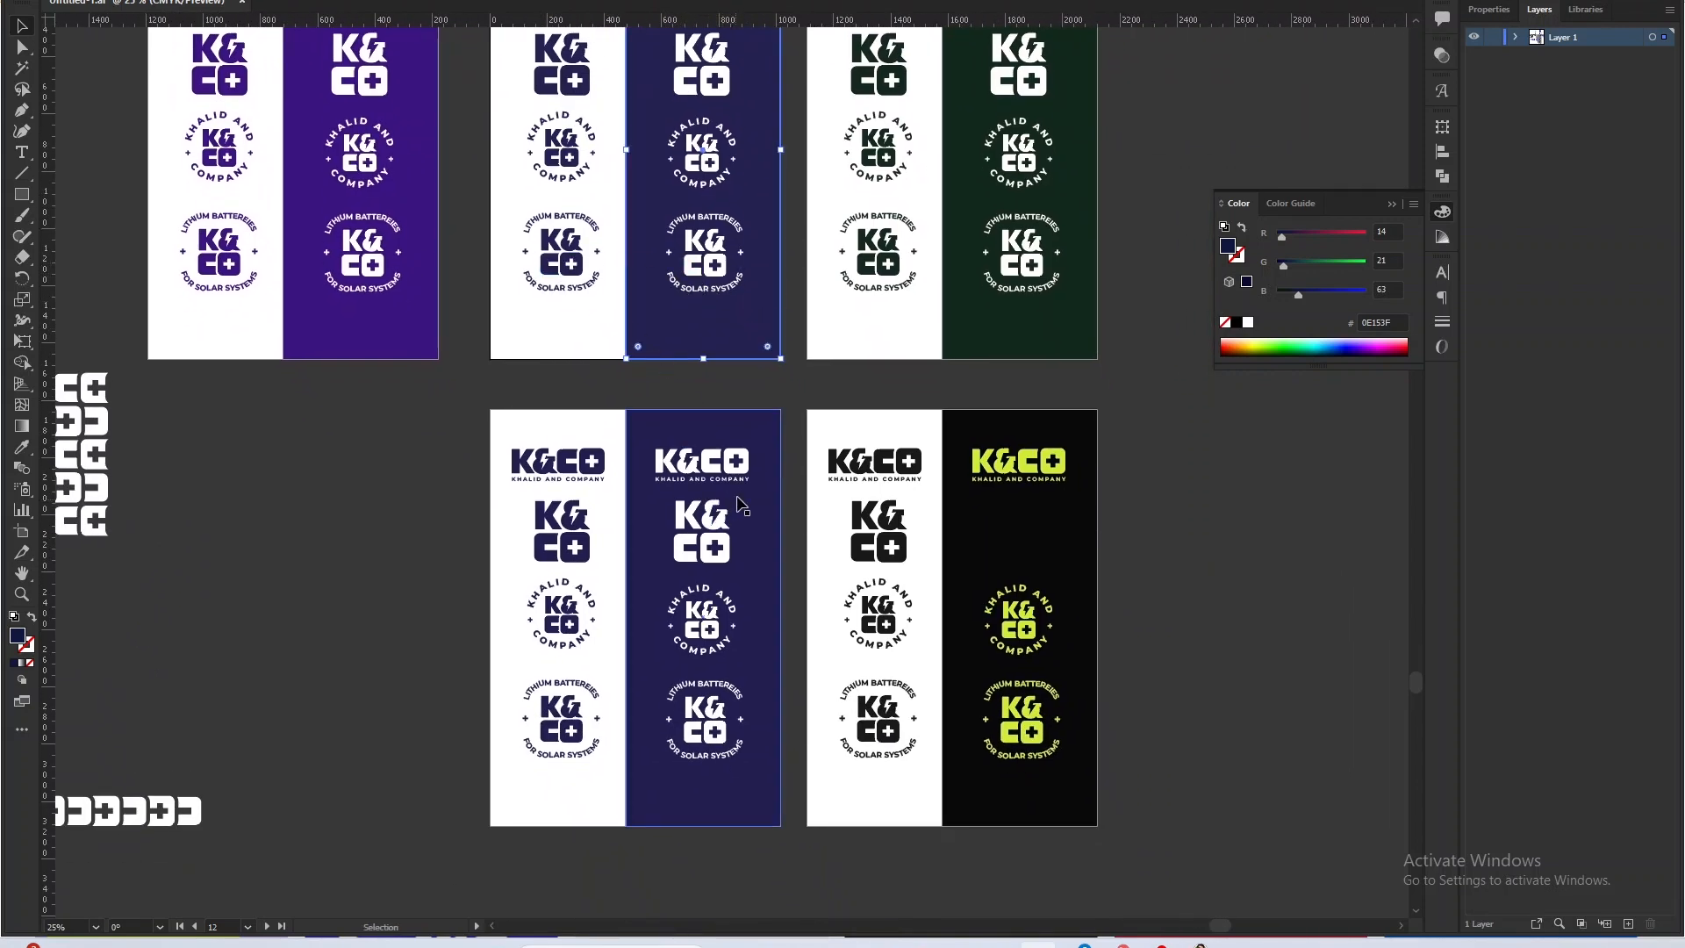
{"action": "key", "text": "ctrl+equal"}
{"action": "key", "text": "ctrl+equal"}
{"action": "key", "text": "ctrl+equal"}
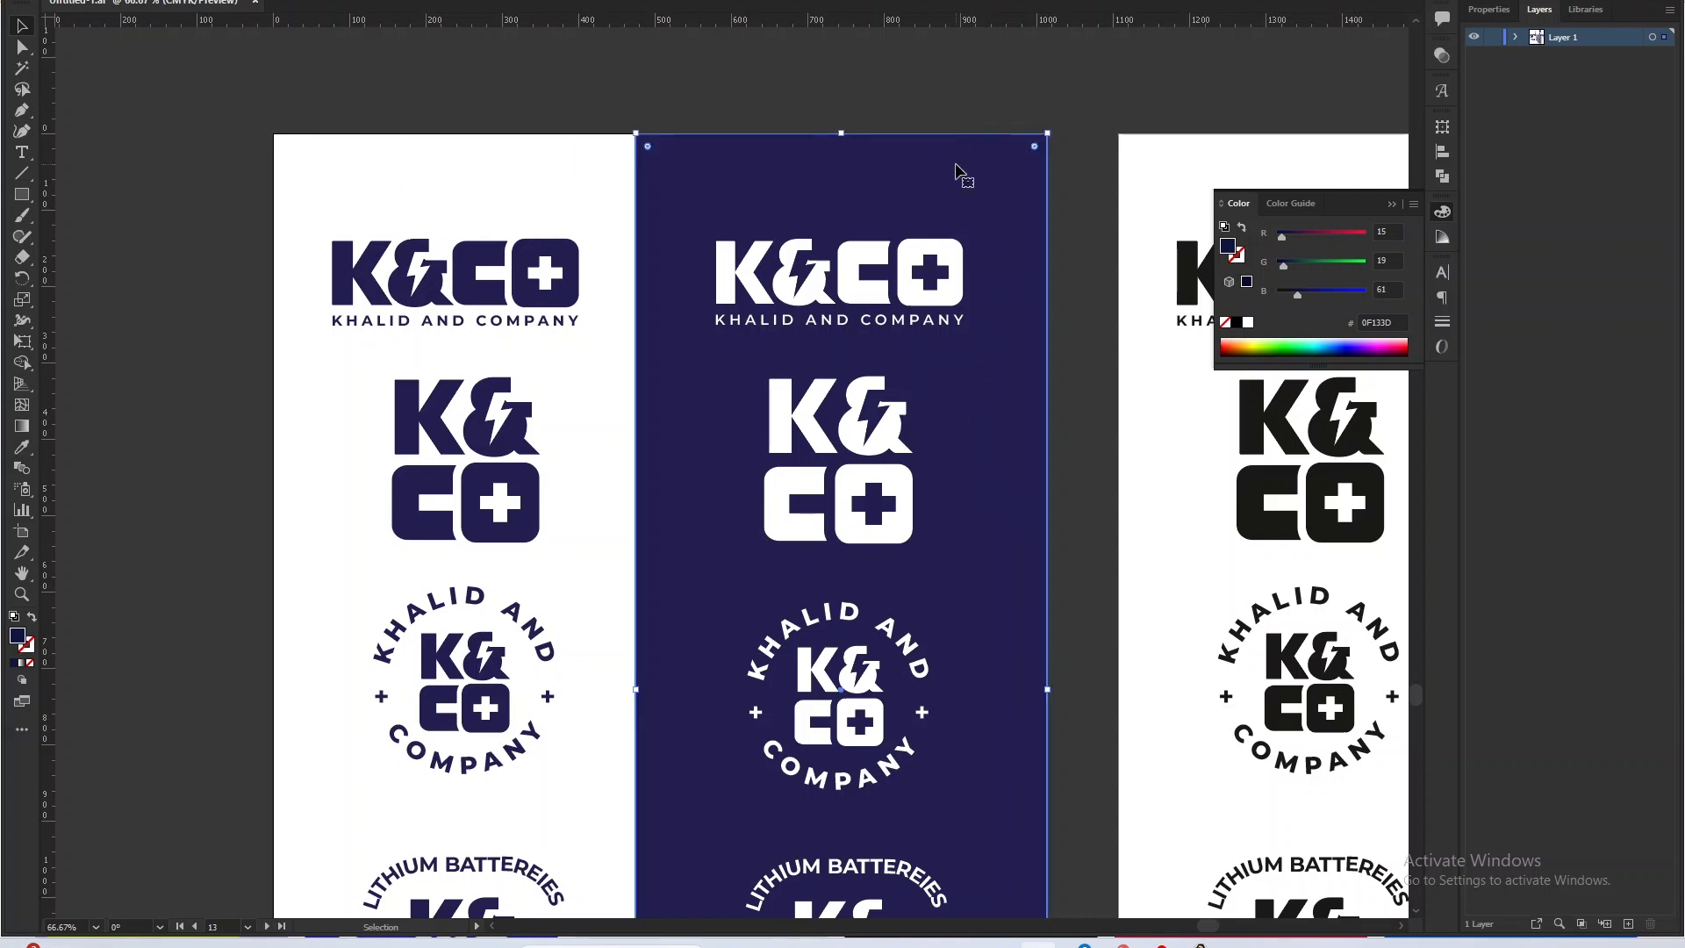
{"action": "scroll", "coordinate": [570, 378], "scroll_direction": "down", "scroll_amount": 2}
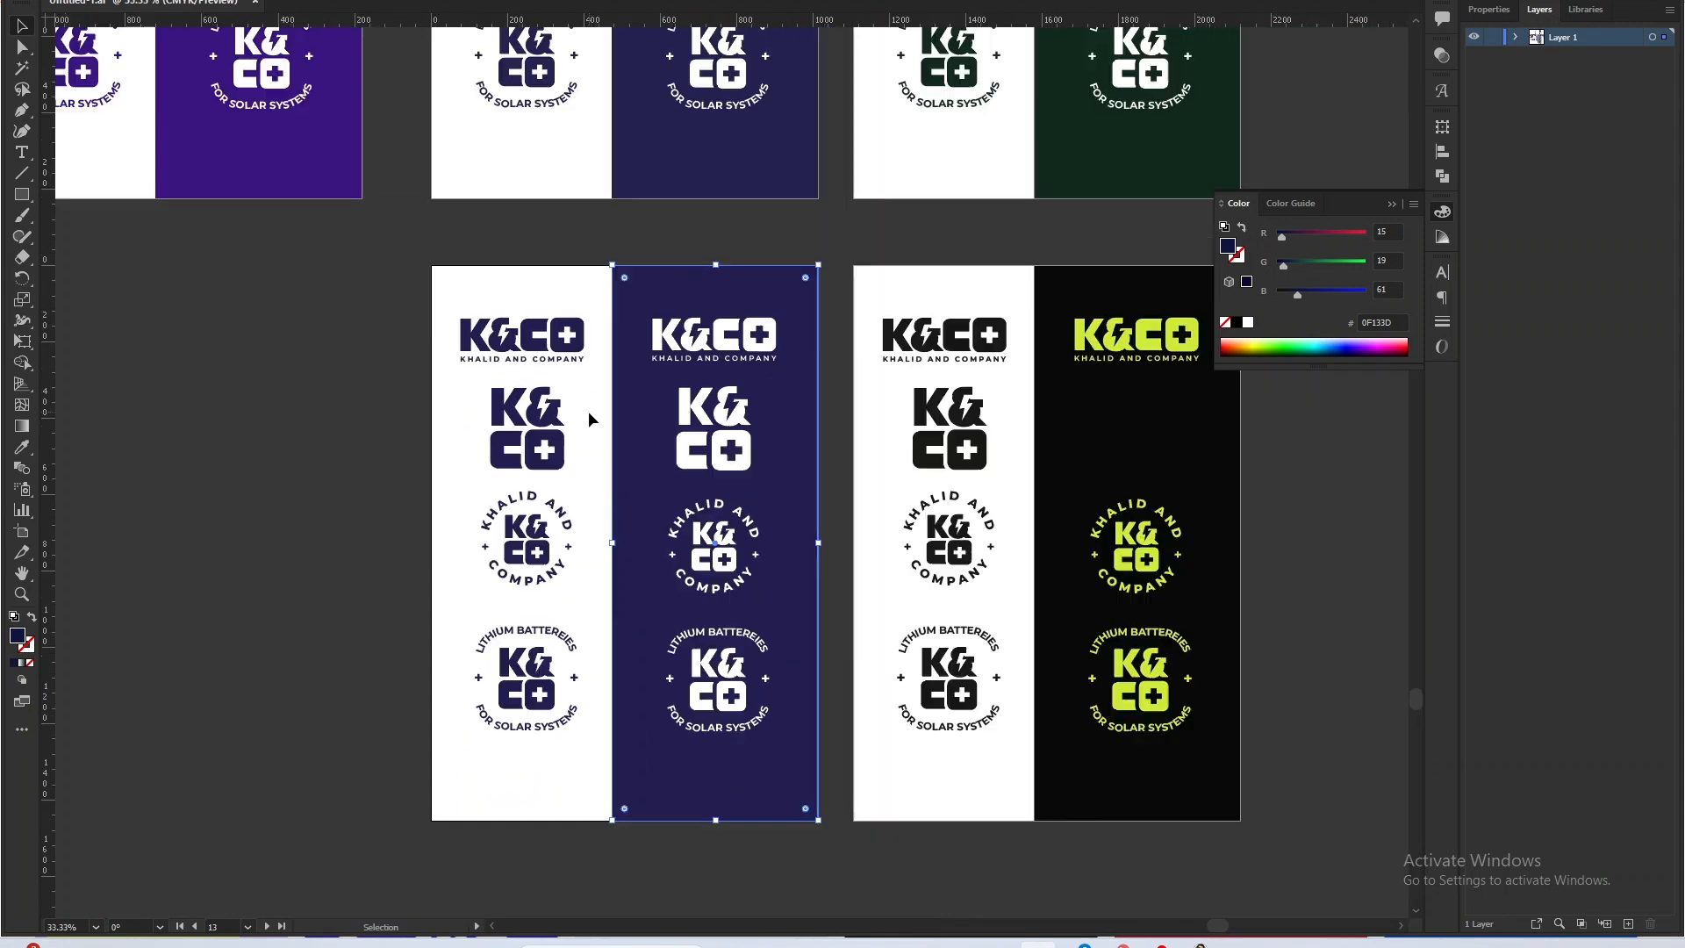
Compare the first-row indigo panel with the full grid of K&CO logo color variations.
{"action": "scroll", "coordinate": [590, 413], "scroll_direction": "down", "scroll_amount": 3}
{"action": "left_click_drag", "start_coordinate": [818, 326], "coordinate": [825, 554]}
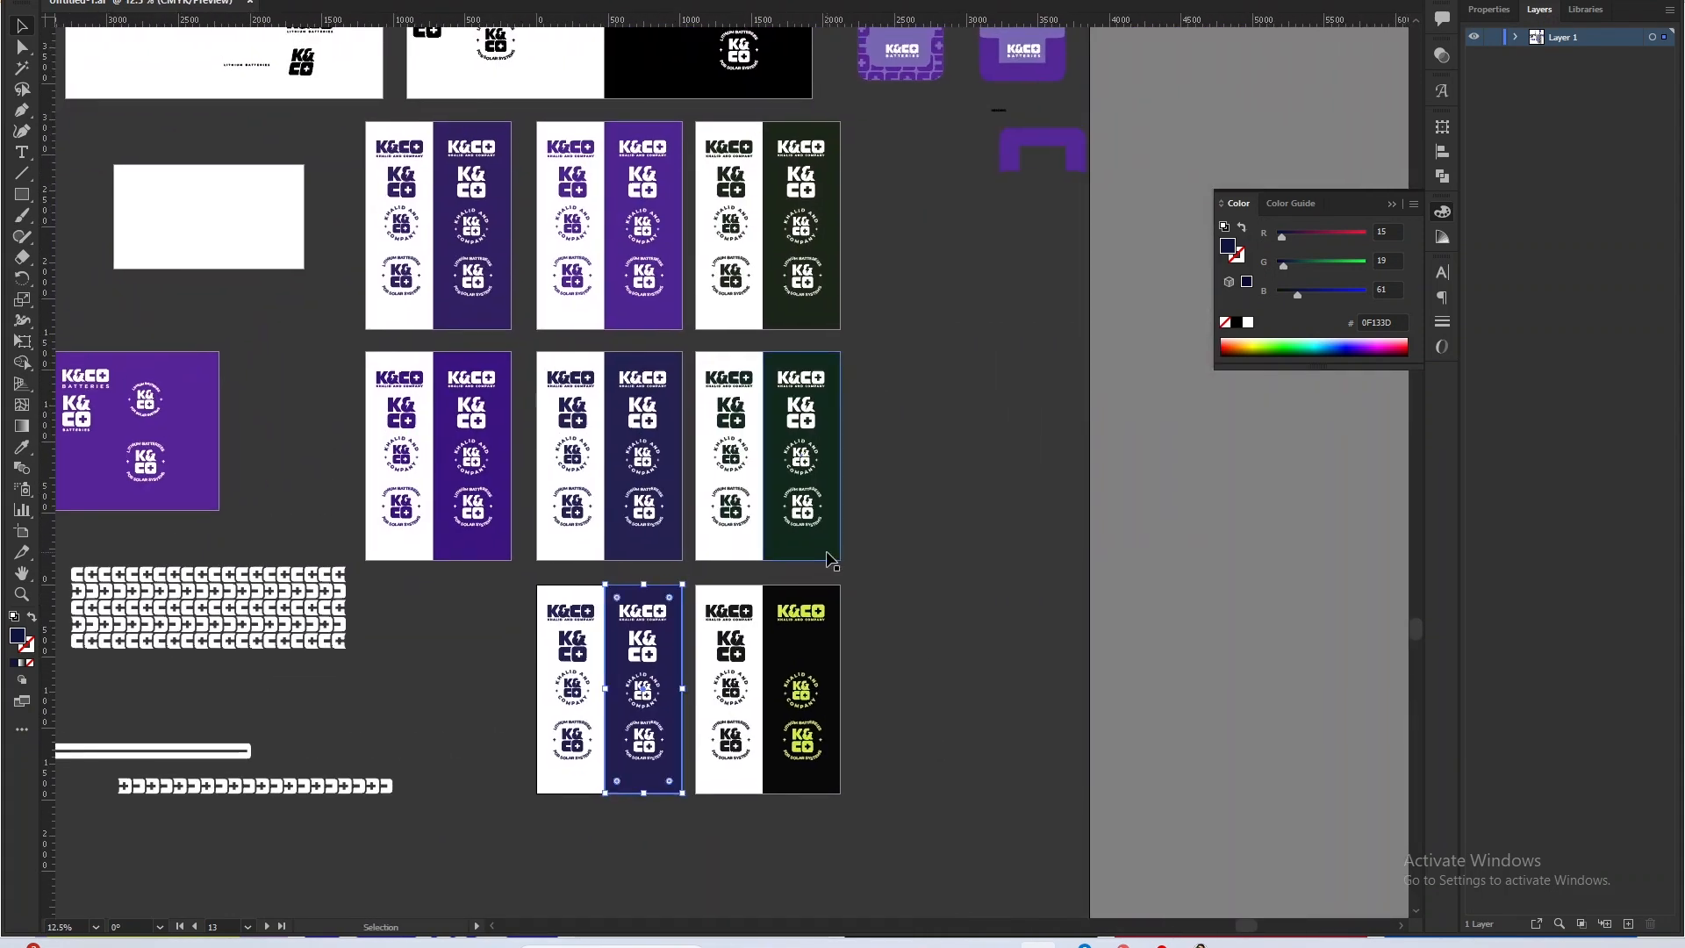
{"action": "left_click", "coordinate": [505, 202]}
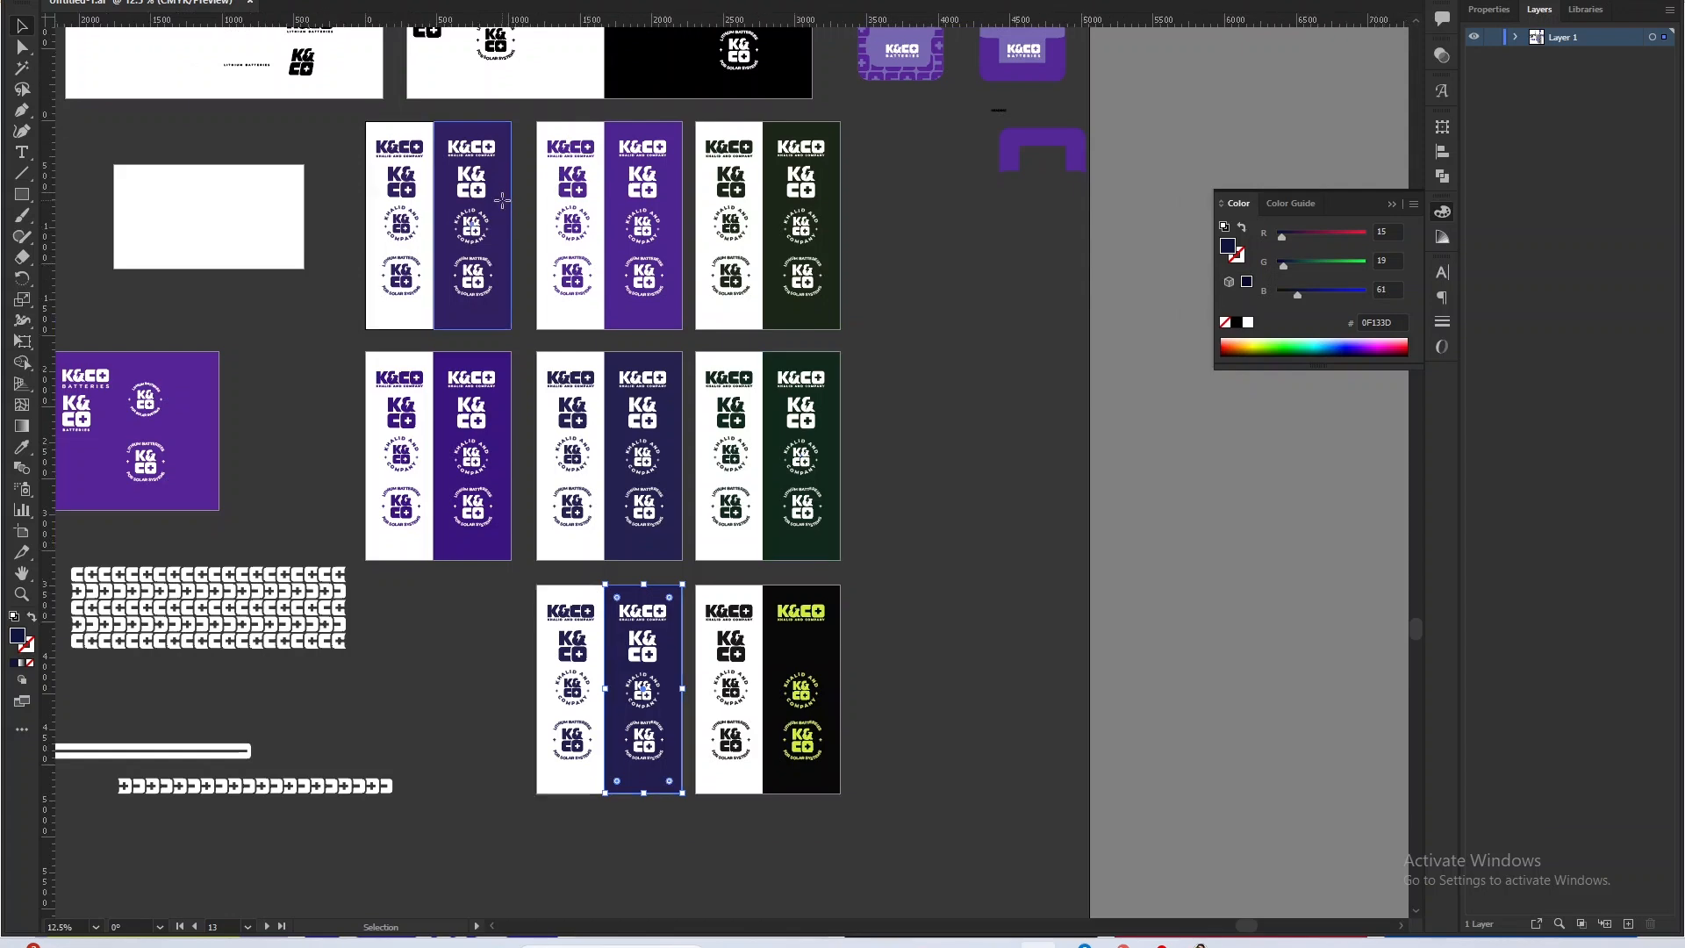
{"action": "scroll", "coordinate": [505, 204], "scroll_direction": "up", "scroll_amount": 2}
{"action": "scroll", "coordinate": [506, 210], "scroll_direction": "down", "scroll_amount": 3}
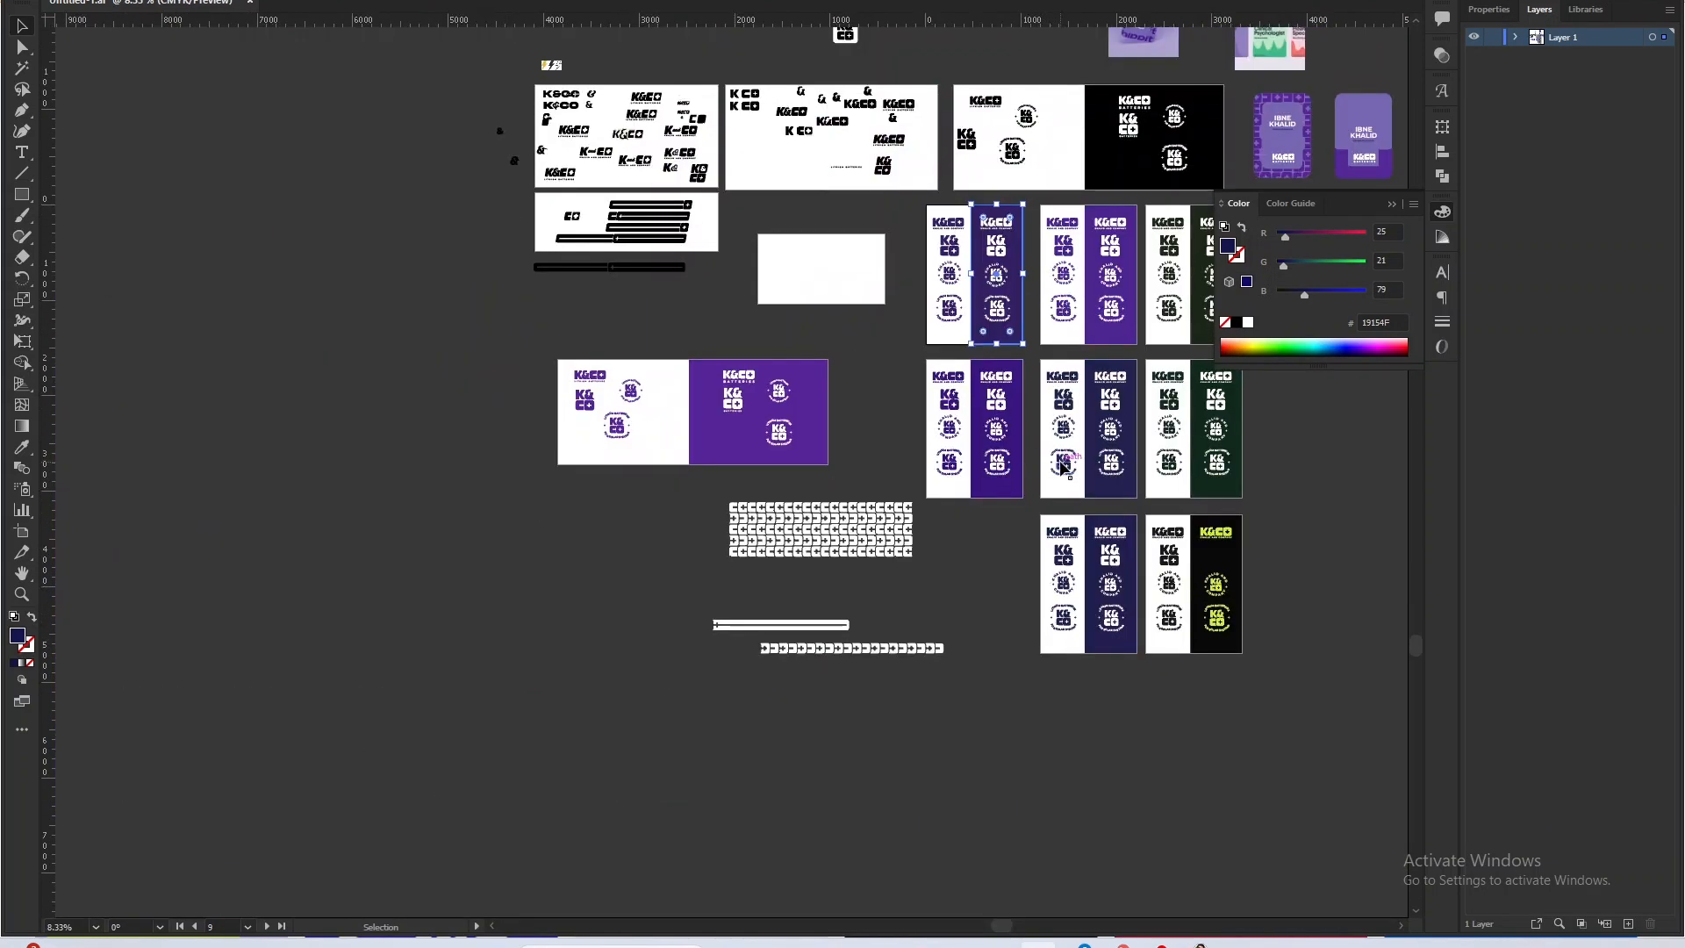
{"action": "left_click_drag", "start_coordinate": [1076, 472], "coordinate": [681, 502]}
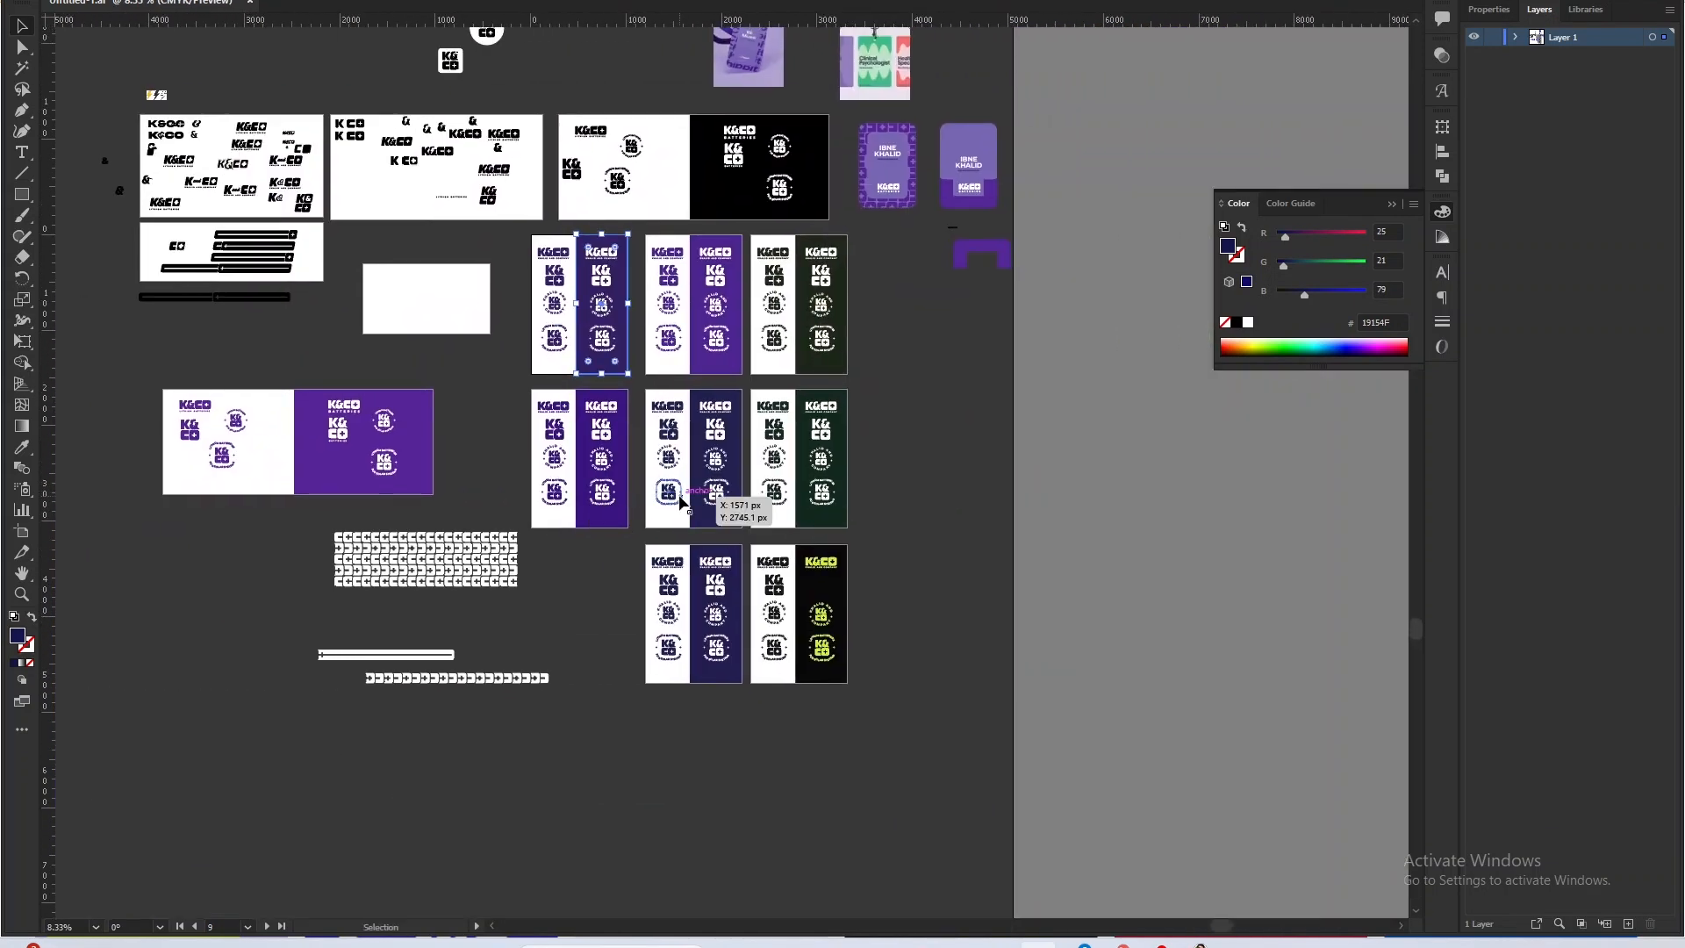
{"action": "scroll", "coordinate": [681, 502], "scroll_direction": "up", "scroll_amount": 2}
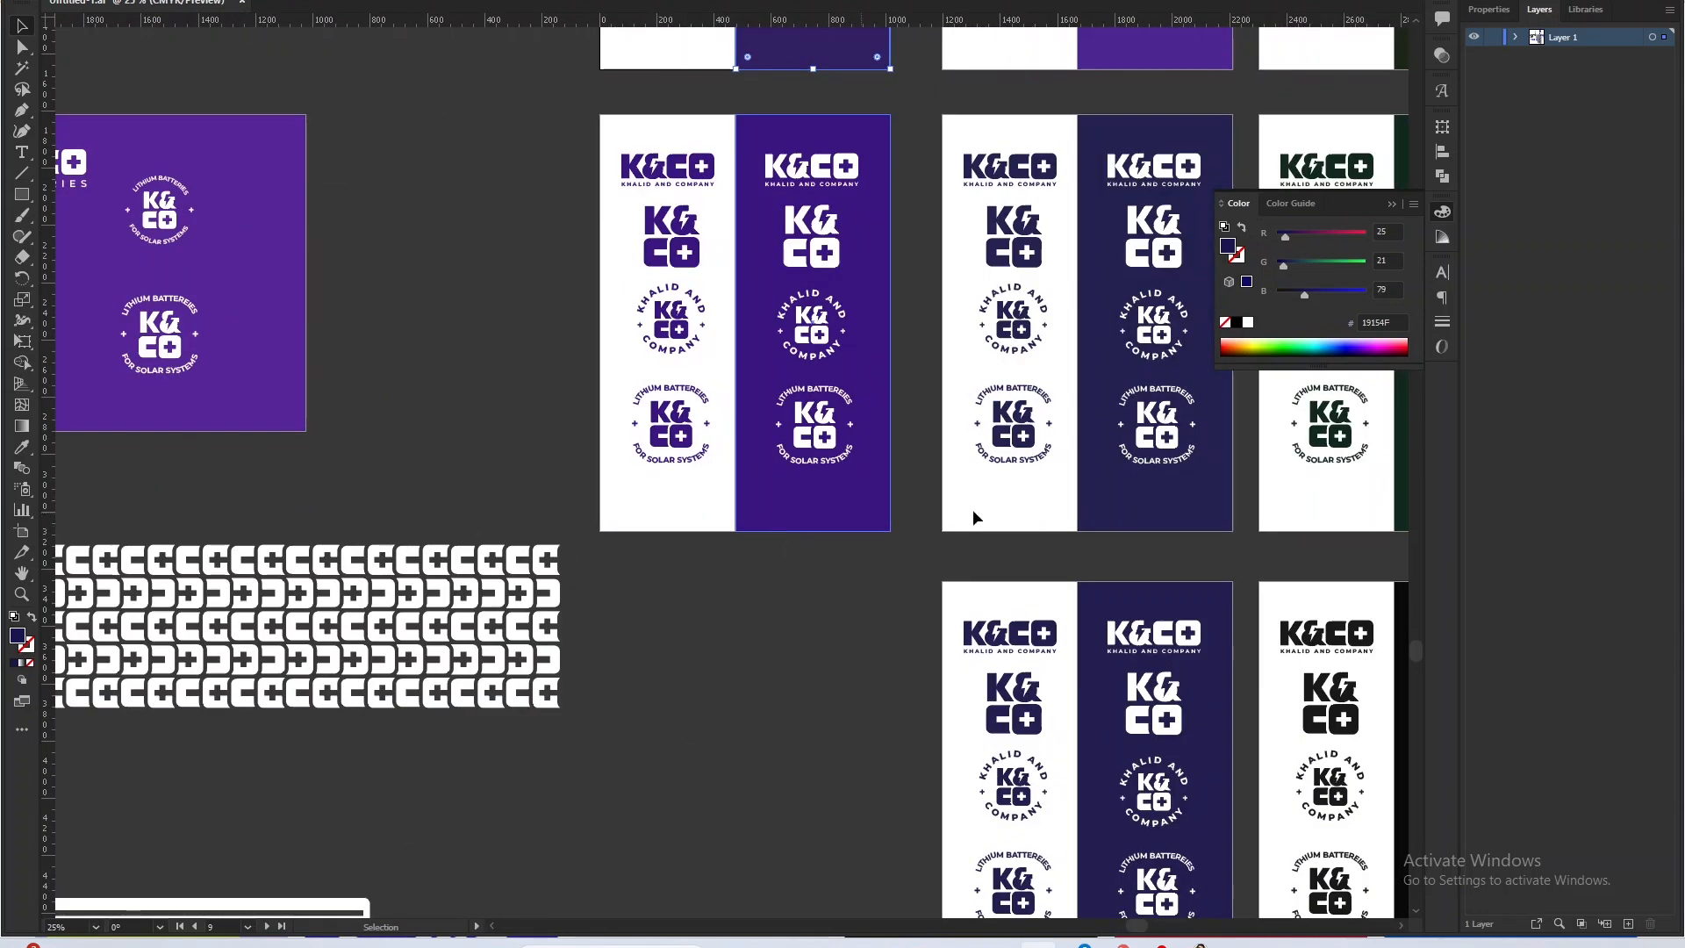
Check the fill colors of the second-row navy, third-row indigo and first-row indigo background panels against each other.
{"action": "left_click", "coordinate": [1111, 512]}
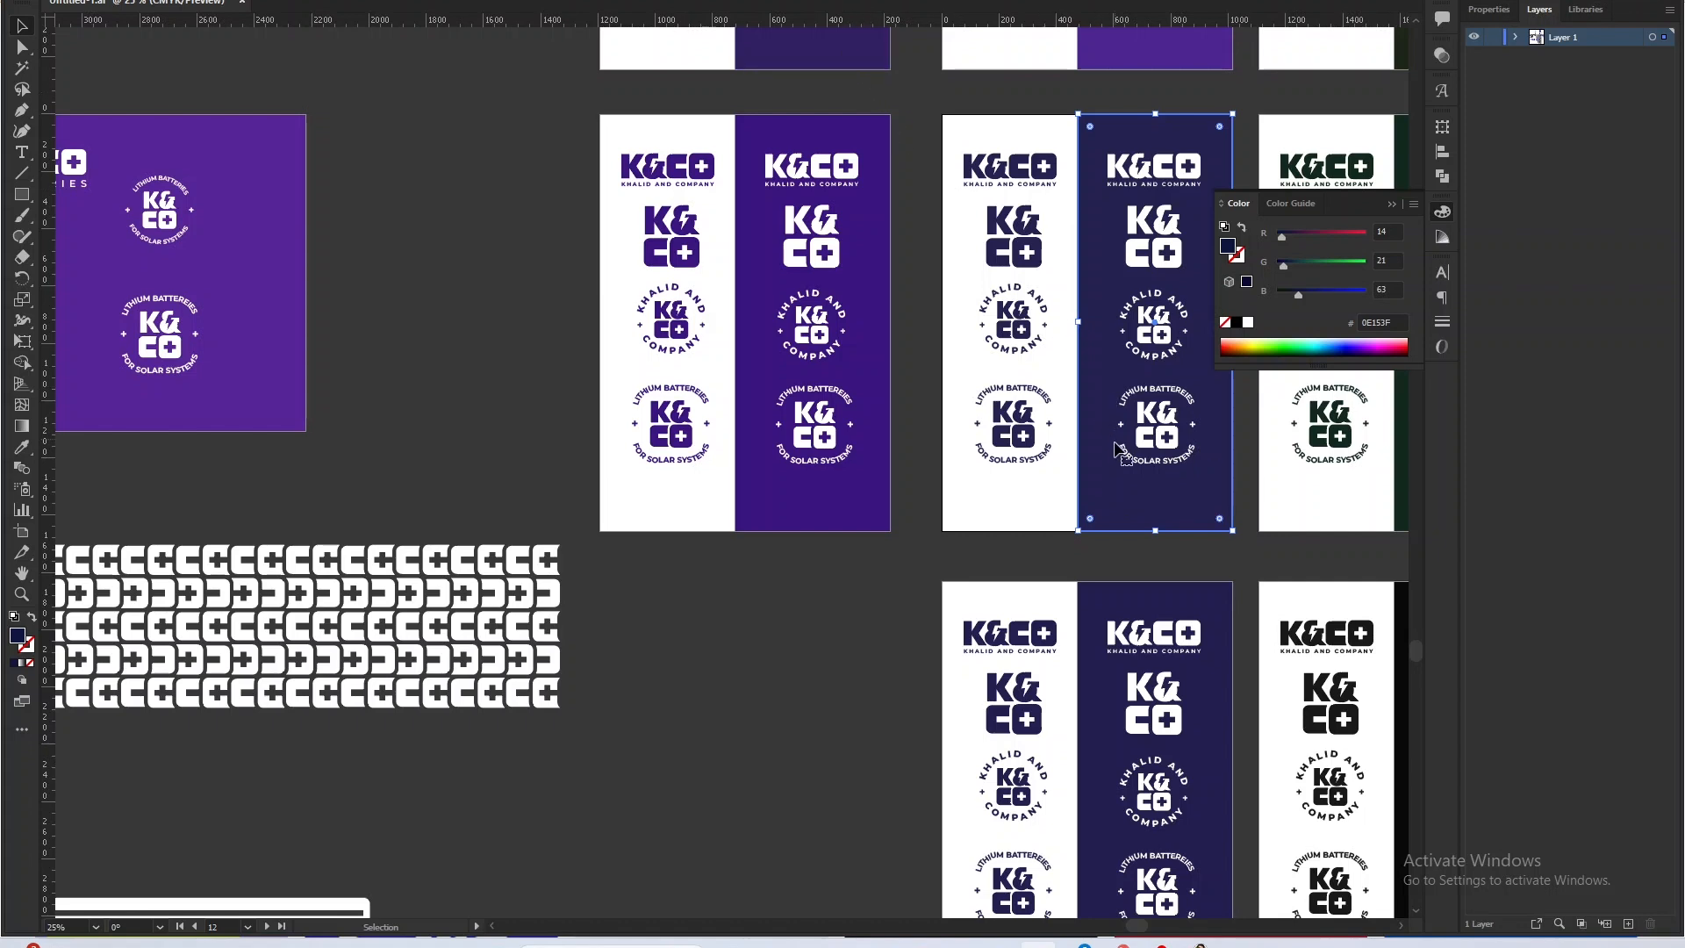
{"action": "left_click", "coordinate": [1176, 604]}
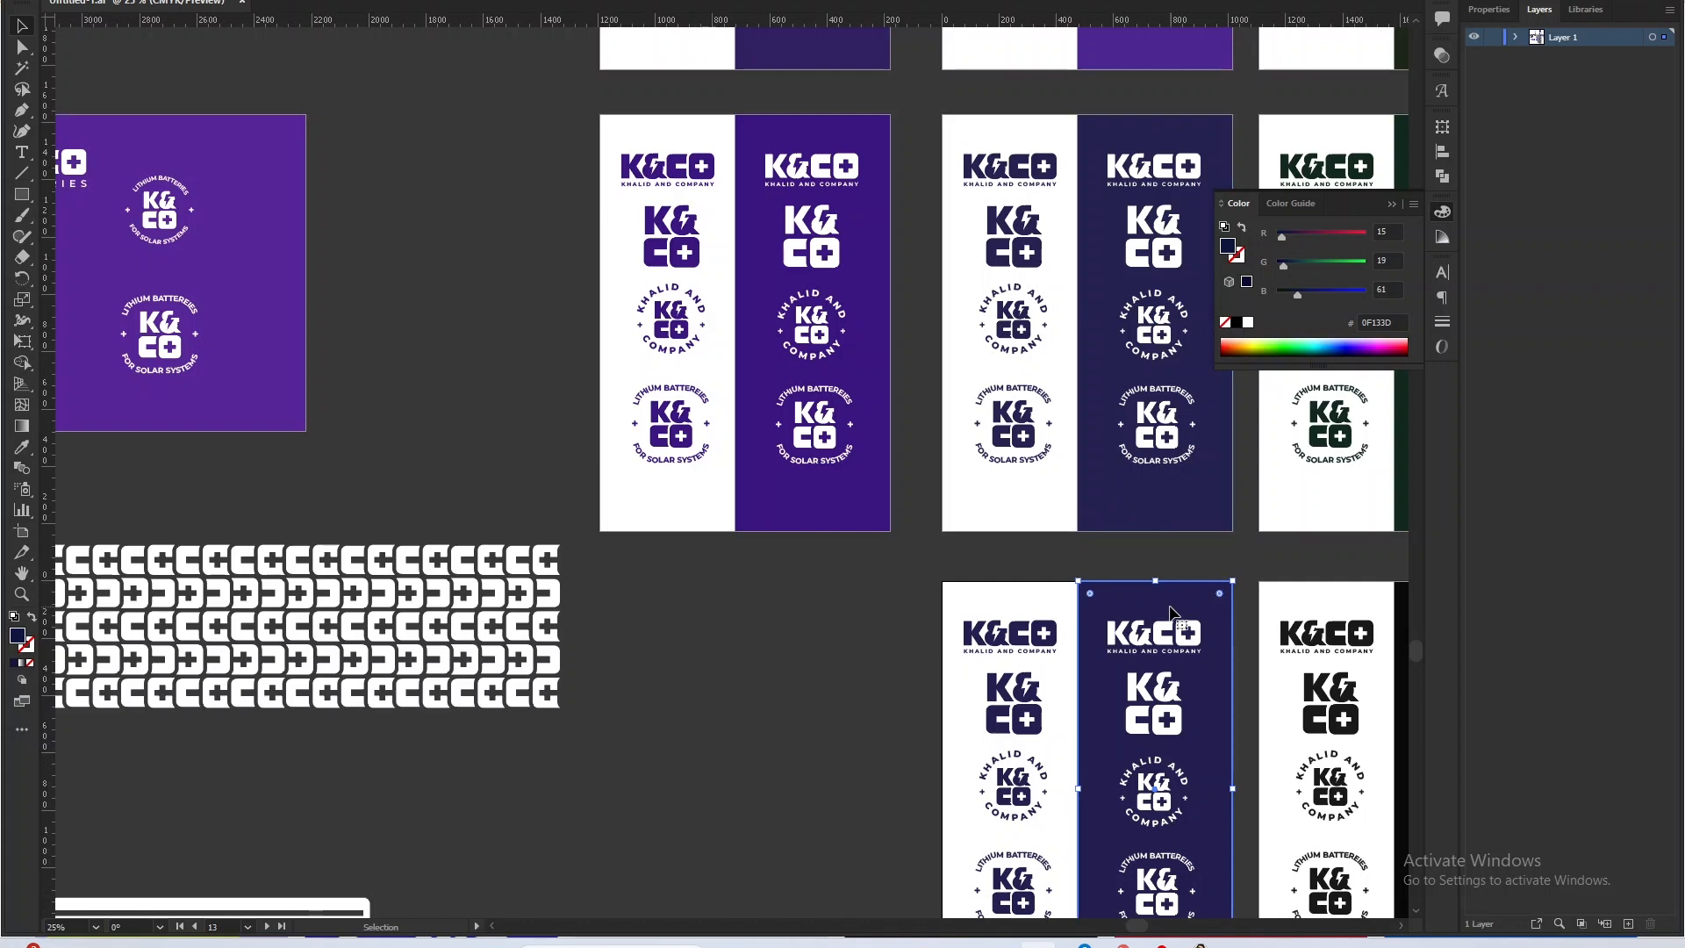
{"action": "left_click", "coordinate": [1113, 521]}
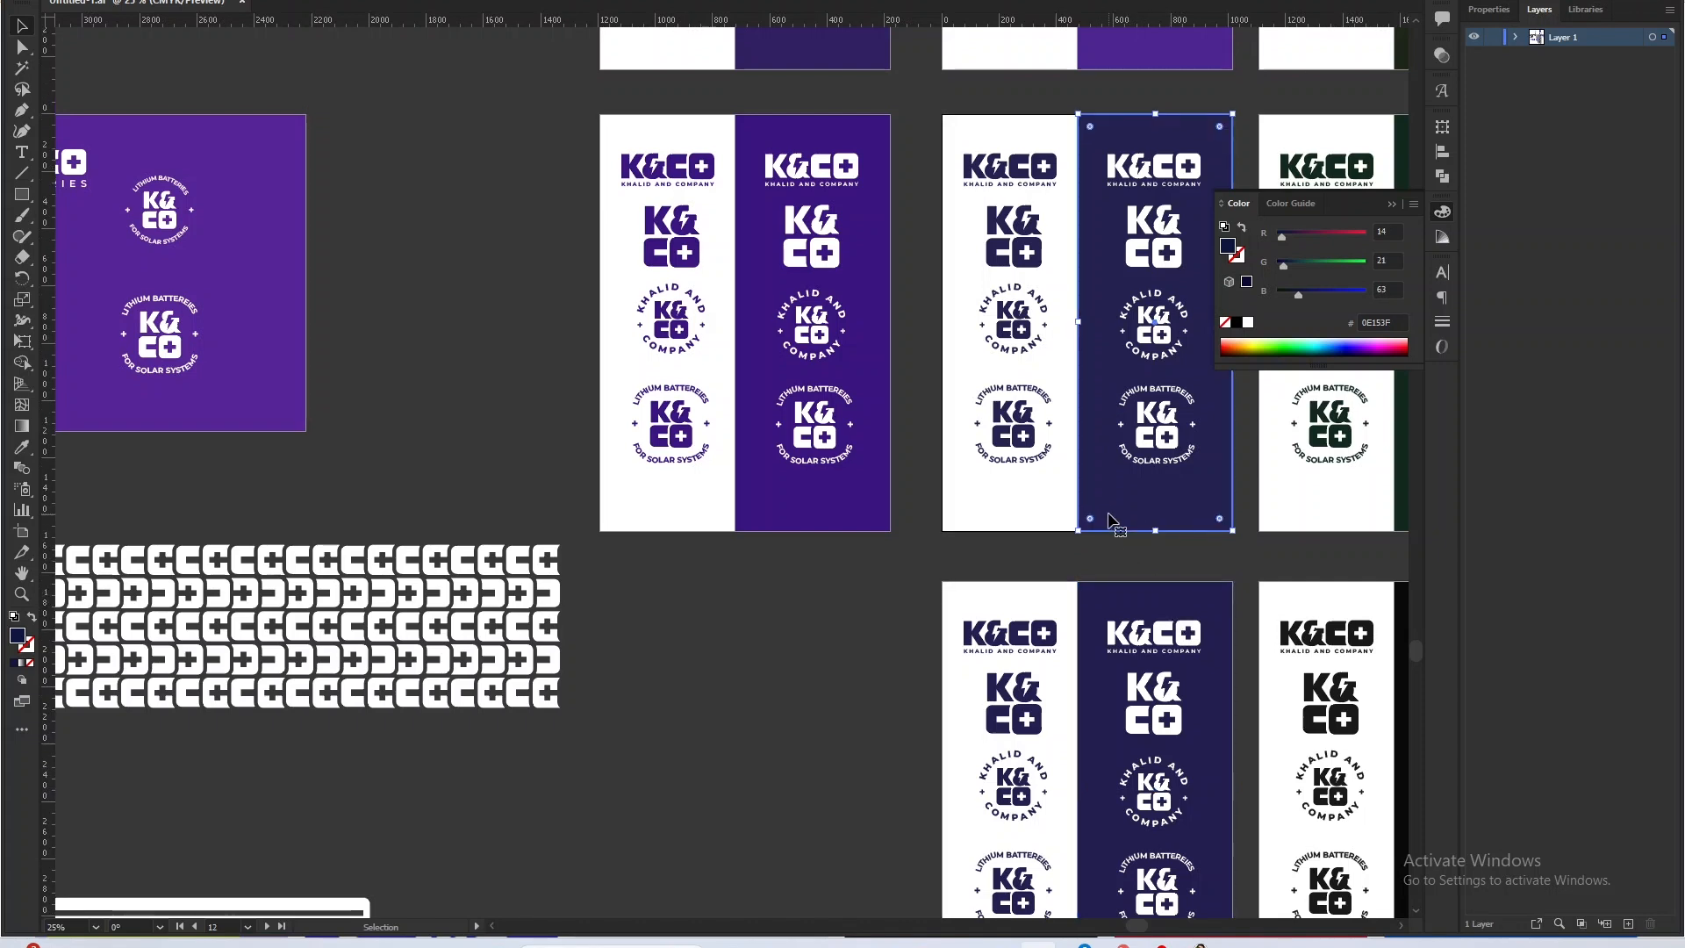
{"action": "left_click", "coordinate": [798, 74]}
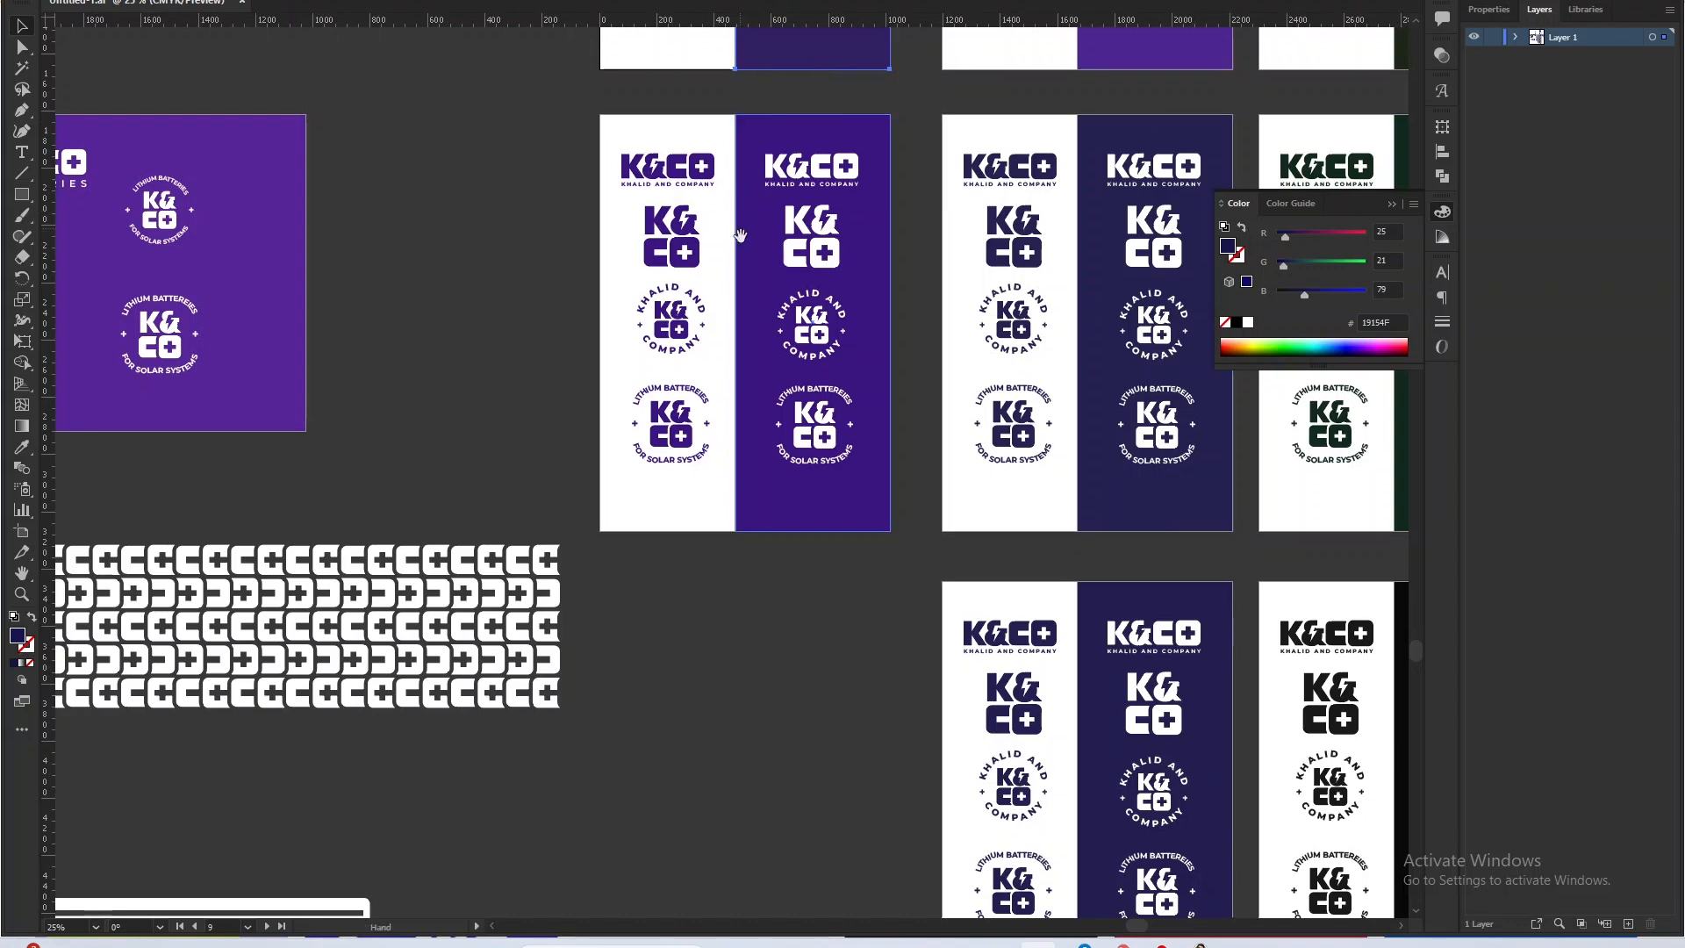
{"action": "scroll", "coordinate": [756, 130], "scroll_direction": "down", "scroll_amount": 2}
{"action": "scroll", "coordinate": [756, 130], "scroll_direction": "right", "scroll_amount": 5}
{"action": "left_click", "coordinate": [823, 578]}
Inspect the third-row indigo logo variation up close and check the fill of its wordmark on the dark panel.
{"action": "scroll", "coordinate": [823, 578], "scroll_direction": "down", "scroll_amount": 3}
{"action": "scroll", "coordinate": [544, 590], "scroll_direction": "up", "scroll_amount": 4}
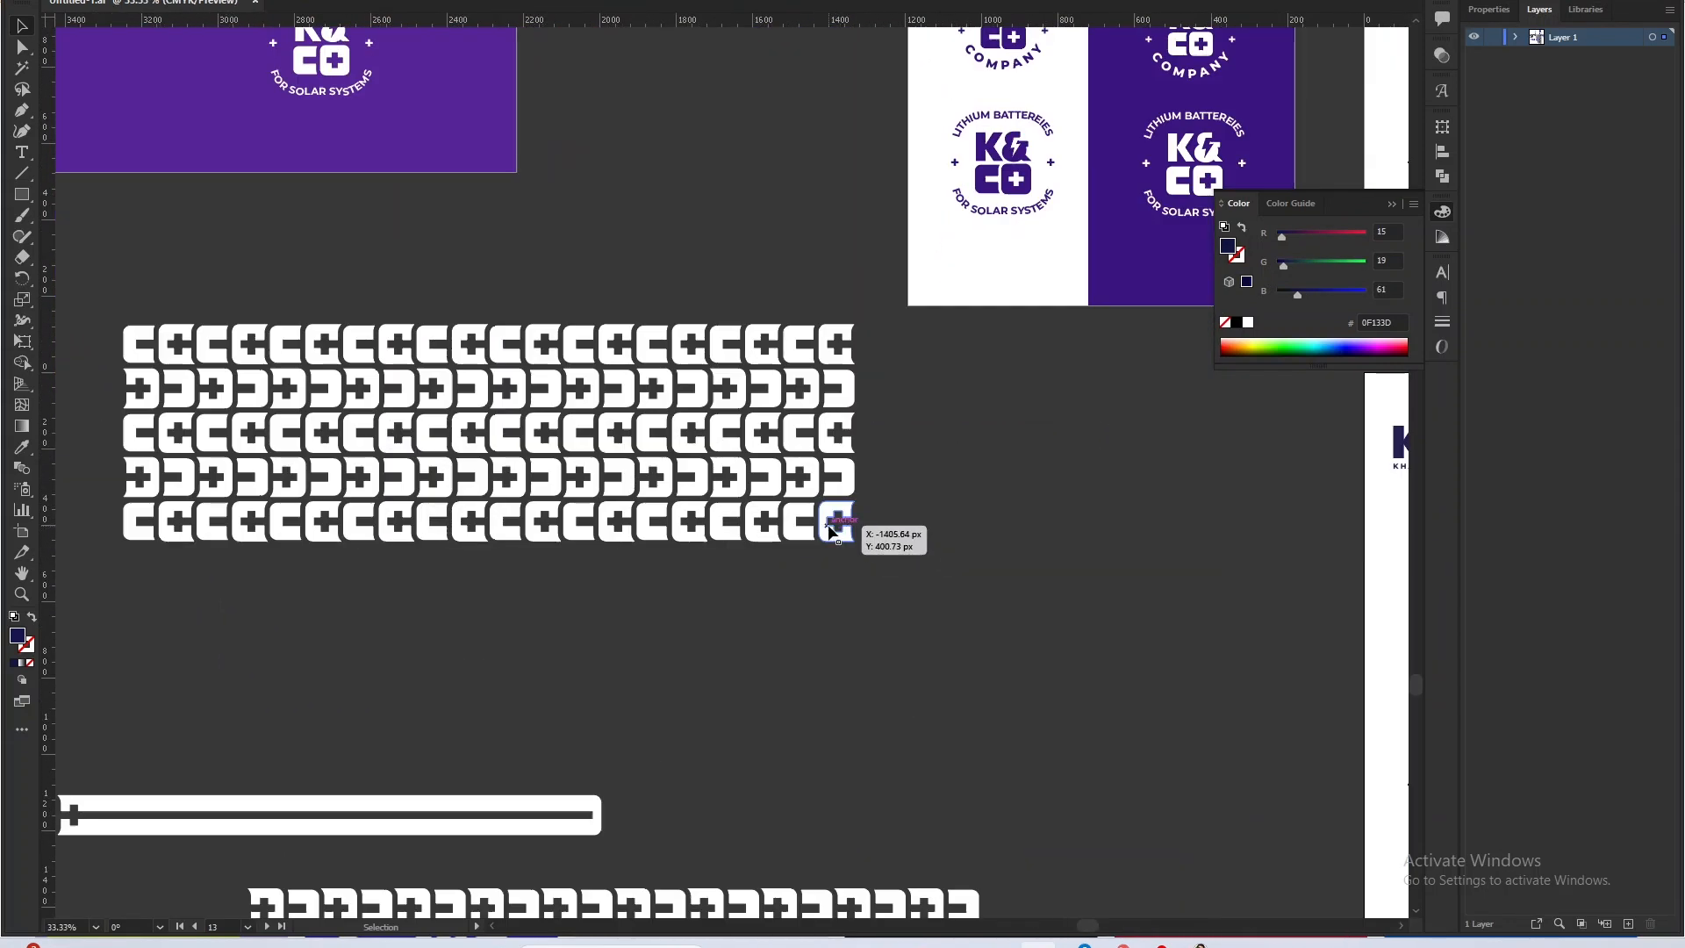
{"action": "scroll", "coordinate": [720, 491], "scroll_direction": "up", "scroll_amount": 1}
{"action": "scroll", "coordinate": [616, 496], "scroll_direction": "down", "scroll_amount": 3}
{"action": "scroll", "coordinate": [1185, 502], "scroll_direction": "up", "scroll_amount": 2}
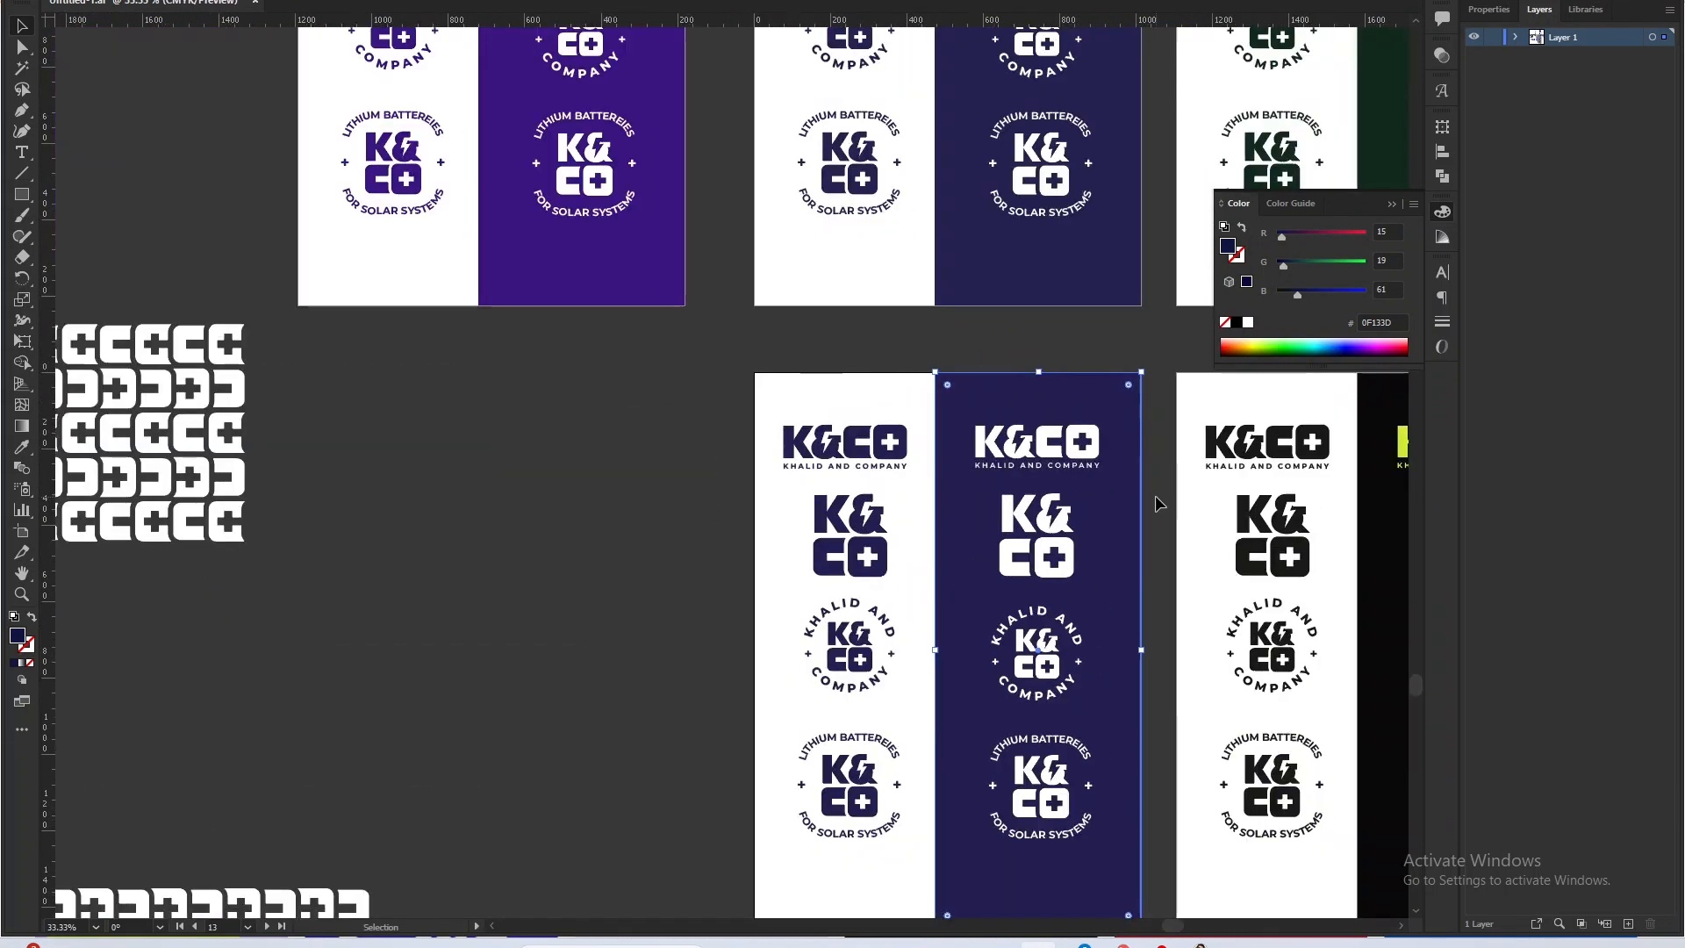
{"action": "scroll", "coordinate": [1141, 466], "scroll_direction": "up", "scroll_amount": 1}
{"action": "left_click", "coordinate": [1095, 460]}
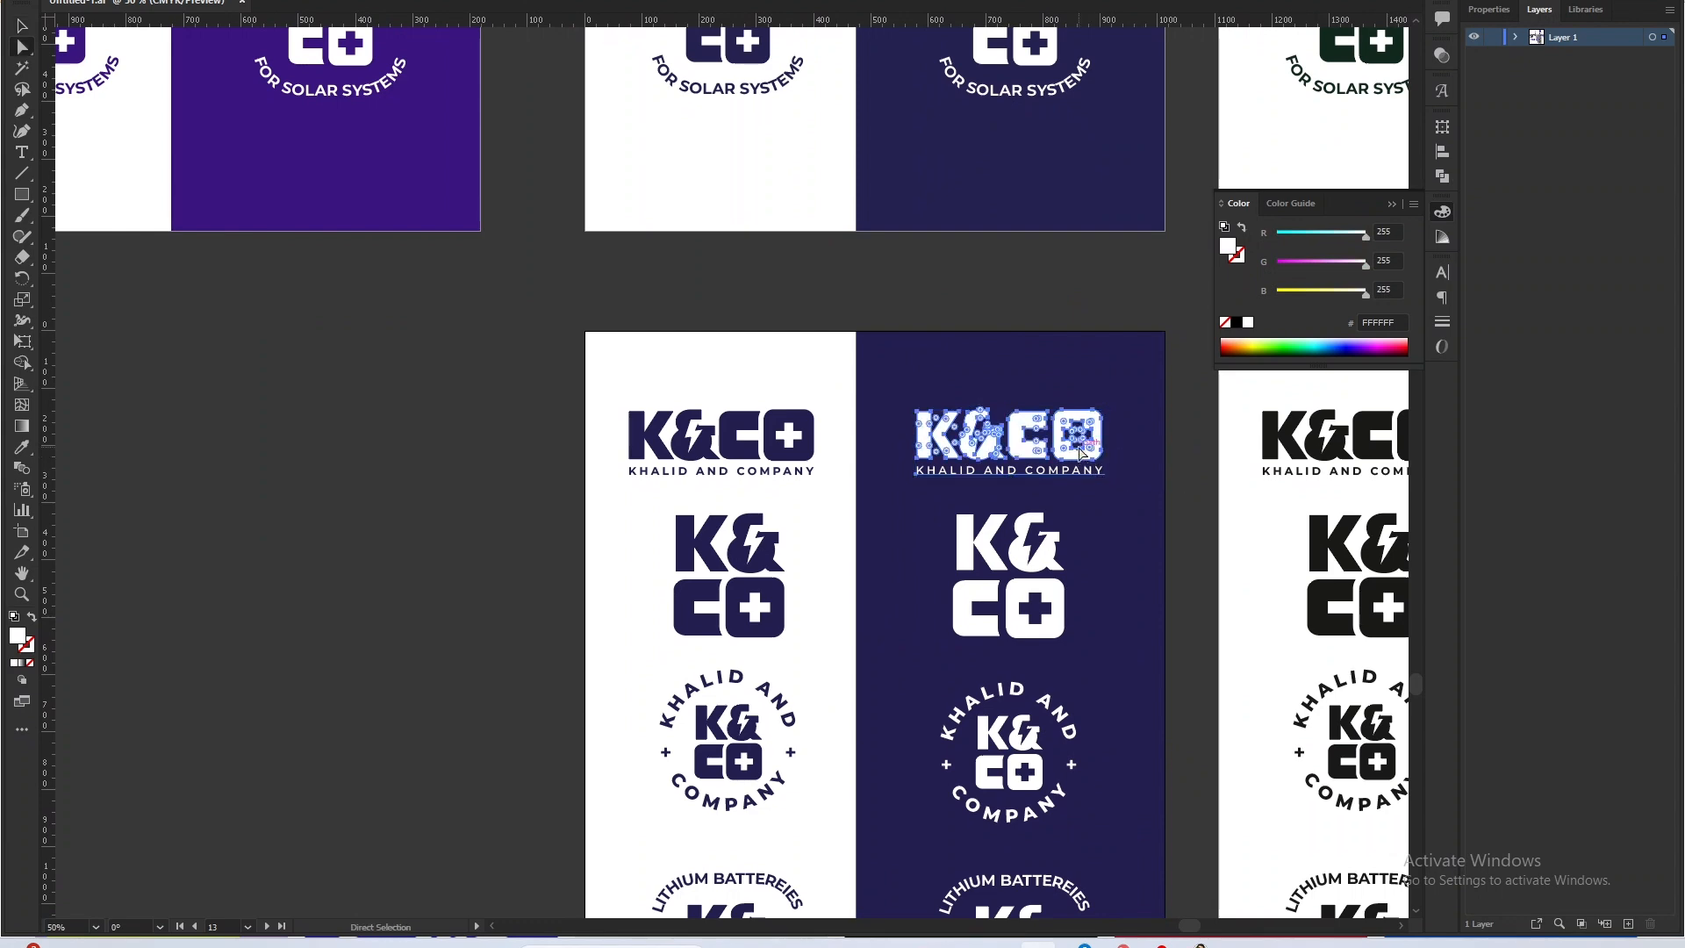
Examine the repeating brand pattern built from the C and plus letterforms beside the color variation artboards.
{"action": "left_click", "coordinate": [444, 413]}
{"action": "left_click_drag", "start_coordinate": [444, 413], "coordinate": [976, 446]}
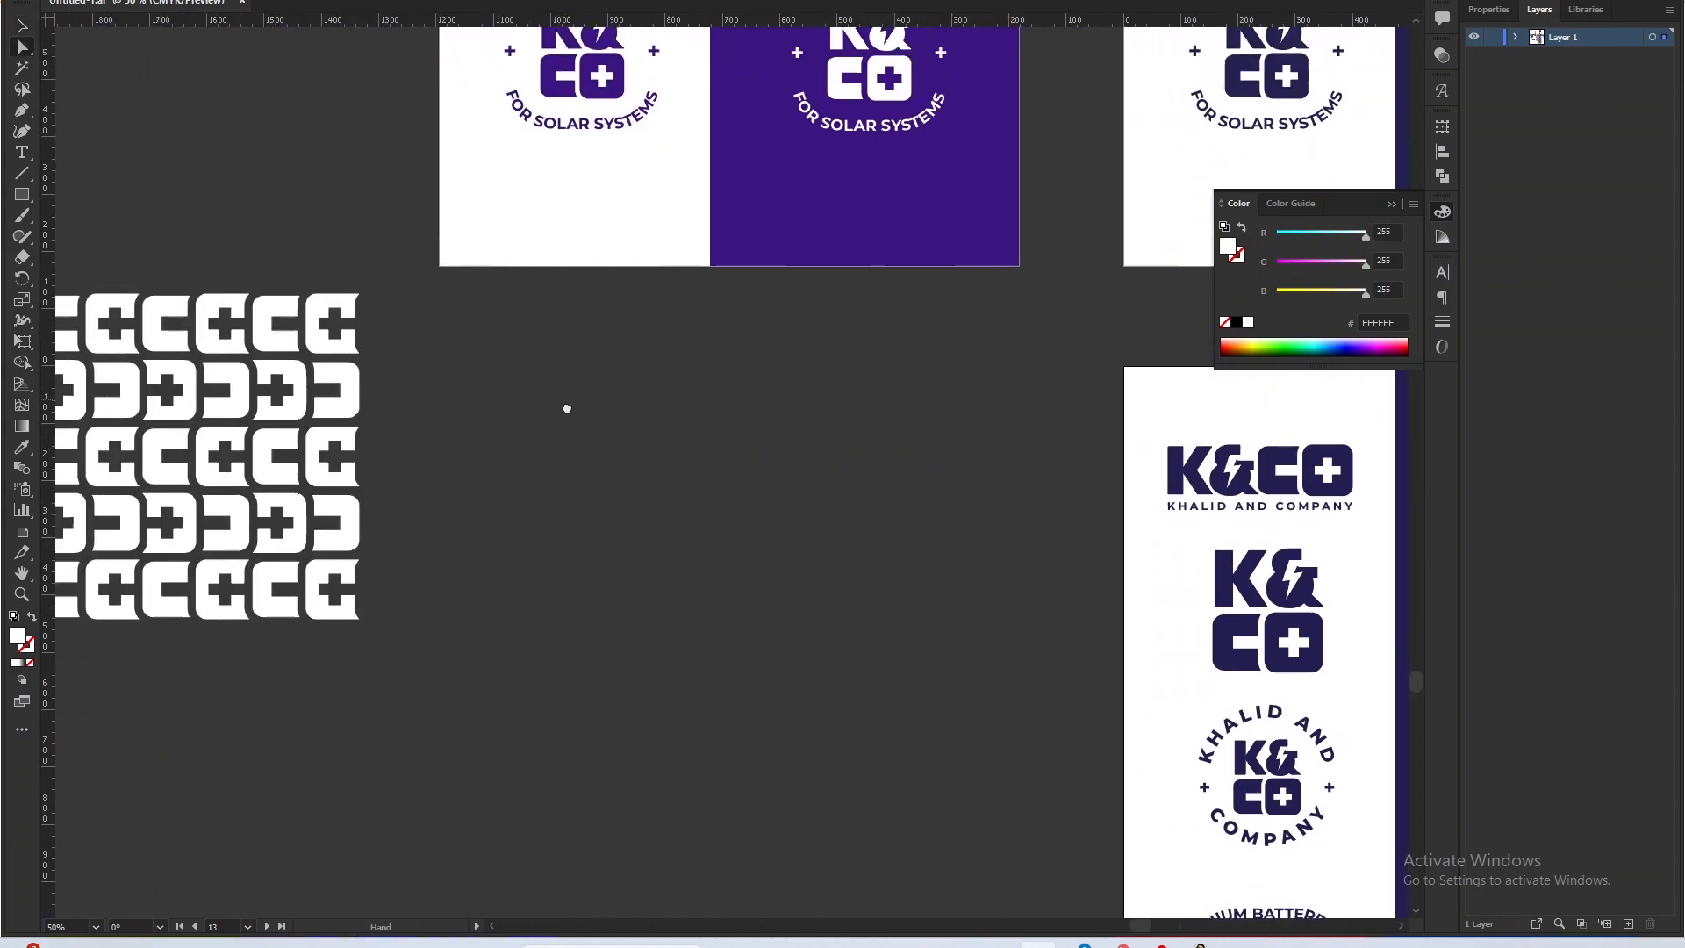
{"action": "left_click_drag", "start_coordinate": [564, 406], "coordinate": [978, 414]}
{"action": "left_click_drag", "start_coordinate": [678, 365], "coordinate": [956, 365]}
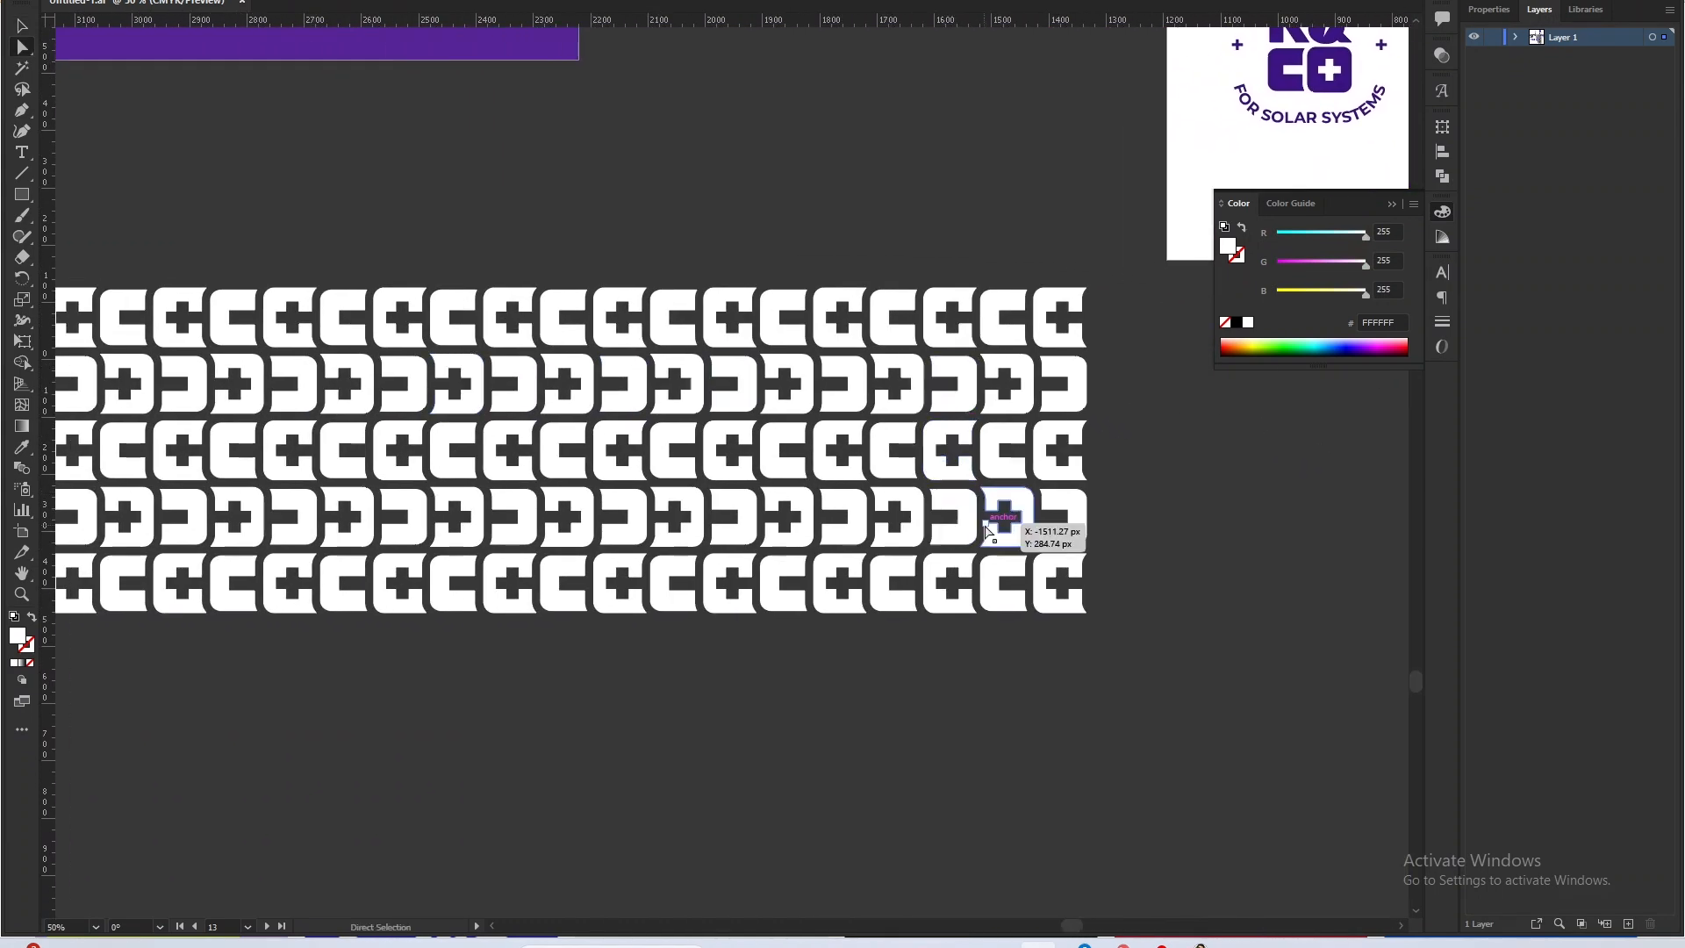
{"action": "scroll", "coordinate": [1015, 544], "scroll_direction": "down", "scroll_amount": 2}
{"action": "scroll", "coordinate": [1083, 628], "scroll_direction": "up", "scroll_amount": 1}
{"action": "left_click_drag", "start_coordinate": [1060, 647], "coordinate": [249, 339]}
{"action": "left_click", "coordinate": [571, 457]}
{"action": "key", "text": "v"}
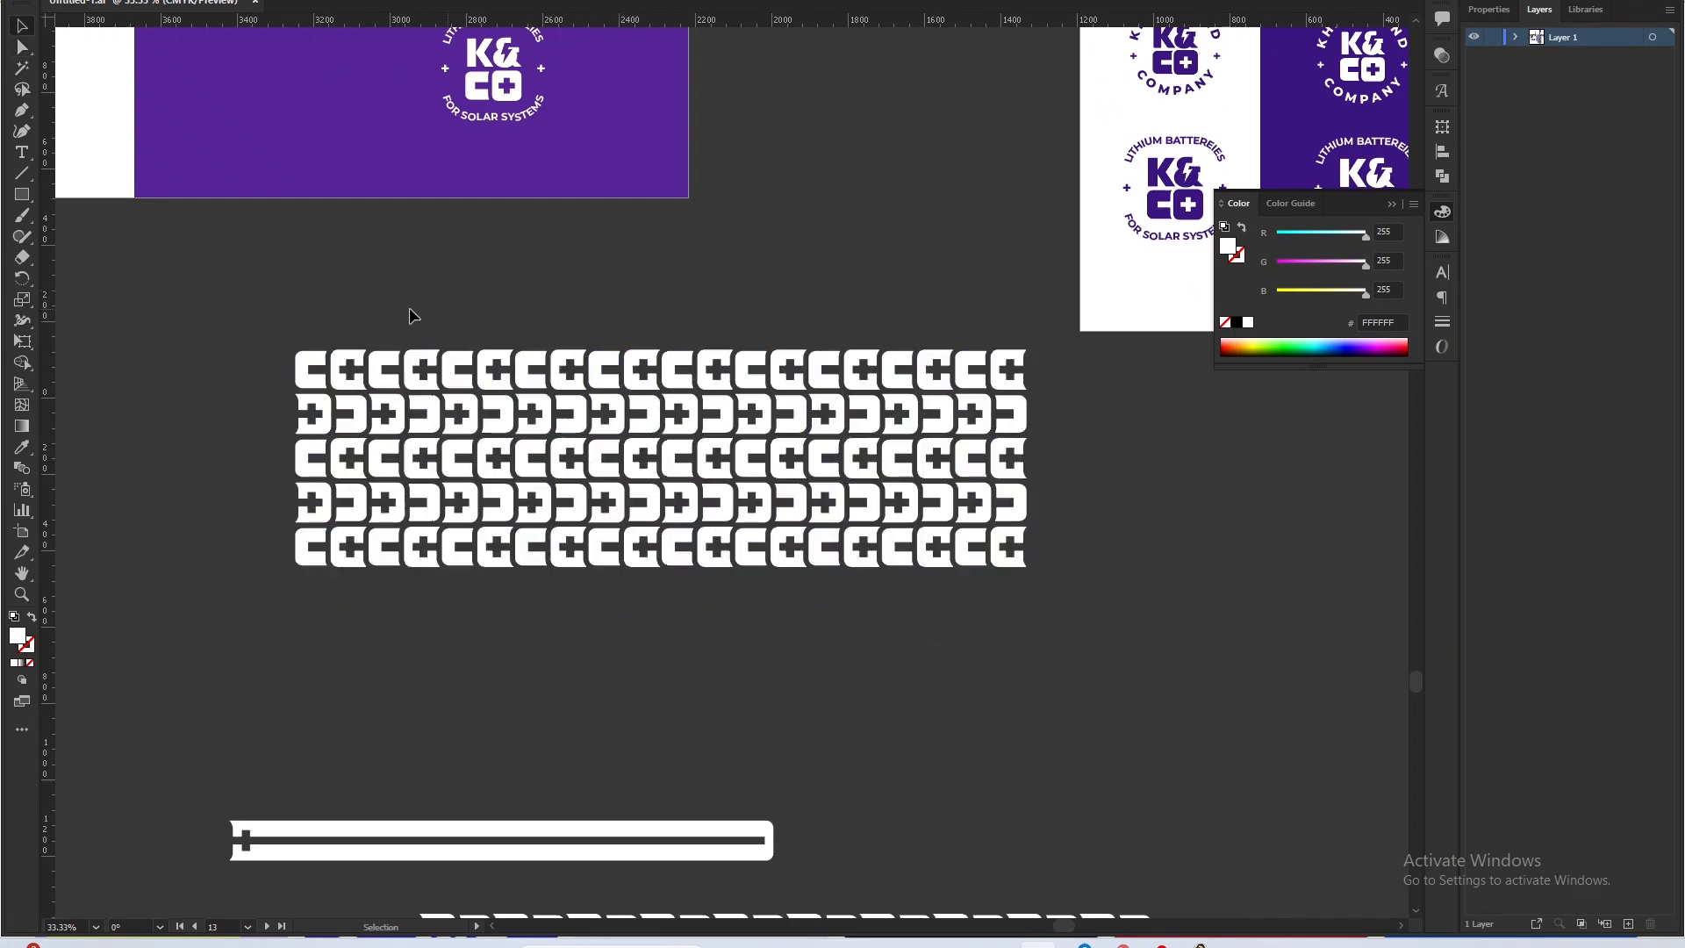
{"action": "left_click_drag", "start_coordinate": [150, 303], "coordinate": [1060, 707]}
{"action": "left_click_drag", "start_coordinate": [1027, 458], "coordinate": [855, 465]}
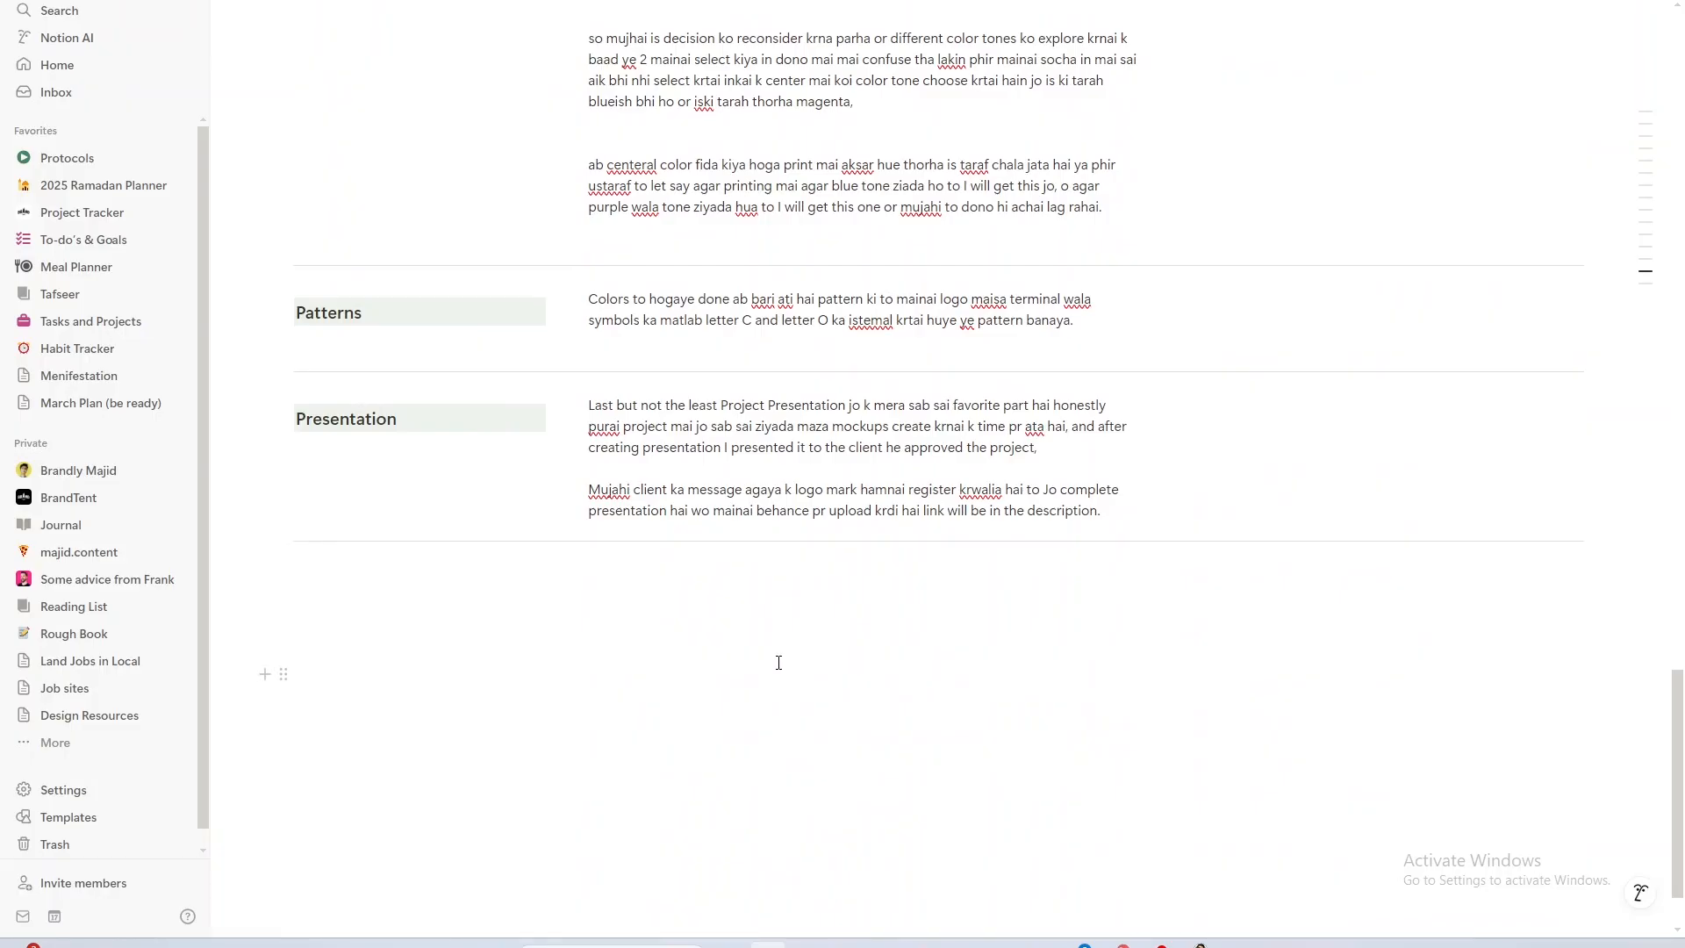
Switch to the browser, load Behance in a new tab and open the K&CO - Brand Identity Design project from the profile.
{"action": "key", "text": "alt+Tab"}
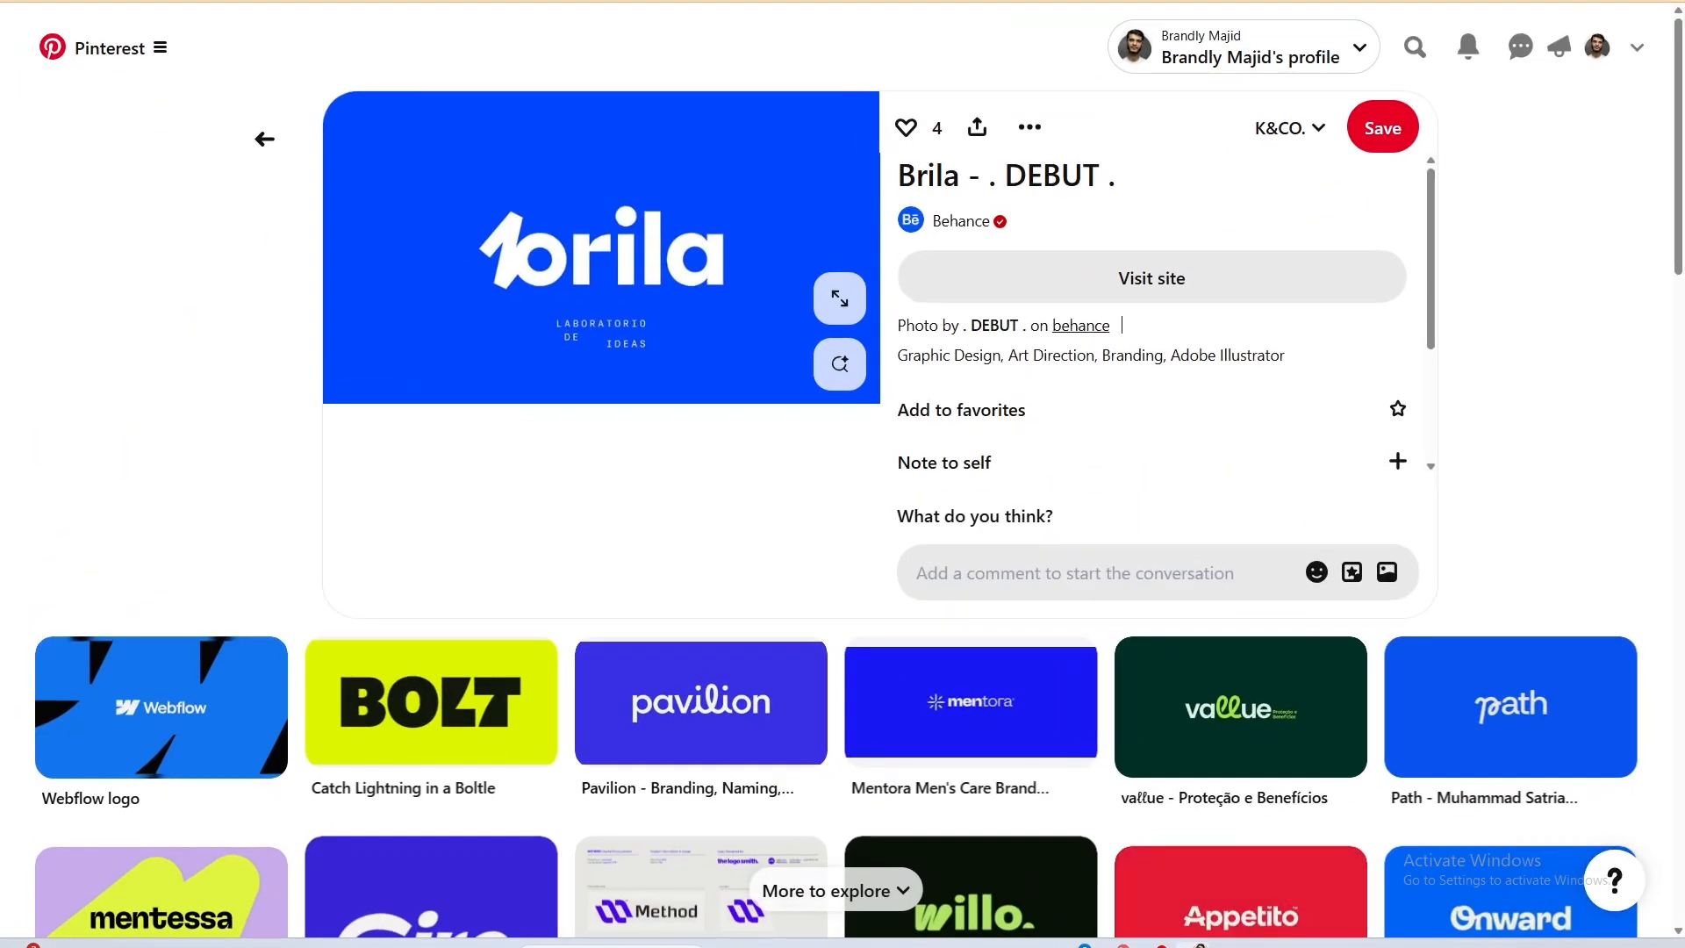
{"action": "key", "text": "ctrl+t"}
{"action": "type", "text": "BEHANCE"}
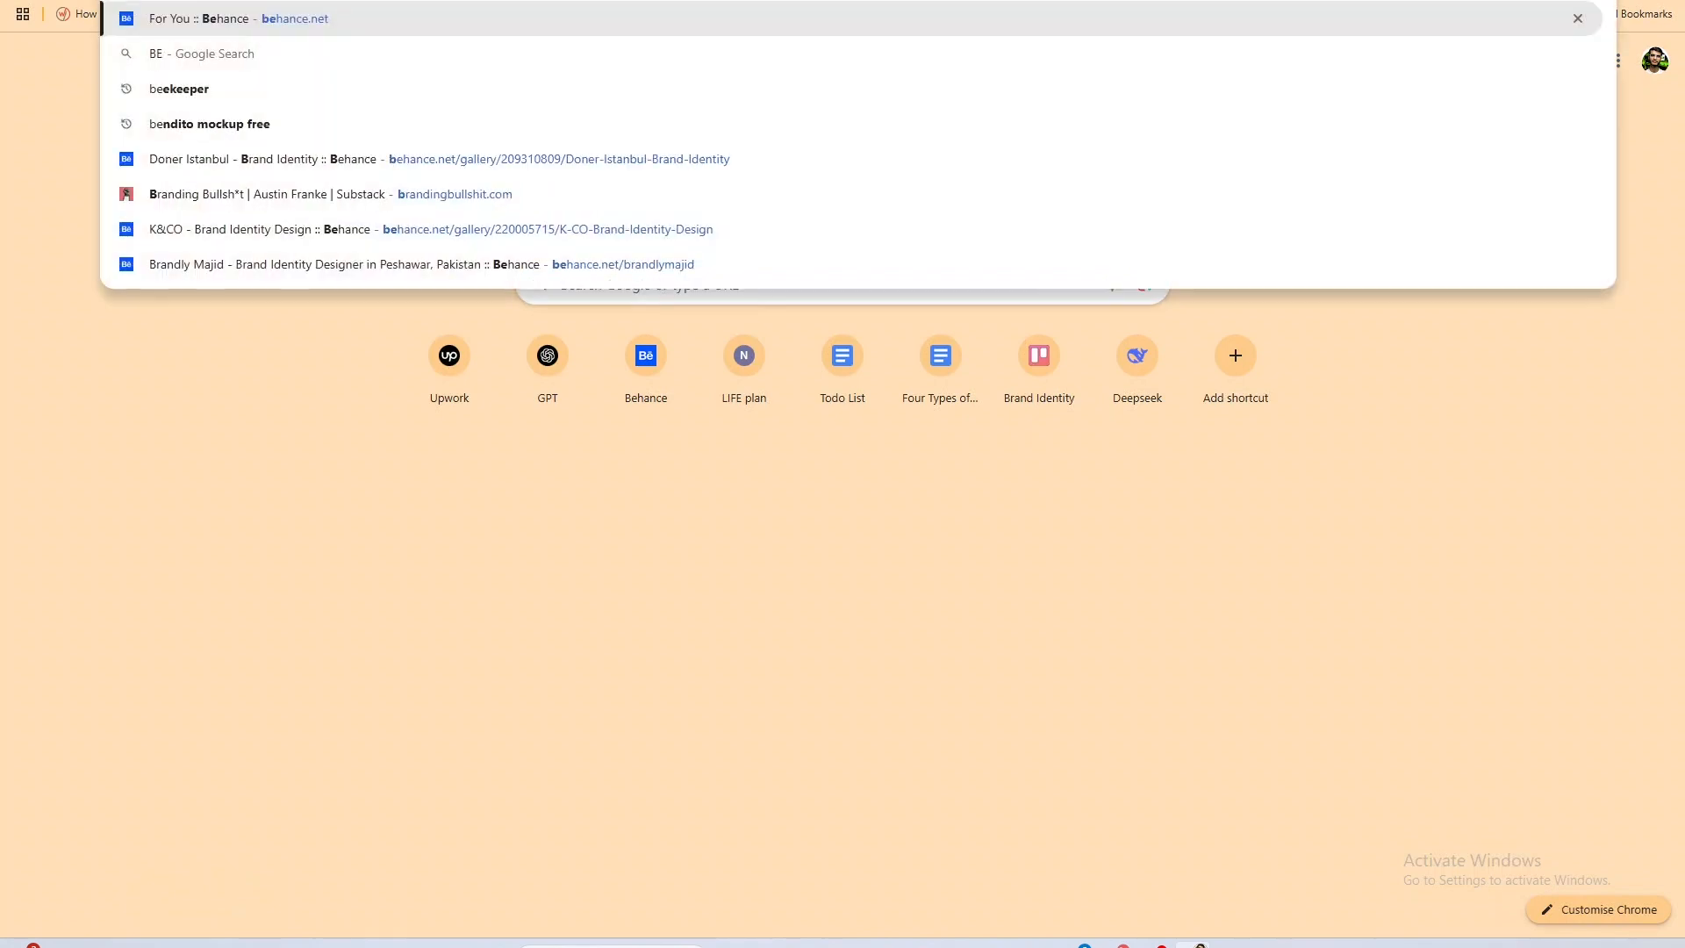
{"action": "key", "text": "Return"}
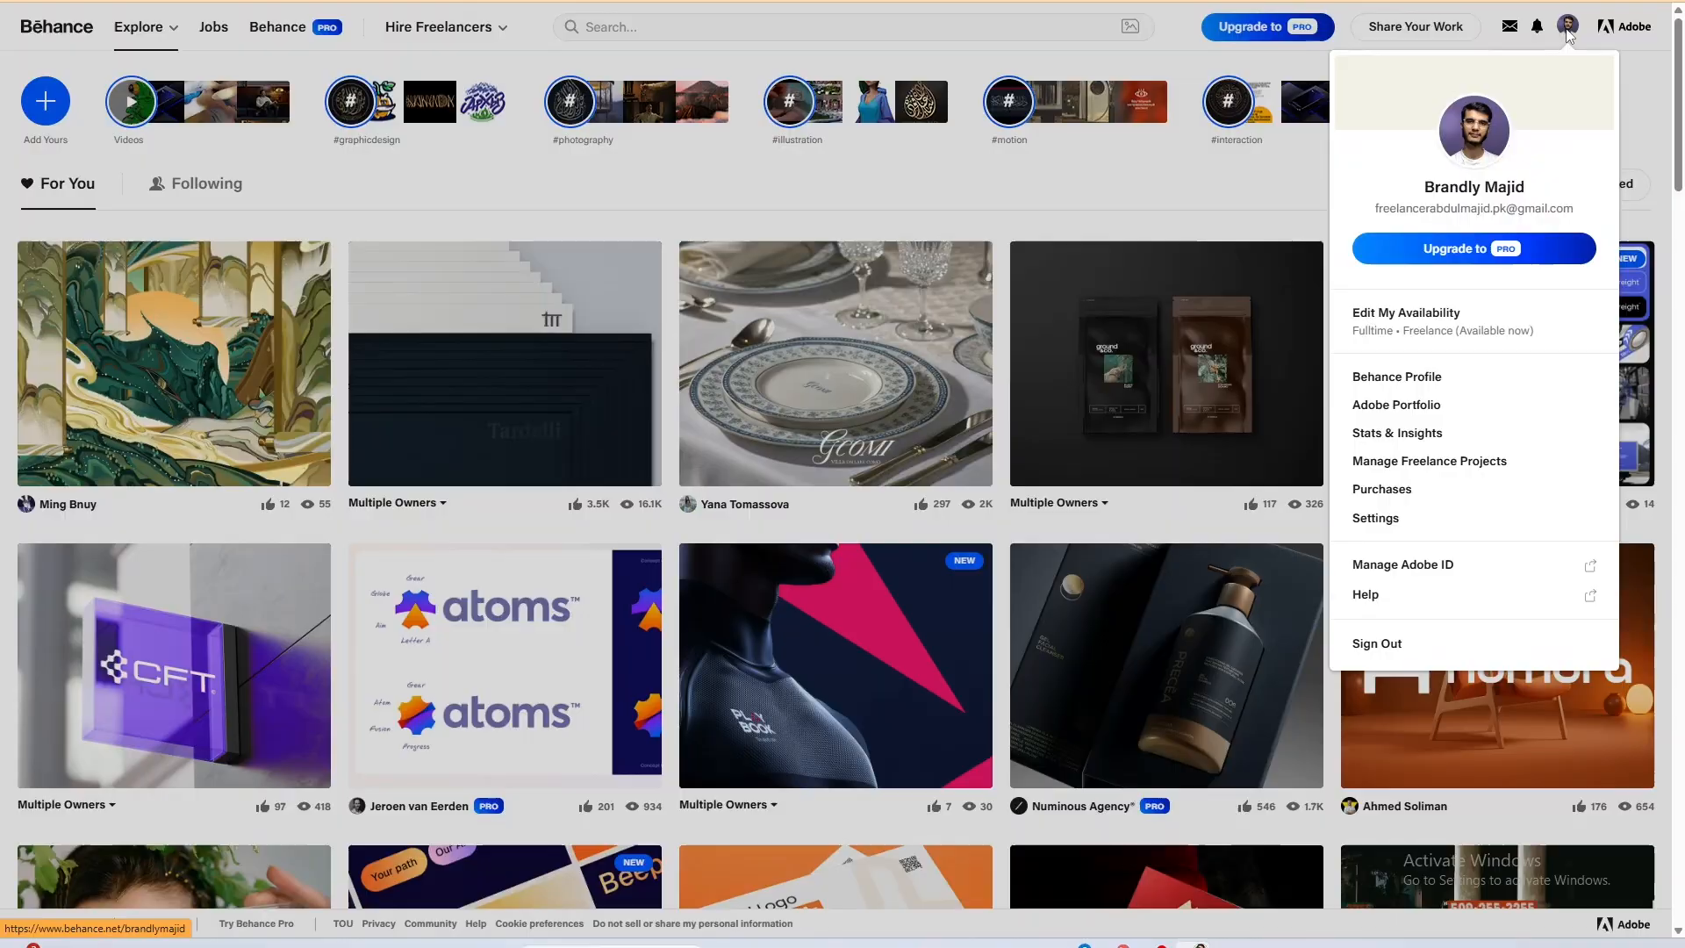
{"action": "left_click", "coordinate": [1567, 30]}
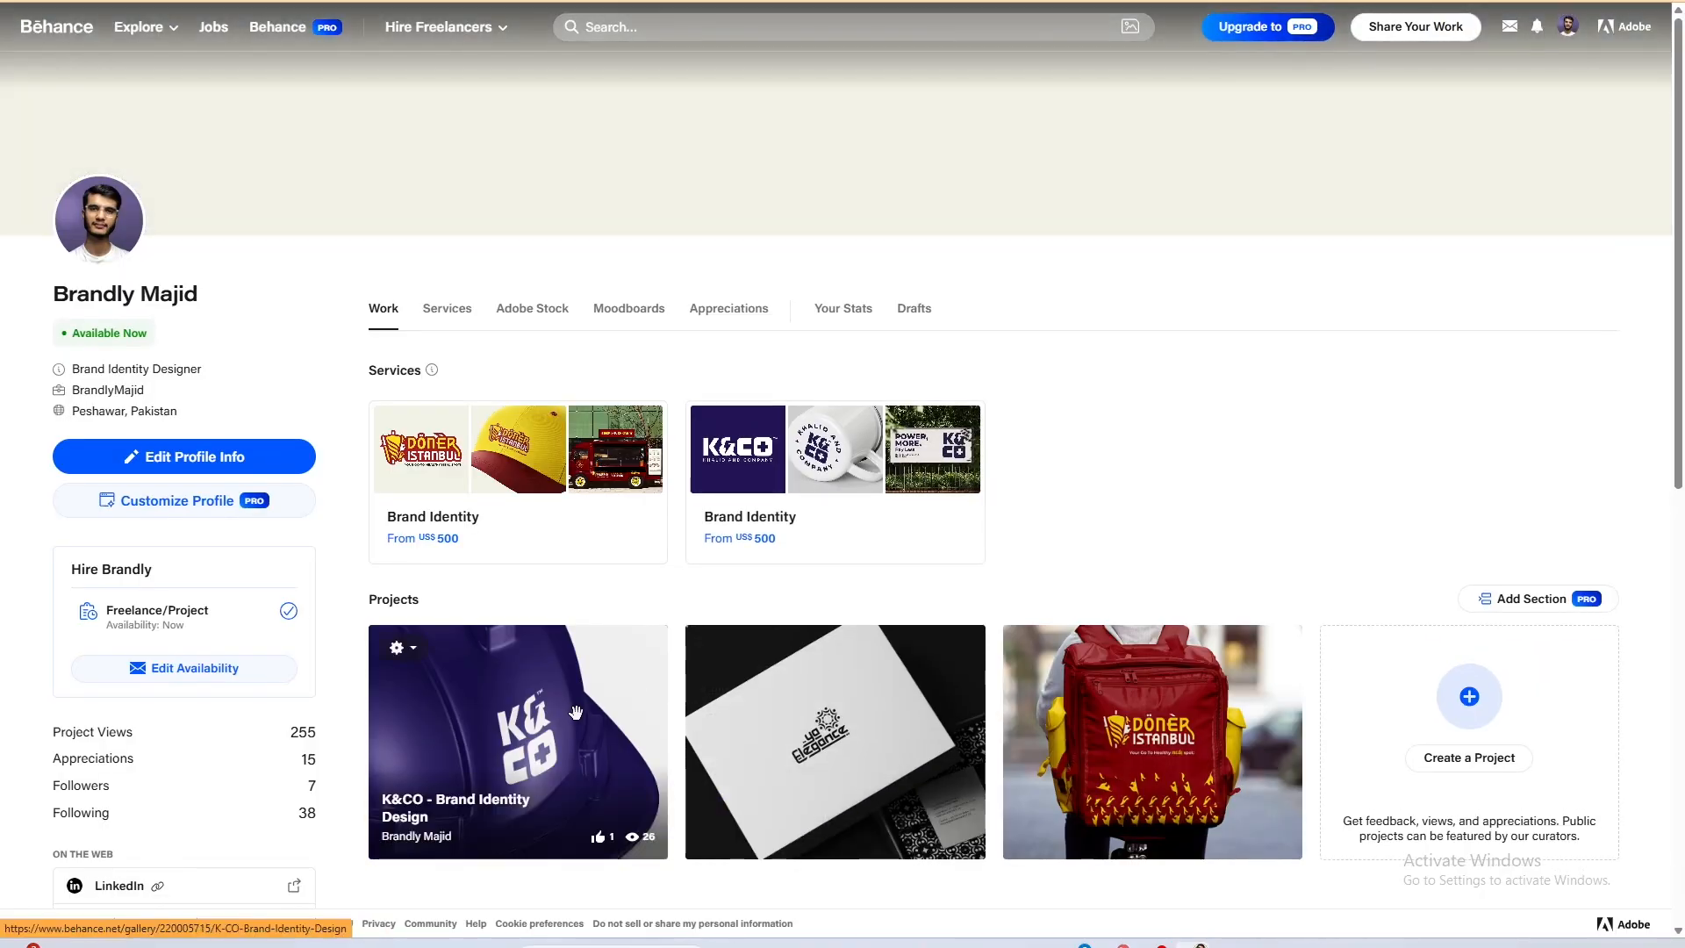
{"action": "left_click", "coordinate": [598, 704]}
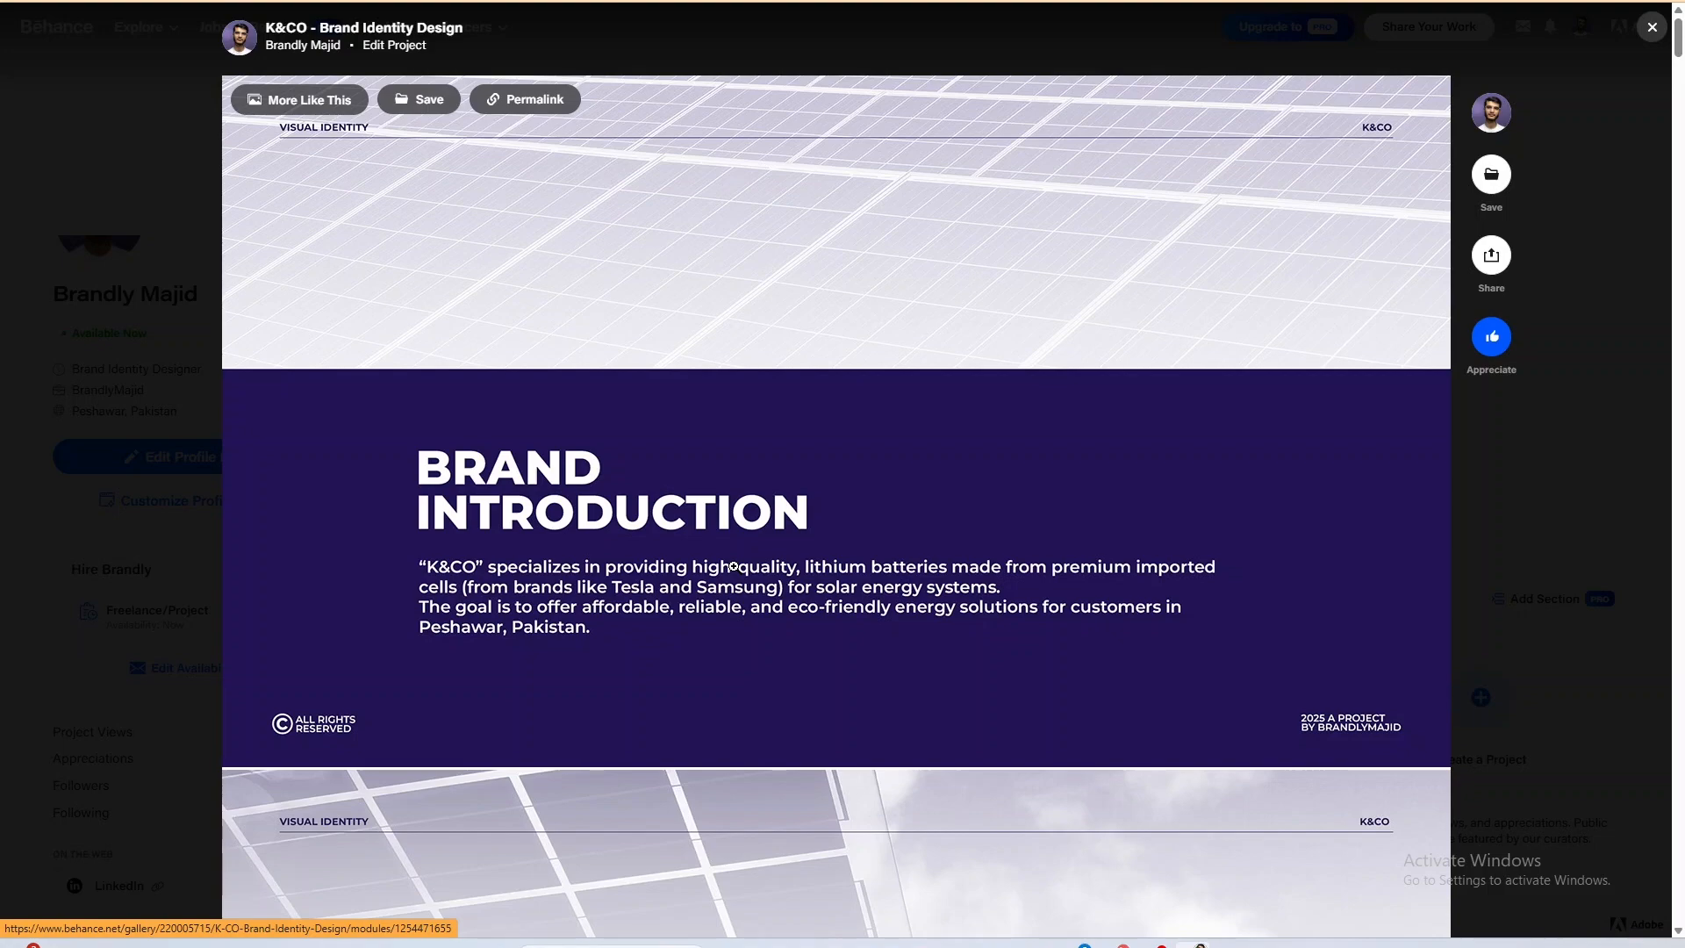
Review the project's brand introduction, brand mission, mood board and primary logo slides.
{"action": "scroll", "coordinate": [705, 550], "scroll_direction": "down", "scroll_amount": 9}
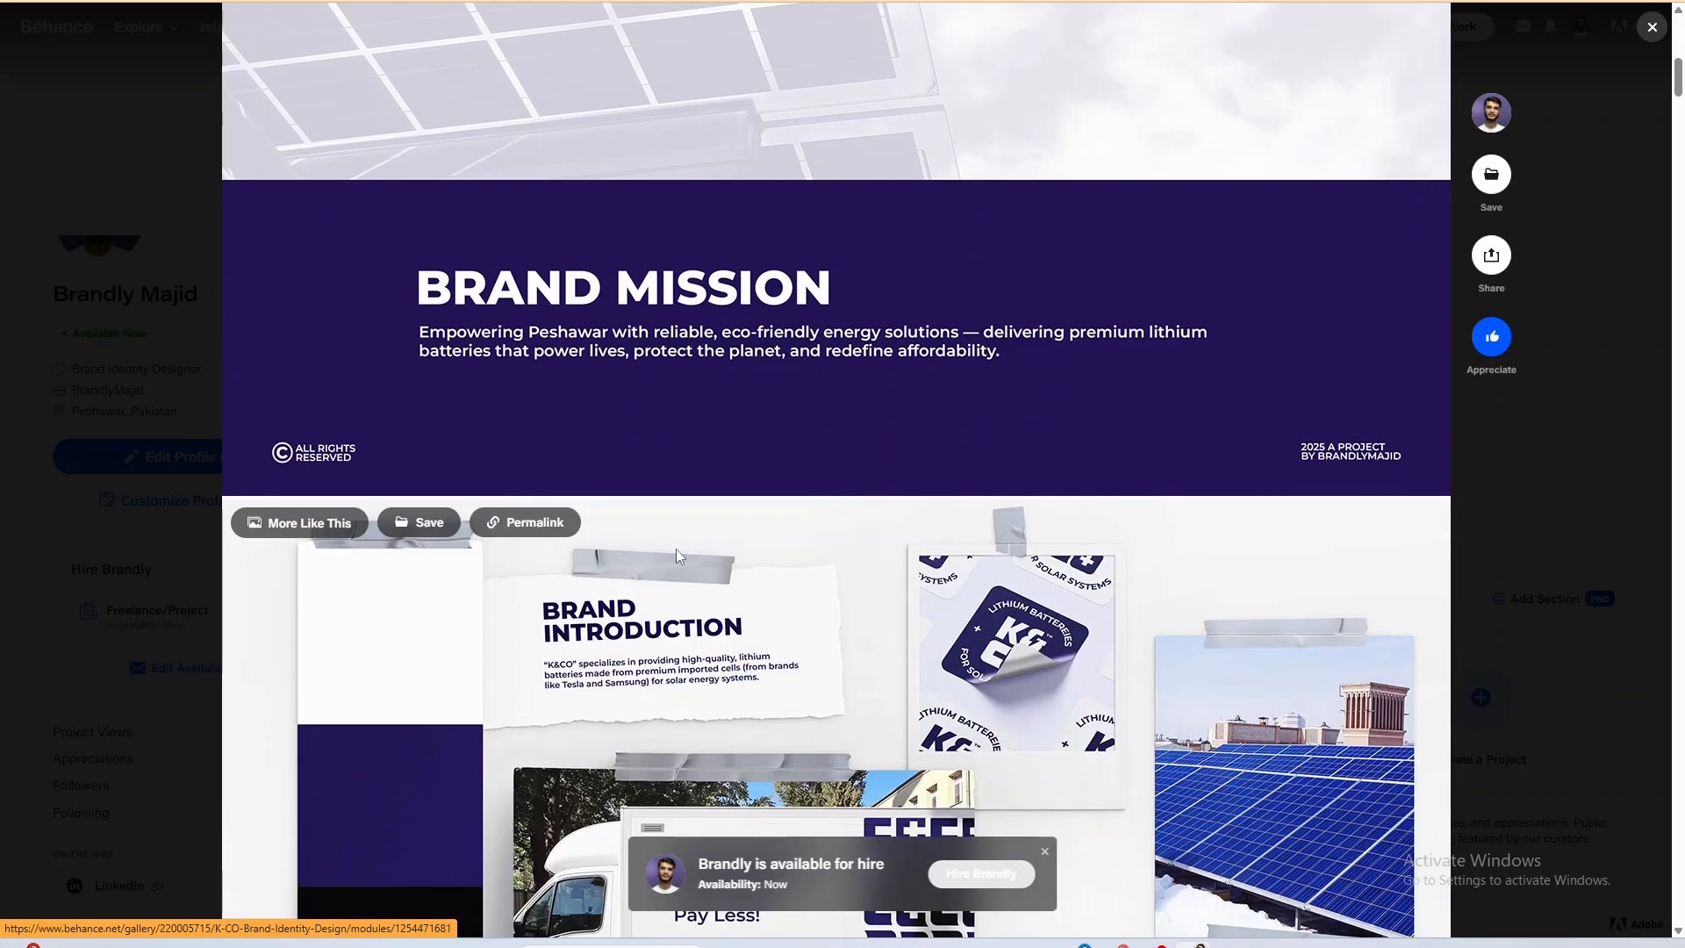
{"action": "scroll", "coordinate": [733, 485], "scroll_direction": "up", "scroll_amount": 2}
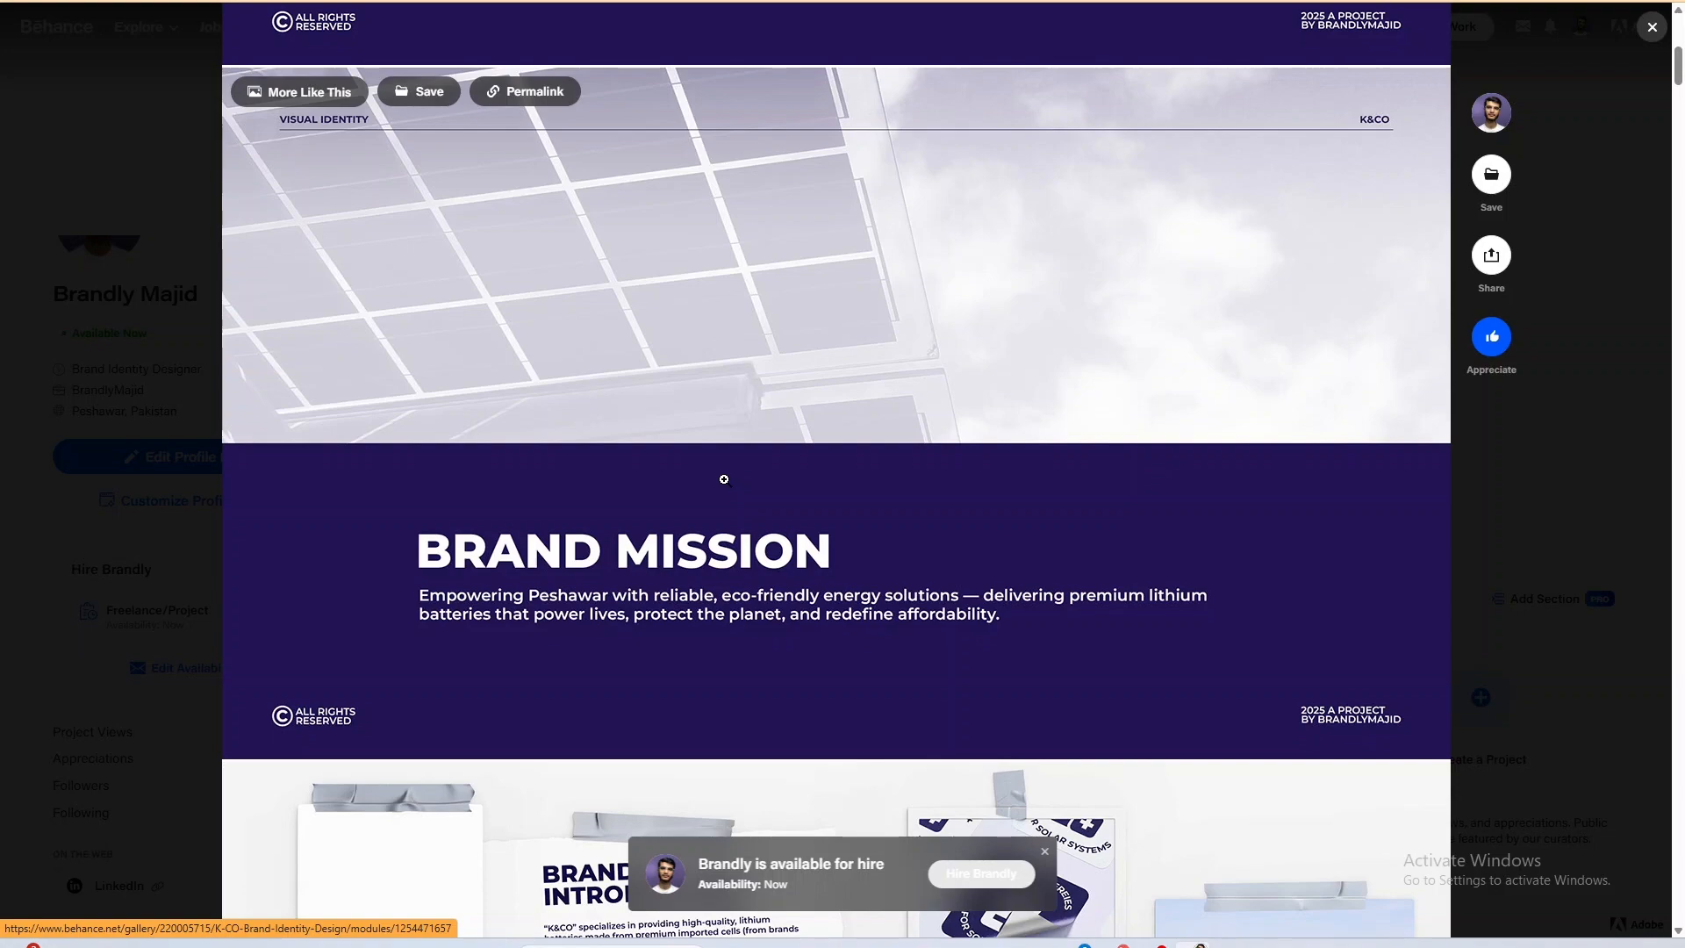
{"action": "scroll", "coordinate": [813, 482], "scroll_direction": "down", "scroll_amount": 8}
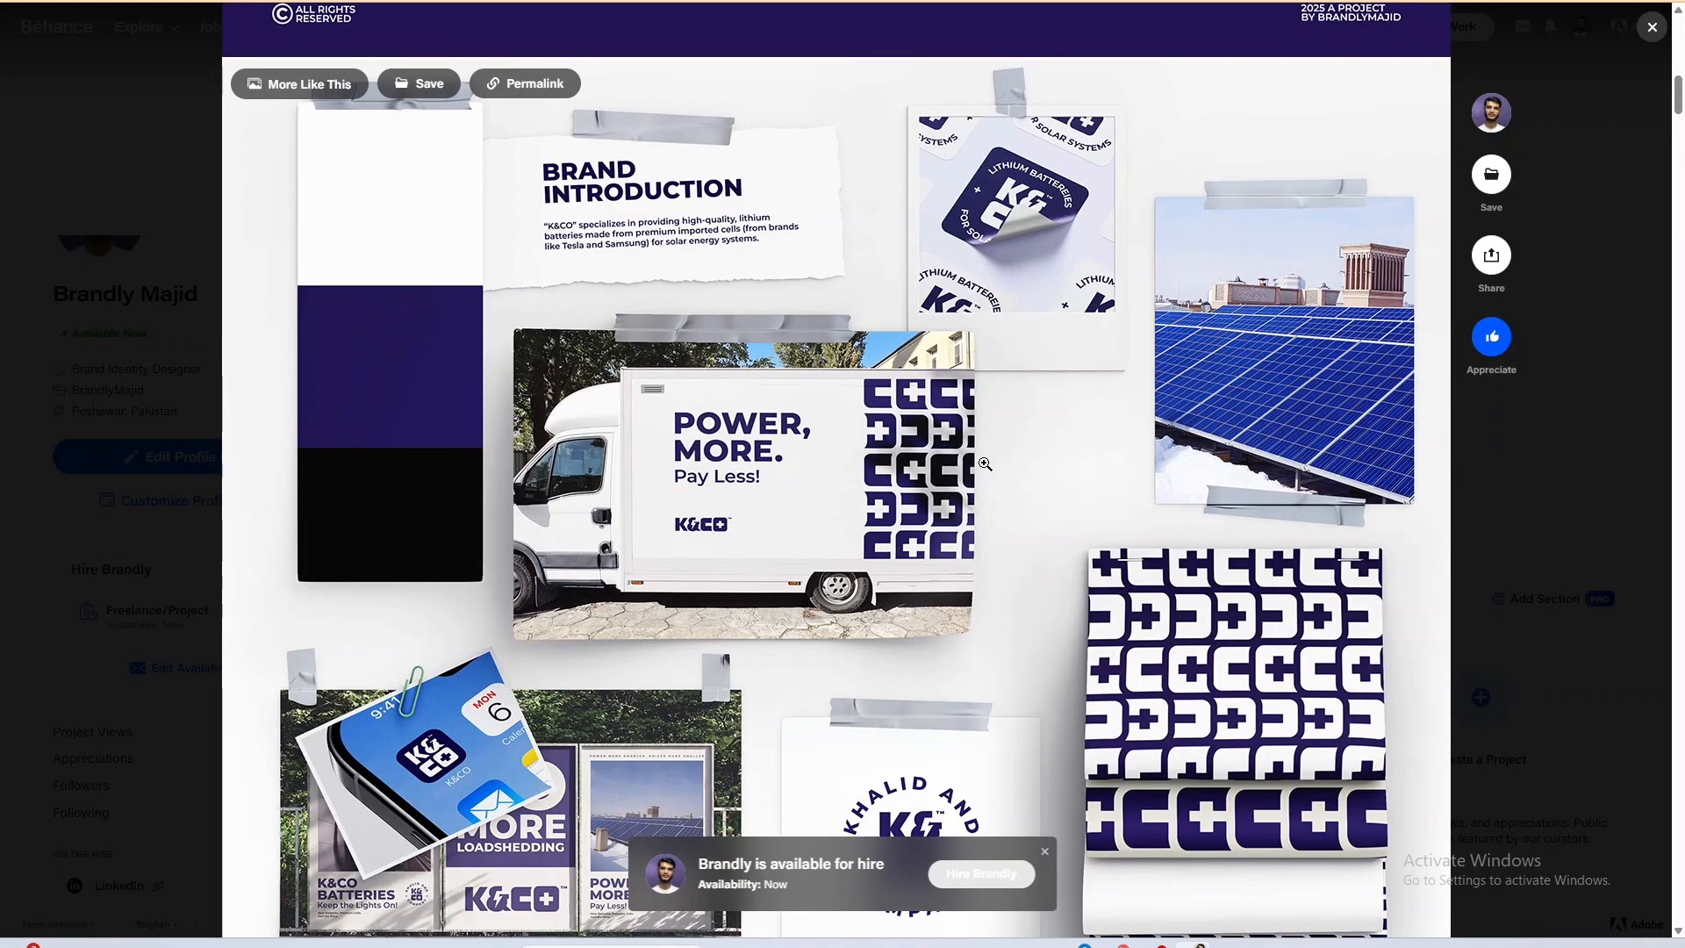
{"action": "scroll", "coordinate": [985, 464], "scroll_direction": "down", "scroll_amount": 3}
{"action": "scroll", "coordinate": [1020, 474], "scroll_direction": "down", "scroll_amount": 4}
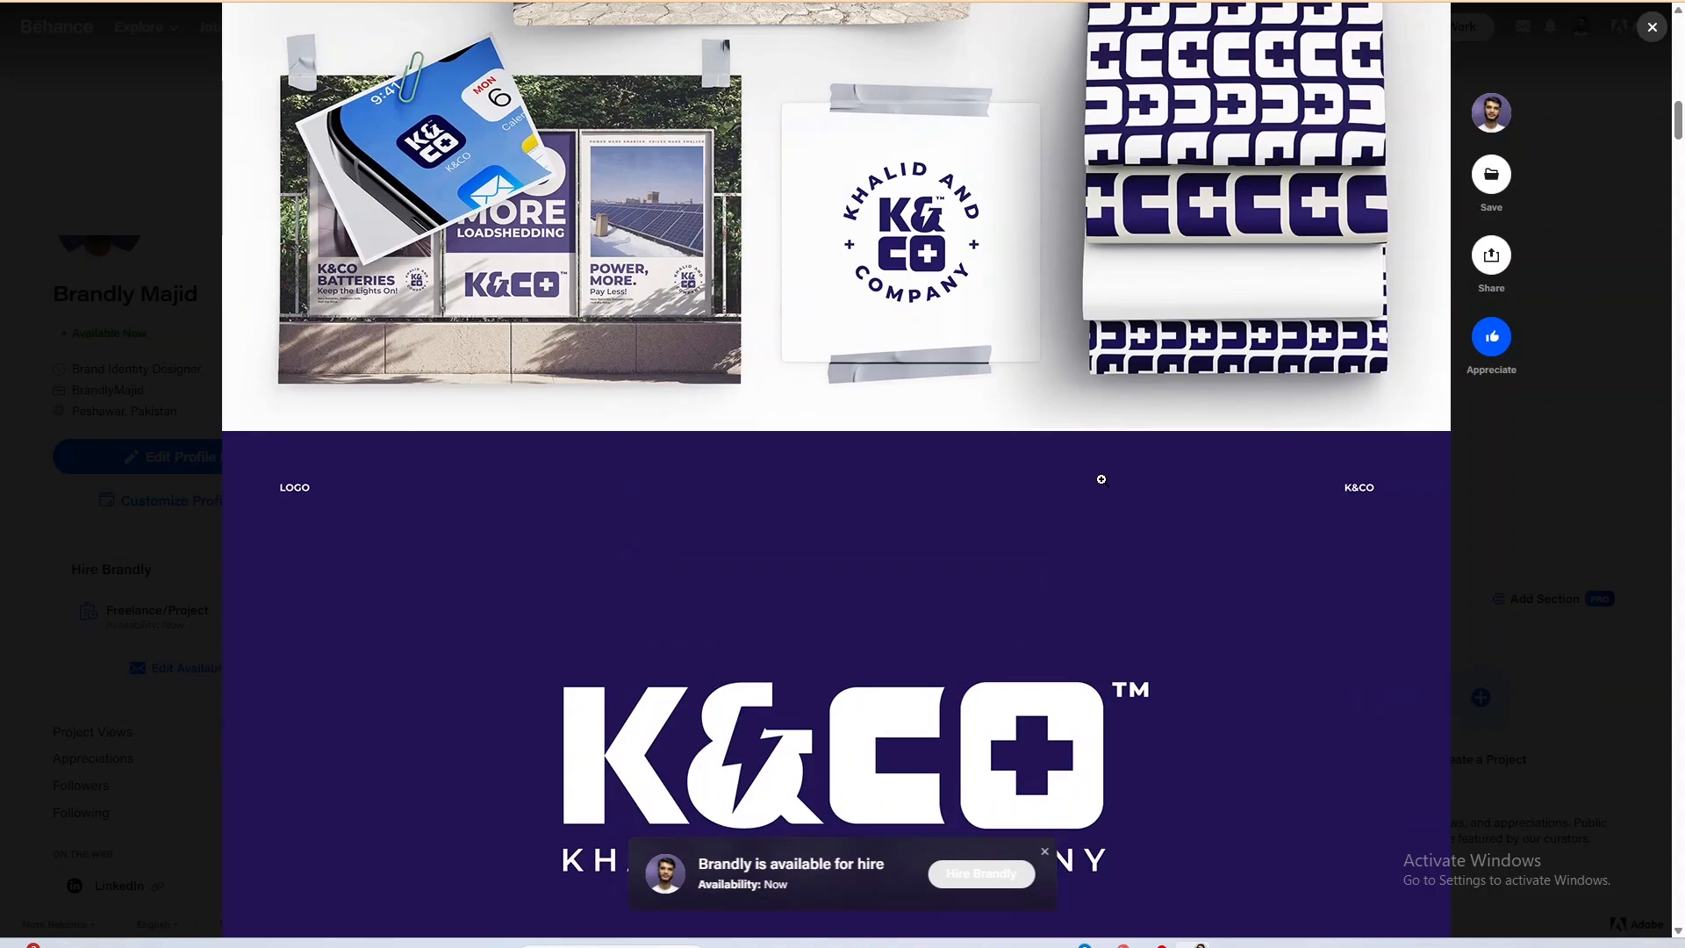
{"action": "scroll", "coordinate": [1113, 475], "scroll_direction": "down", "scroll_amount": 5}
{"action": "scroll", "coordinate": [1110, 551], "scroll_direction": "up", "scroll_amount": 2}
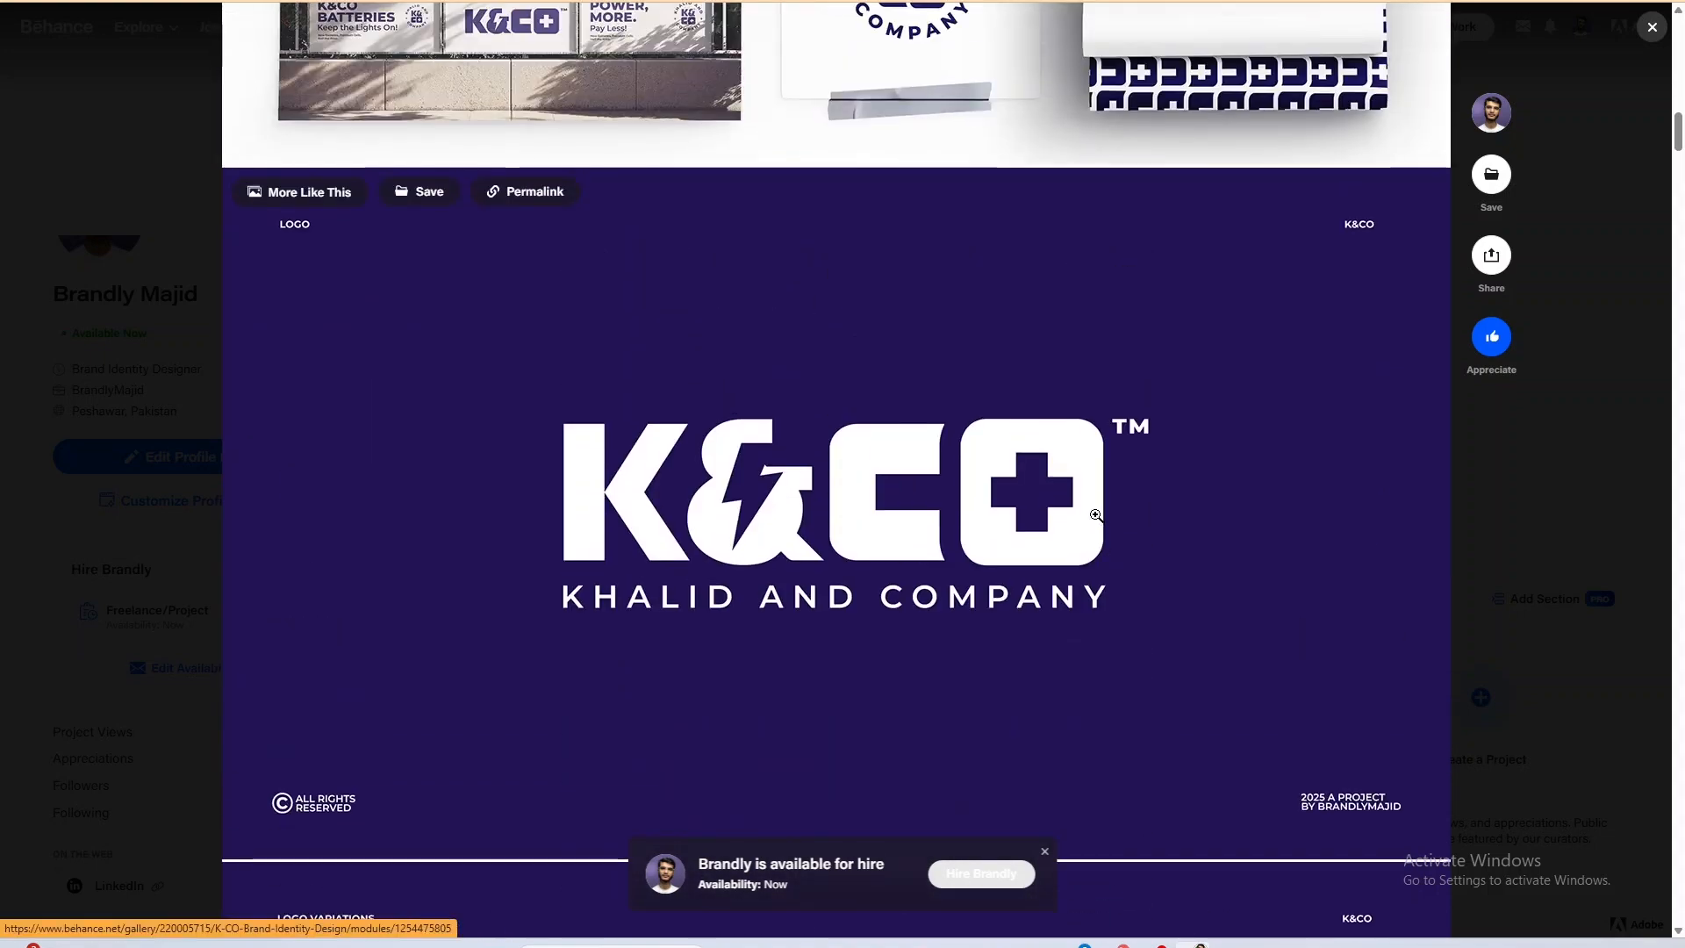
Review the logo variations, color palette and brand pattern slides of the K&CO project.
{"action": "scroll", "coordinate": [1039, 525], "scroll_direction": "down", "scroll_amount": 8}
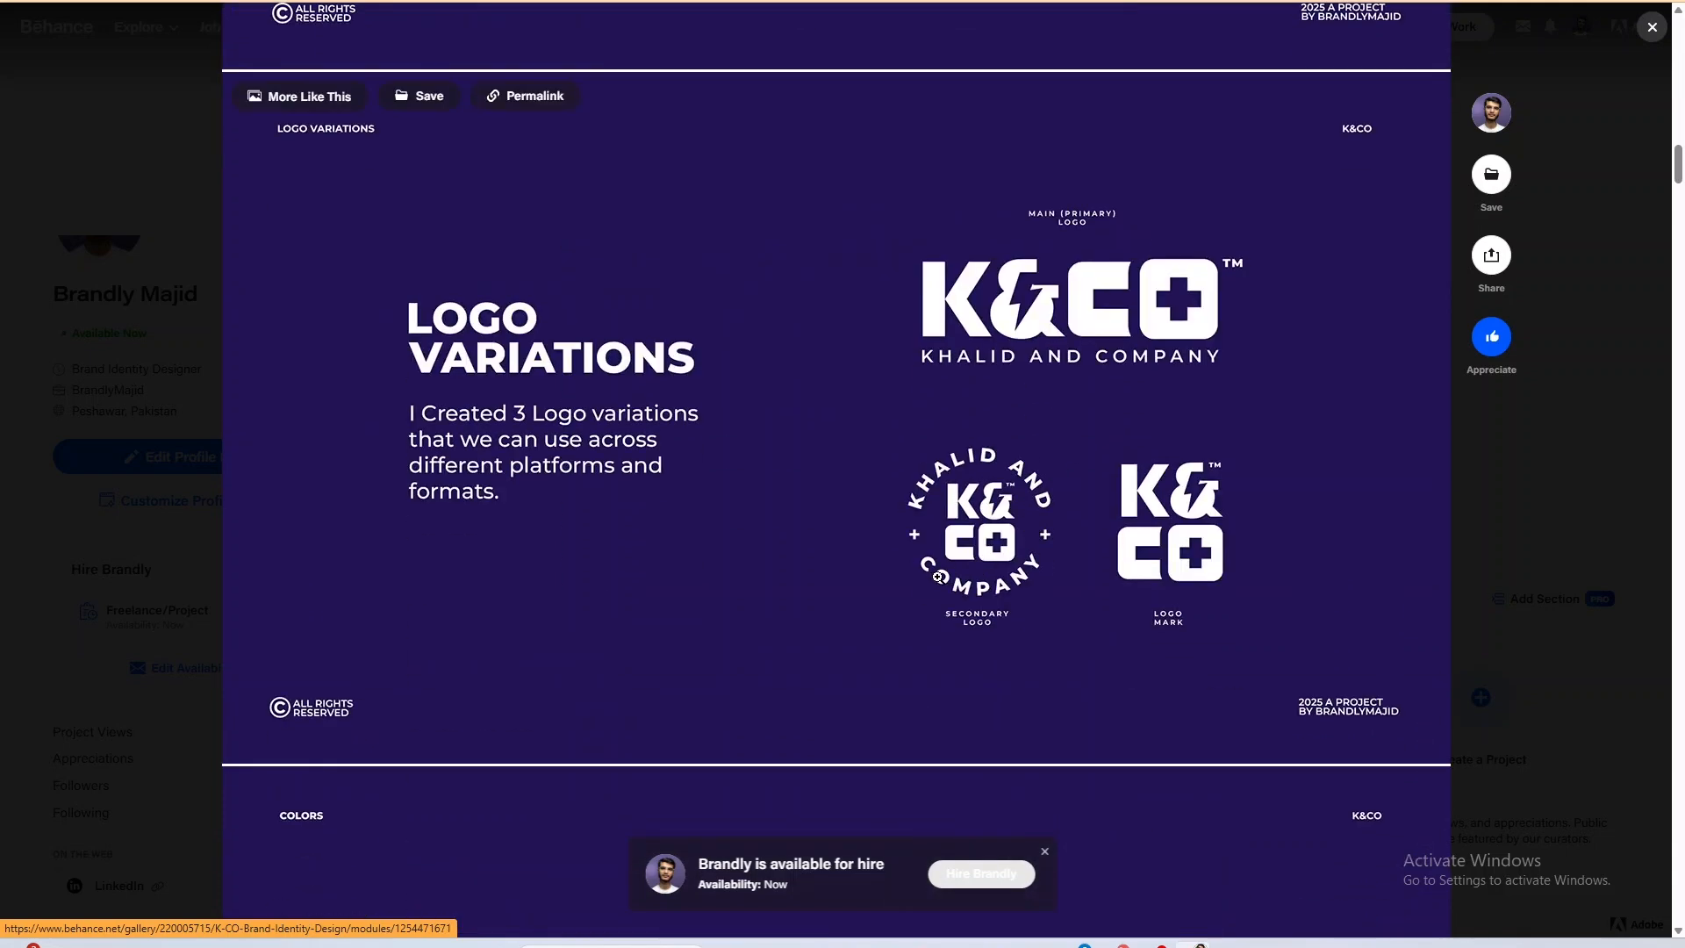
{"action": "scroll", "coordinate": [940, 578], "scroll_direction": "down", "scroll_amount": 8}
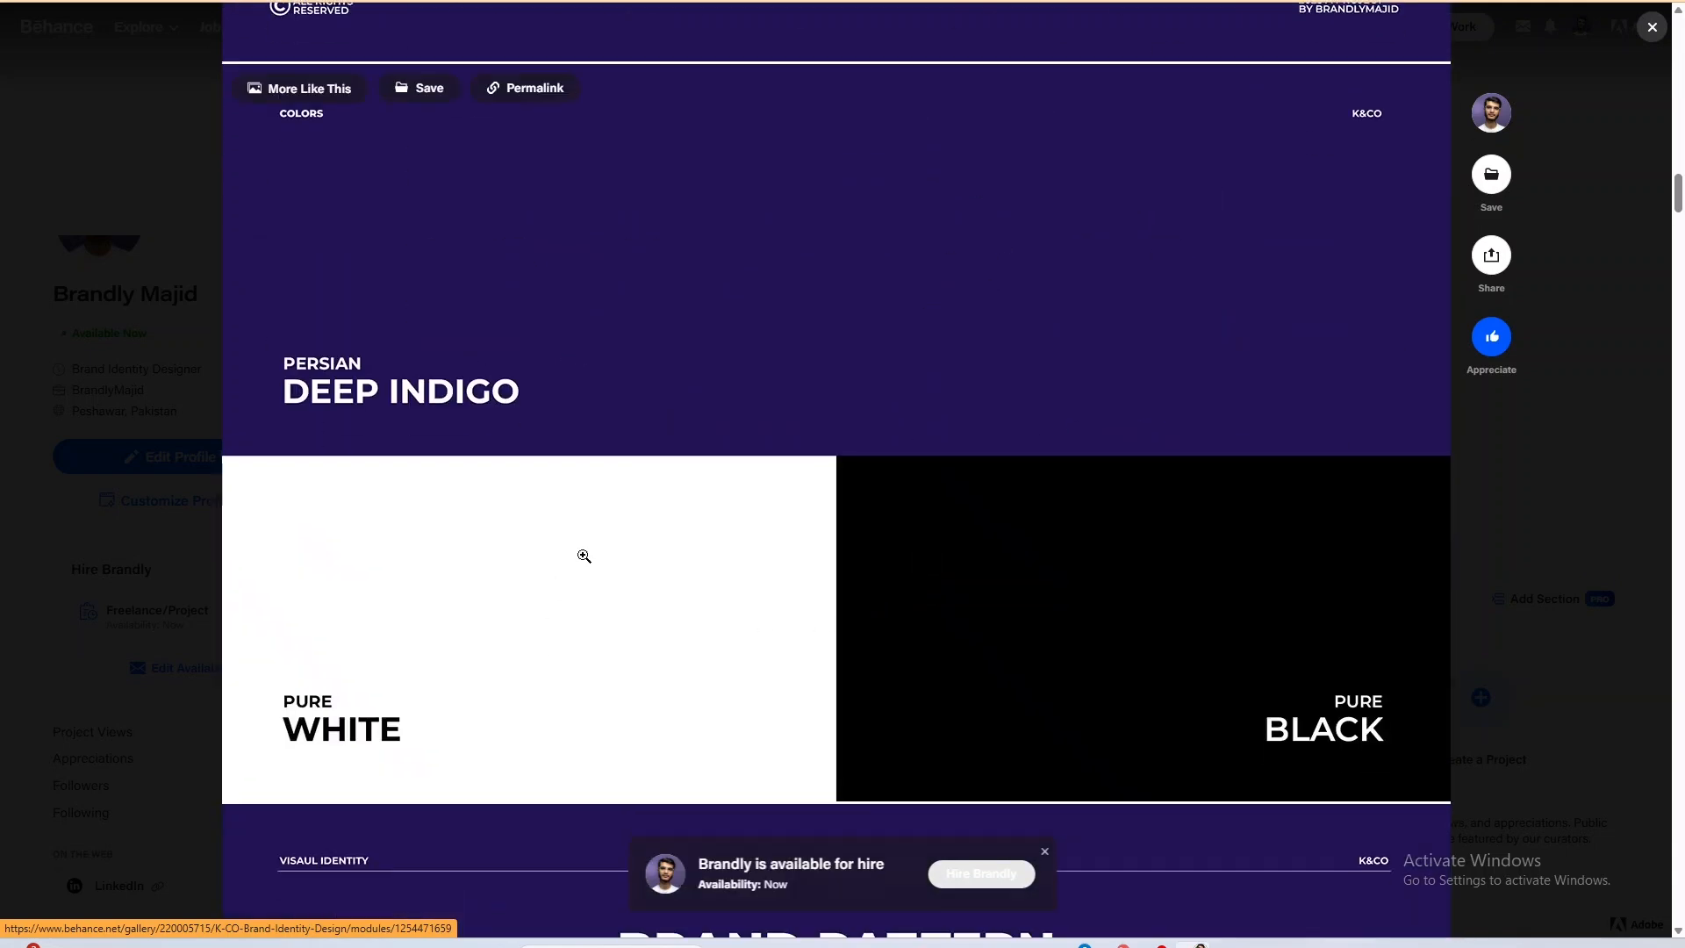
{"action": "scroll", "coordinate": [584, 556], "scroll_direction": "down", "scroll_amount": 6}
{"action": "scroll", "coordinate": [659, 583], "scroll_direction": "down", "scroll_amount": 3}
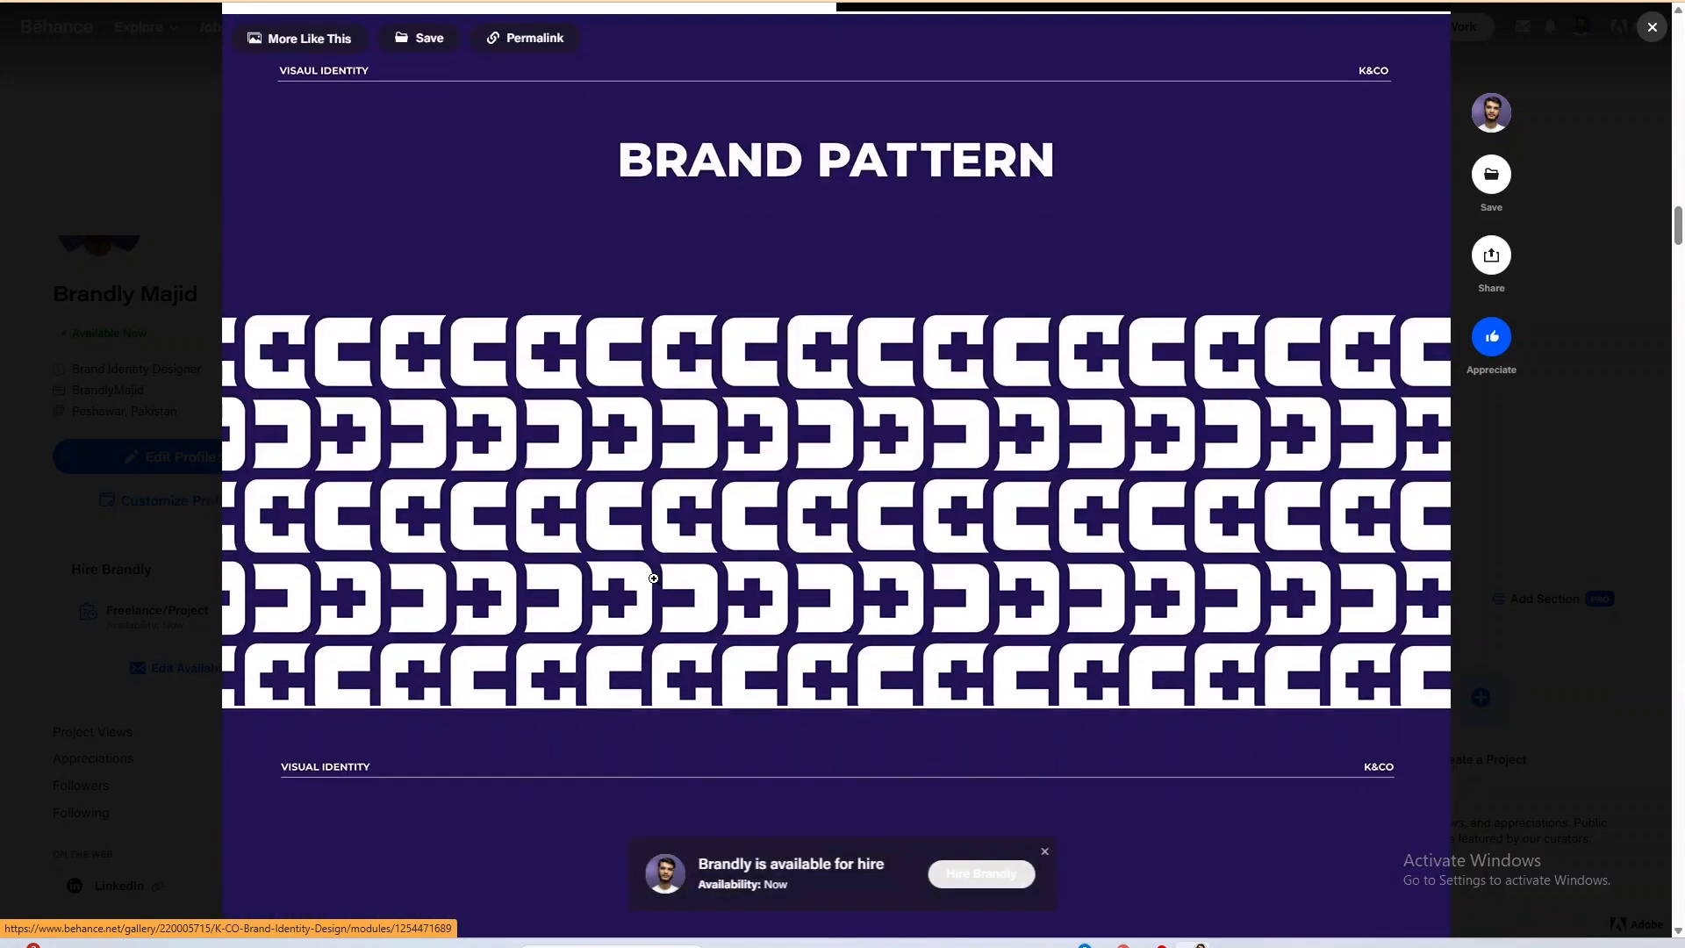
{"action": "scroll", "coordinate": [795, 628], "scroll_direction": "down", "scroll_amount": 6}
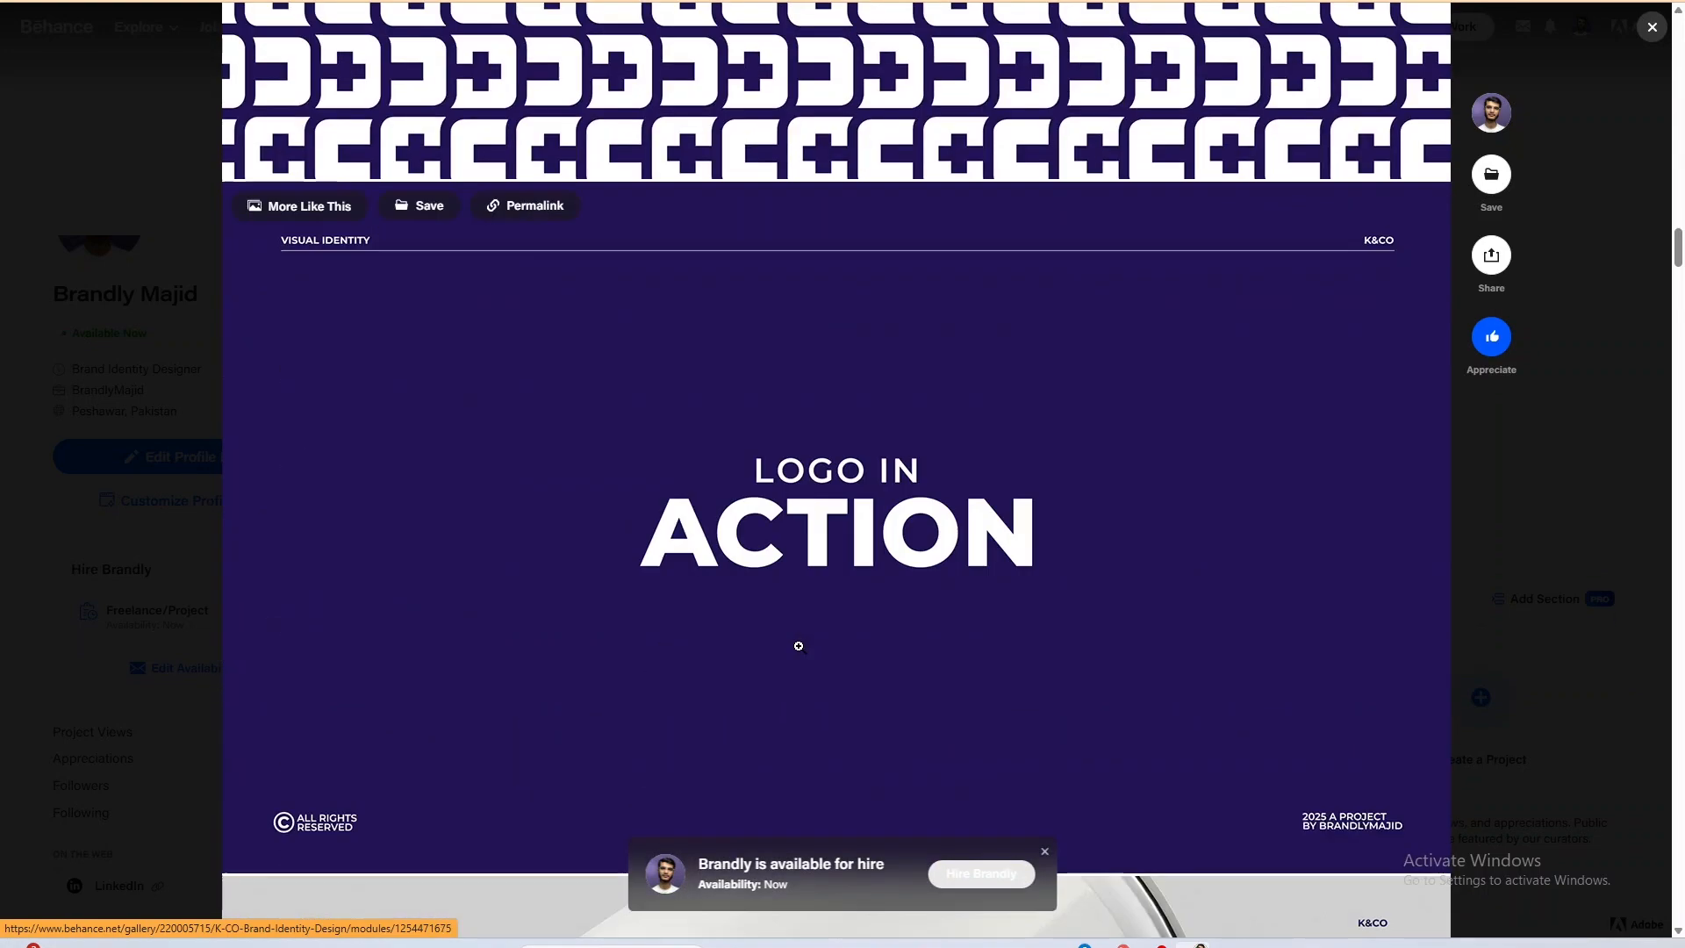
Examine the logo applications on the mug, helmet, laptop sticker and business card mockups.
{"action": "scroll", "coordinate": [809, 707], "scroll_direction": "down", "scroll_amount": 6}
{"action": "scroll", "coordinate": [812, 713], "scroll_direction": "up", "scroll_amount": 4}
{"action": "scroll", "coordinate": [811, 715], "scroll_direction": "down", "scroll_amount": 10}
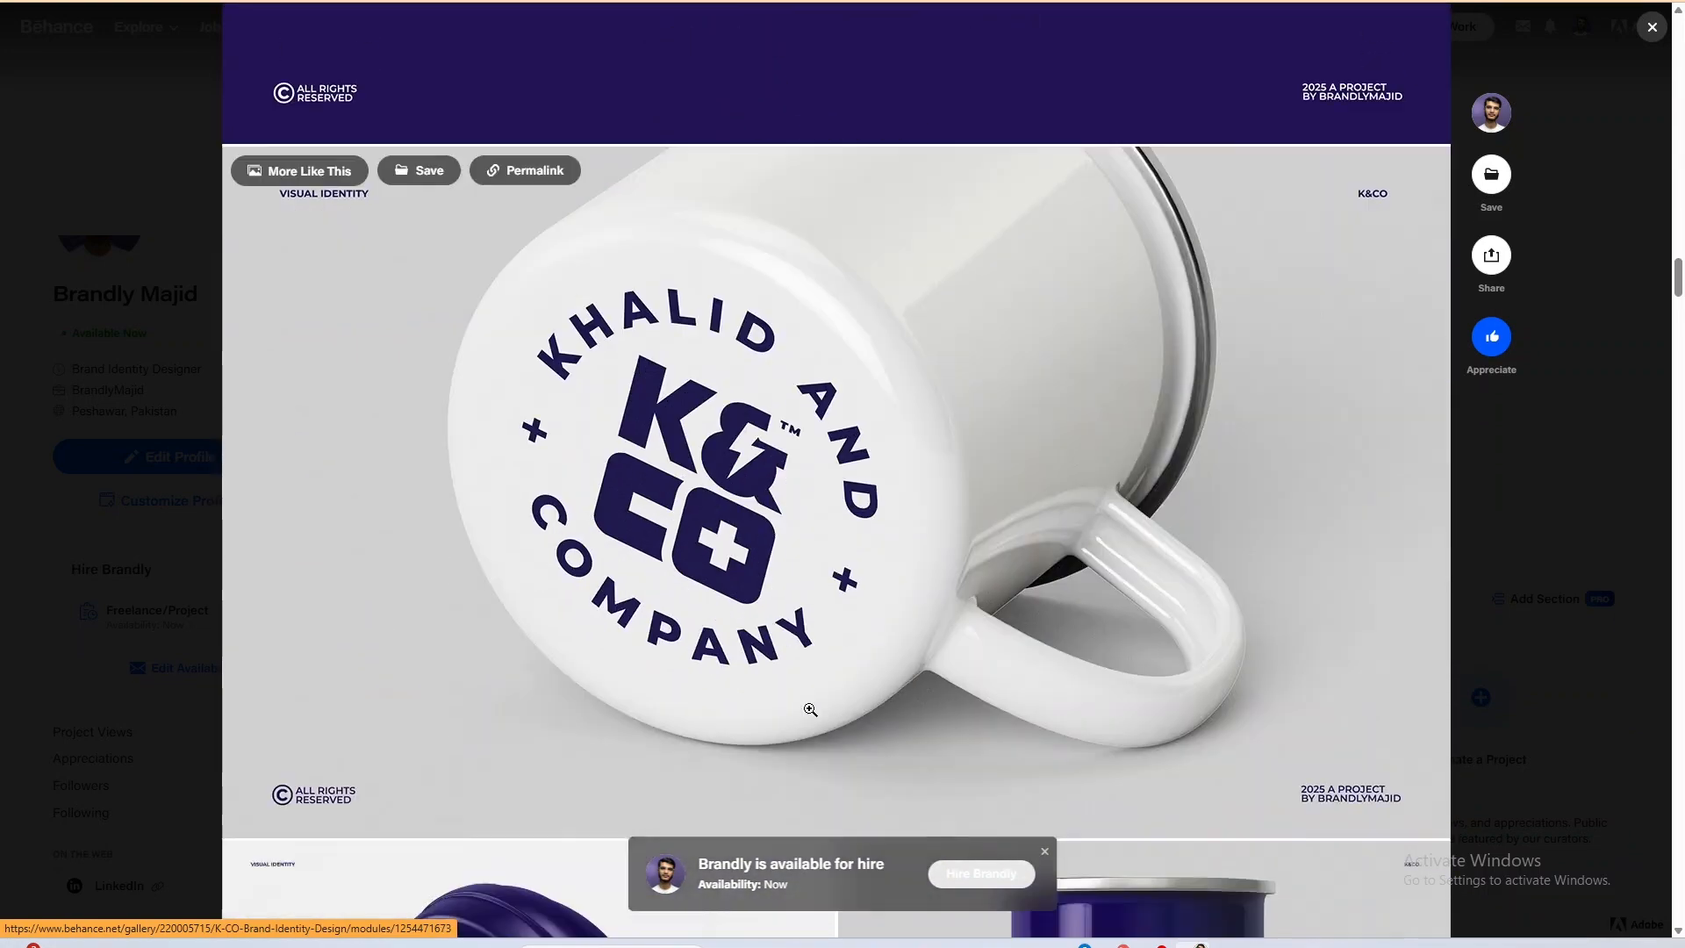
{"action": "scroll", "coordinate": [810, 711], "scroll_direction": "up", "scroll_amount": 2}
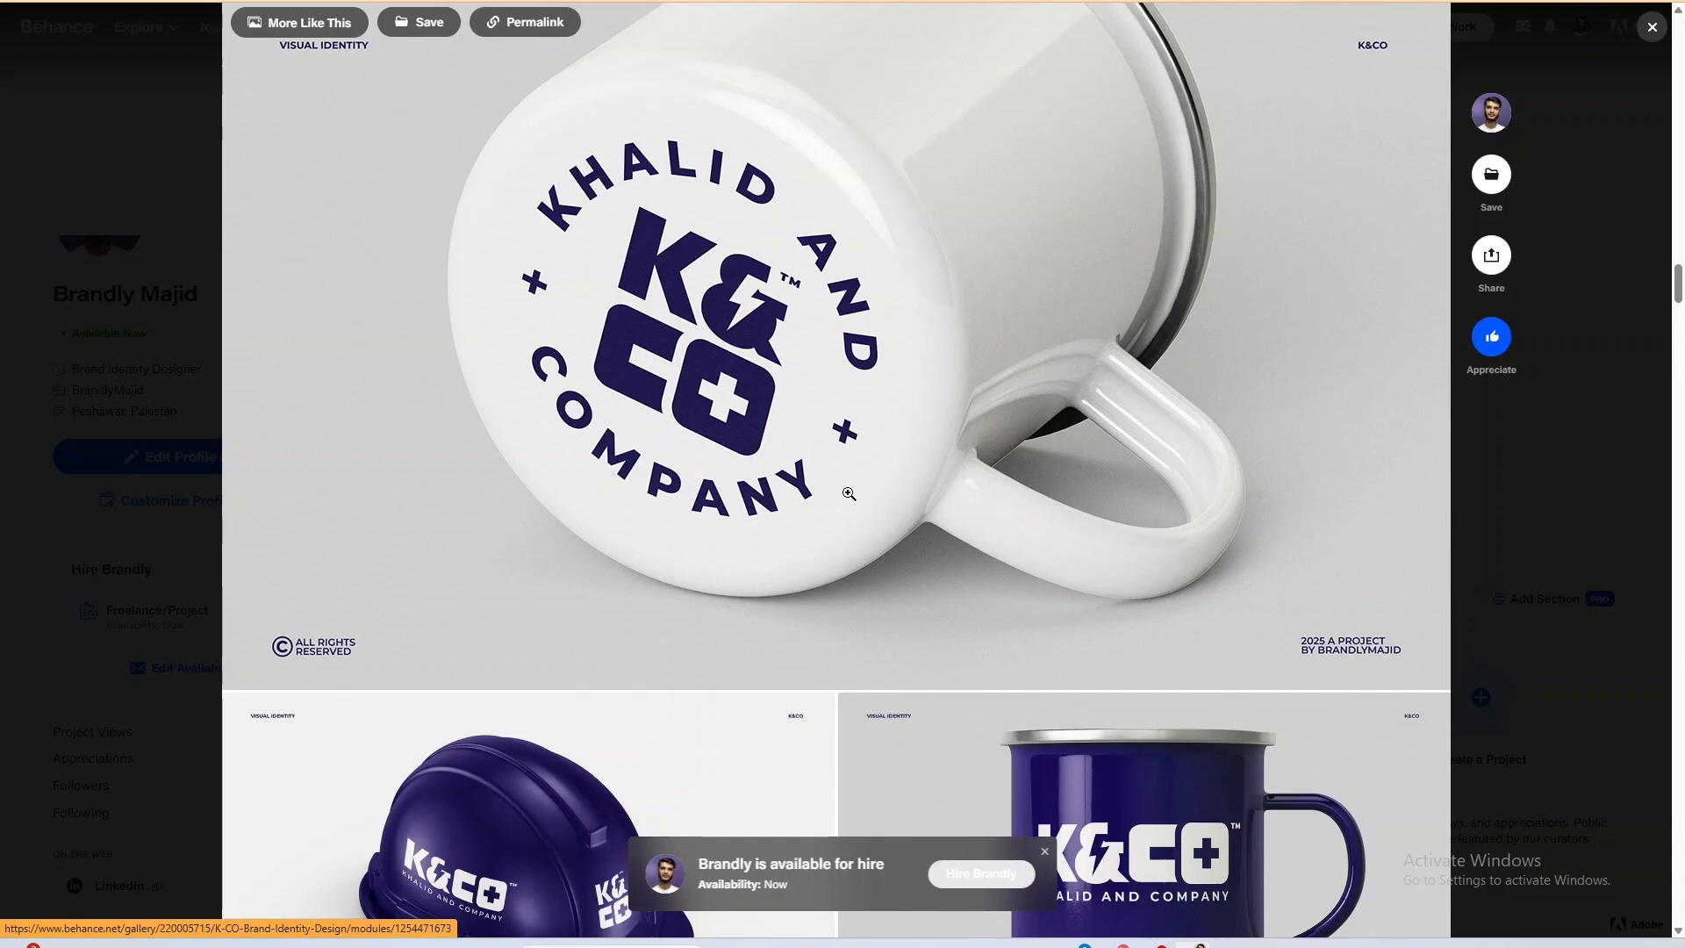
{"action": "scroll", "coordinate": [974, 361], "scroll_direction": "down", "scroll_amount": 15}
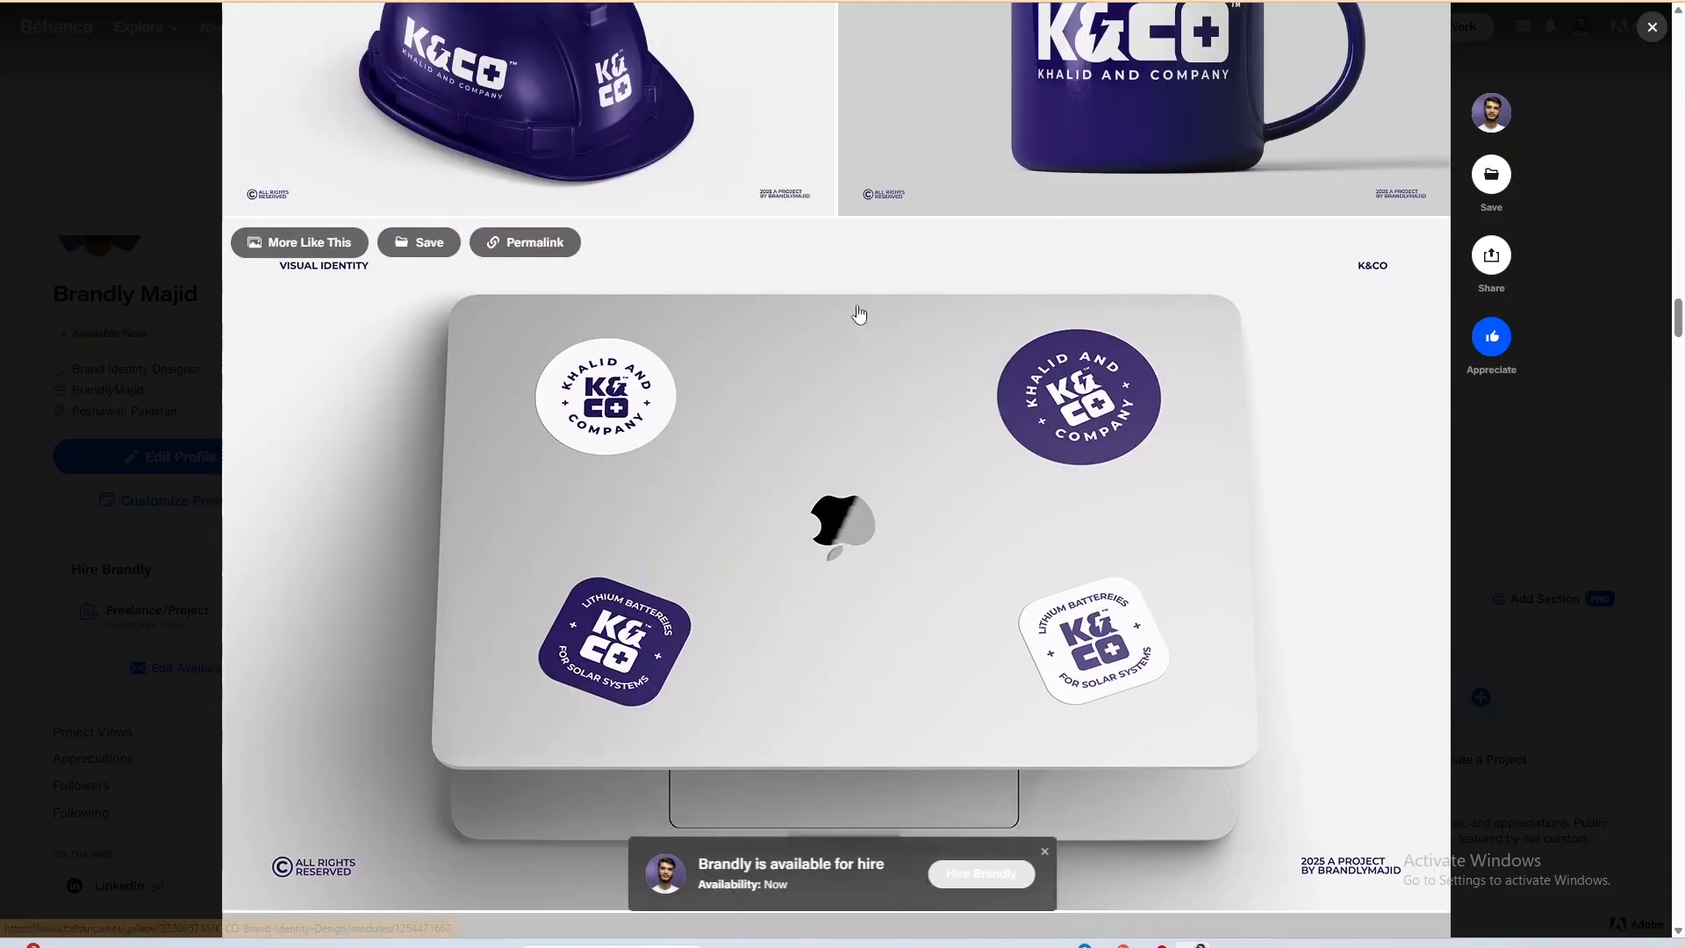
{"action": "scroll", "coordinate": [852, 298], "scroll_direction": "down", "scroll_amount": 10}
{"action": "scroll", "coordinate": [848, 291], "scroll_direction": "down", "scroll_amount": 10}
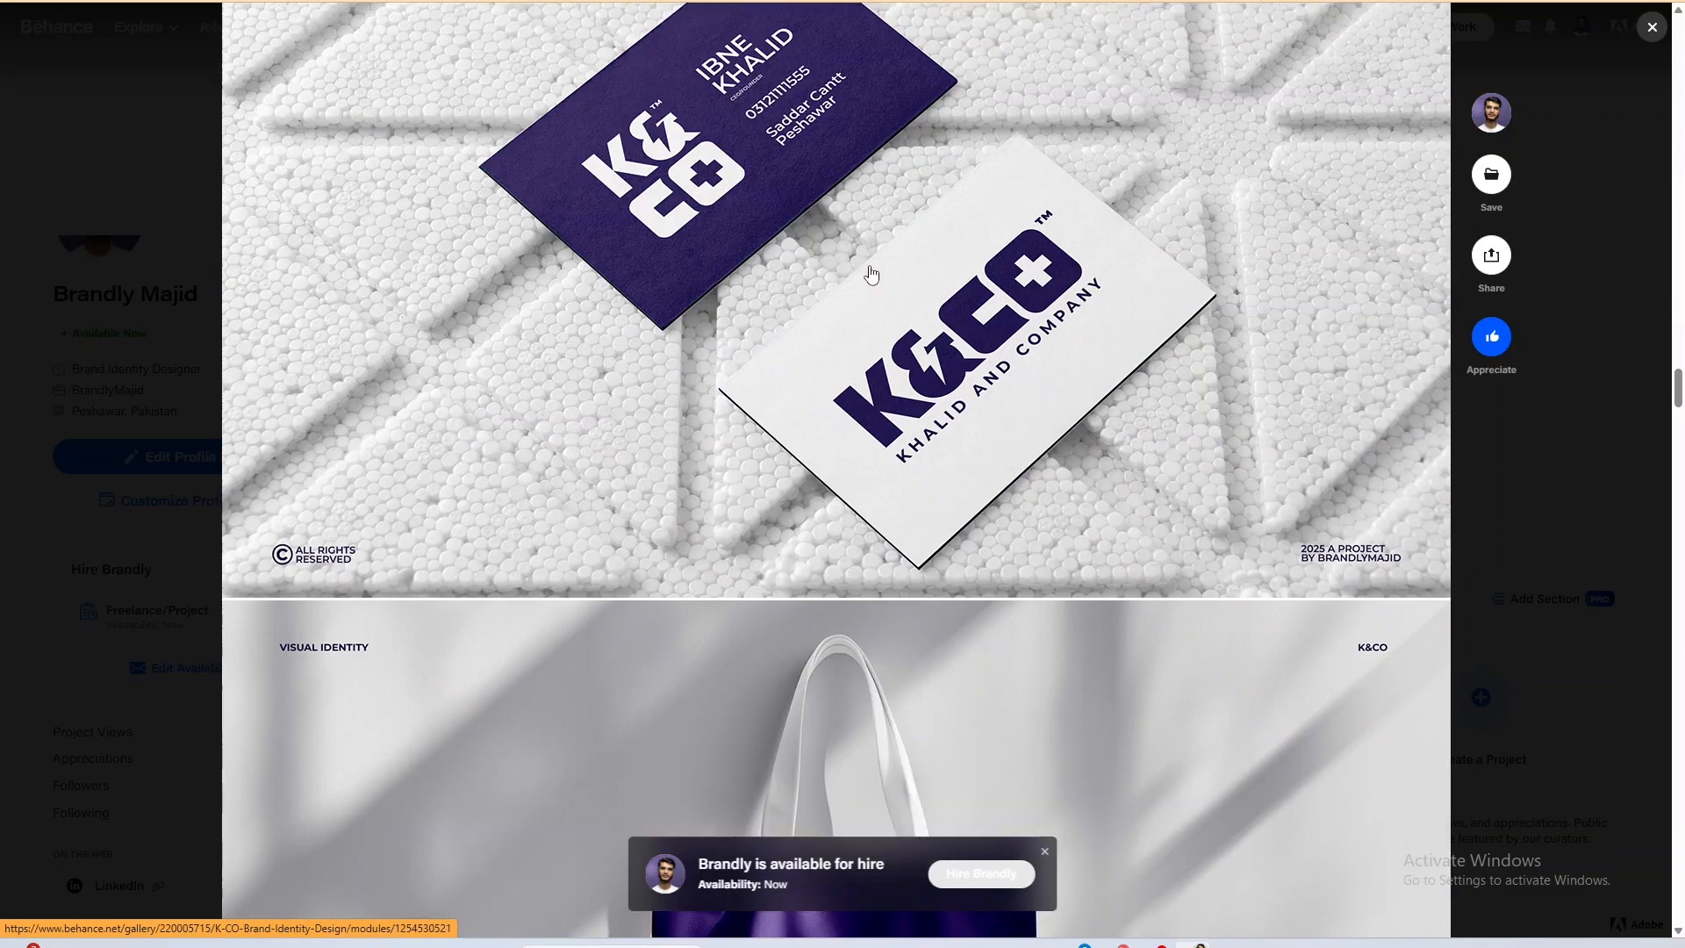
Look through the tote bag, sticker, notebook, van and billboard mockups, and close the project.
{"action": "scroll", "coordinate": [885, 254], "scroll_direction": "down", "scroll_amount": 20}
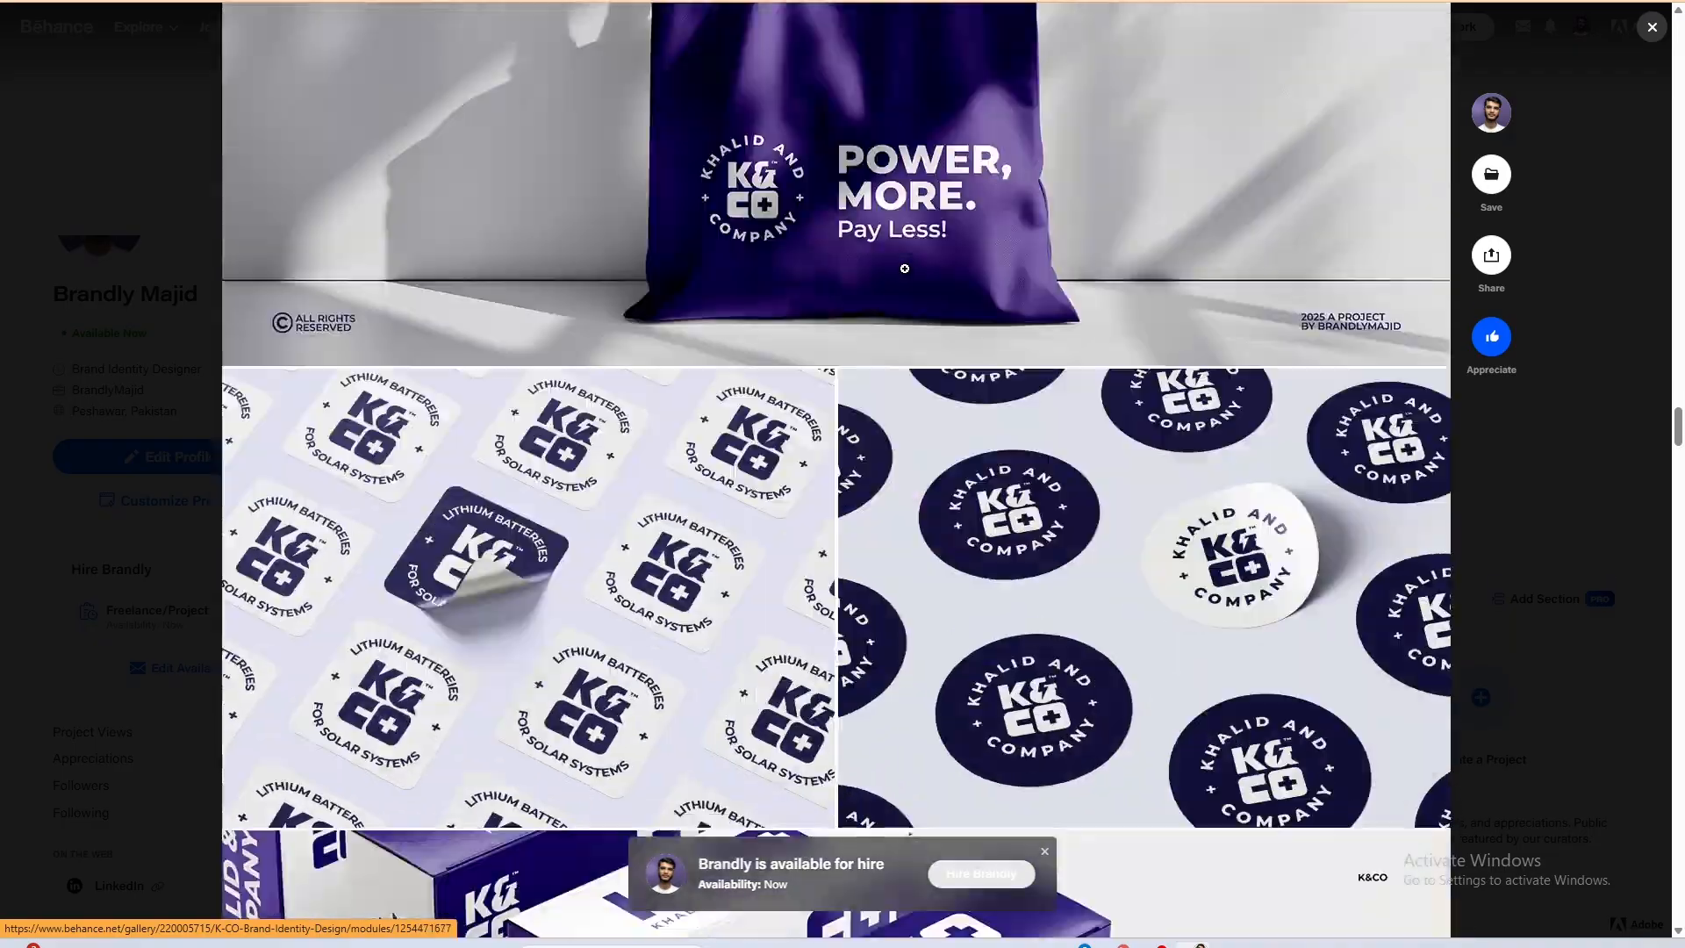
{"action": "scroll", "coordinate": [1044, 281], "scroll_direction": "down", "scroll_amount": 20}
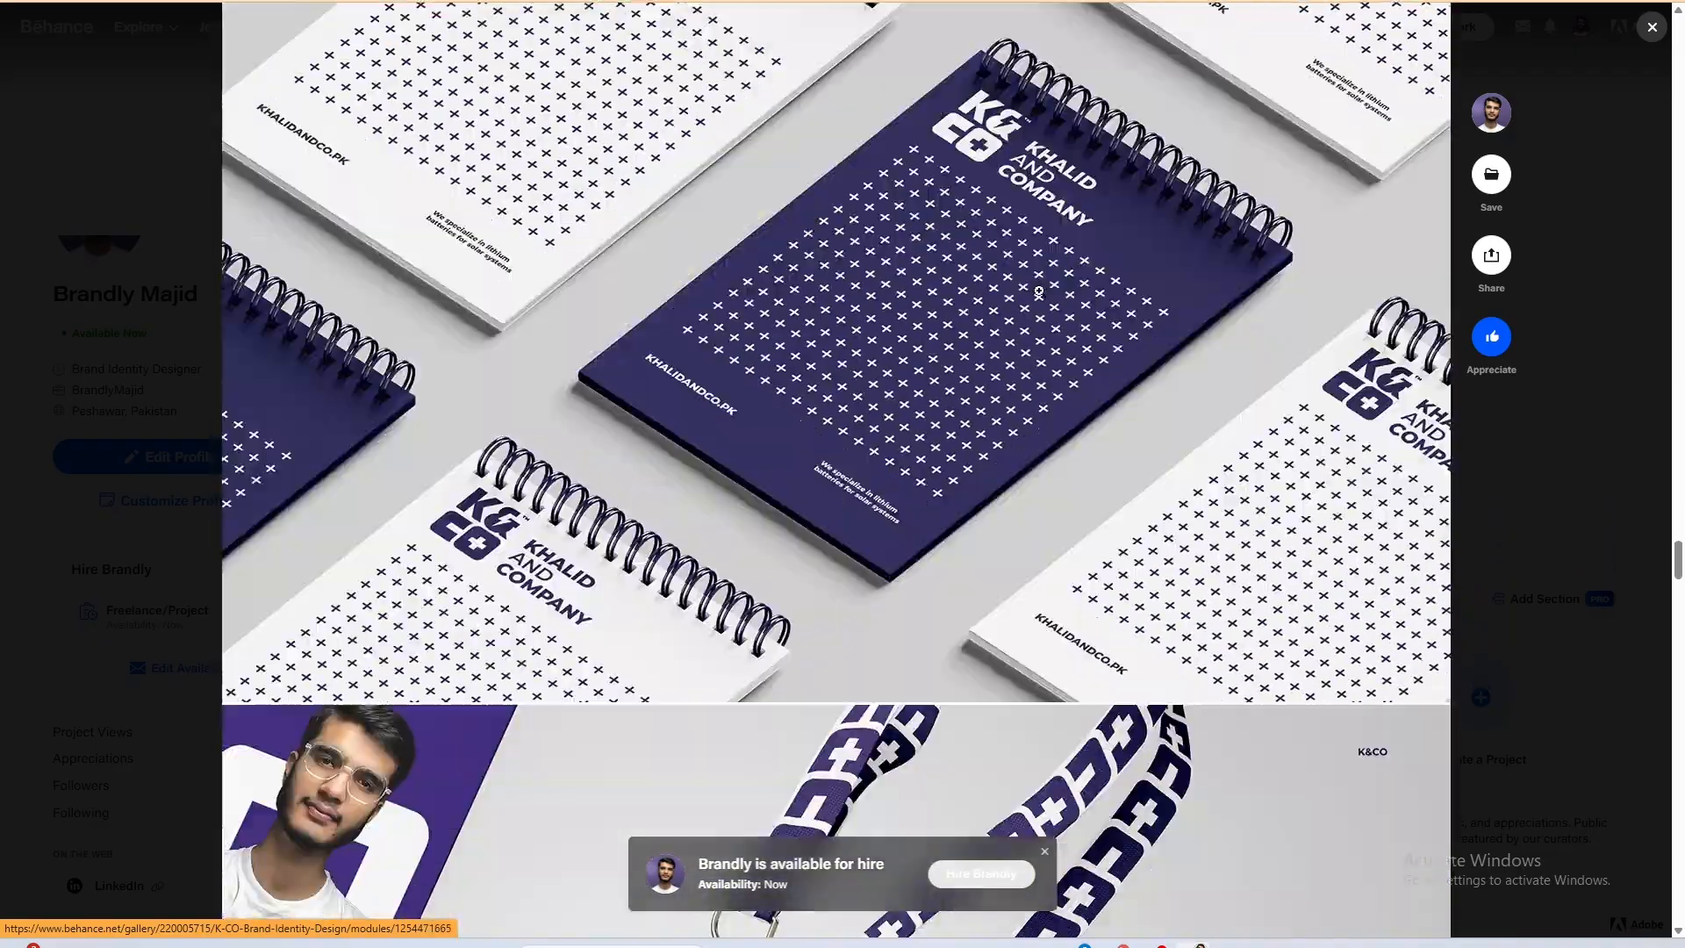
{"action": "scroll", "coordinate": [1079, 301], "scroll_direction": "down", "scroll_amount": 5}
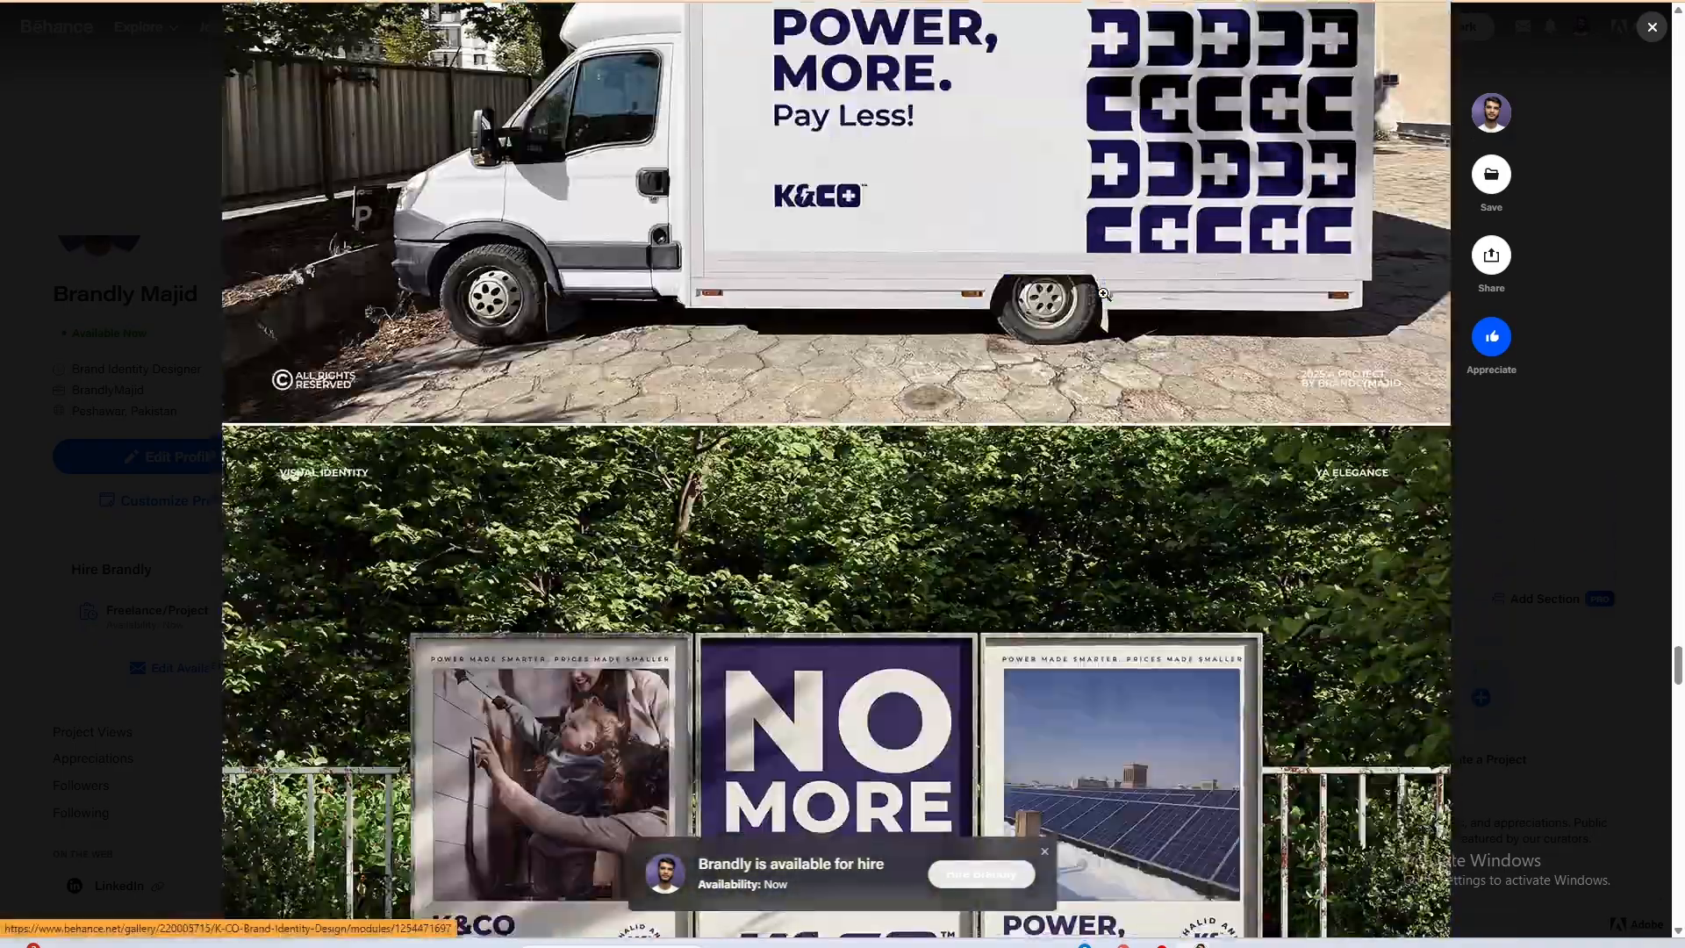
{"action": "scroll", "coordinate": [1166, 523], "scroll_direction": "down", "scroll_amount": 7}
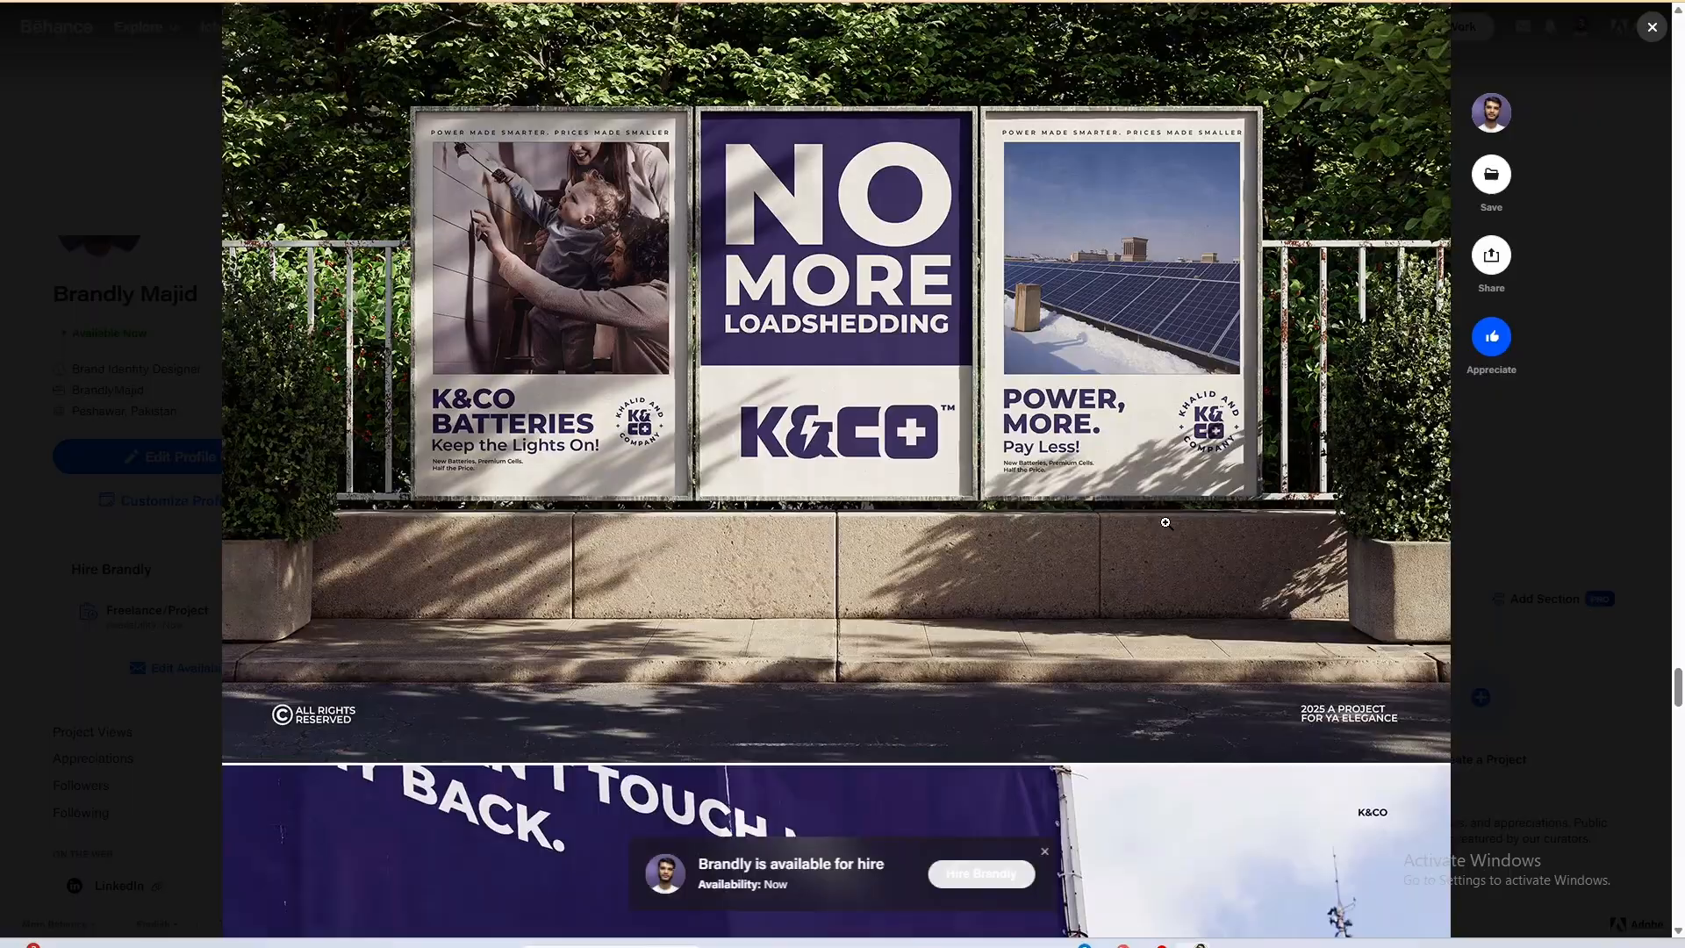
{"action": "left_click", "coordinate": [1521, 524]}
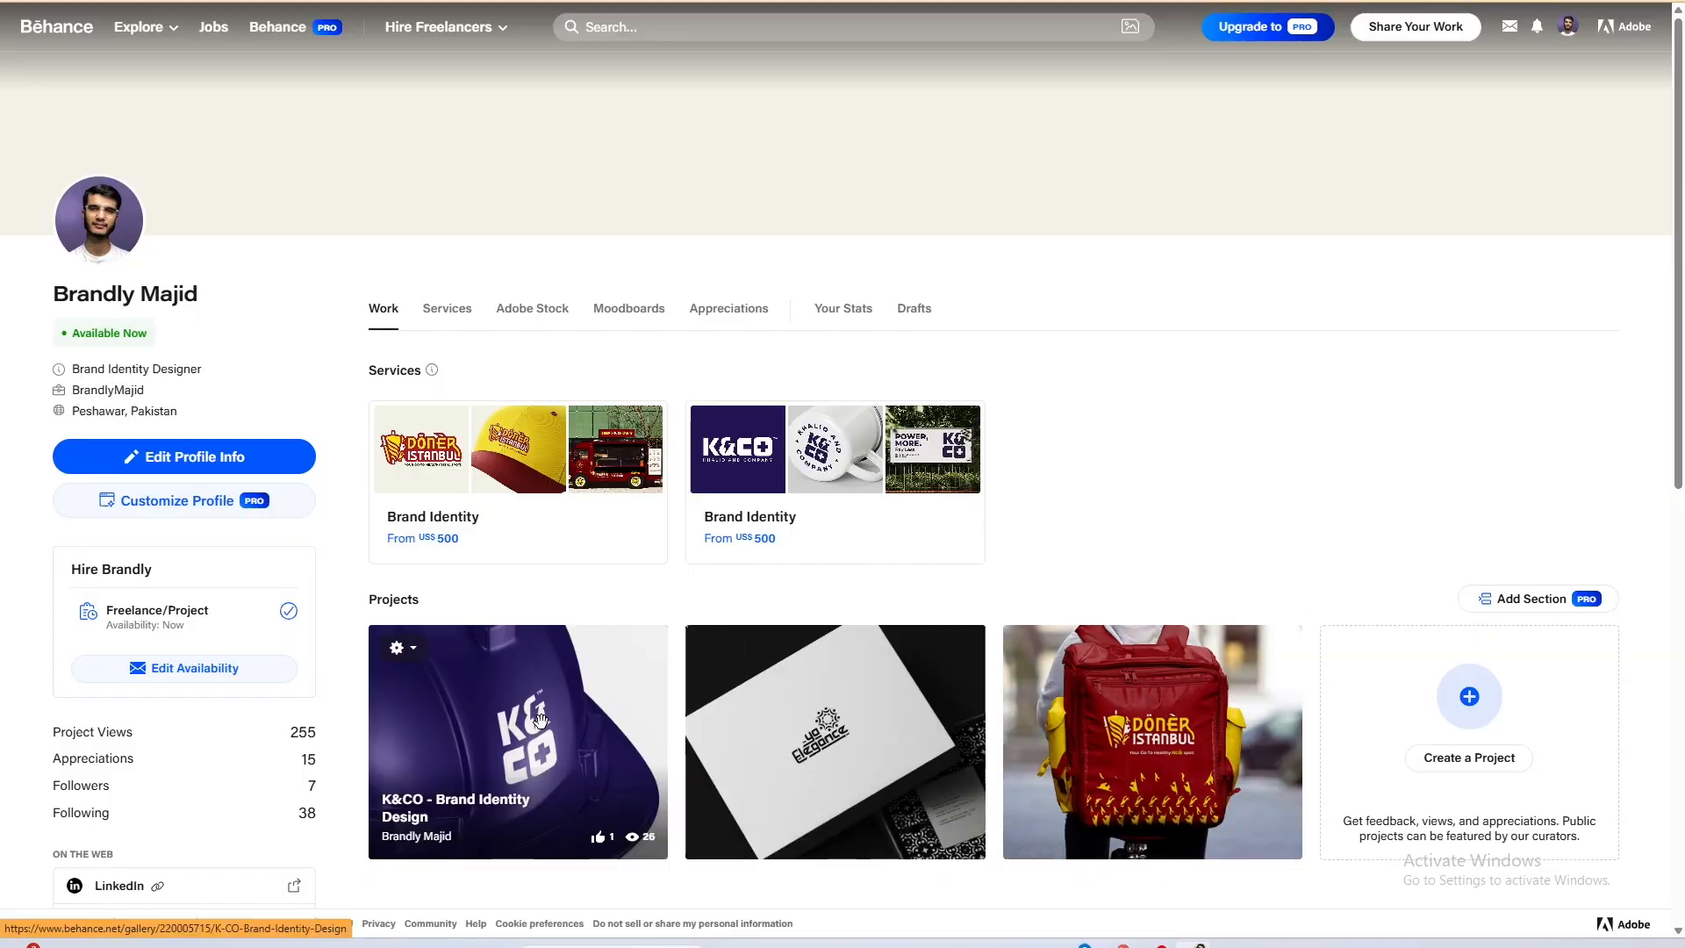